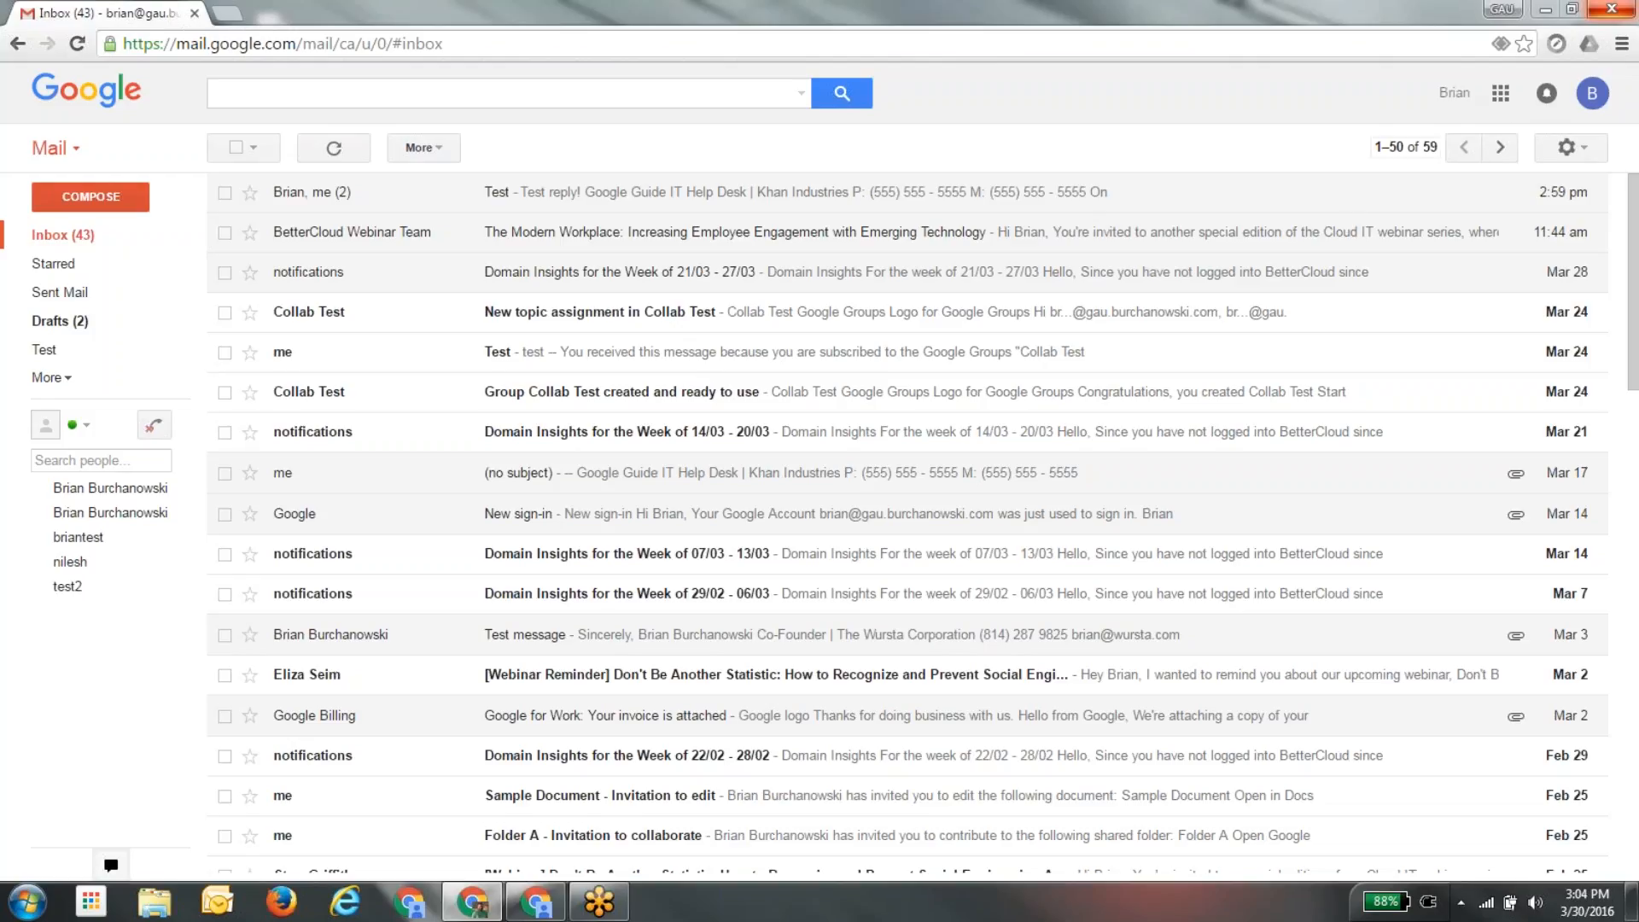
Look over the display density and settings choices for the inbox and the details of the signed-in Google account.
{"action": "left_click", "coordinate": [1574, 150]}
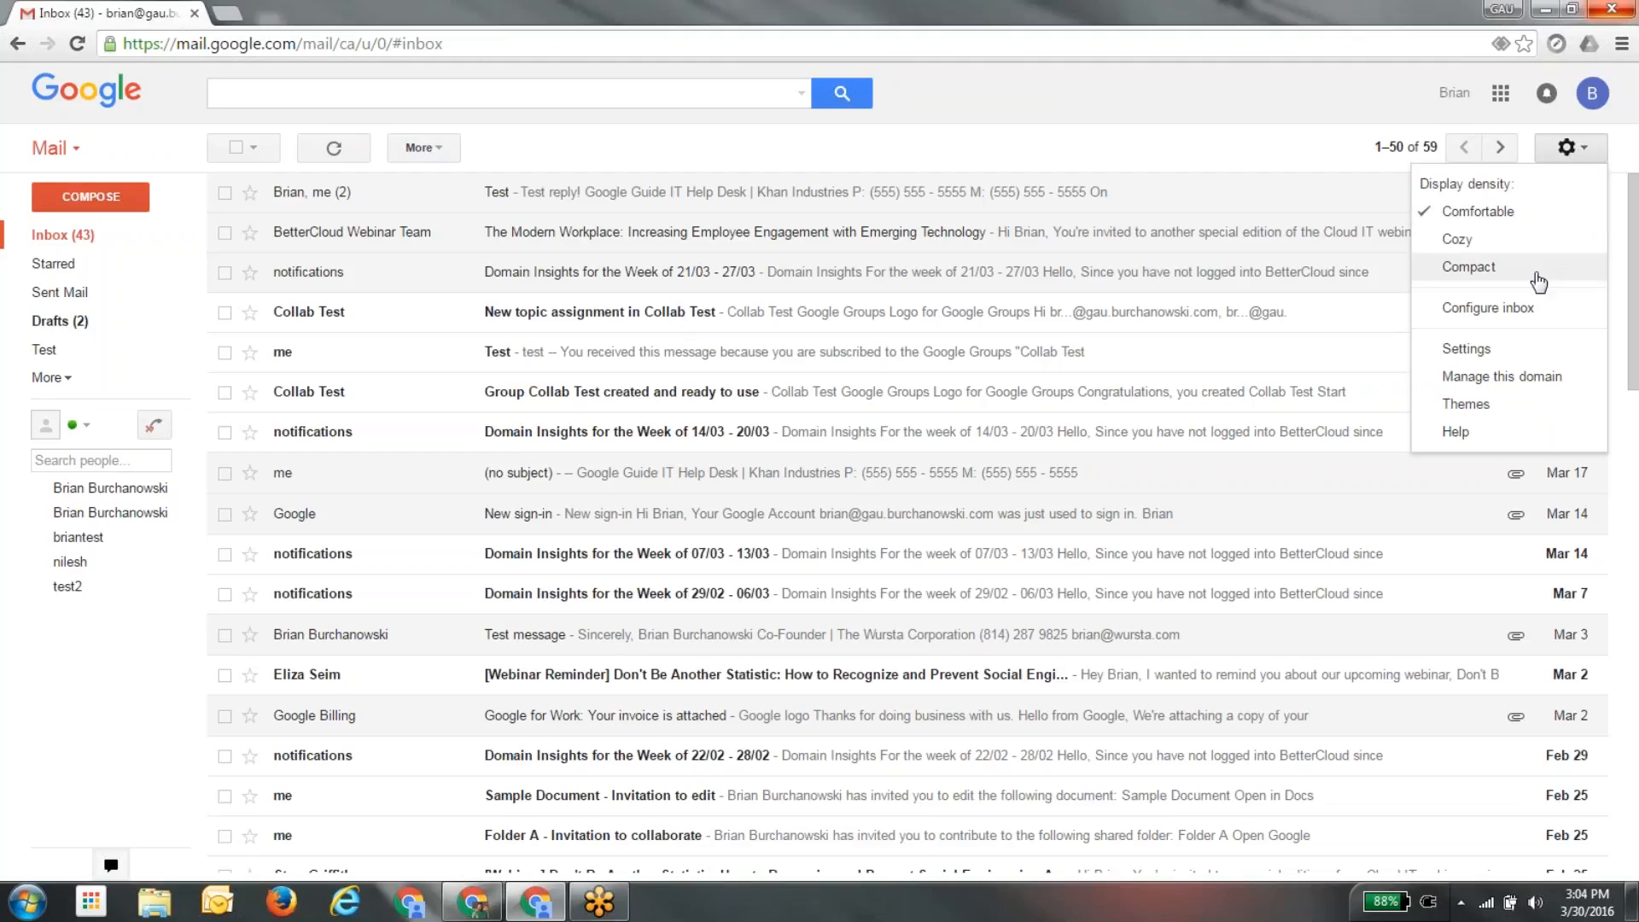
{"action": "left_click", "coordinate": [1365, 107]}
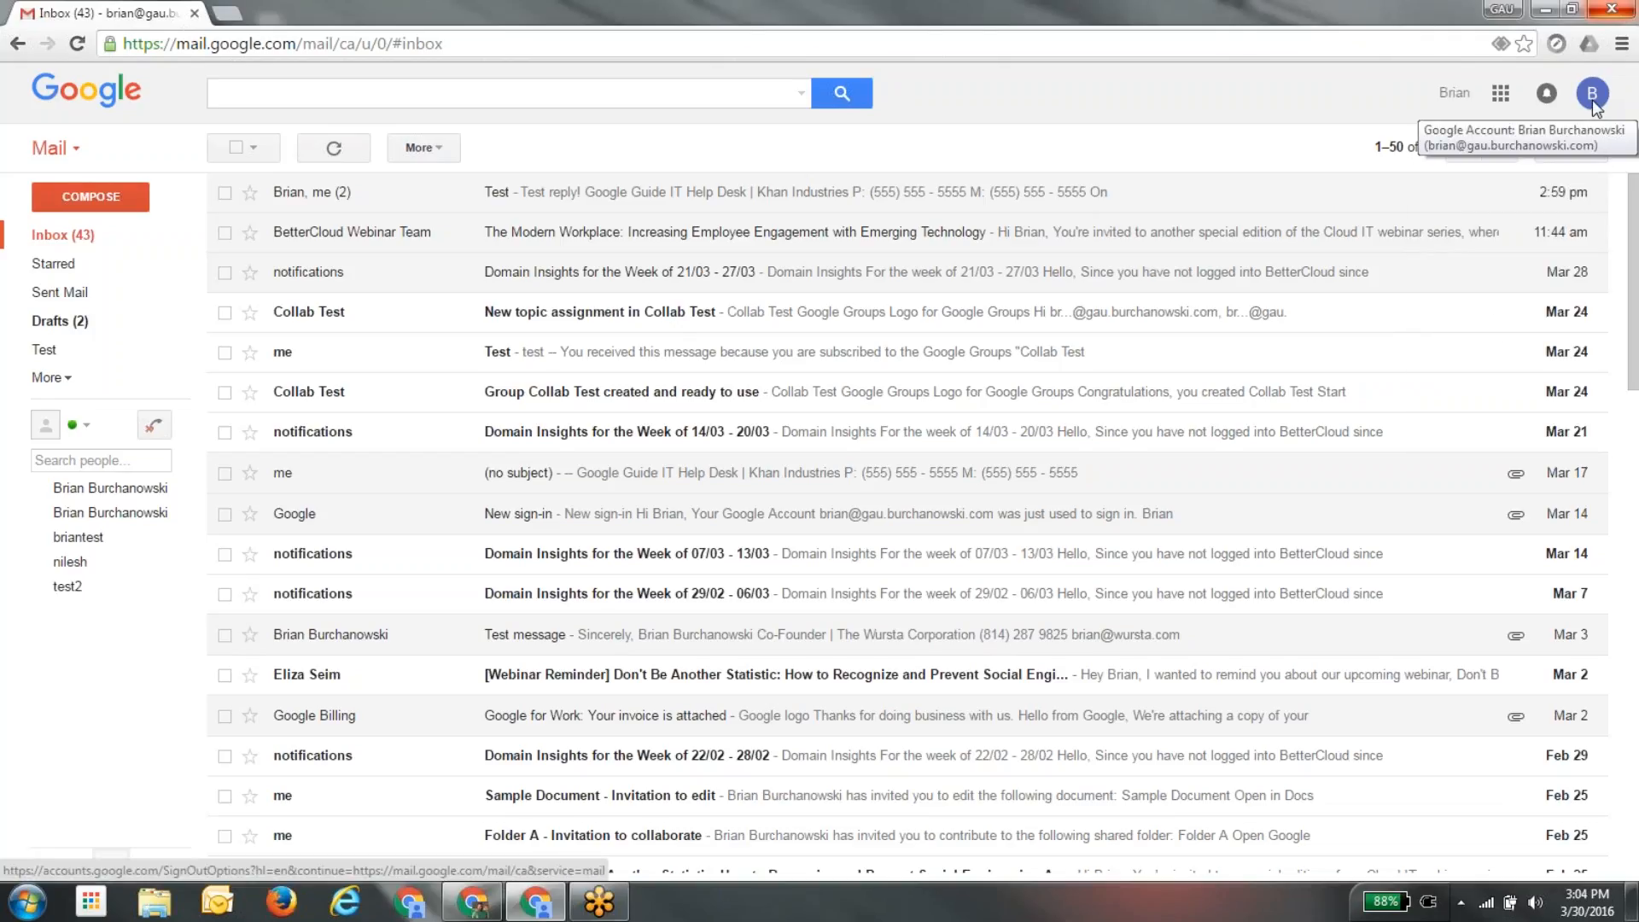
{"action": "left_click", "coordinate": [1591, 100]}
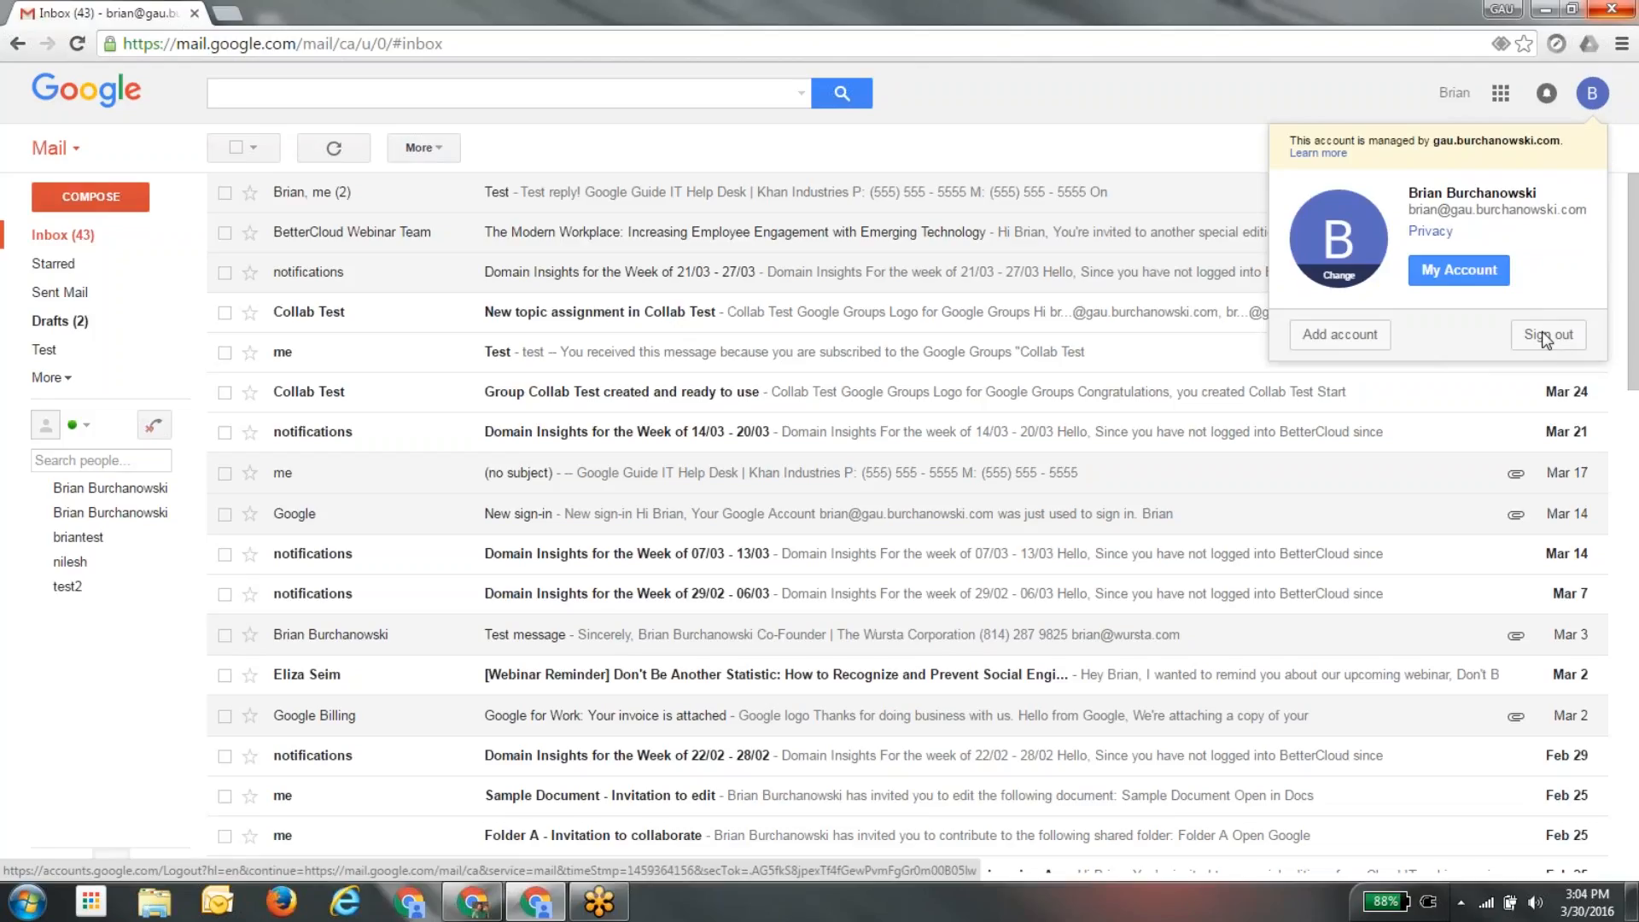
{"action": "left_click", "coordinate": [1408, 92]}
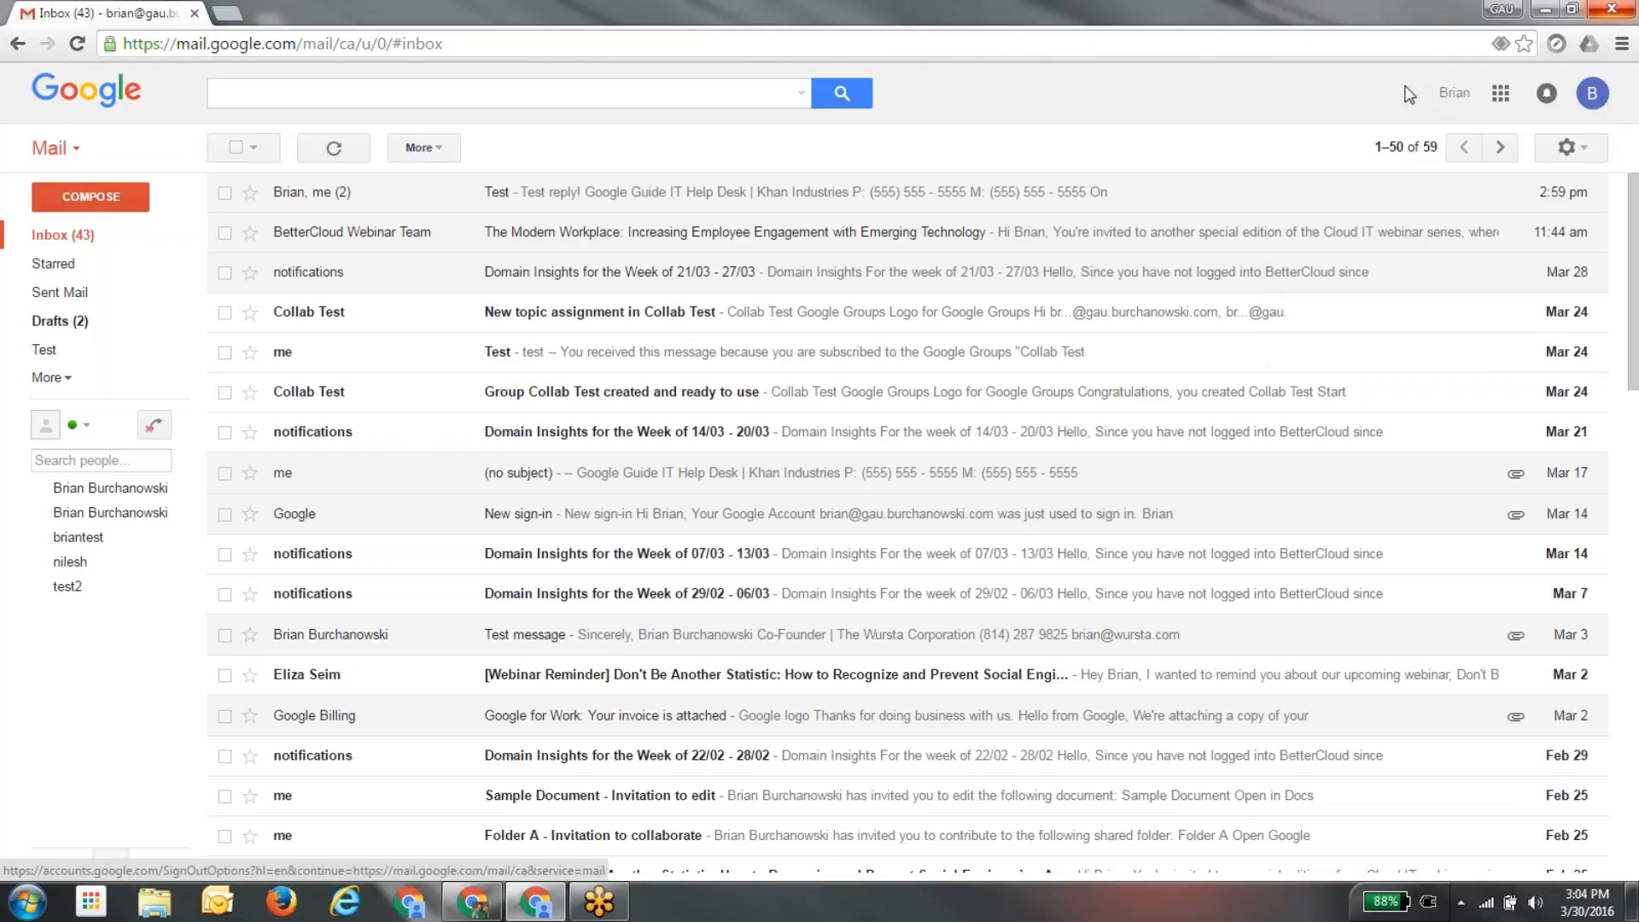
Look through the available Google apps, open Calendar in its own tab and close it again.
{"action": "left_click", "coordinate": [1504, 101]}
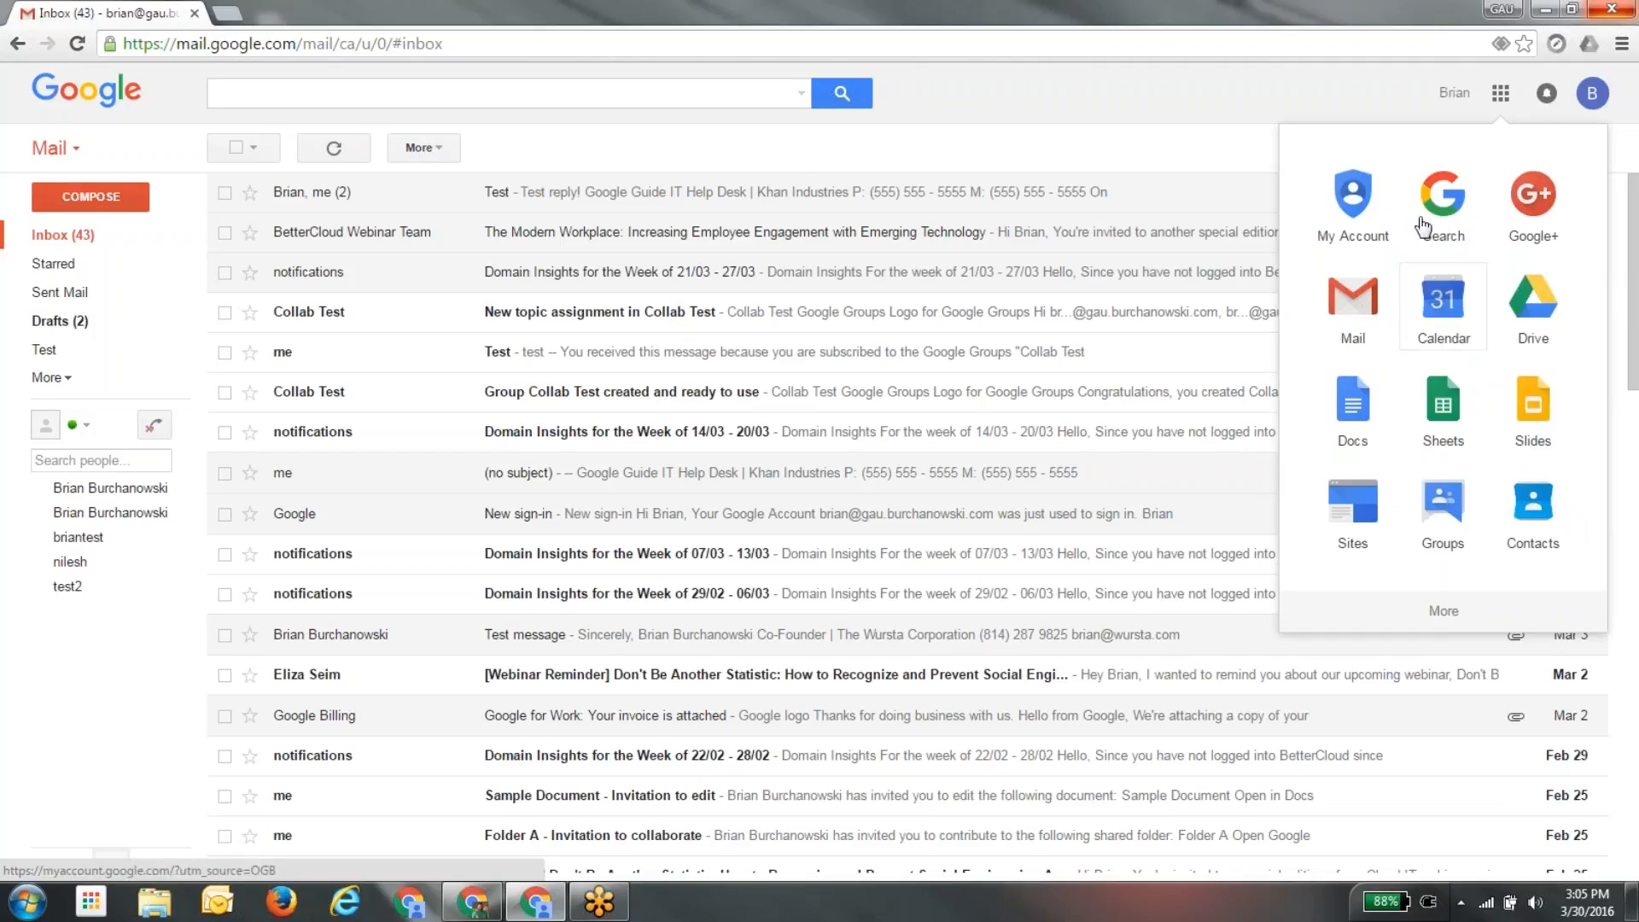
{"action": "left_click", "coordinate": [1369, 87]}
{"action": "left_click", "coordinate": [1502, 97]}
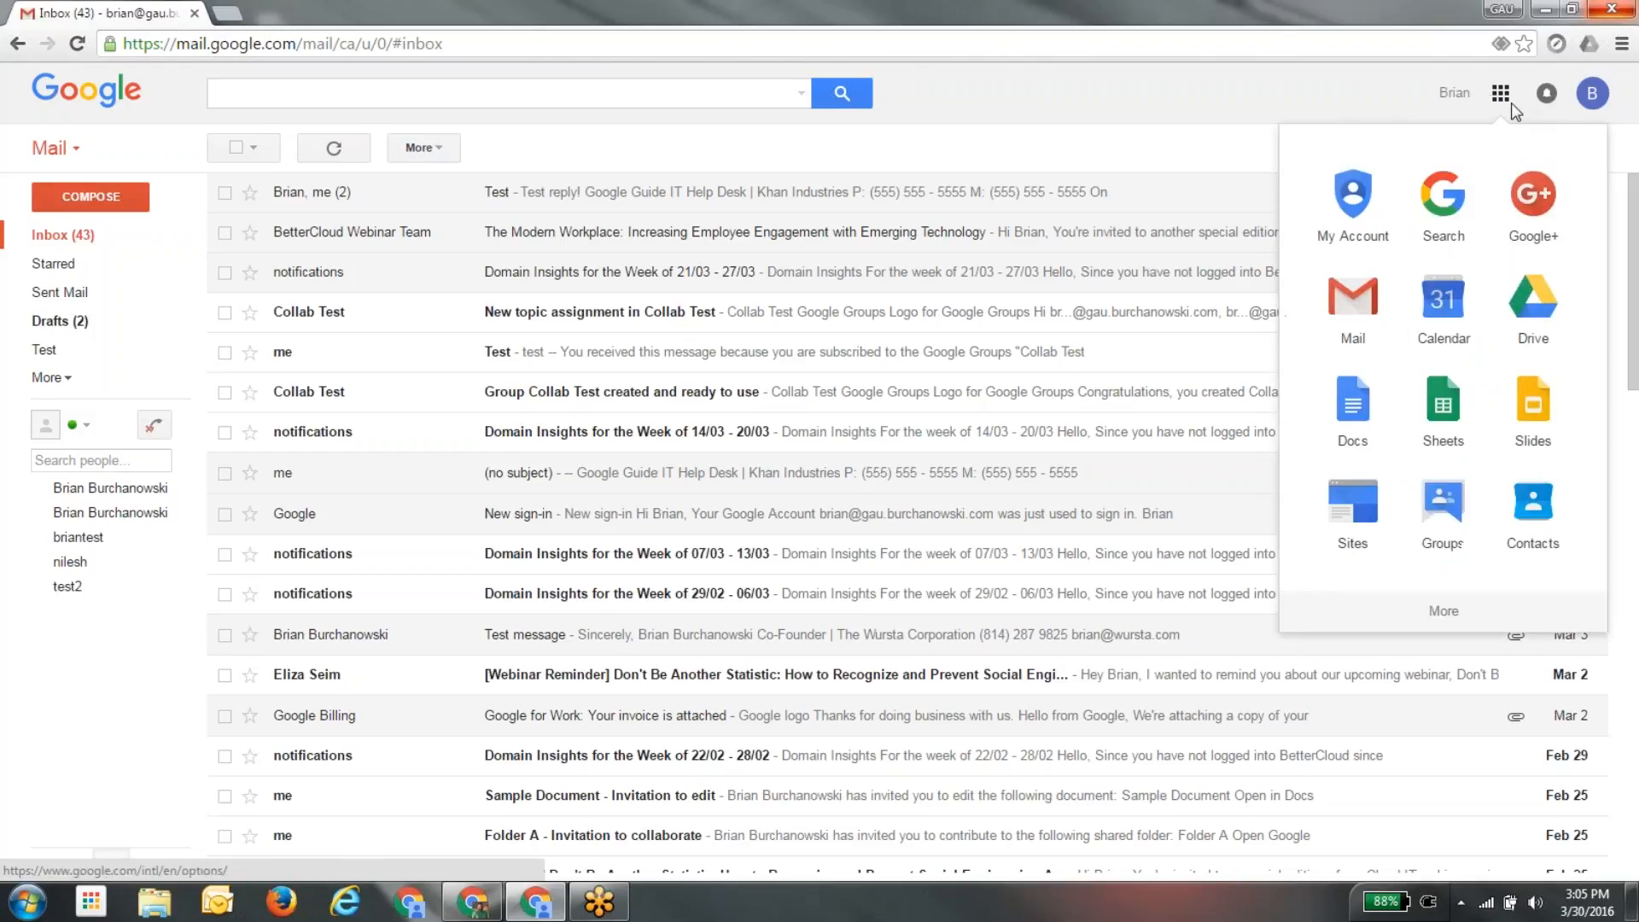
{"action": "left_click", "coordinate": [1442, 309]}
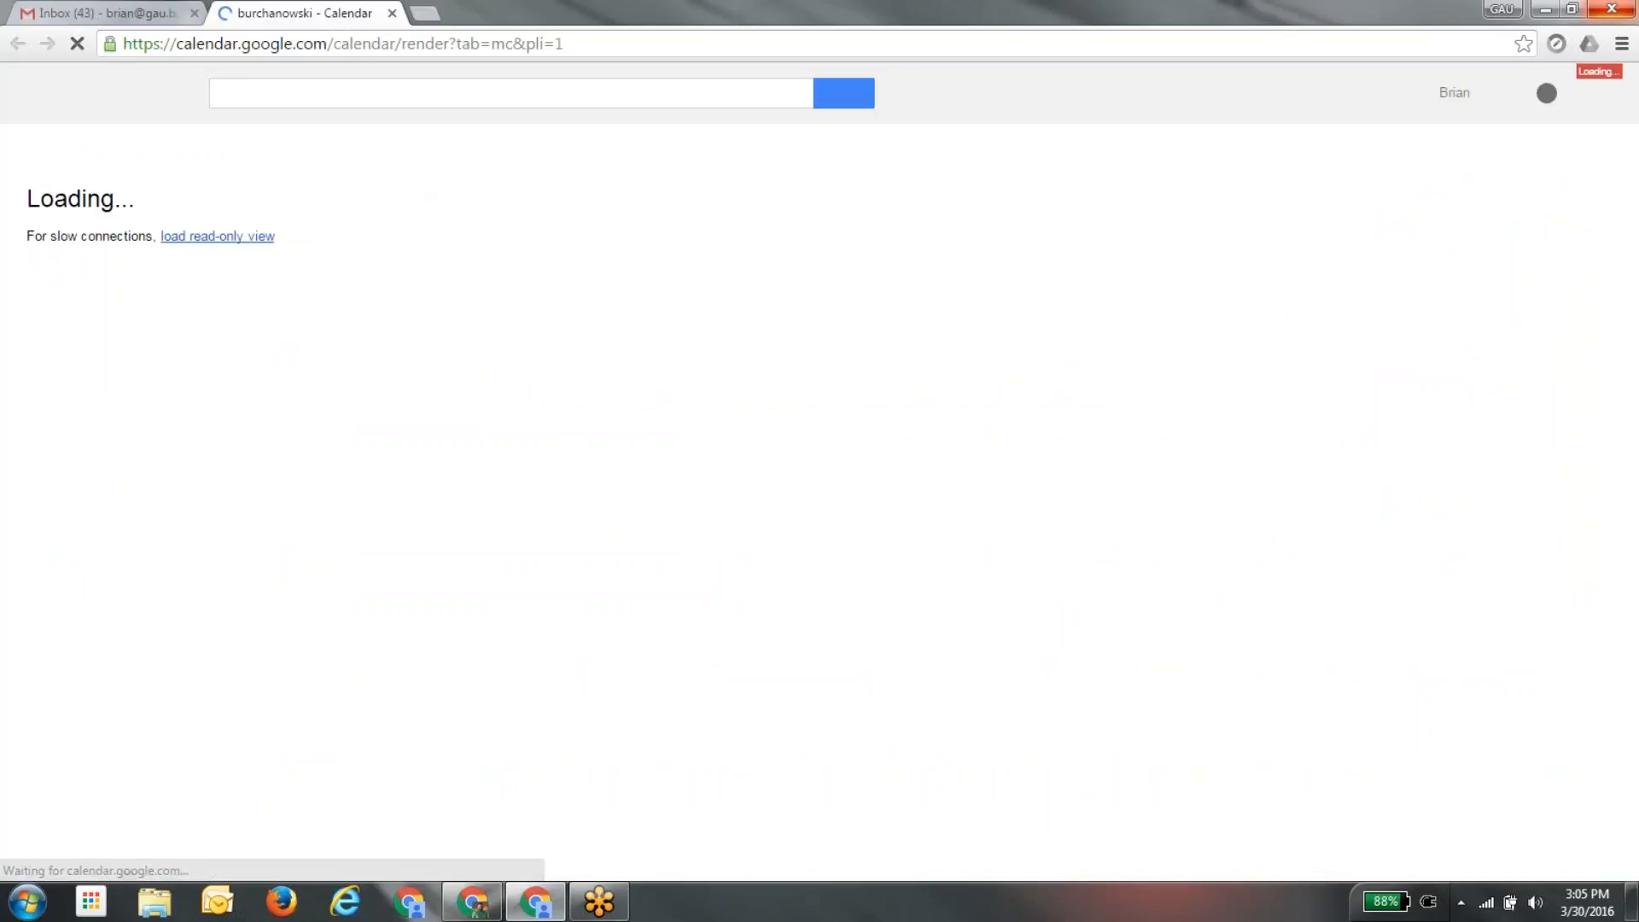
{"action": "left_click", "coordinate": [392, 14]}
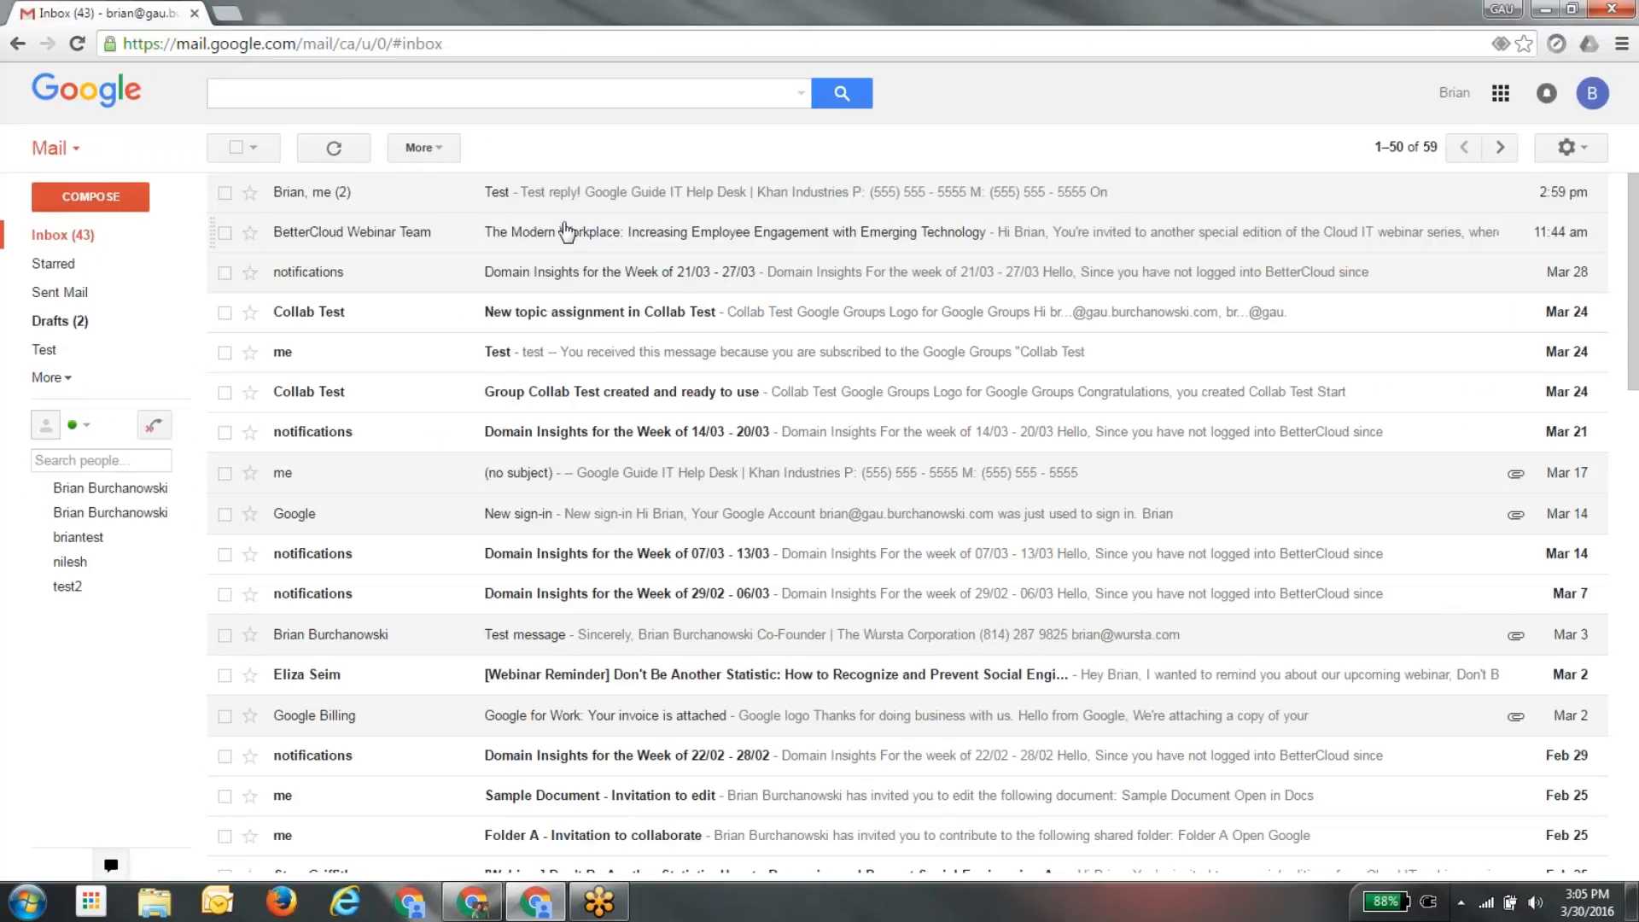
Examine the advanced mail search criteria and the list of mail locations a search can cover.
{"action": "left_click", "coordinate": [614, 94]}
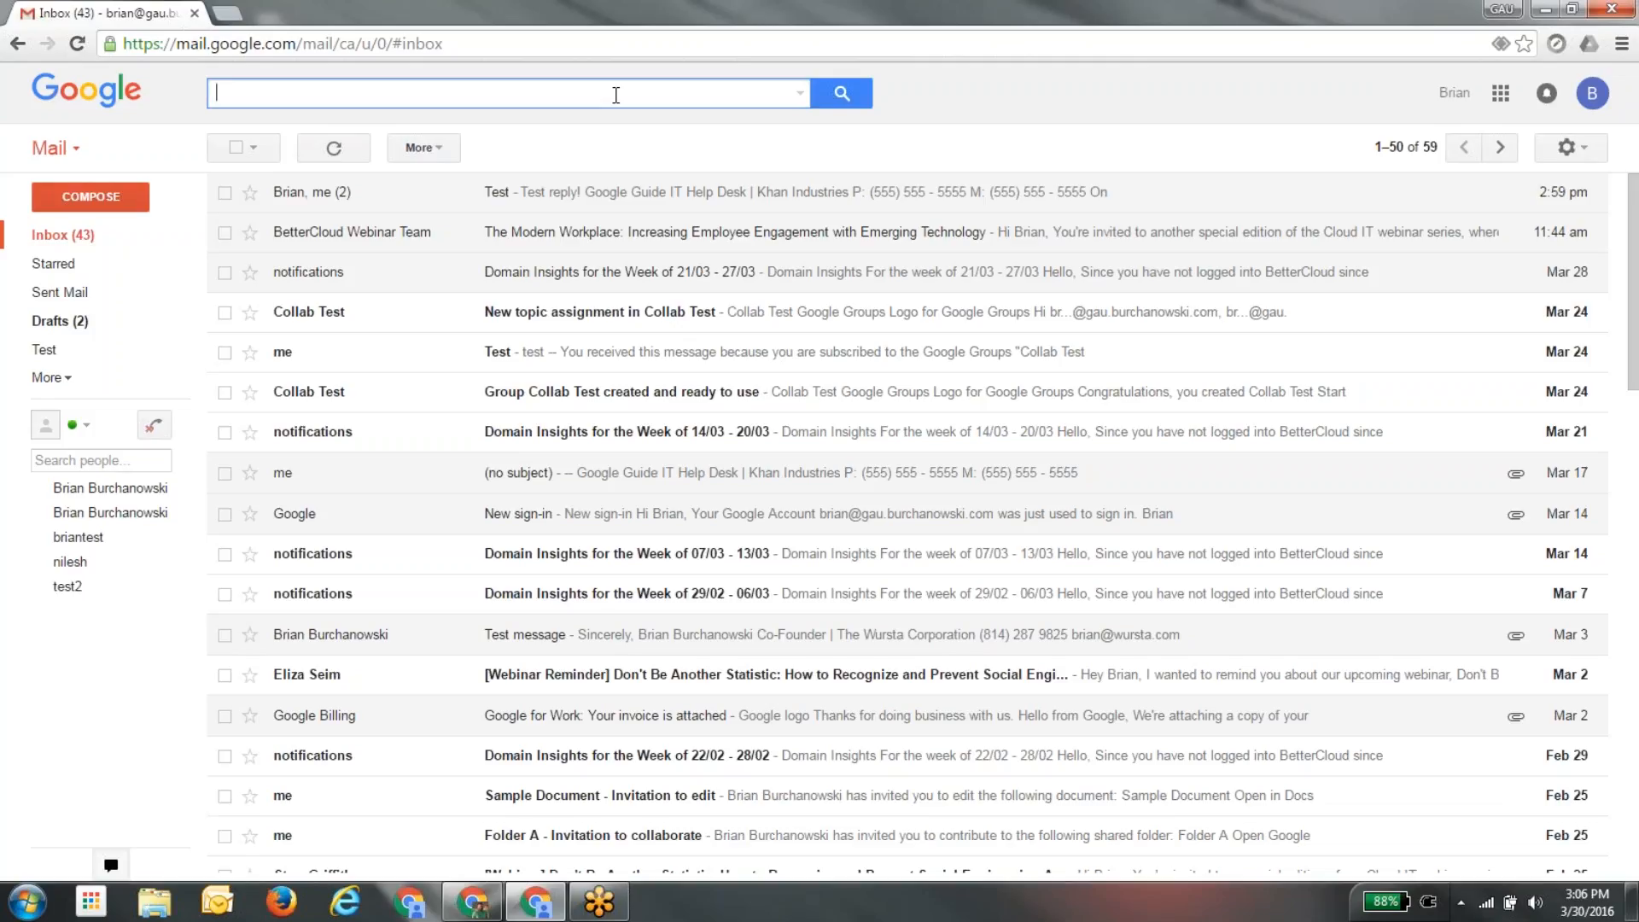
{"action": "left_click", "coordinate": [798, 93]}
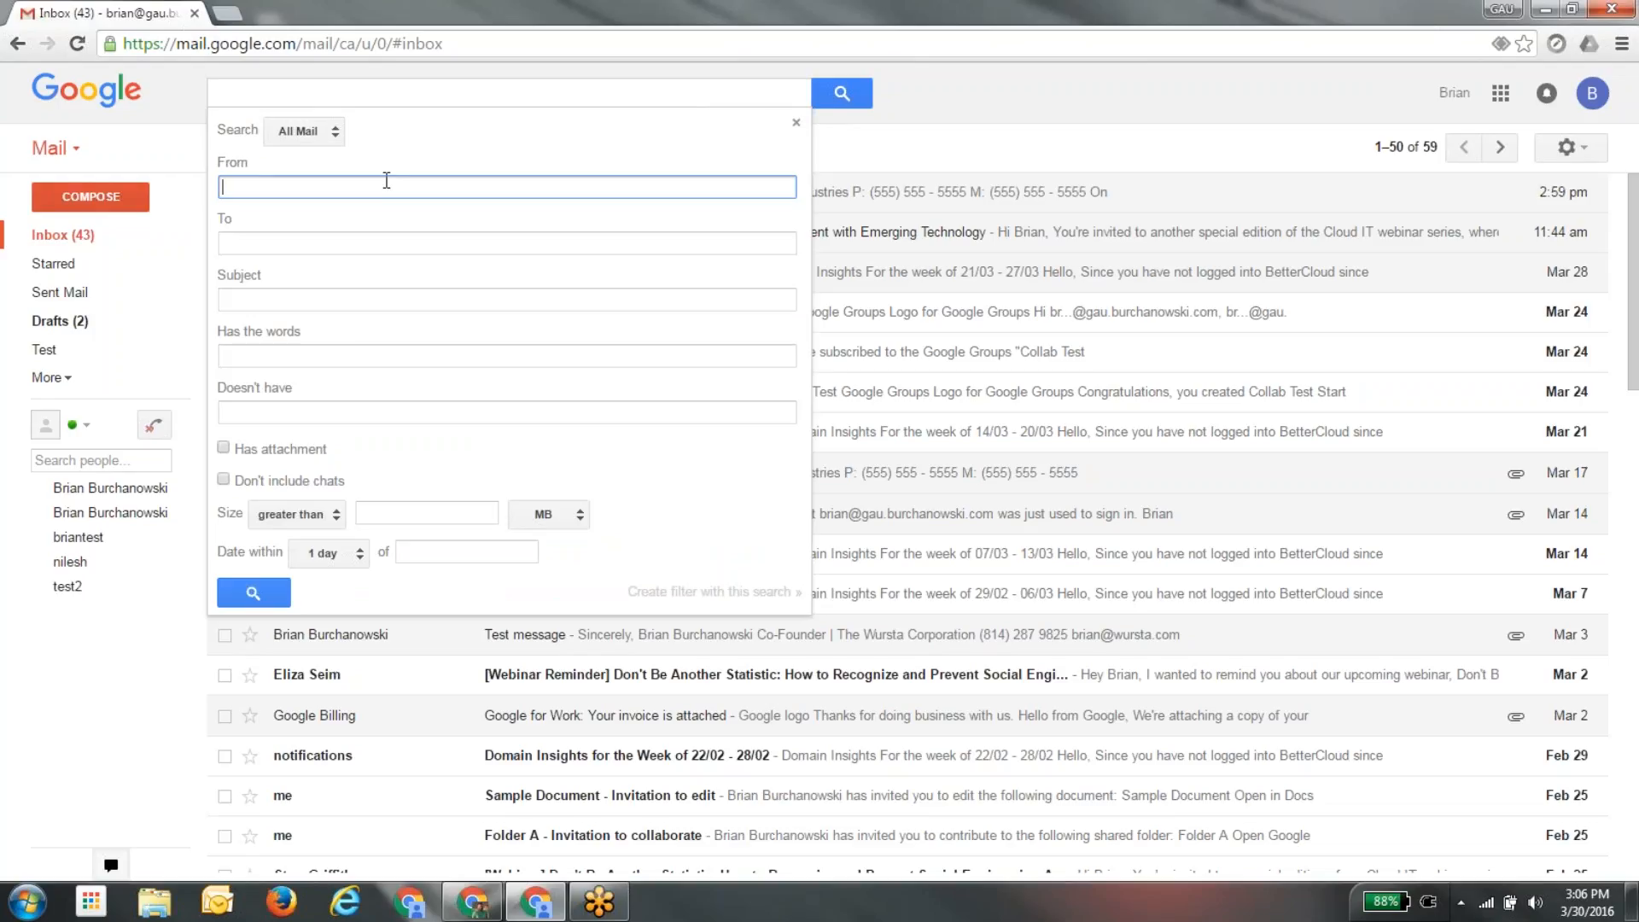
{"action": "left_click", "coordinate": [304, 131]}
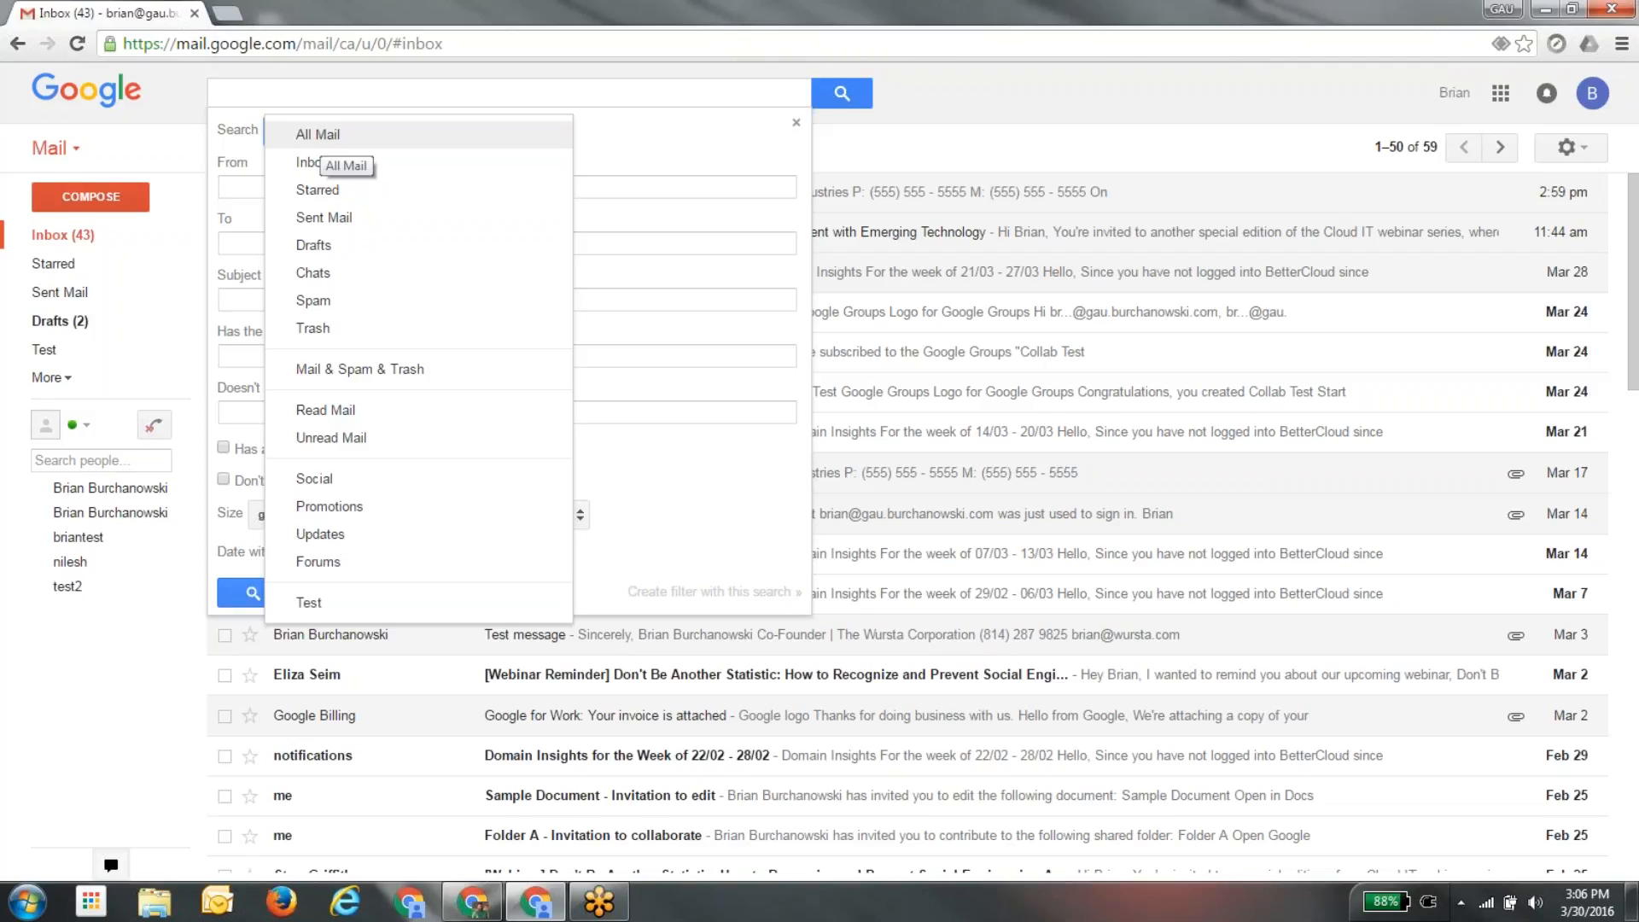
{"action": "left_click", "coordinate": [946, 119]}
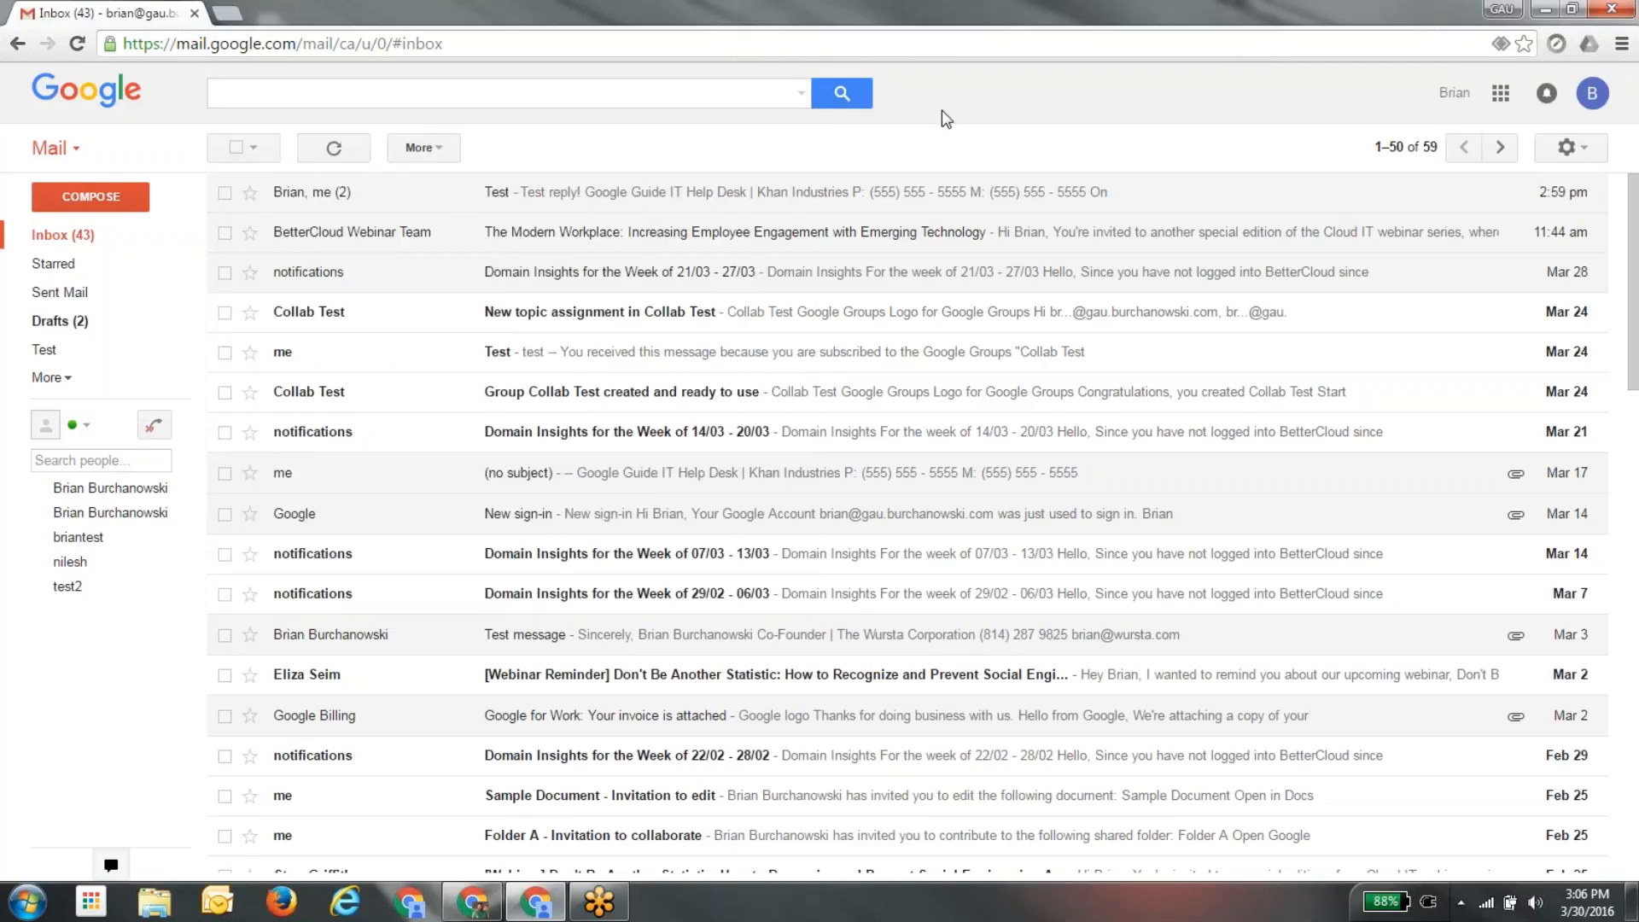
{"action": "left_click", "coordinate": [547, 101]}
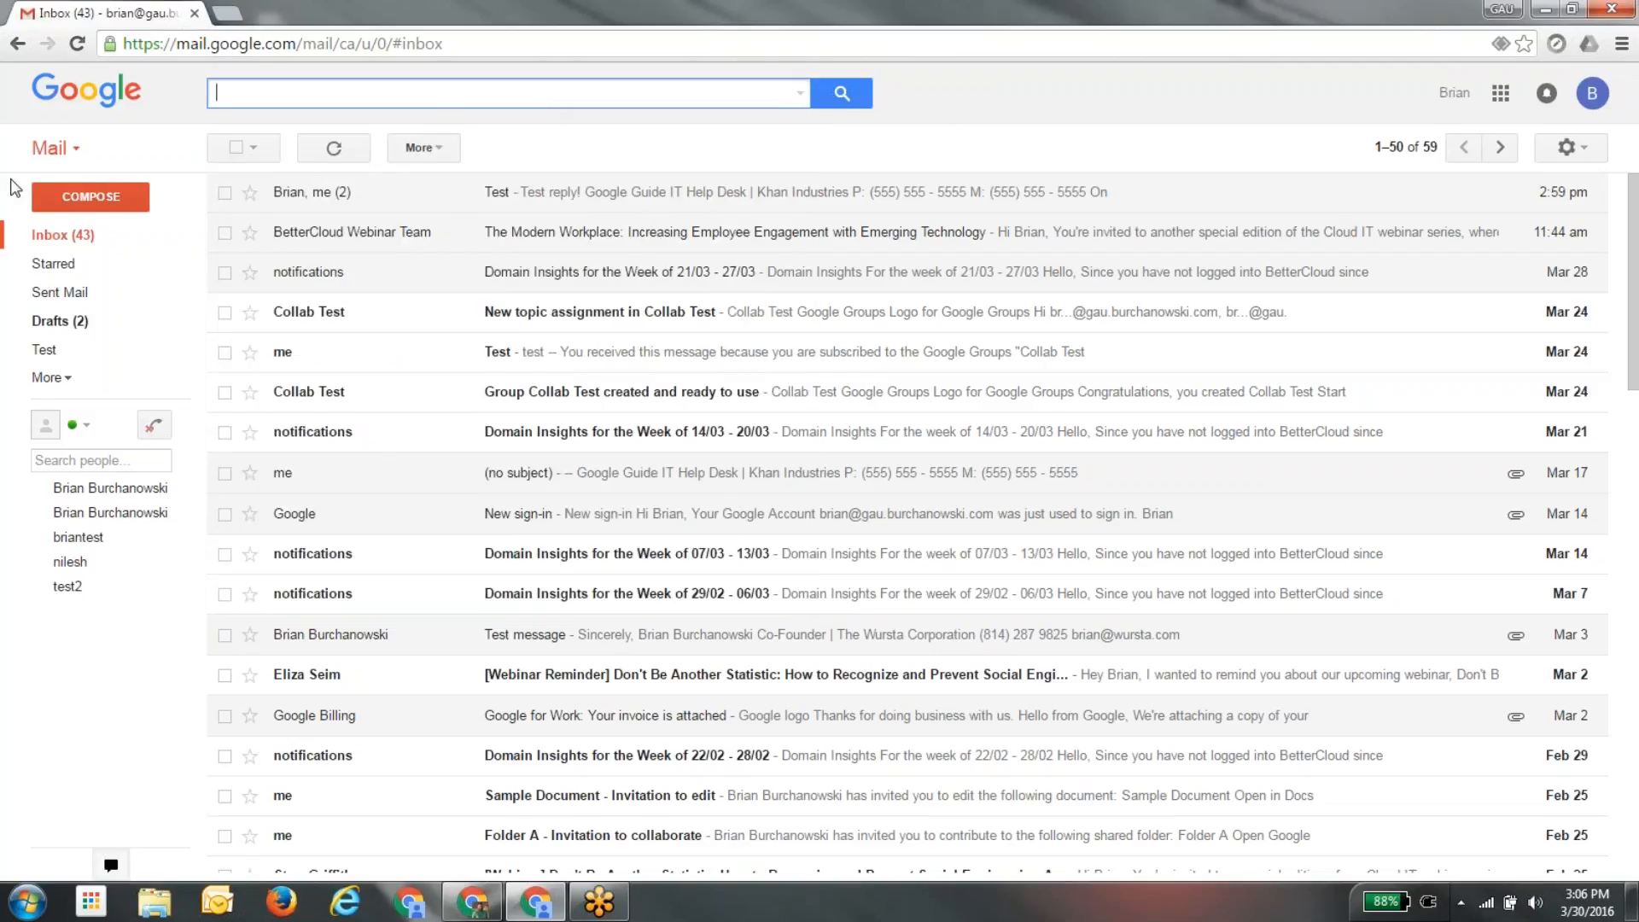
Review where to switch between Mail, Contacts and Tasks, and find Contacts among the Google apps.
{"action": "left_click", "coordinate": [69, 155]}
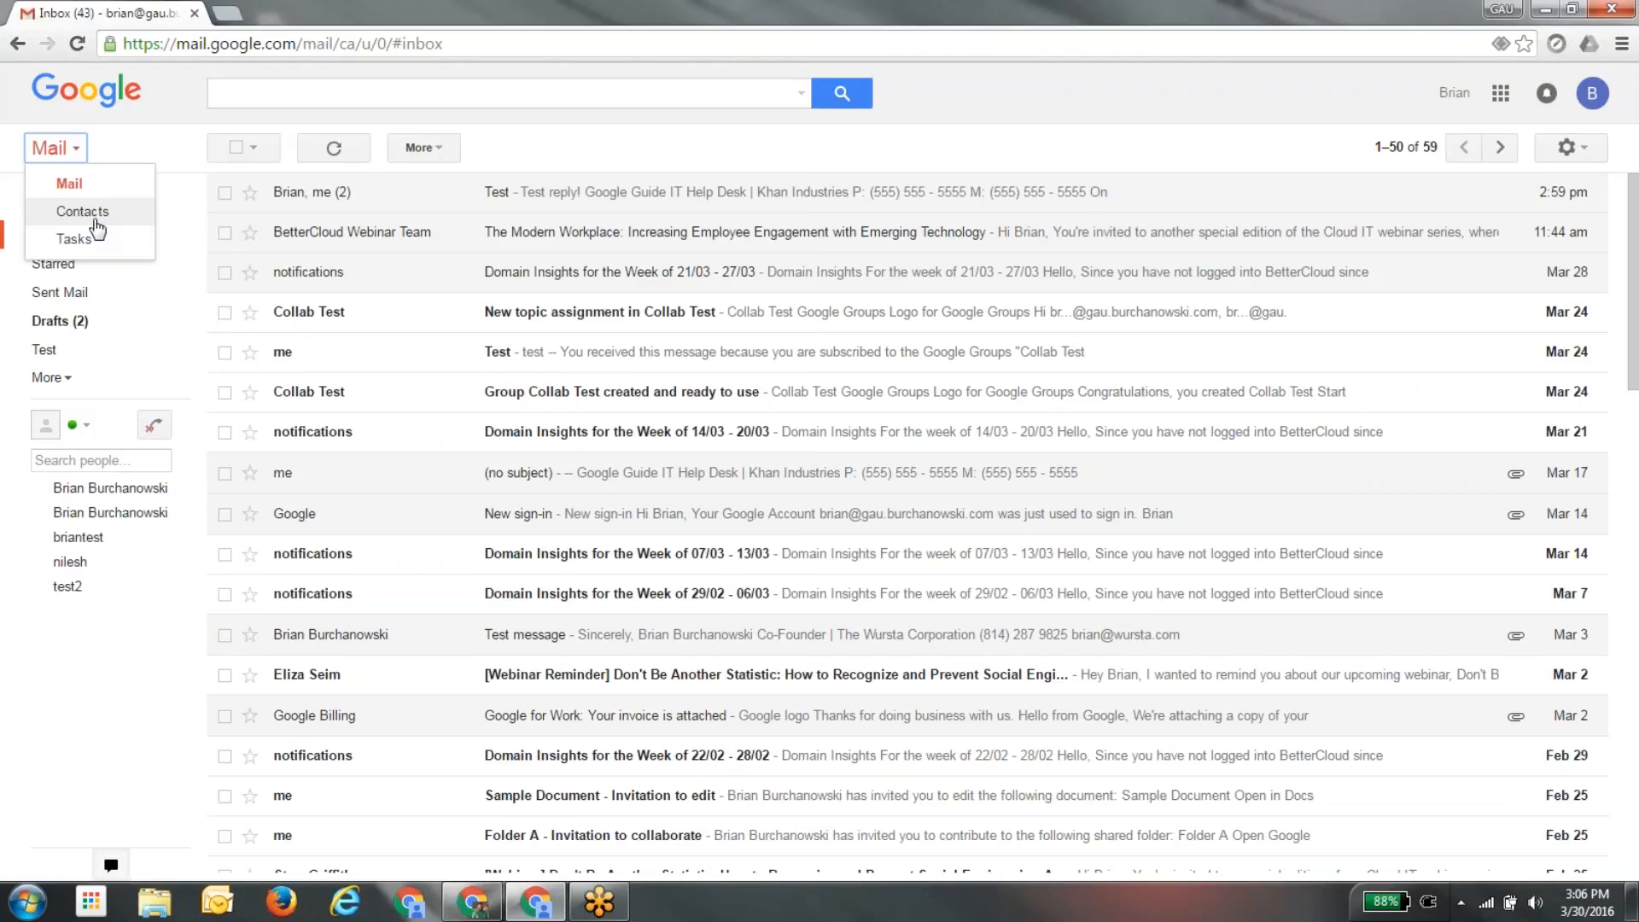
{"action": "left_click", "coordinate": [126, 151]}
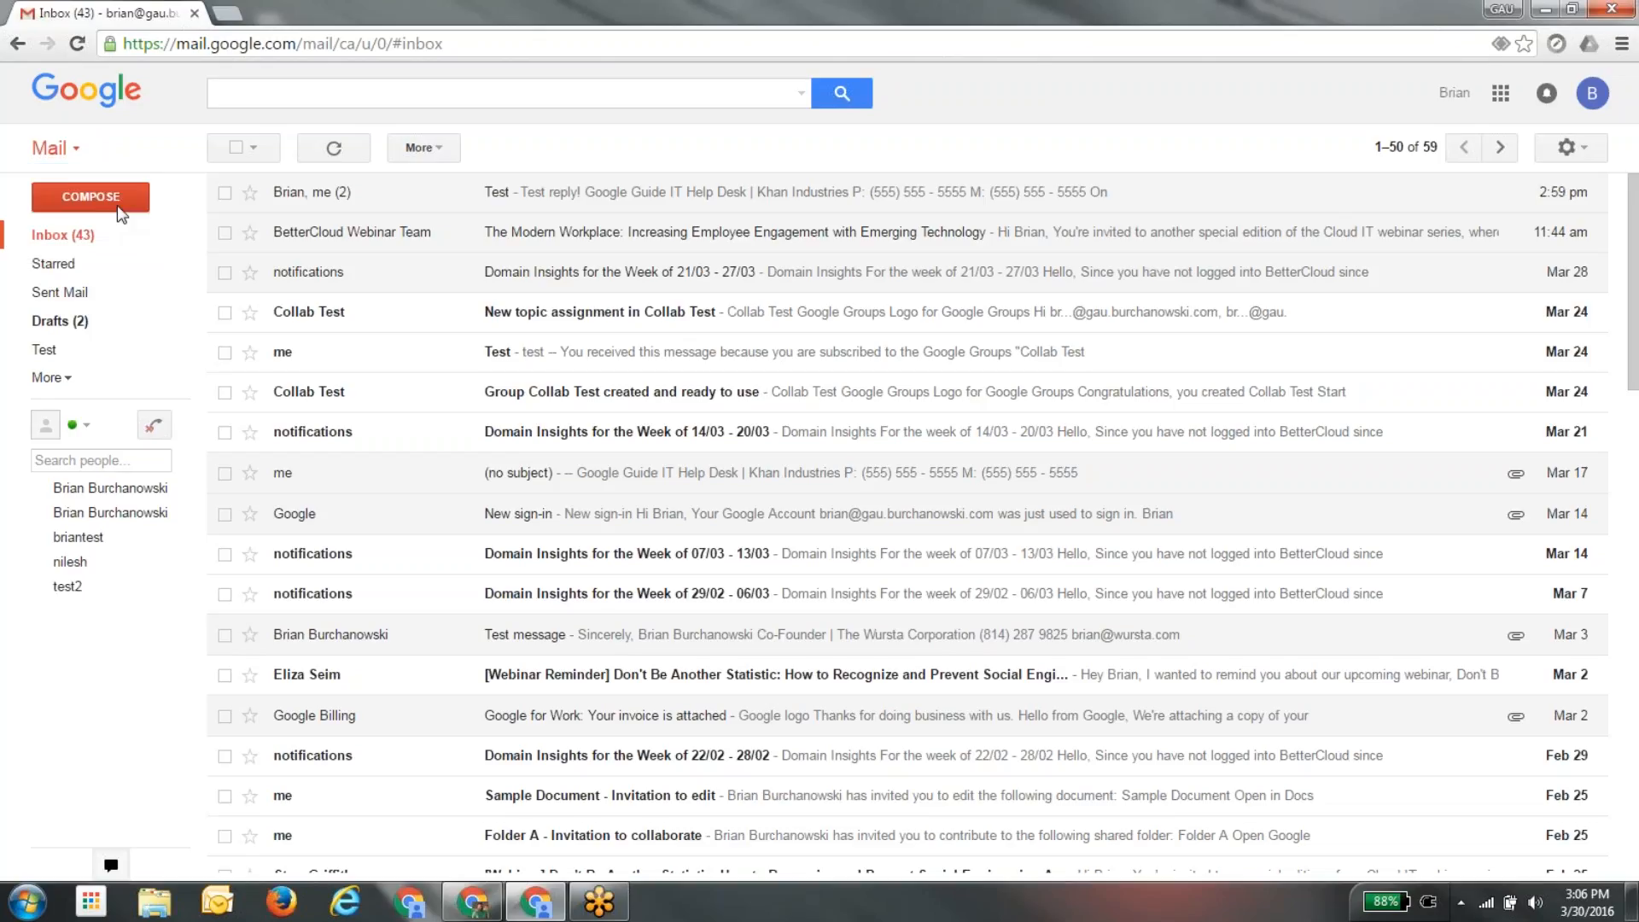
{"action": "left_click", "coordinate": [63, 150]}
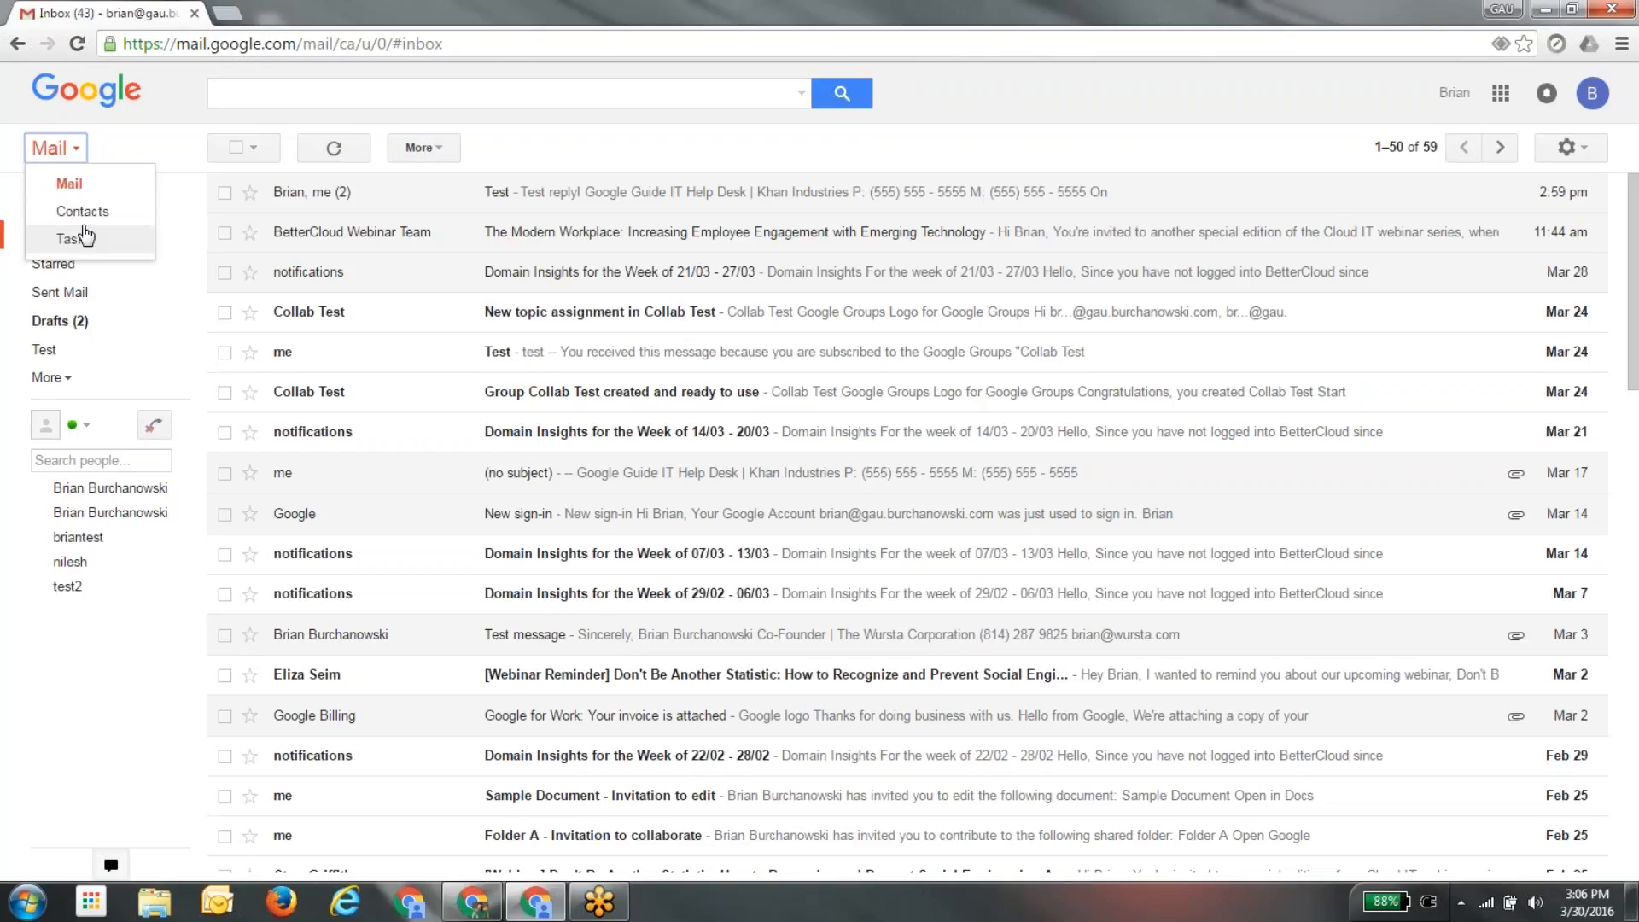
{"action": "left_click", "coordinate": [136, 185]}
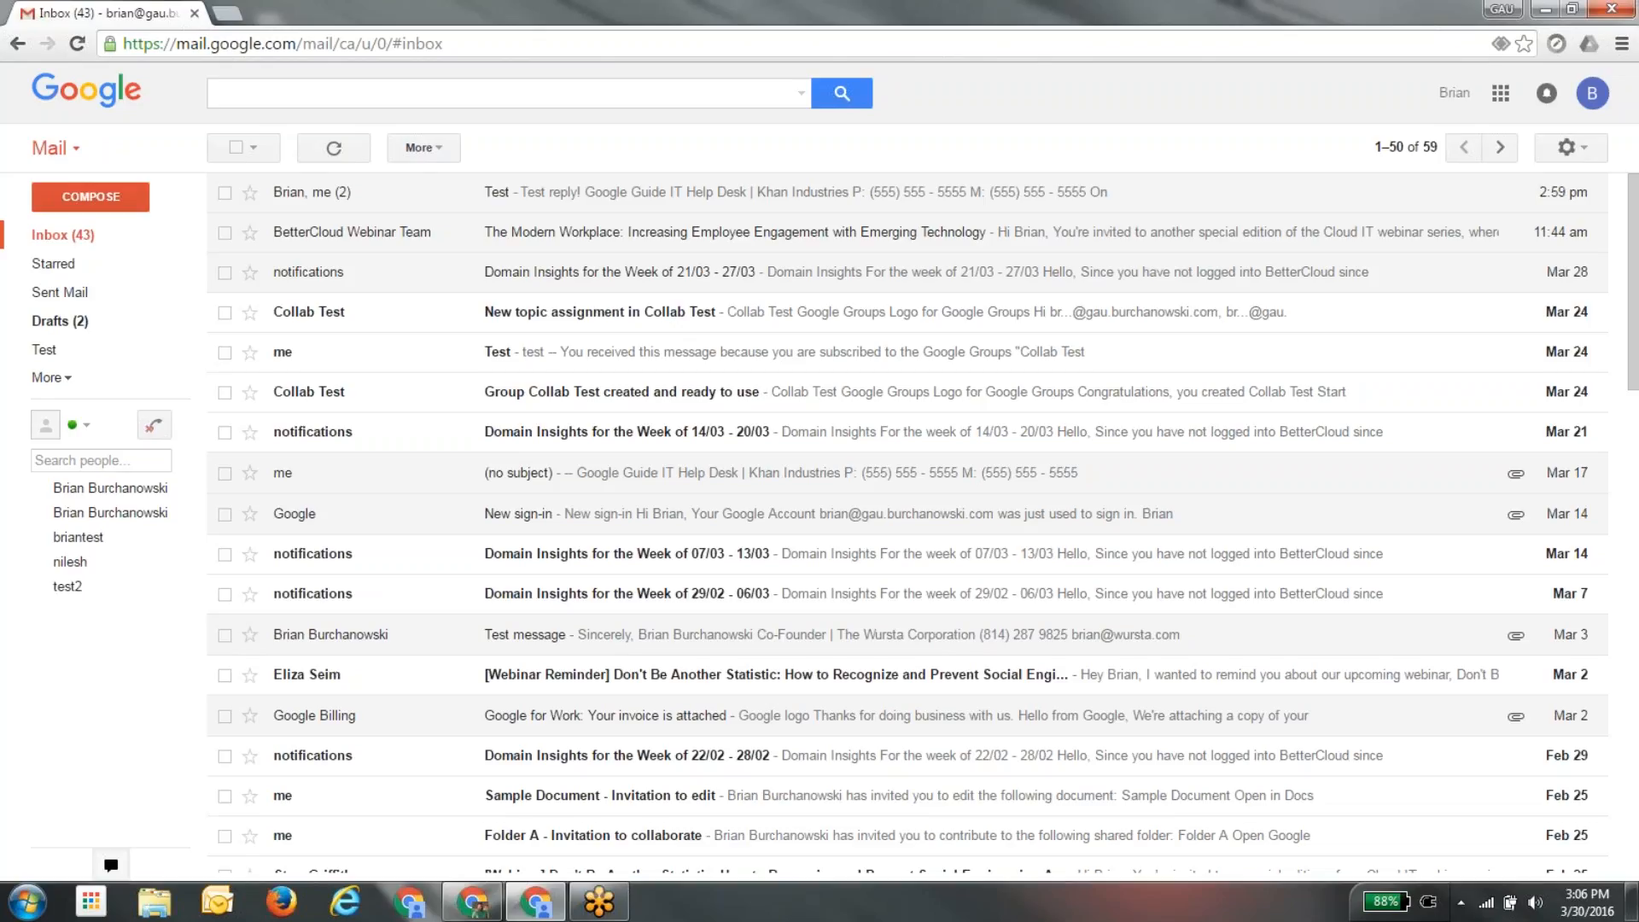
{"action": "left_click", "coordinate": [1500, 92]}
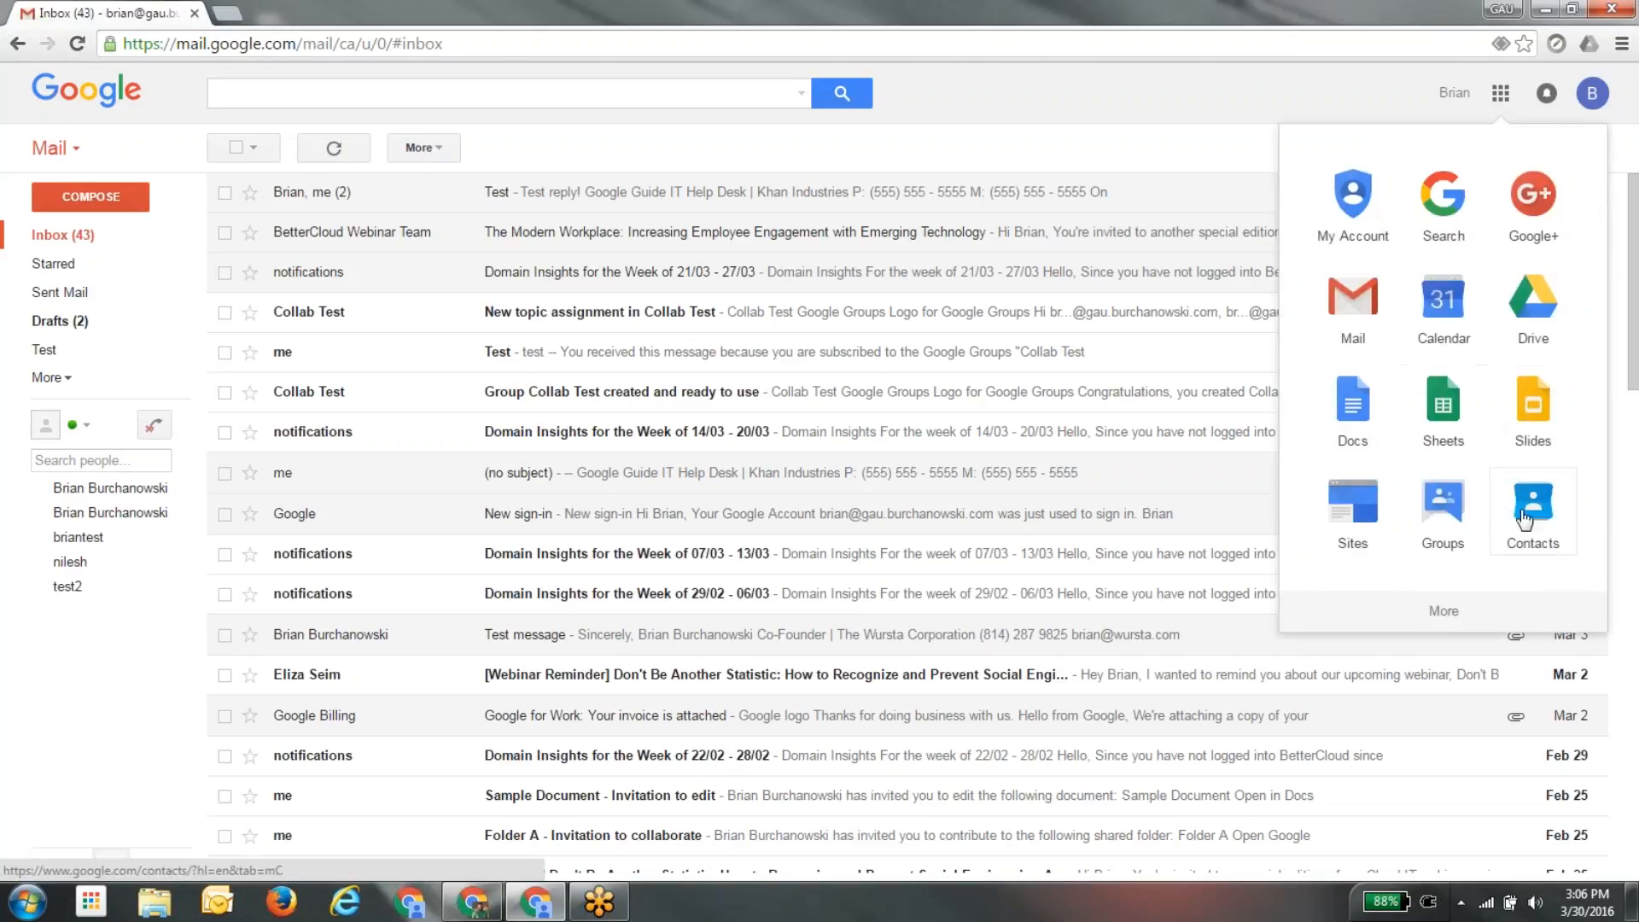
{"action": "left_click", "coordinate": [1207, 106]}
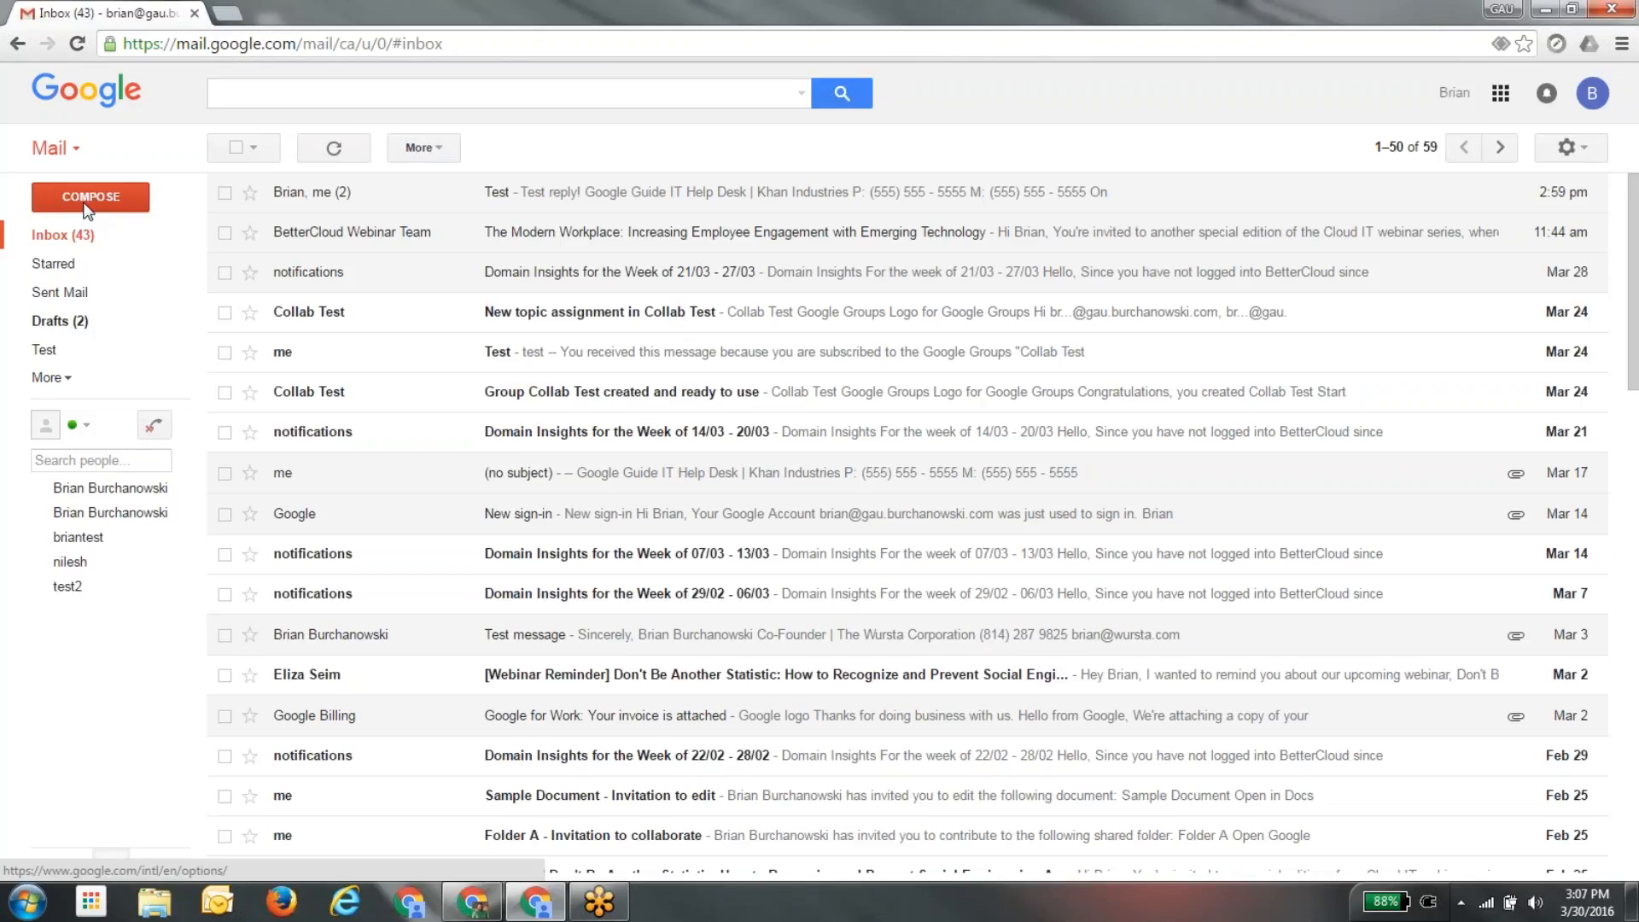
Expand the full list of mail labels and hide the chat contact list beneath it.
{"action": "left_click", "coordinate": [69, 378]}
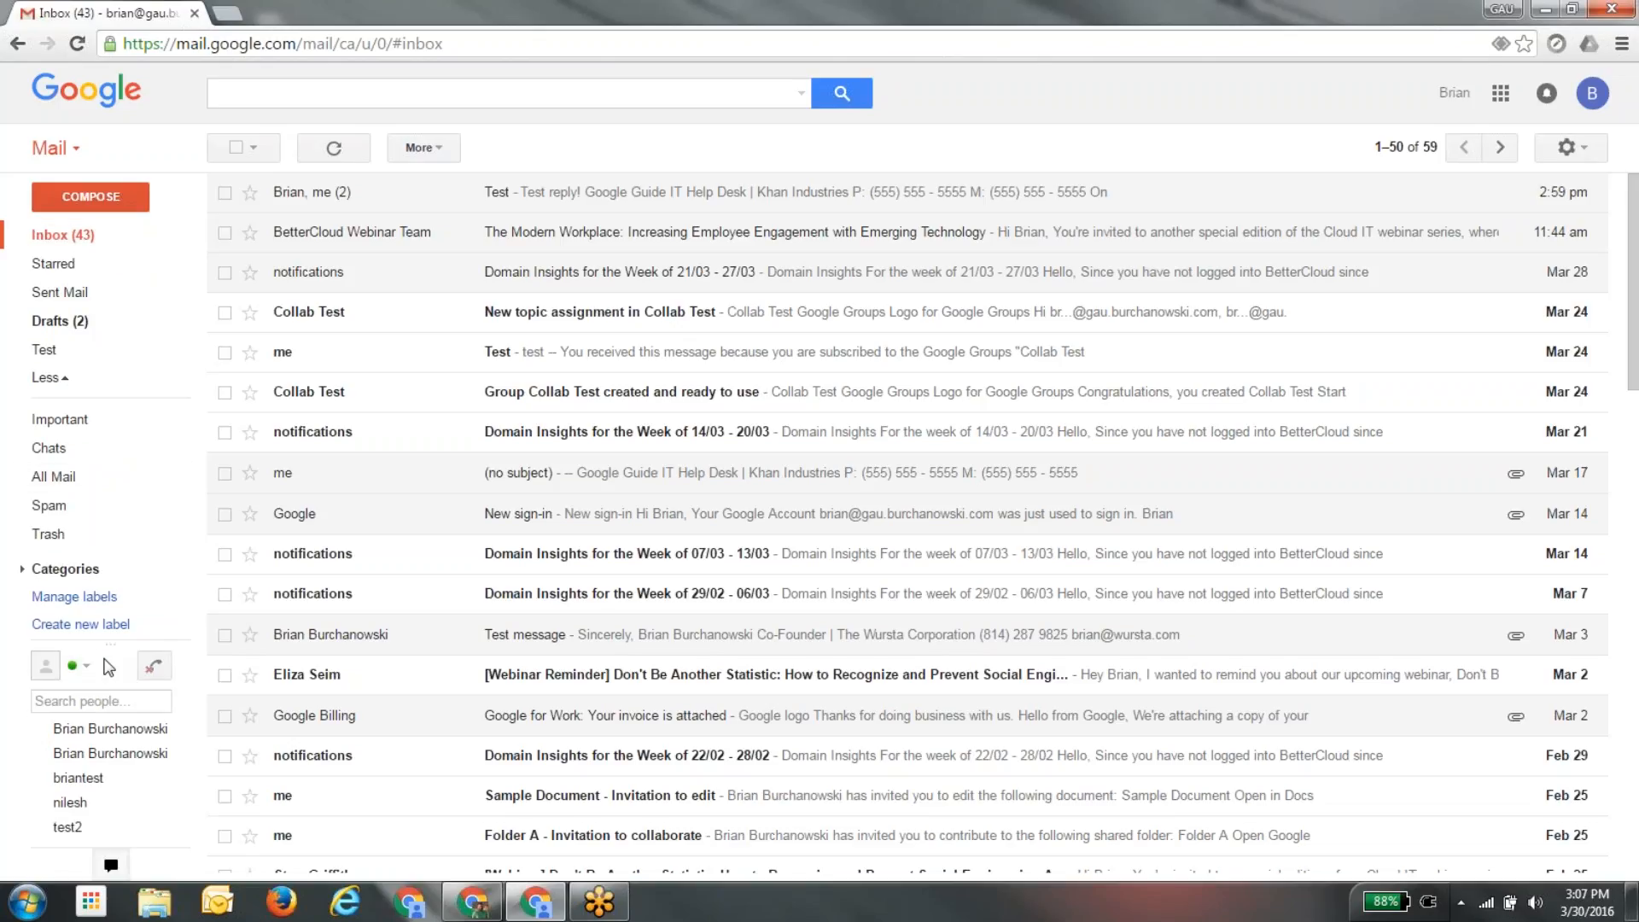
{"action": "mouse_move", "coordinate": [64, 774]}
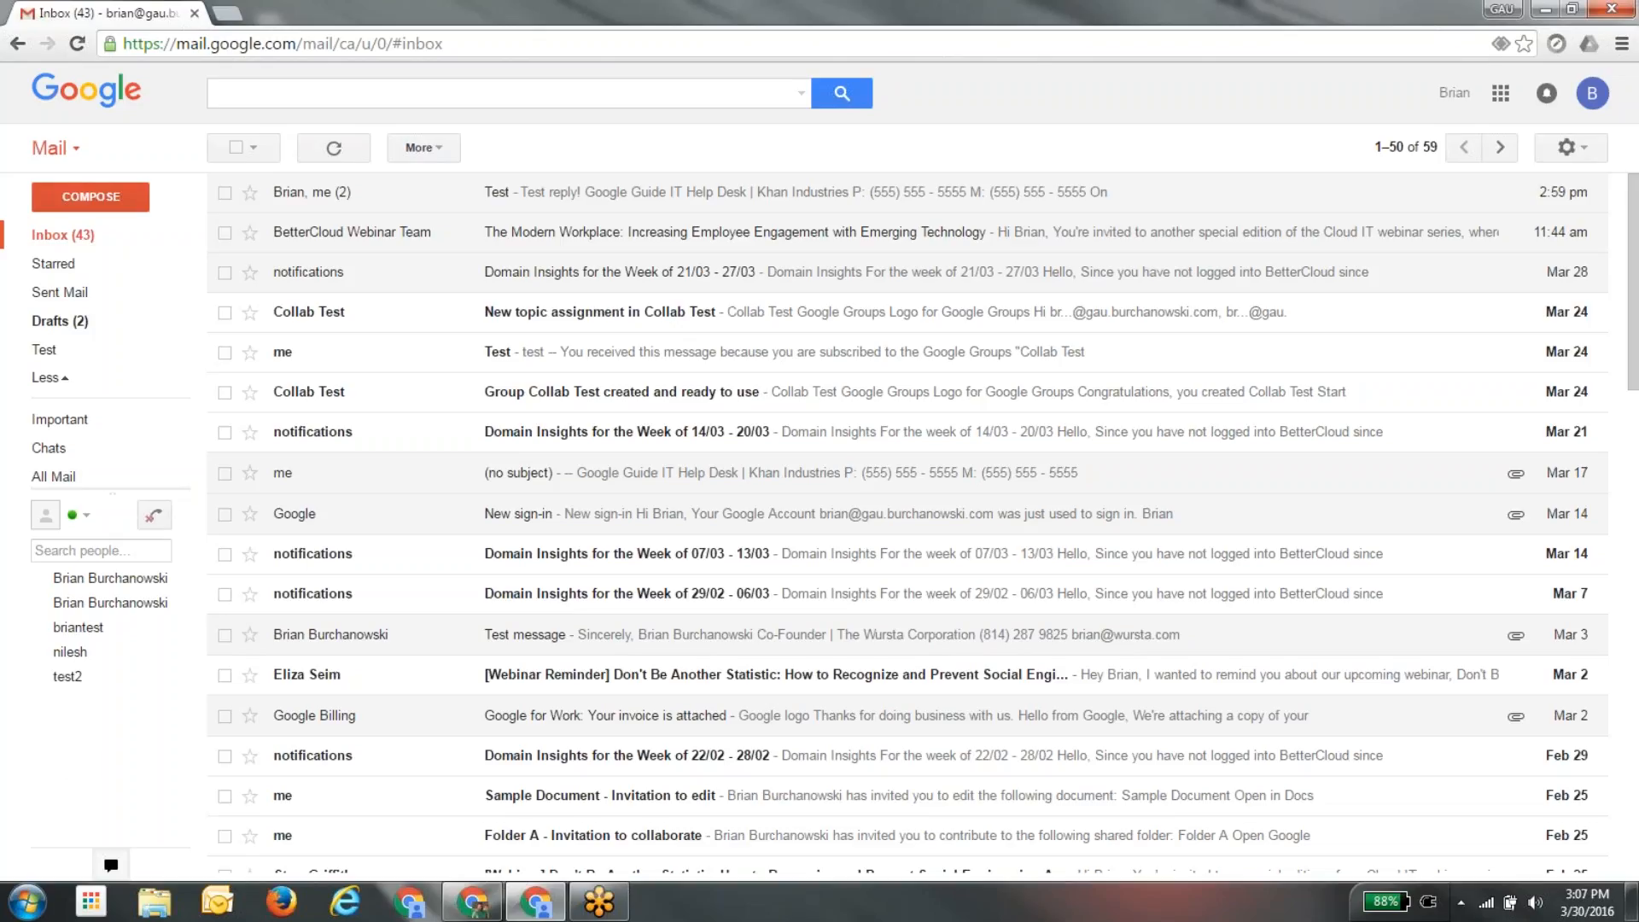
{"action": "left_click", "coordinate": [96, 551]}
{"action": "left_click", "coordinate": [112, 866]}
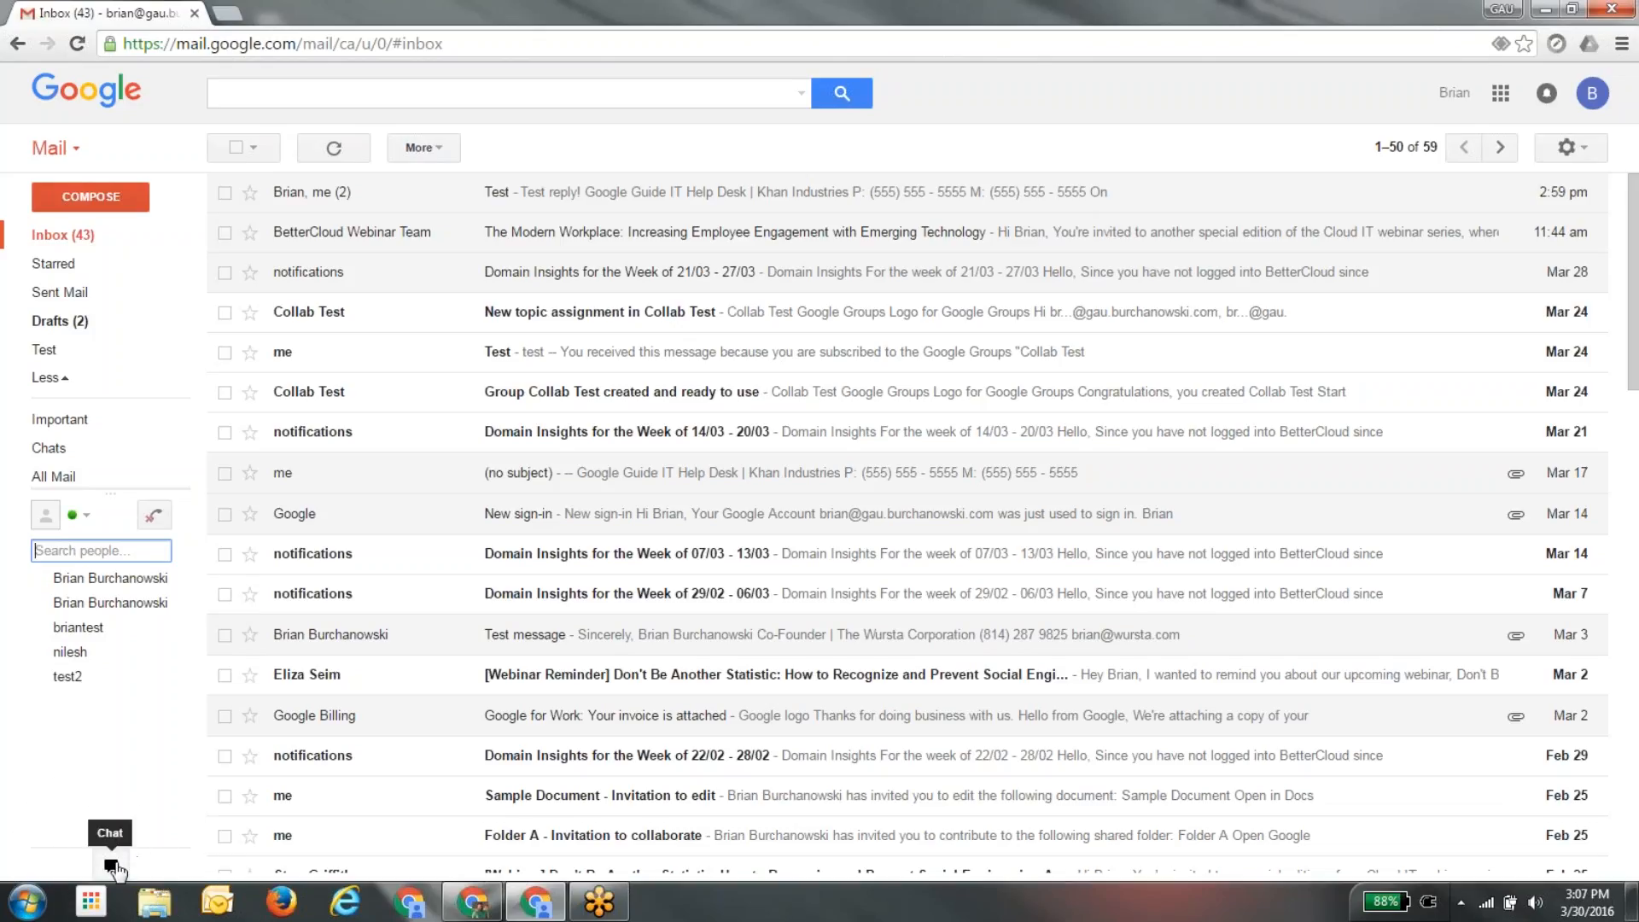
{"action": "left_click", "coordinate": [112, 866]}
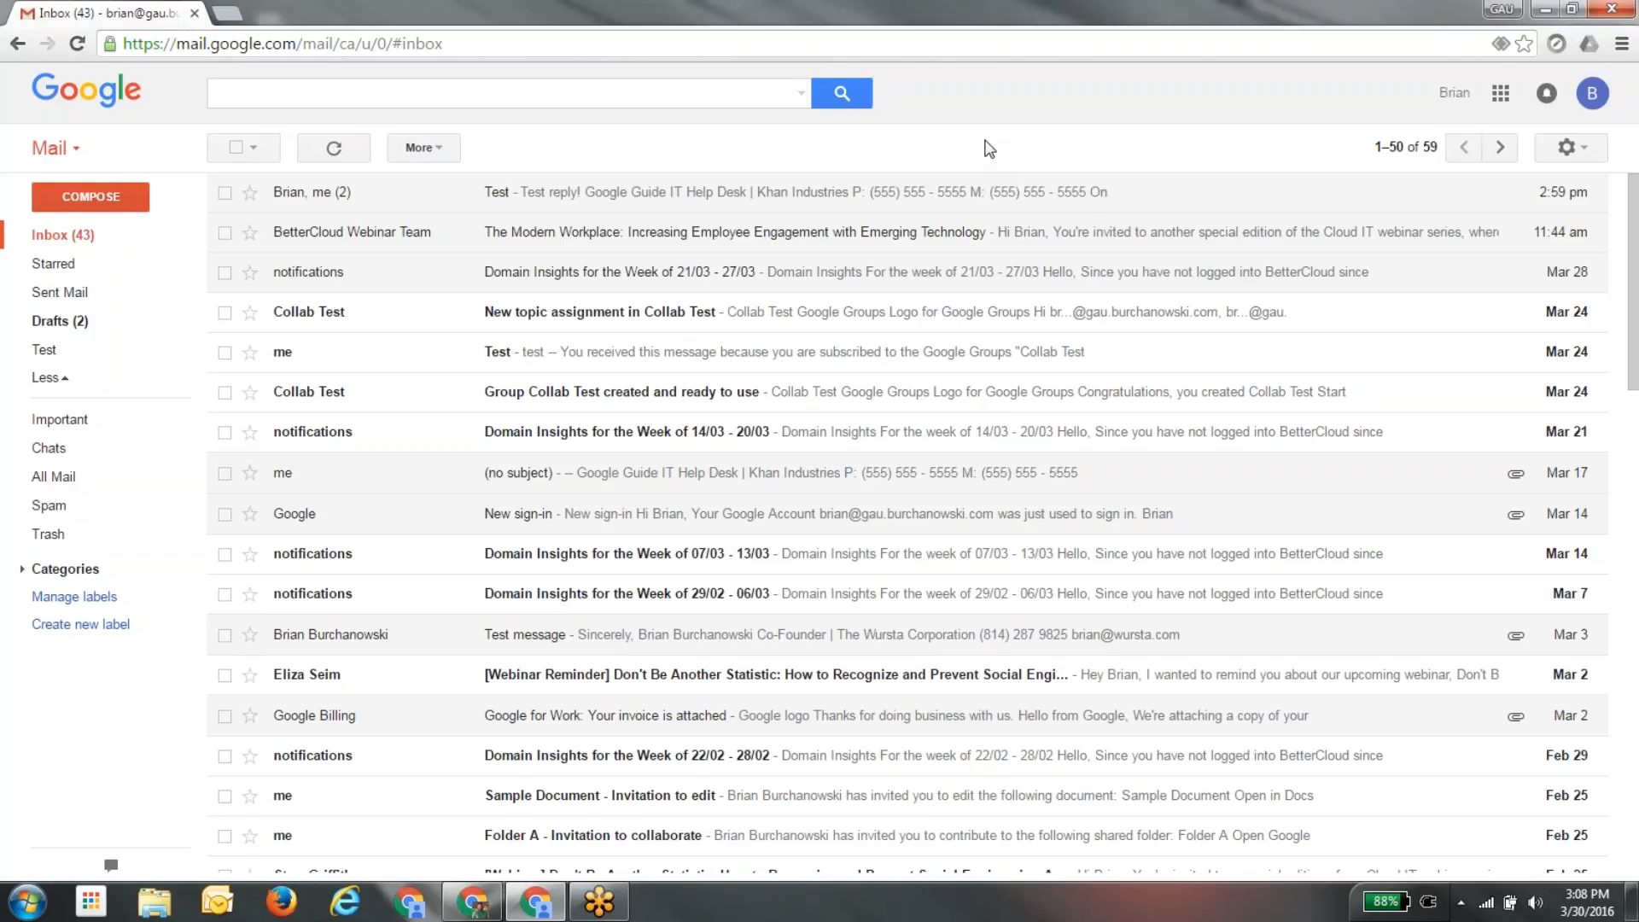
Open the mail settings on the General page and glance over its options.
{"action": "left_click", "coordinate": [1594, 160]}
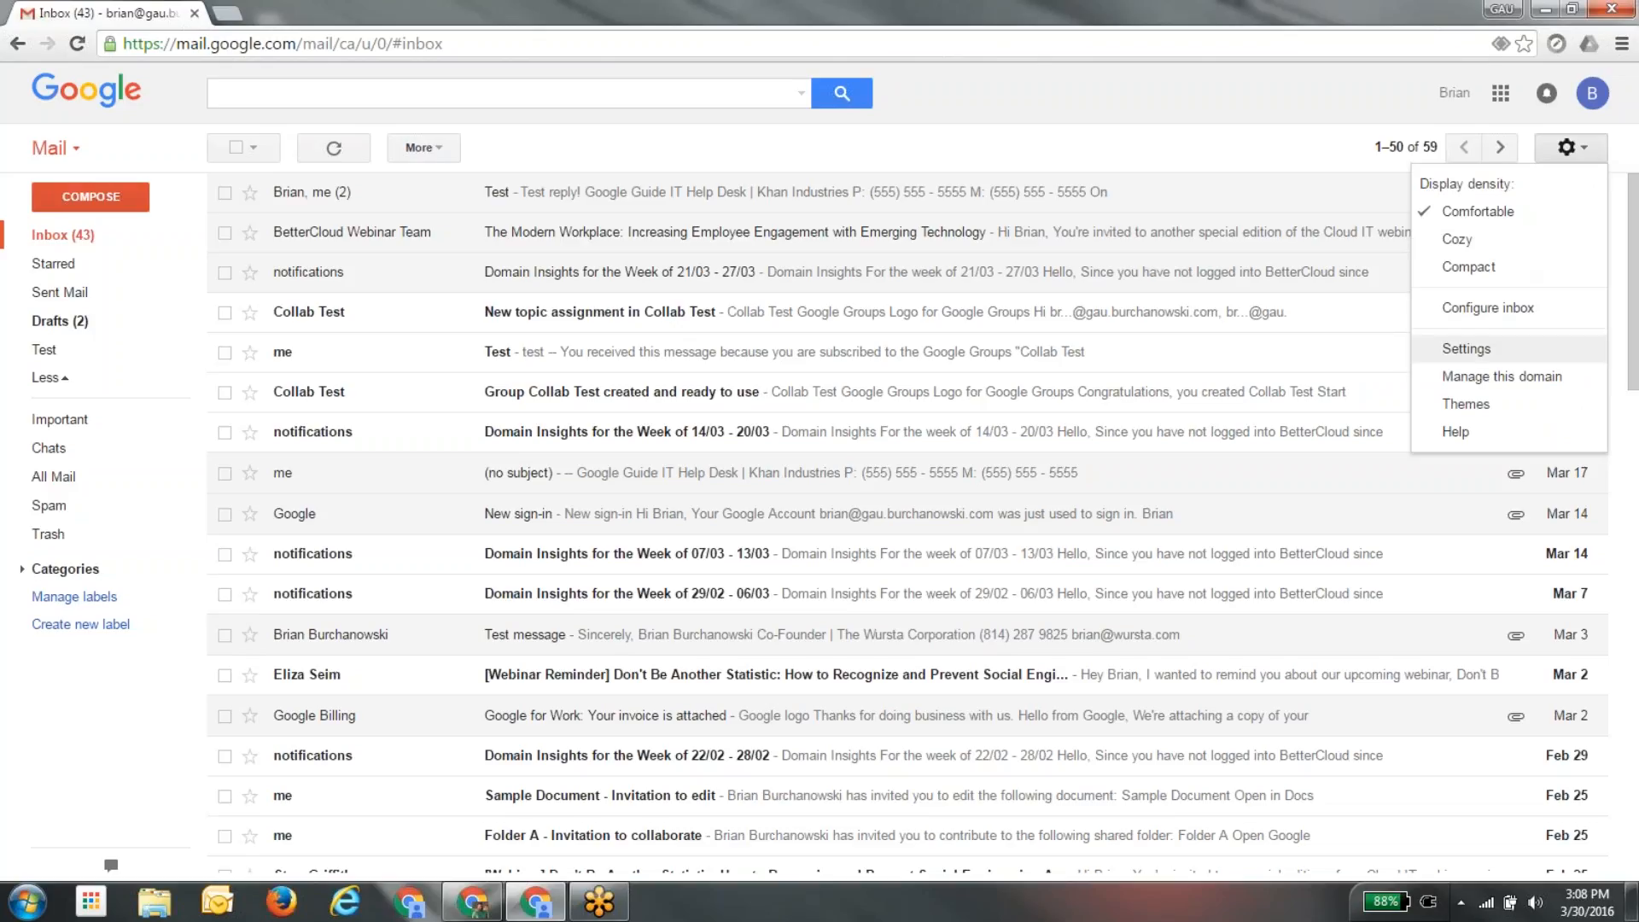
{"action": "left_click", "coordinate": [1465, 348]}
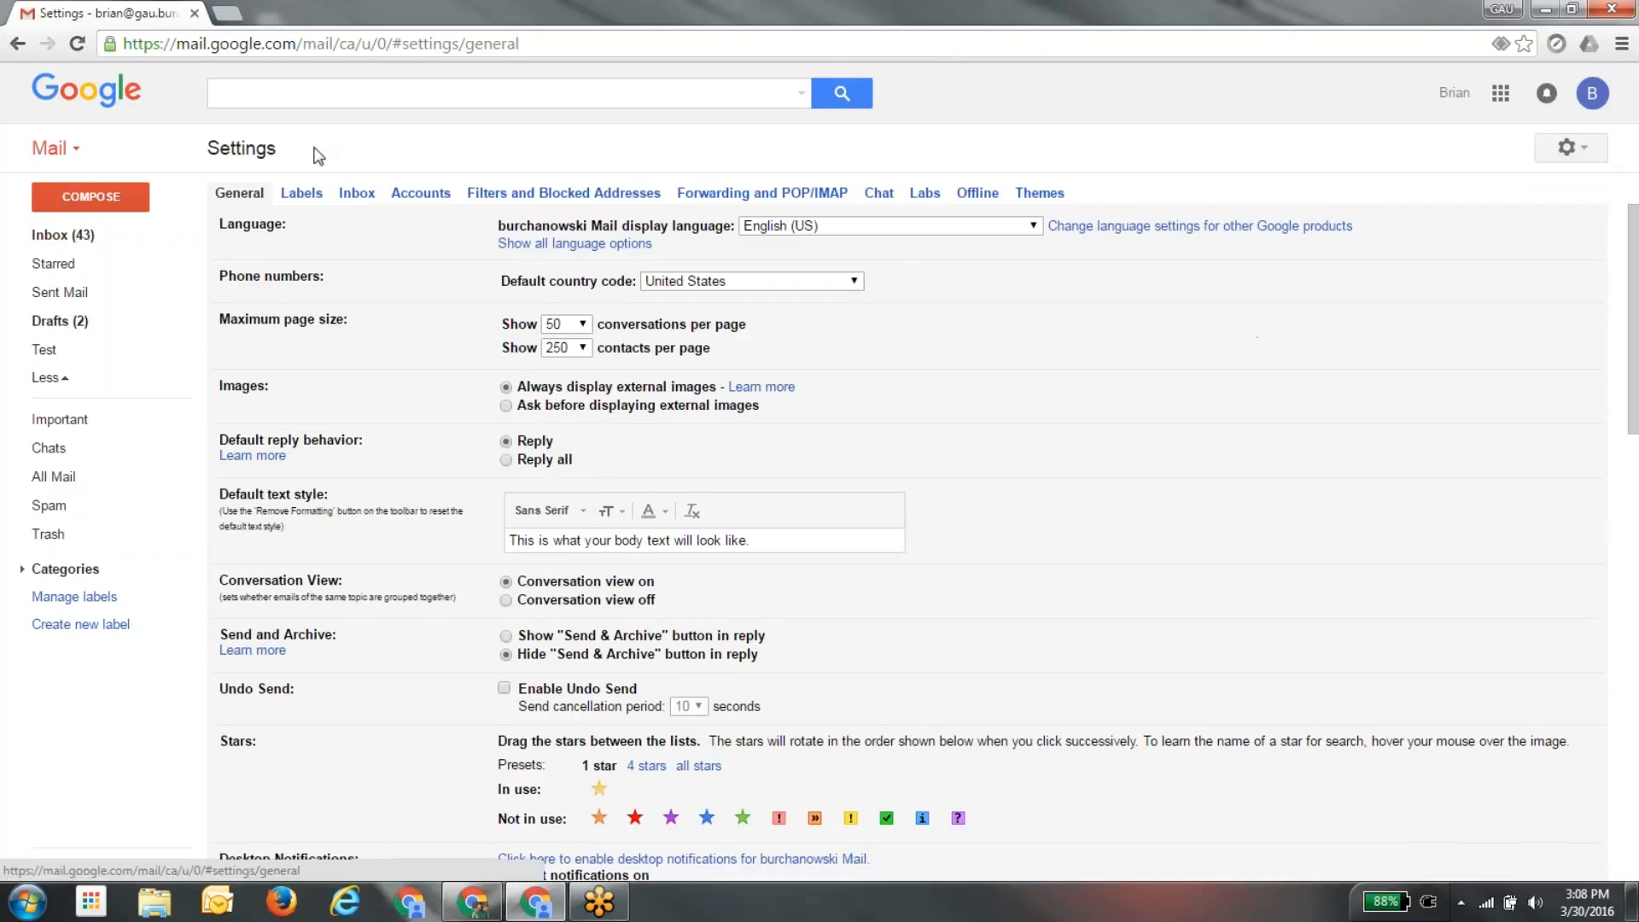
{"action": "scroll", "coordinate": [275, 232], "scroll_direction": "down", "scroll_amount": 3}
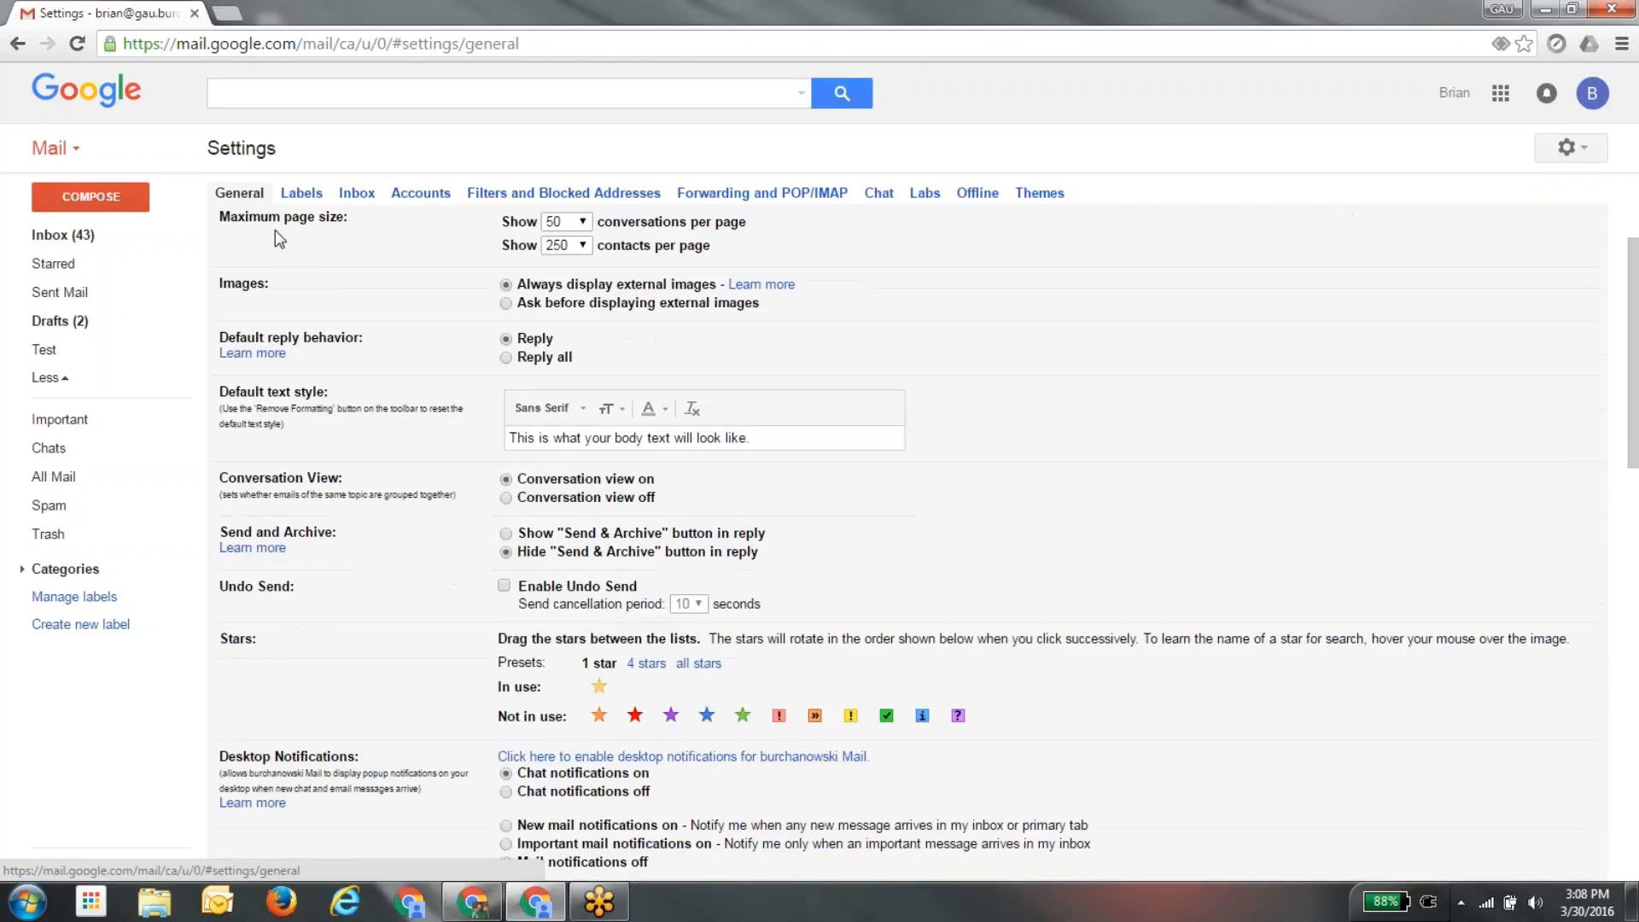
{"action": "scroll", "coordinate": [275, 229], "scroll_direction": "up", "scroll_amount": 3}
{"action": "left_click", "coordinate": [242, 190]}
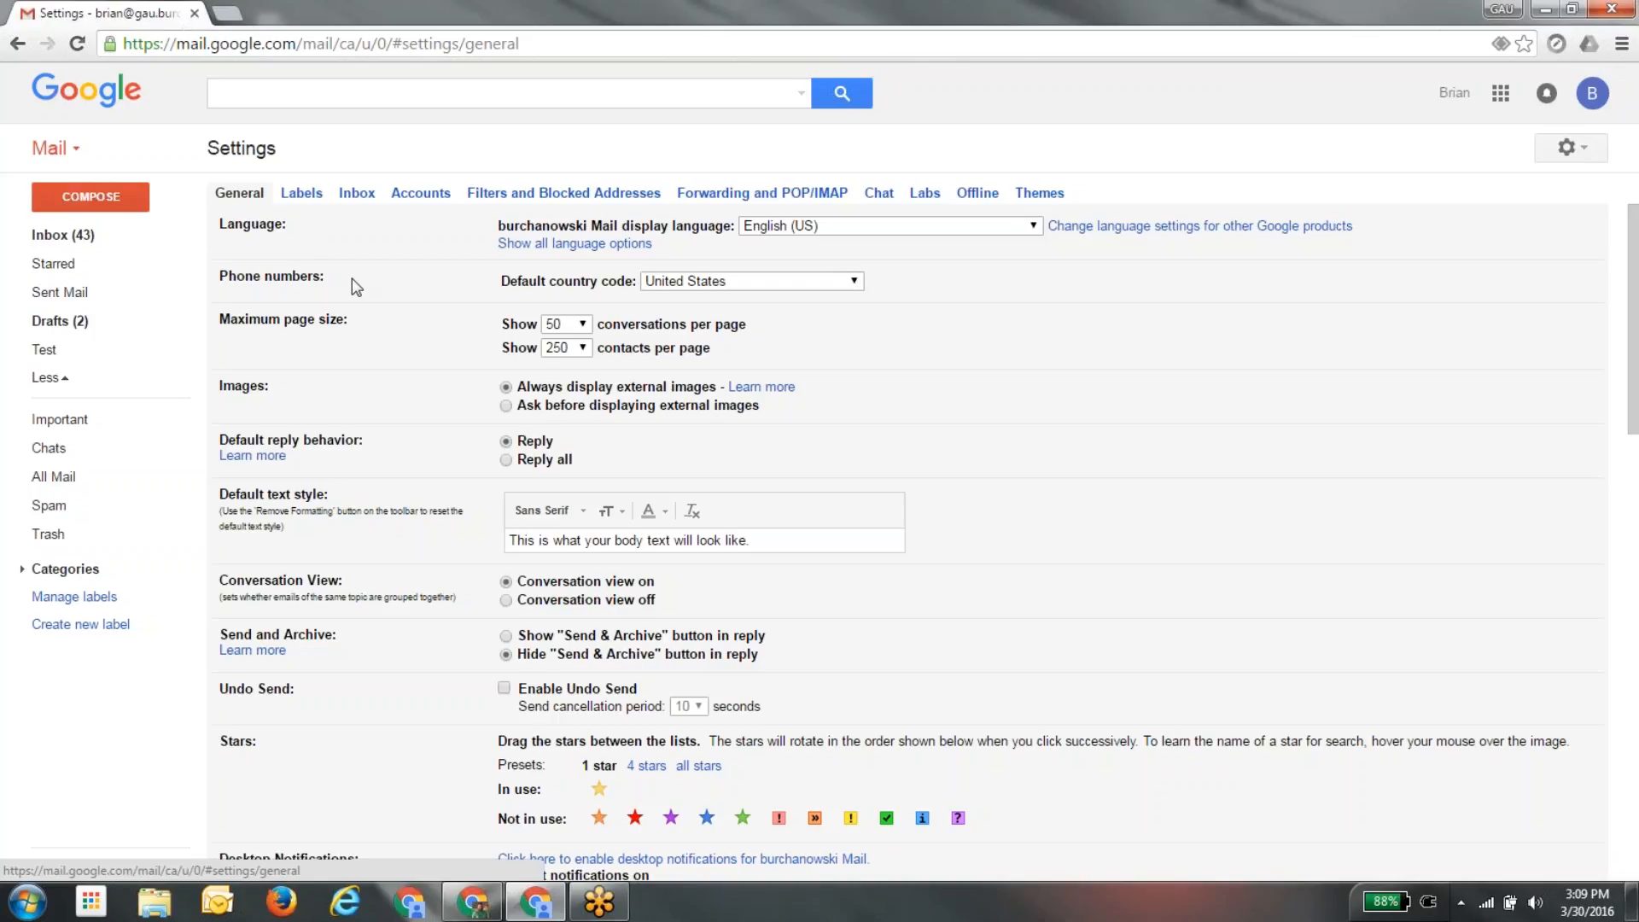
Enable Undo Send in the General settings and check the cancellation period choices, keeping 10 seconds.
{"action": "scroll", "coordinate": [341, 331], "scroll_direction": "down", "scroll_amount": 1}
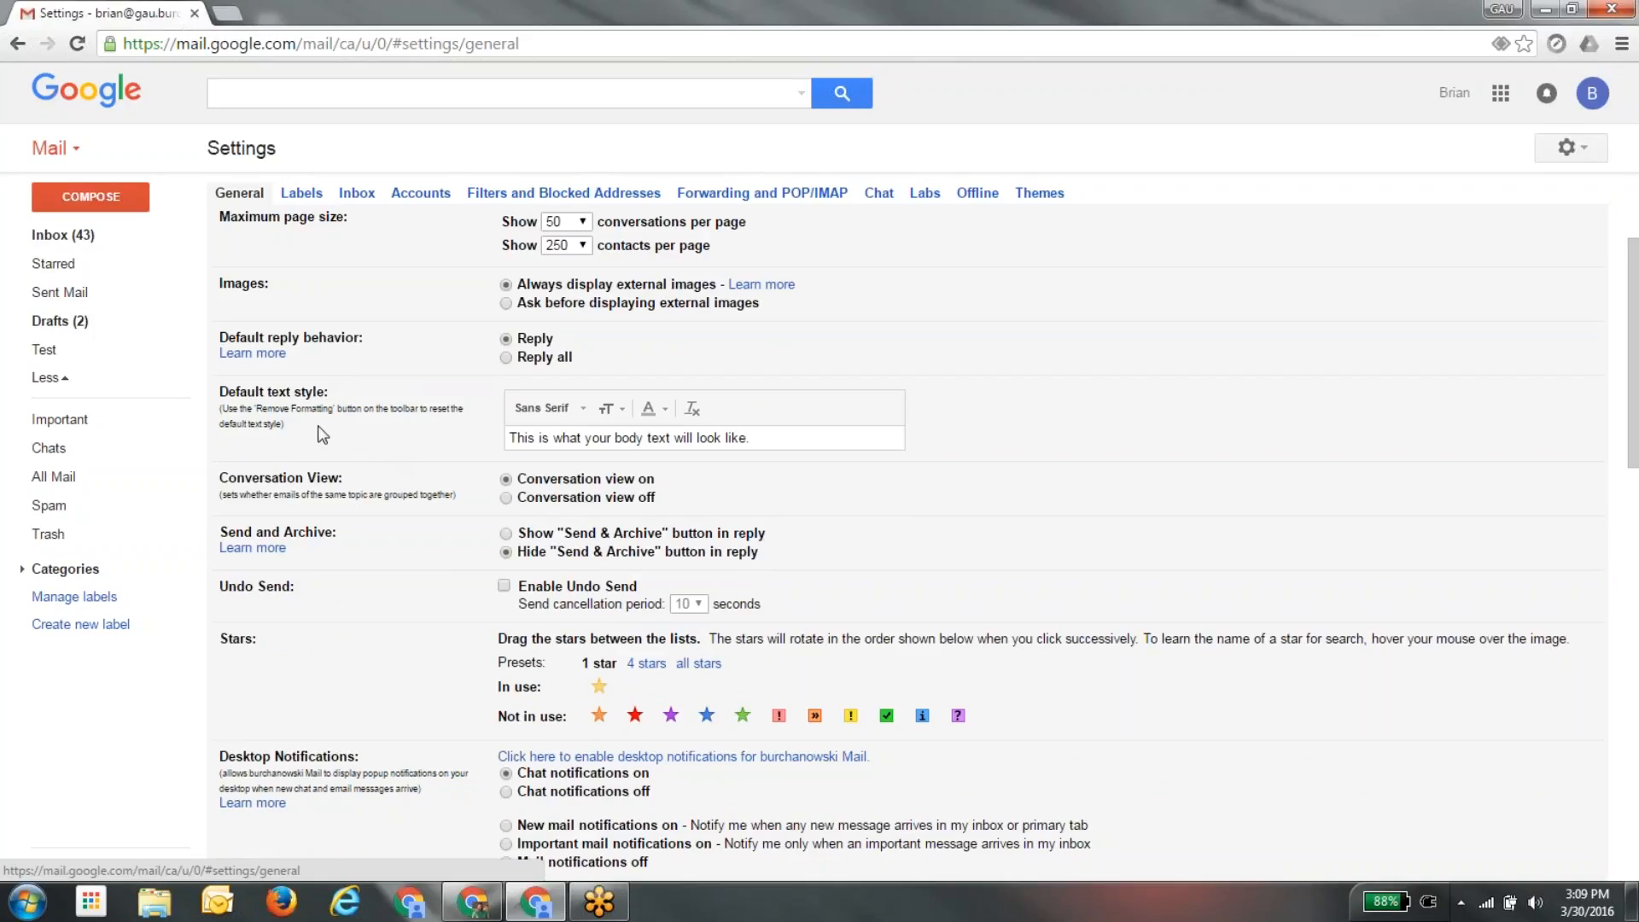
{"action": "scroll", "coordinate": [349, 380], "scroll_direction": "down", "scroll_amount": 1}
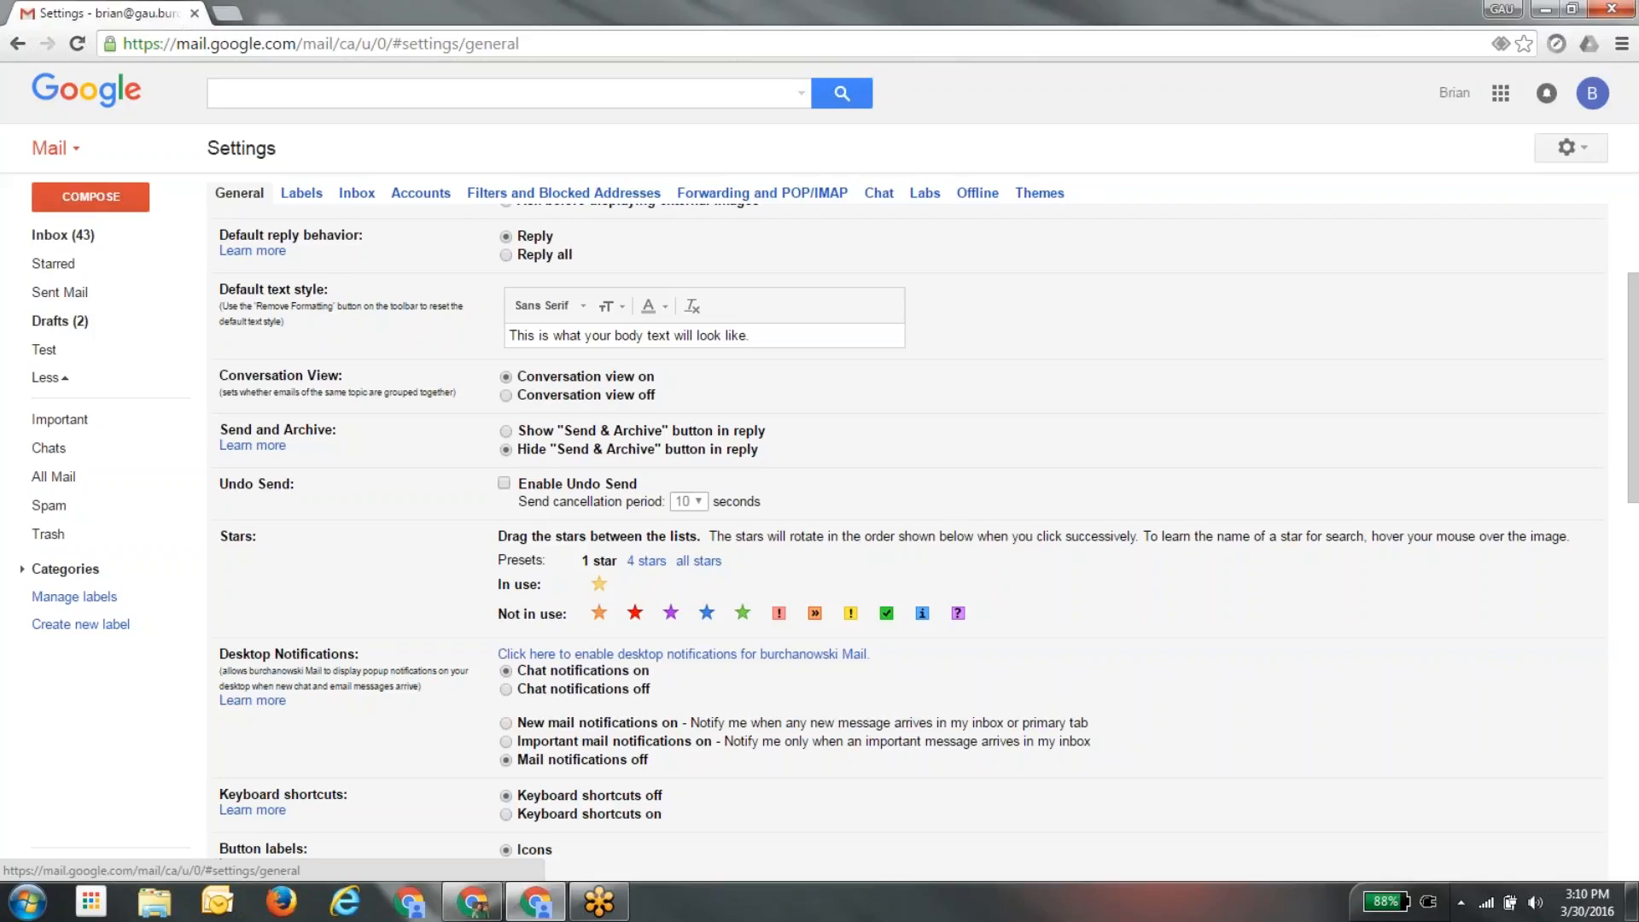
{"action": "scroll", "coordinate": [467, 431], "scroll_direction": "down", "scroll_amount": 1}
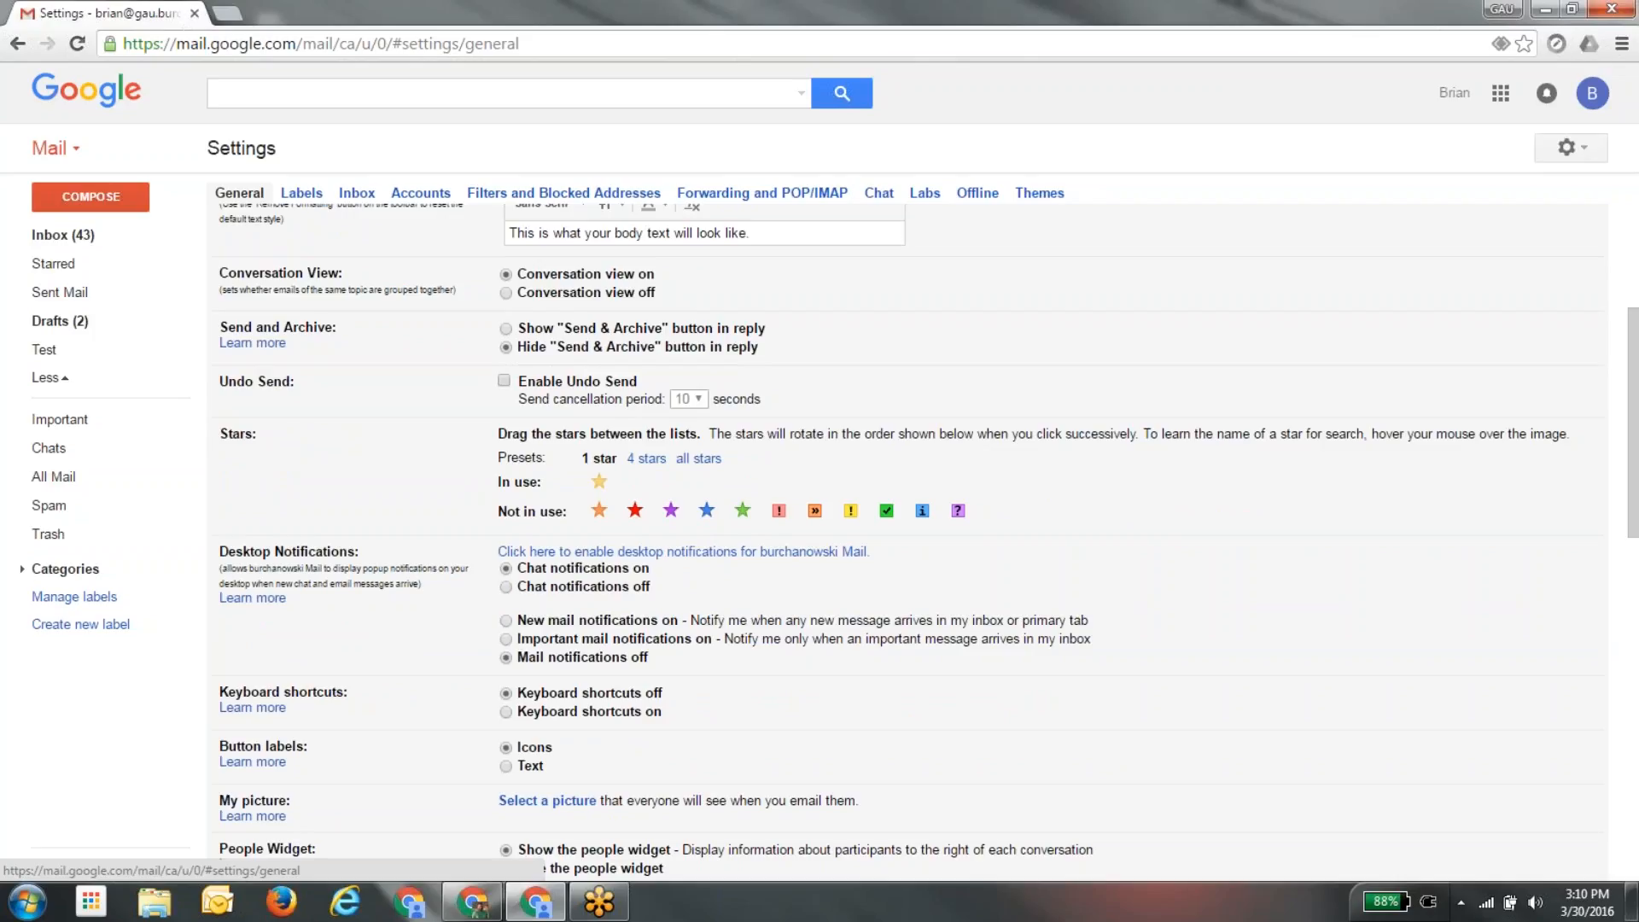
{"action": "left_click", "coordinate": [504, 381]}
{"action": "left_click", "coordinate": [688, 398]}
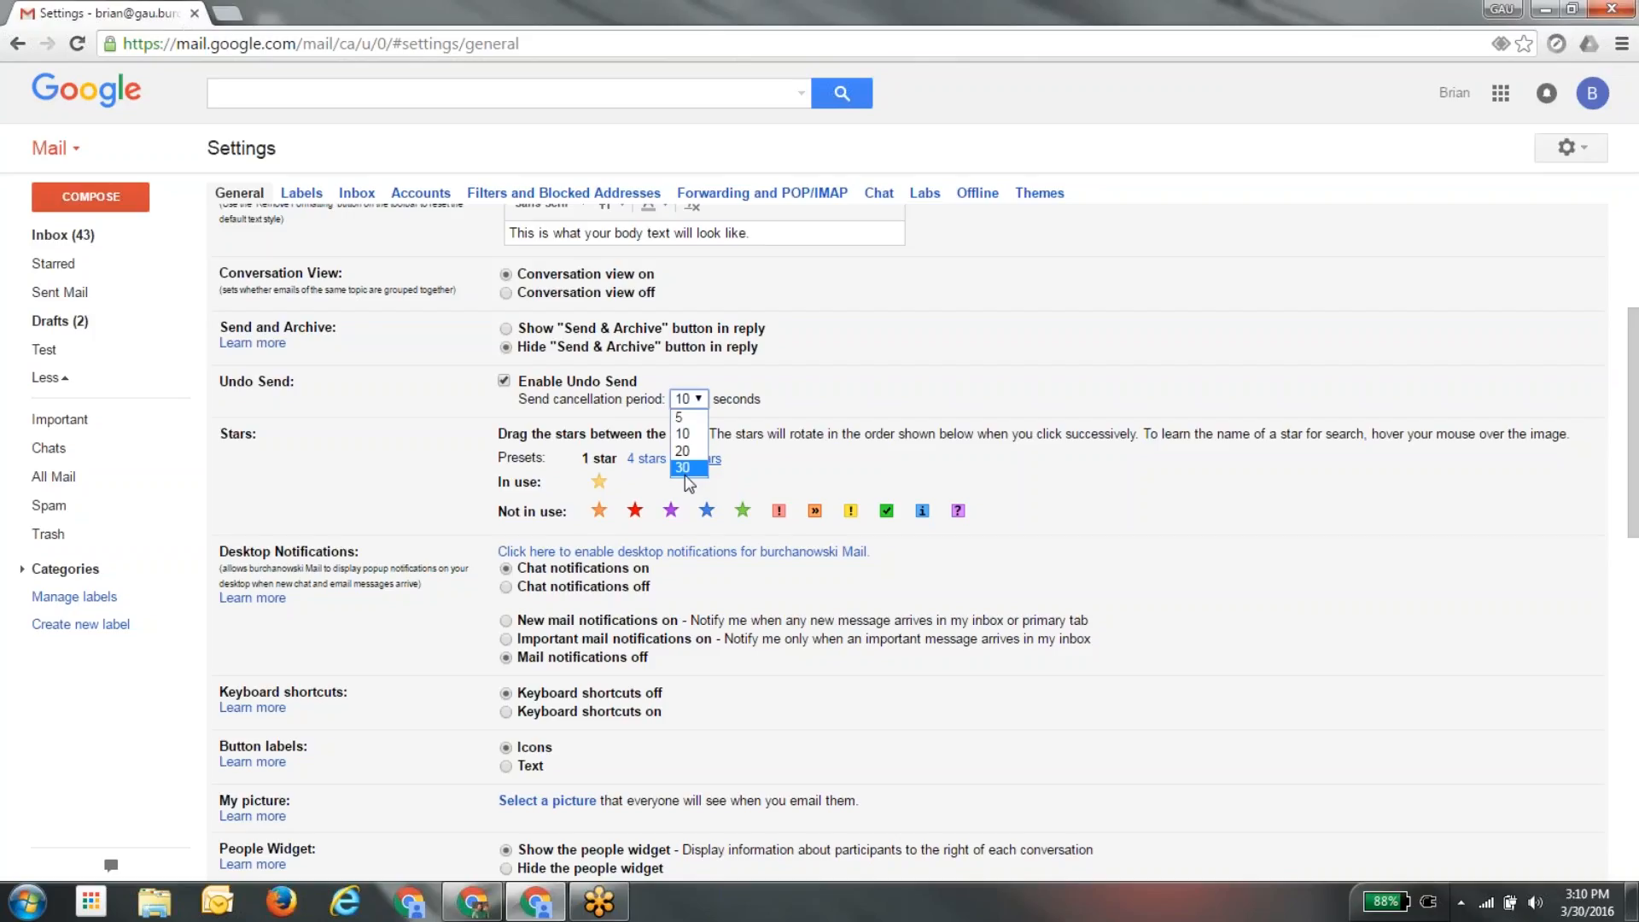
{"action": "left_click", "coordinate": [821, 430]}
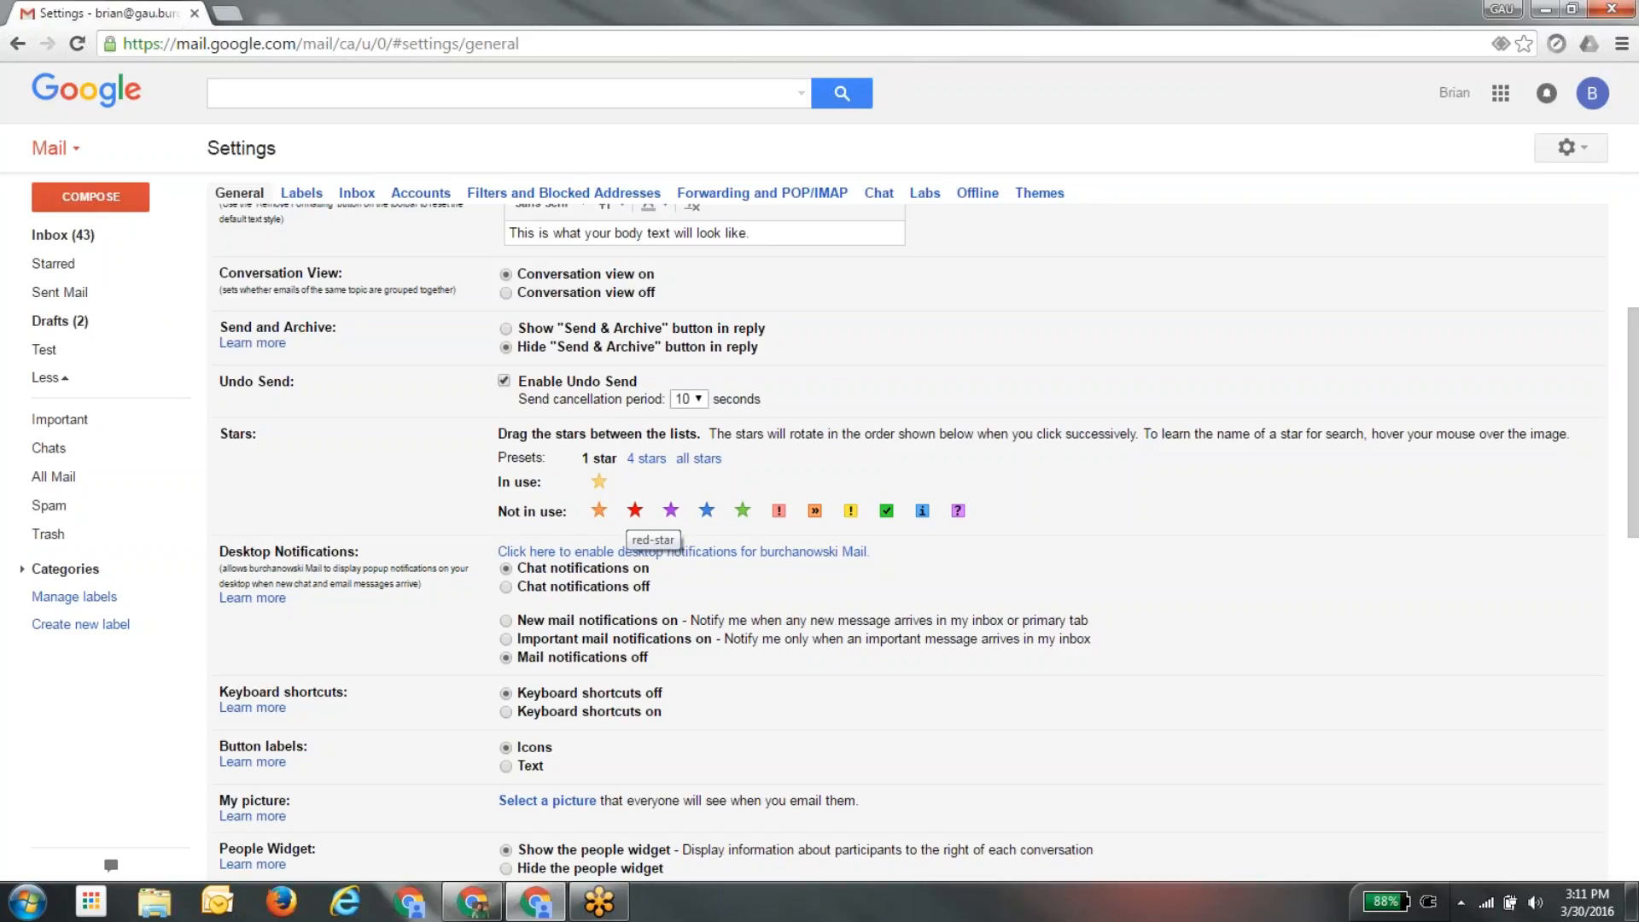
Add the red star to the stars in use and review the General settings from desktop notifications down to the signature.
{"action": "left_click_drag", "start_coordinate": [634, 509], "coordinate": [622, 489]}
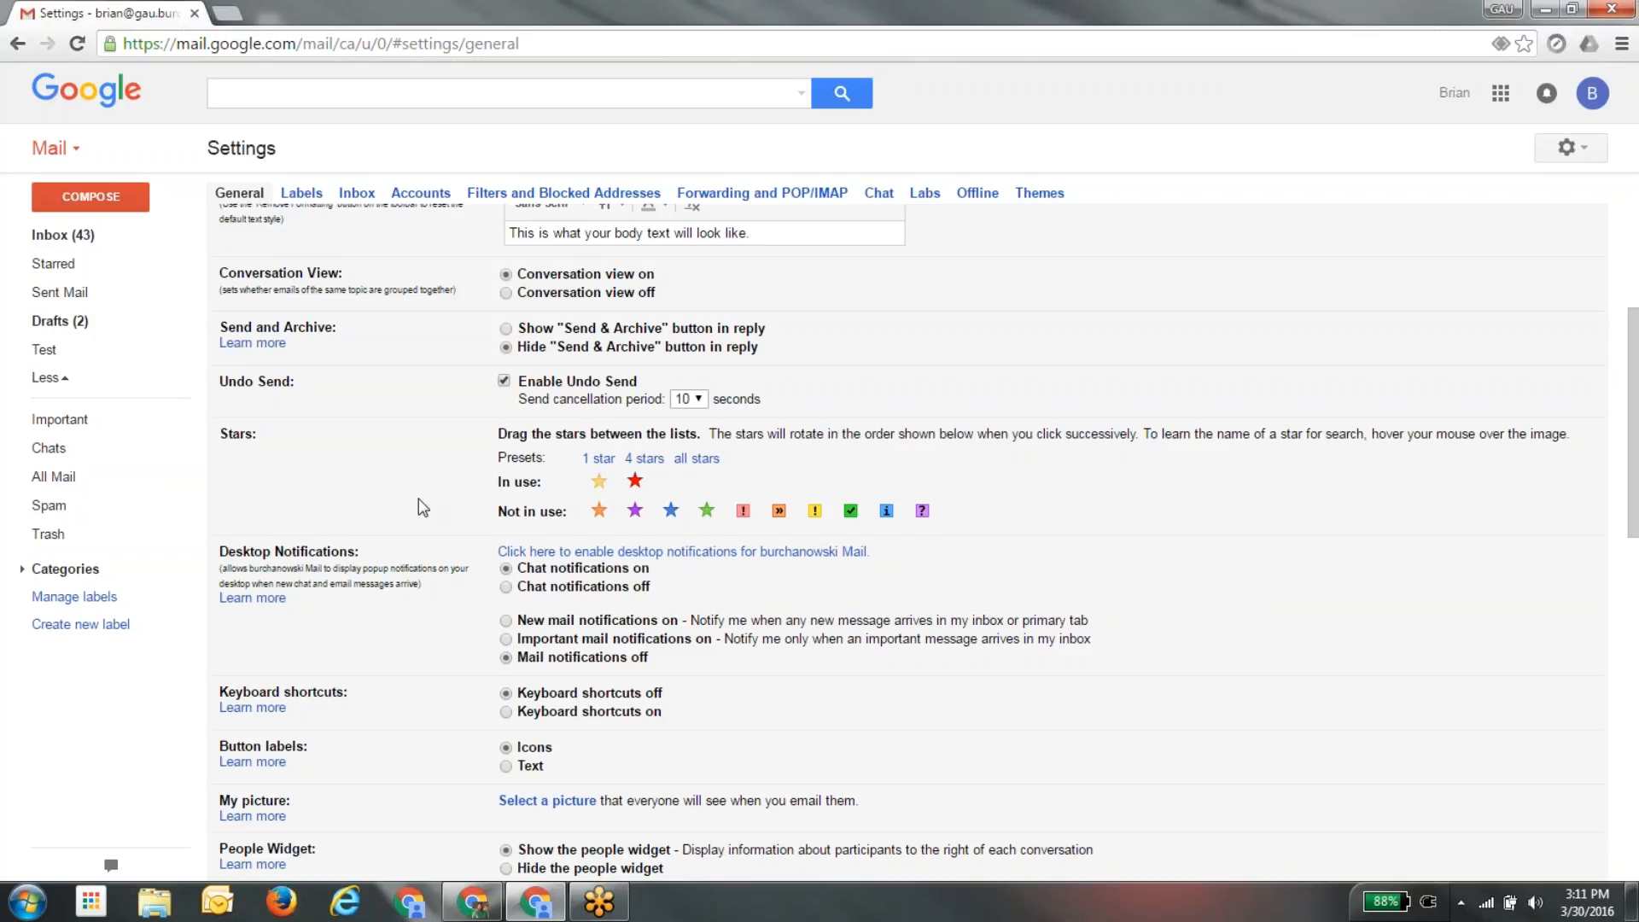
{"action": "scroll", "coordinate": [465, 504], "scroll_direction": "down", "scroll_amount": 5}
{"action": "scroll", "coordinate": [559, 328], "scroll_direction": "up", "scroll_amount": 1}
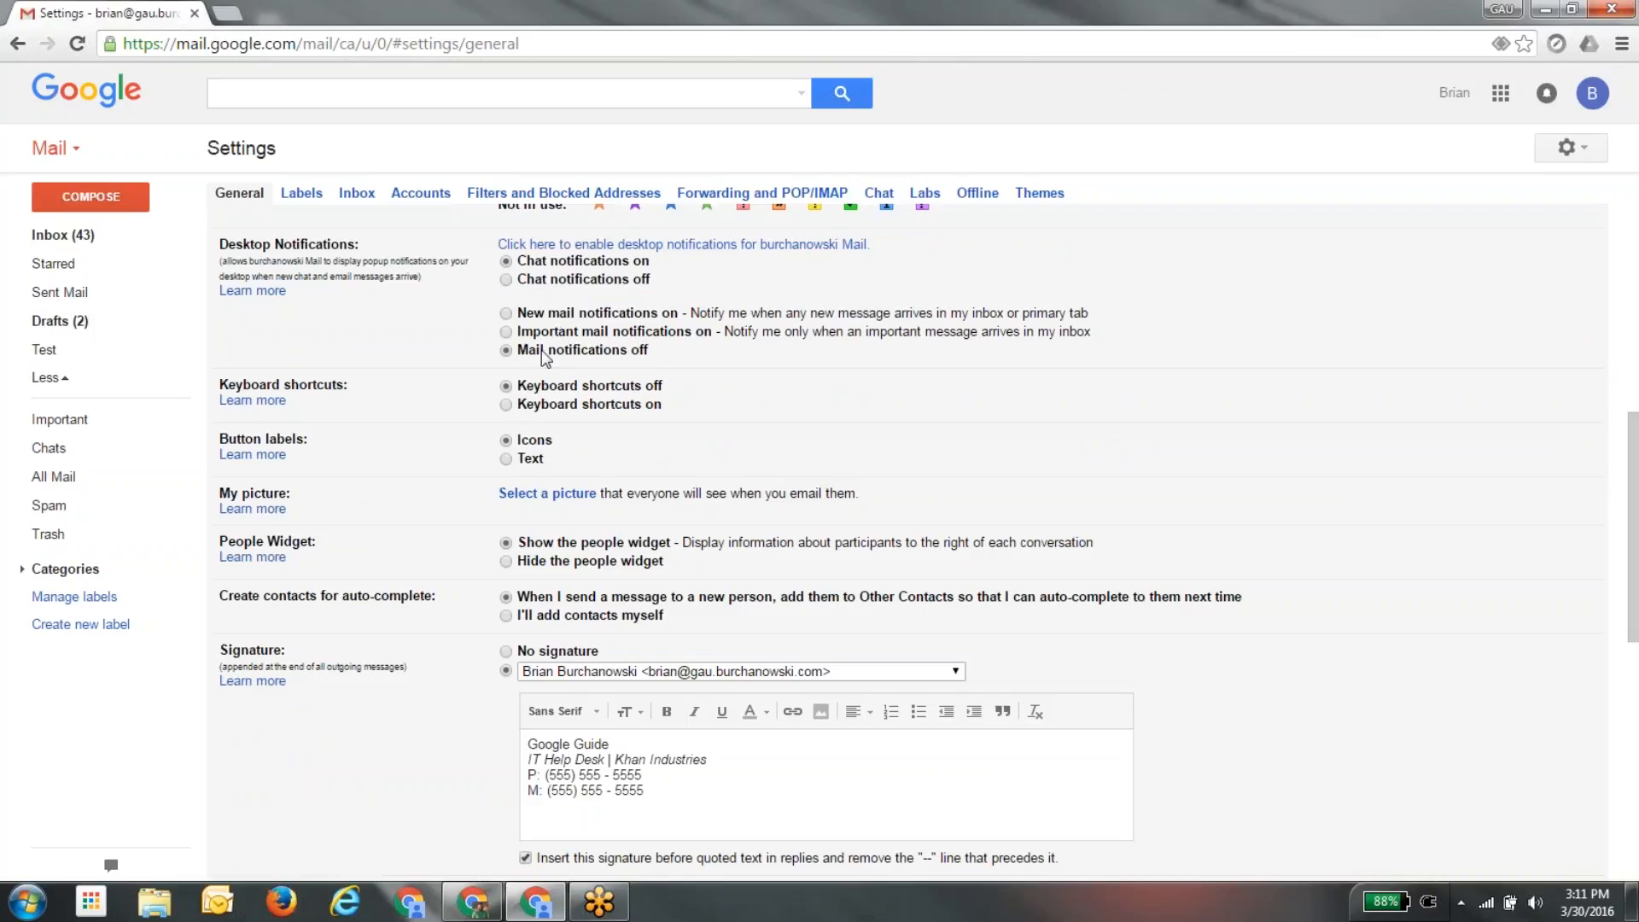
{"action": "scroll", "coordinate": [534, 384], "scroll_direction": "down", "scroll_amount": 2}
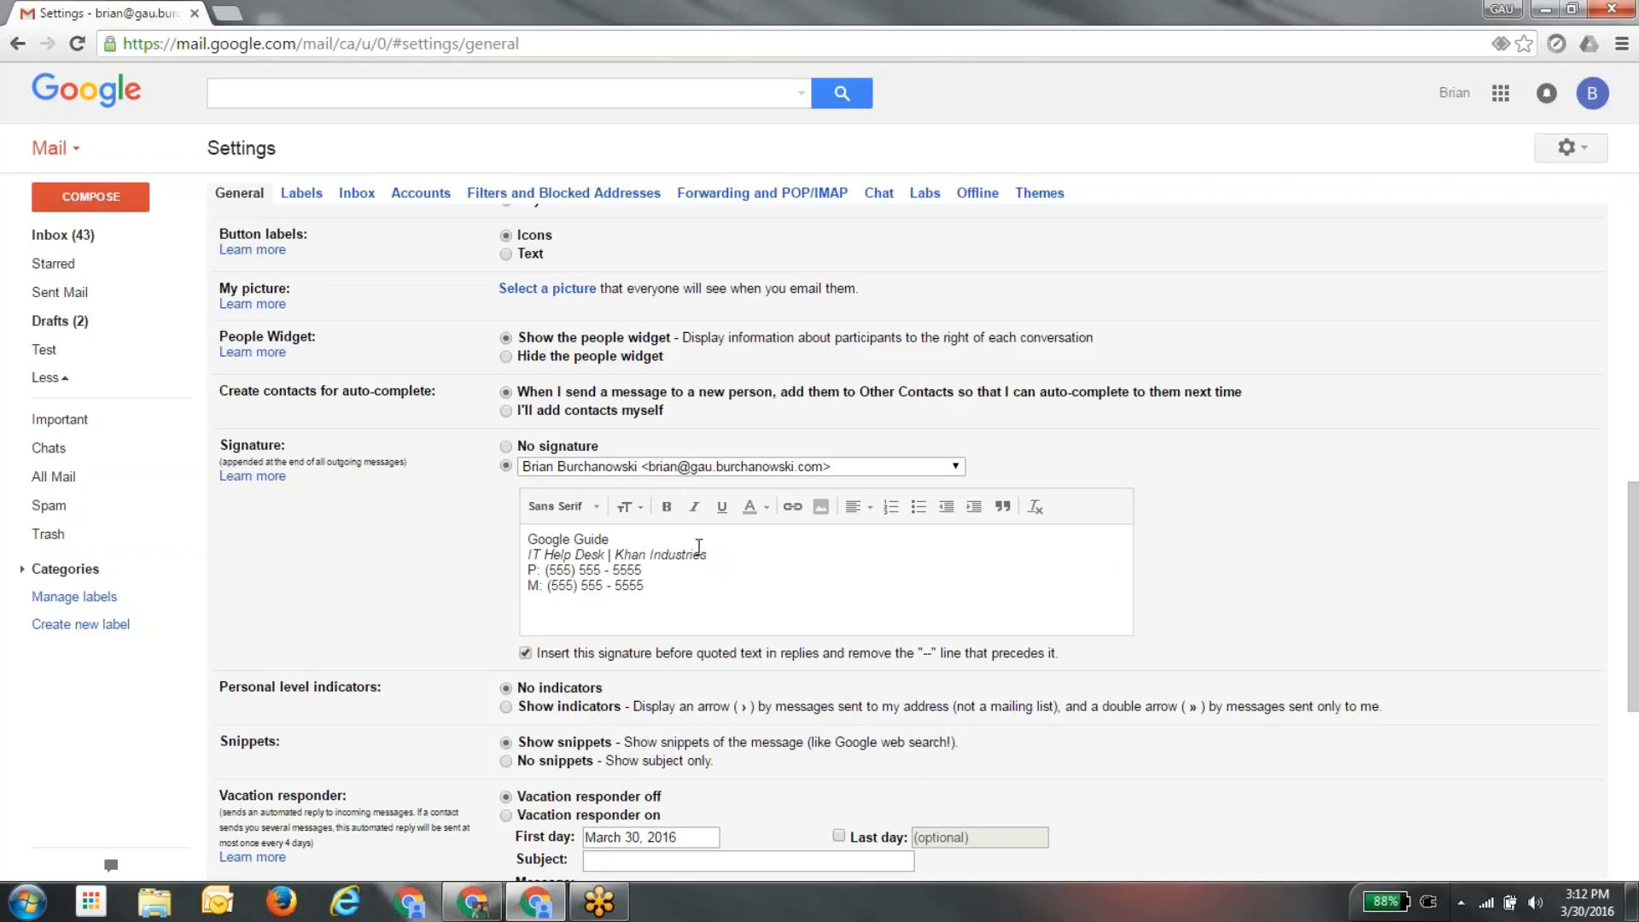
Turn on the vacation responder in the General settings and go to its empty subject.
{"action": "scroll", "coordinate": [485, 580], "scroll_direction": "down", "scroll_amount": 3}
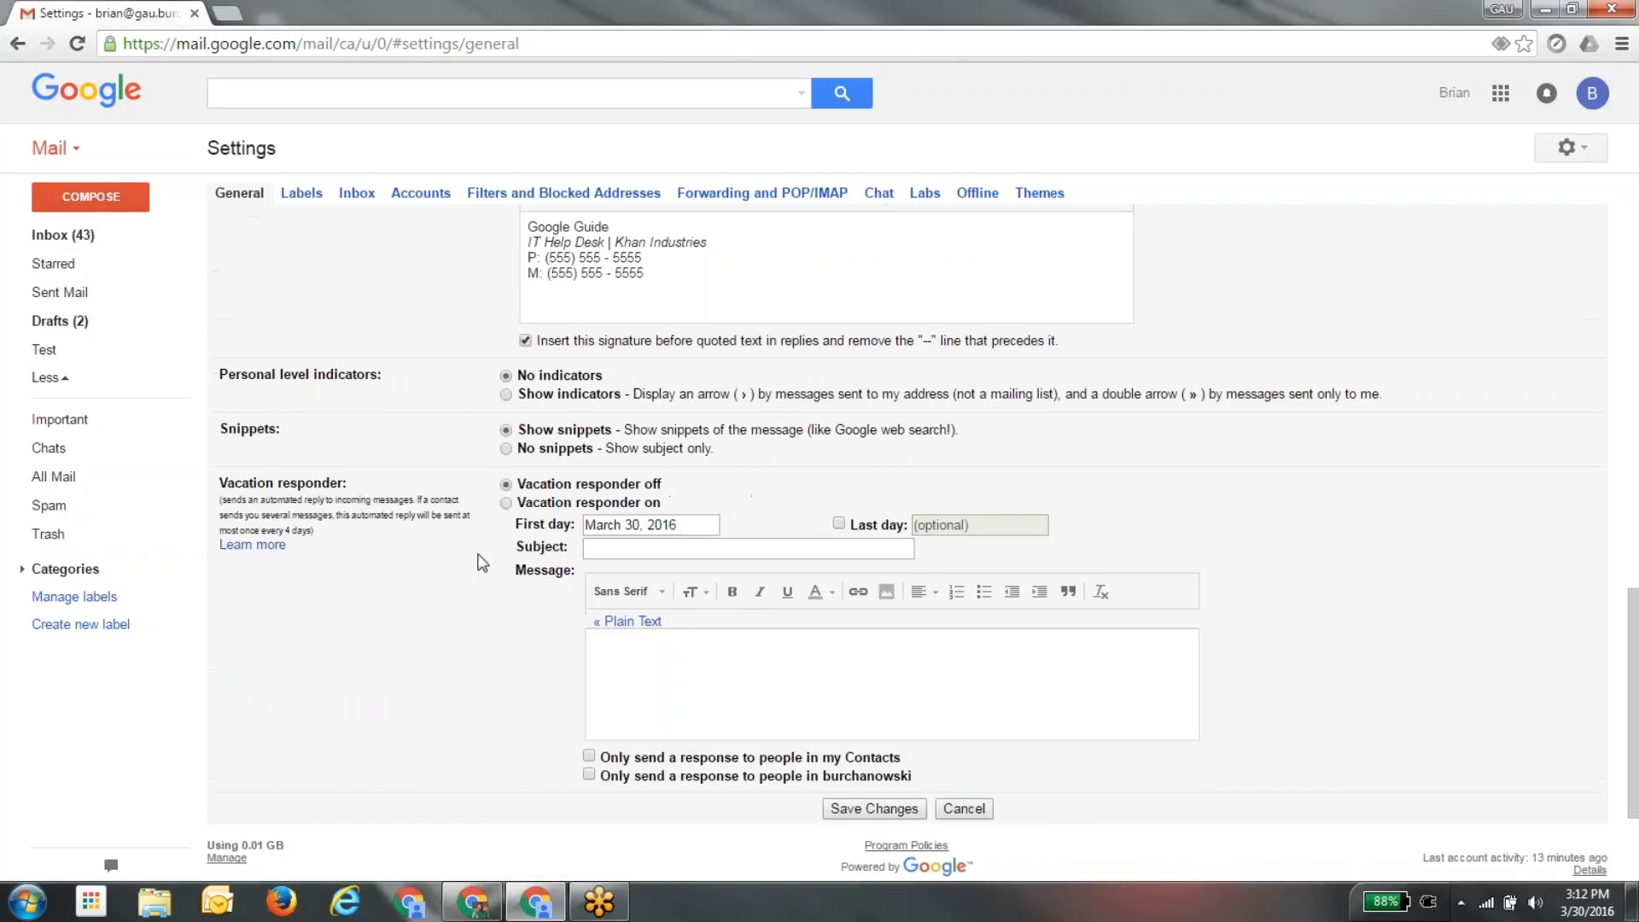
{"action": "scroll", "coordinate": [483, 563], "scroll_direction": "down", "scroll_amount": 1}
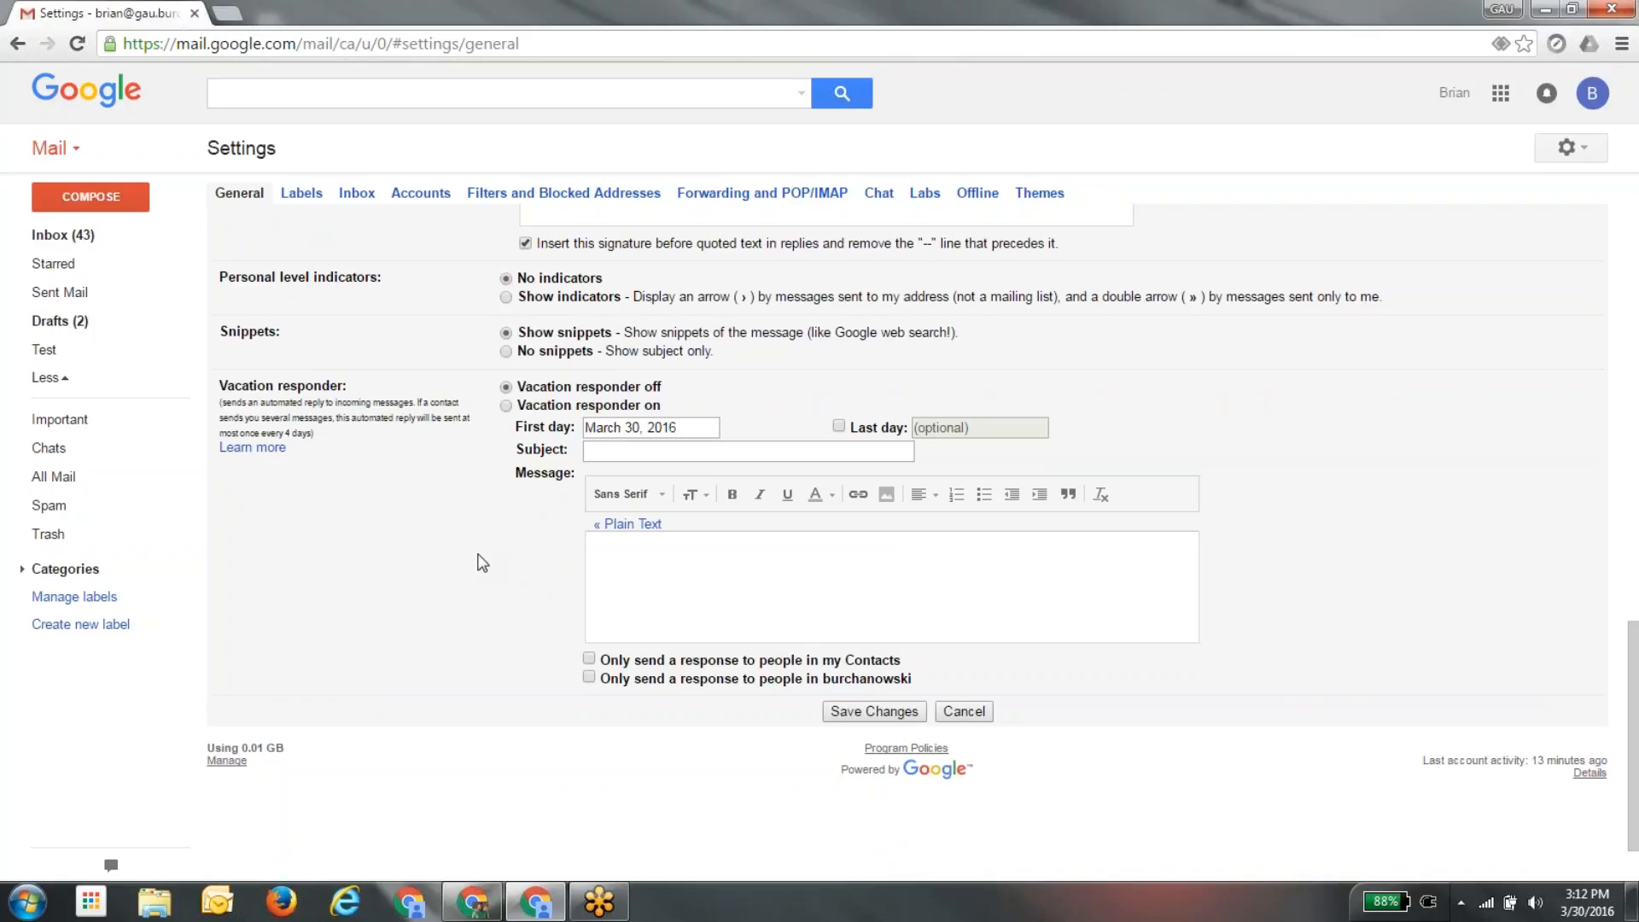
{"action": "double_click", "coordinate": [518, 407]}
{"action": "left_click", "coordinate": [773, 449]}
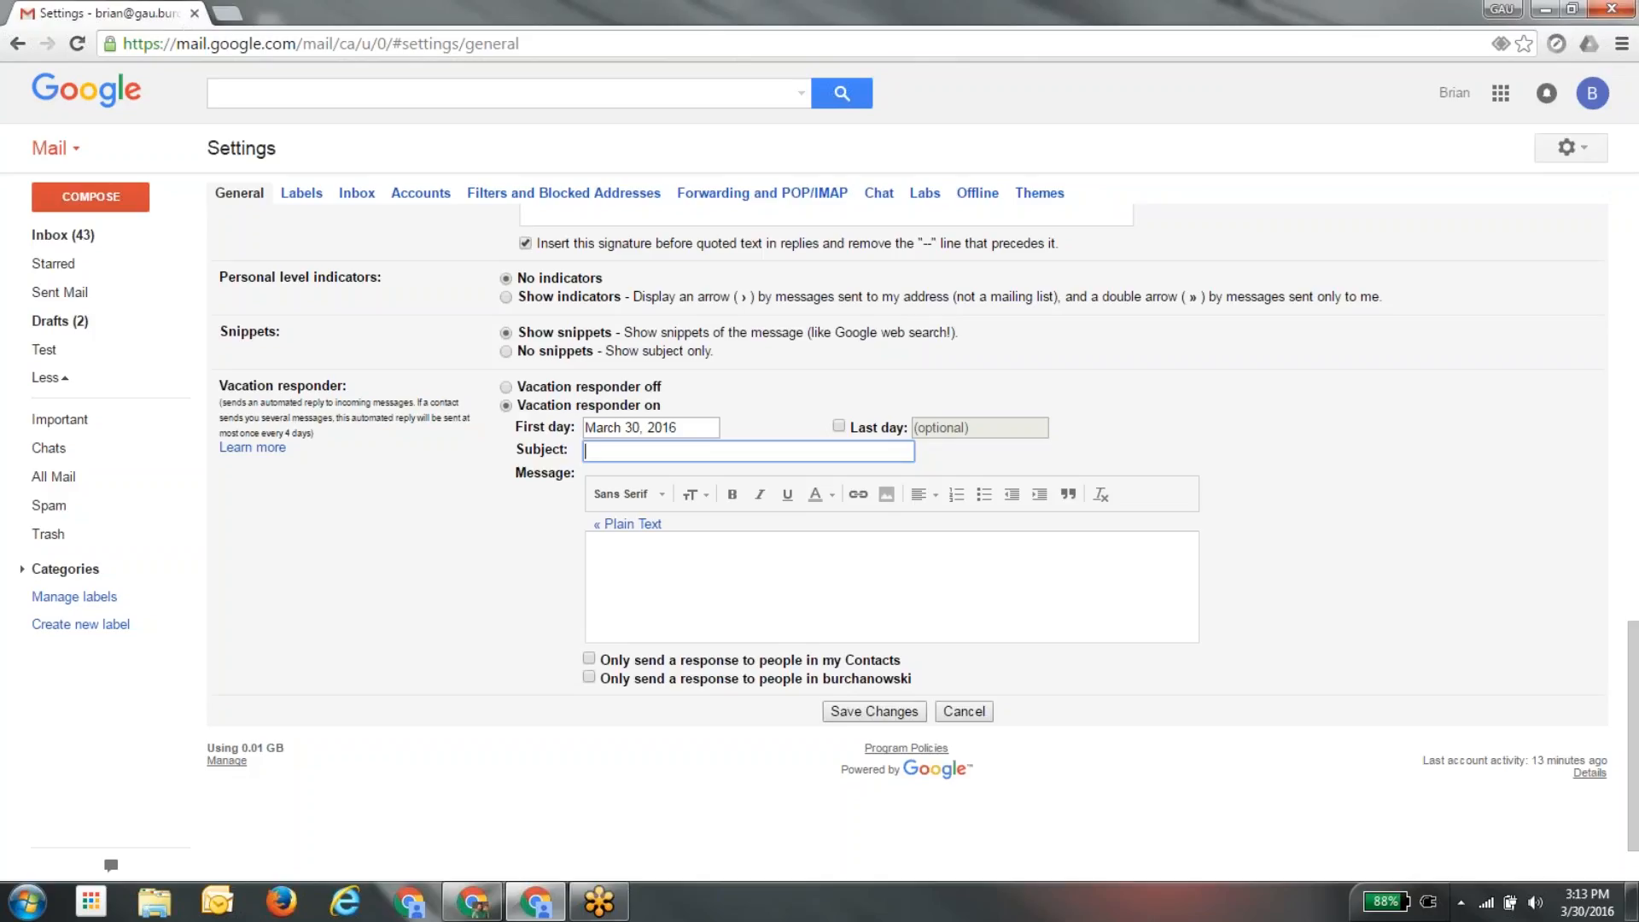
{"action": "left_click", "coordinate": [406, 141]}
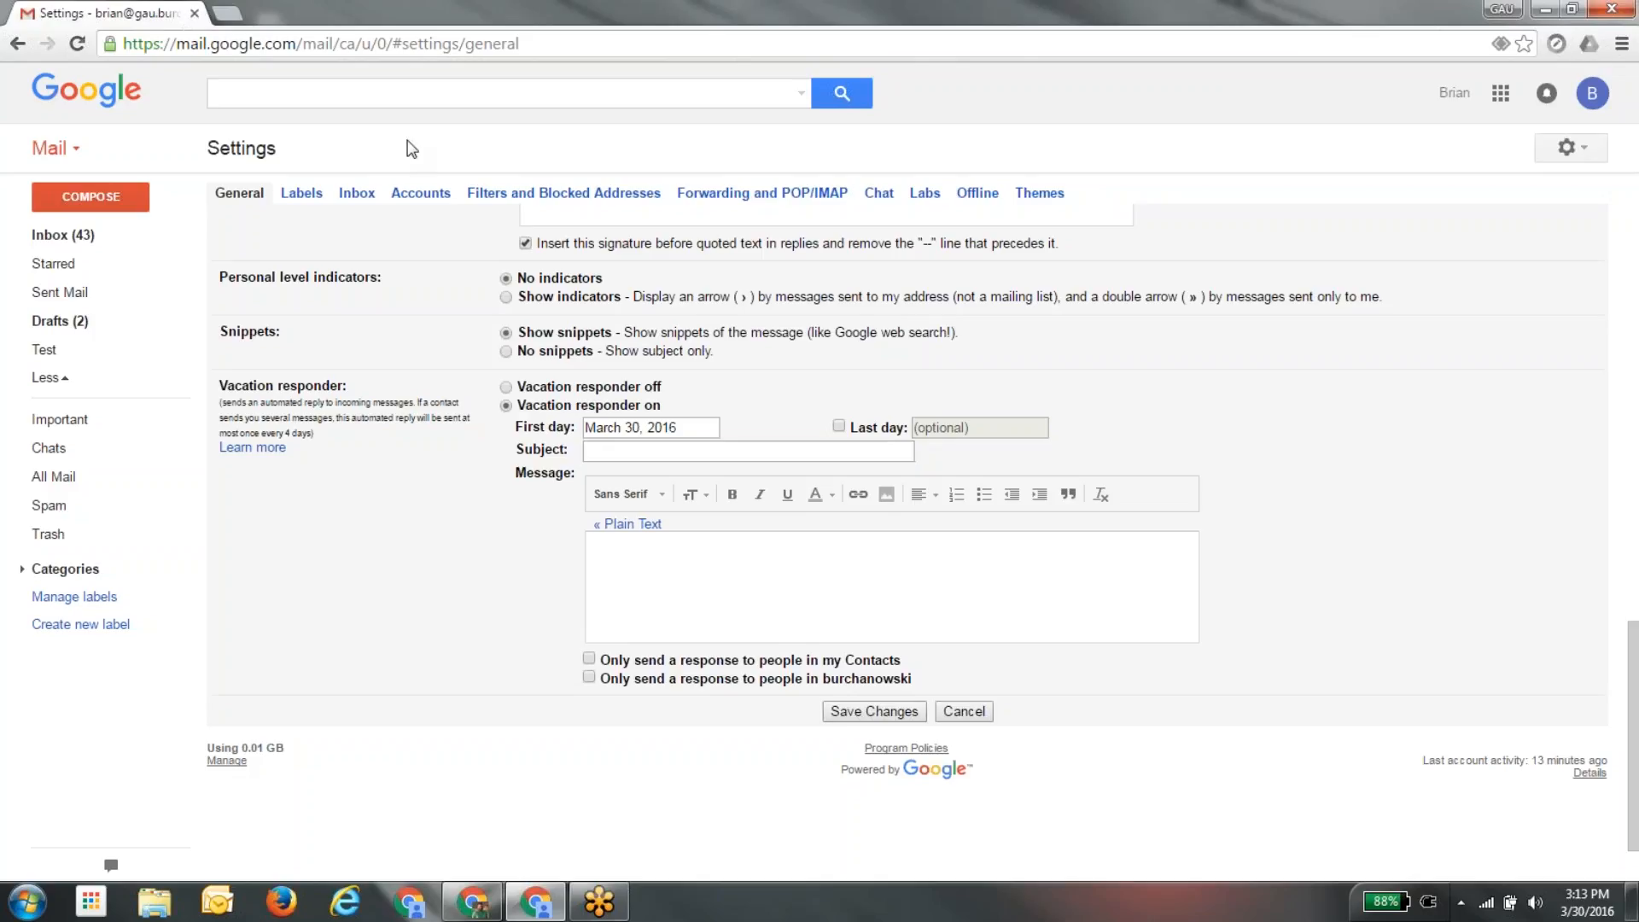
Review the Labels settings down to the custom labels and open the Test label's name for editing.
{"action": "left_click", "coordinate": [304, 198]}
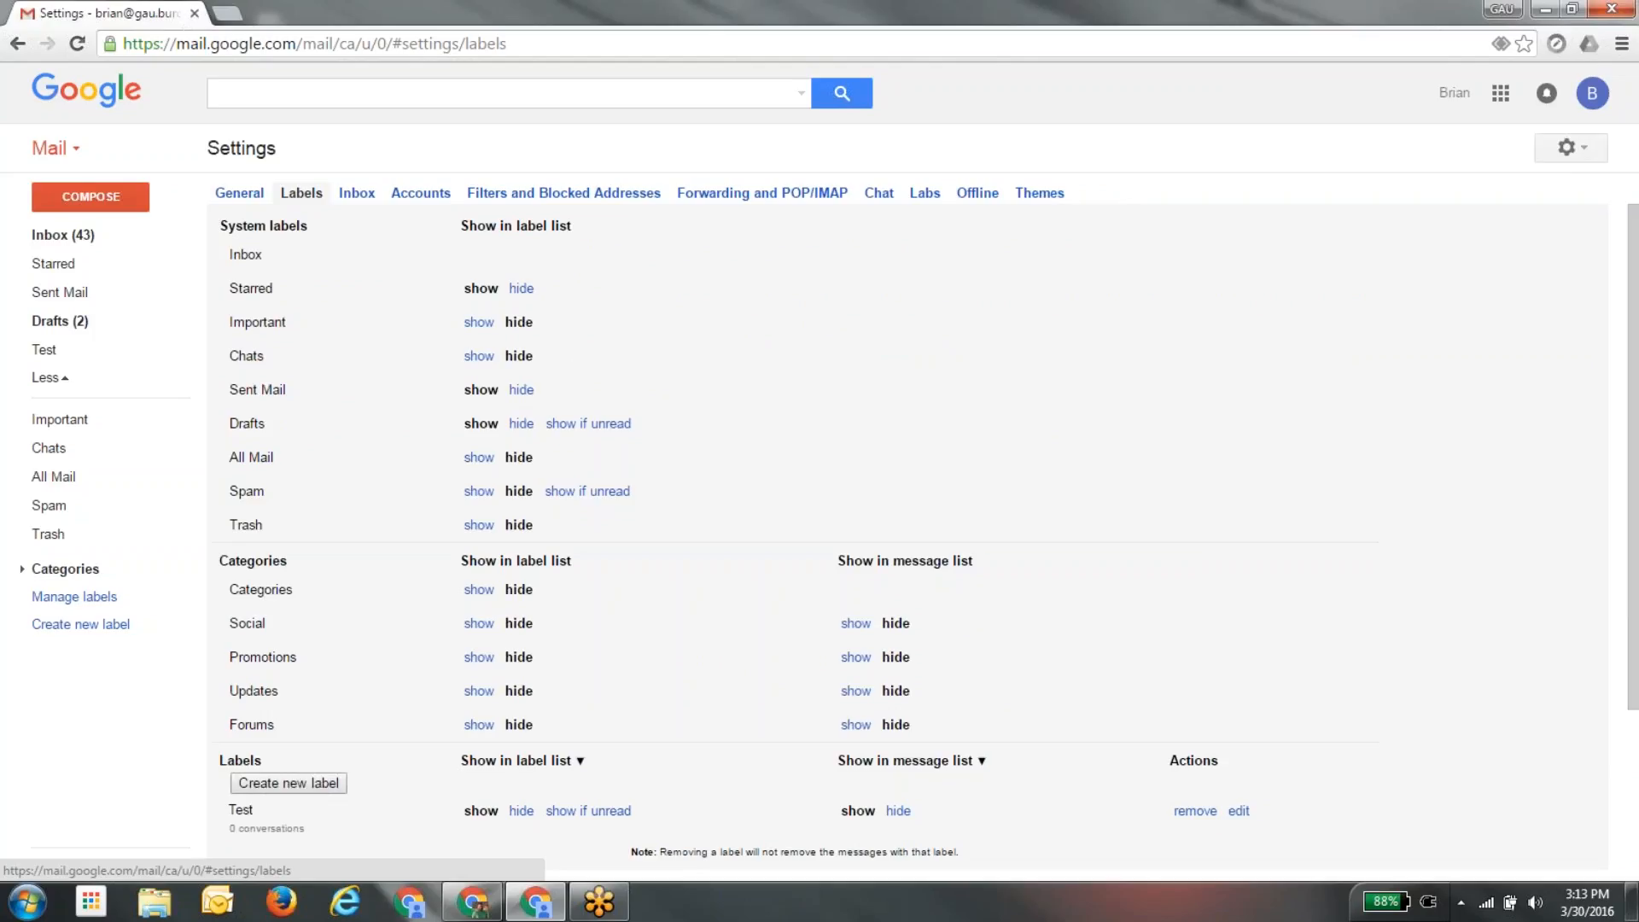
{"action": "scroll", "coordinate": [377, 512], "scroll_direction": "down", "scroll_amount": 3}
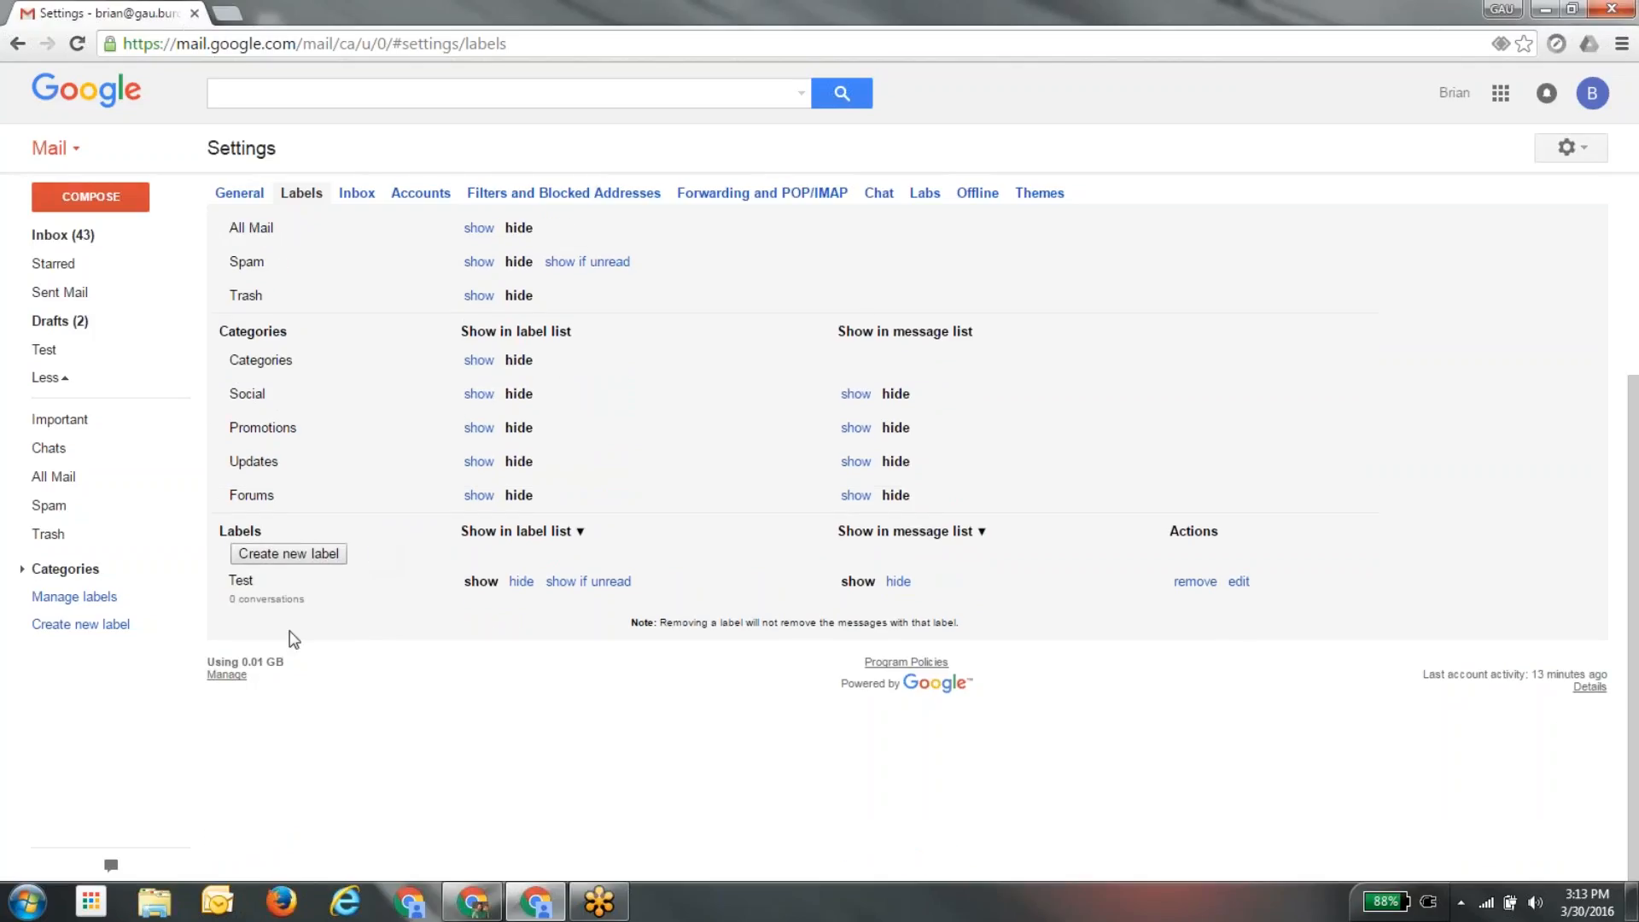
{"action": "left_click", "coordinate": [295, 589]}
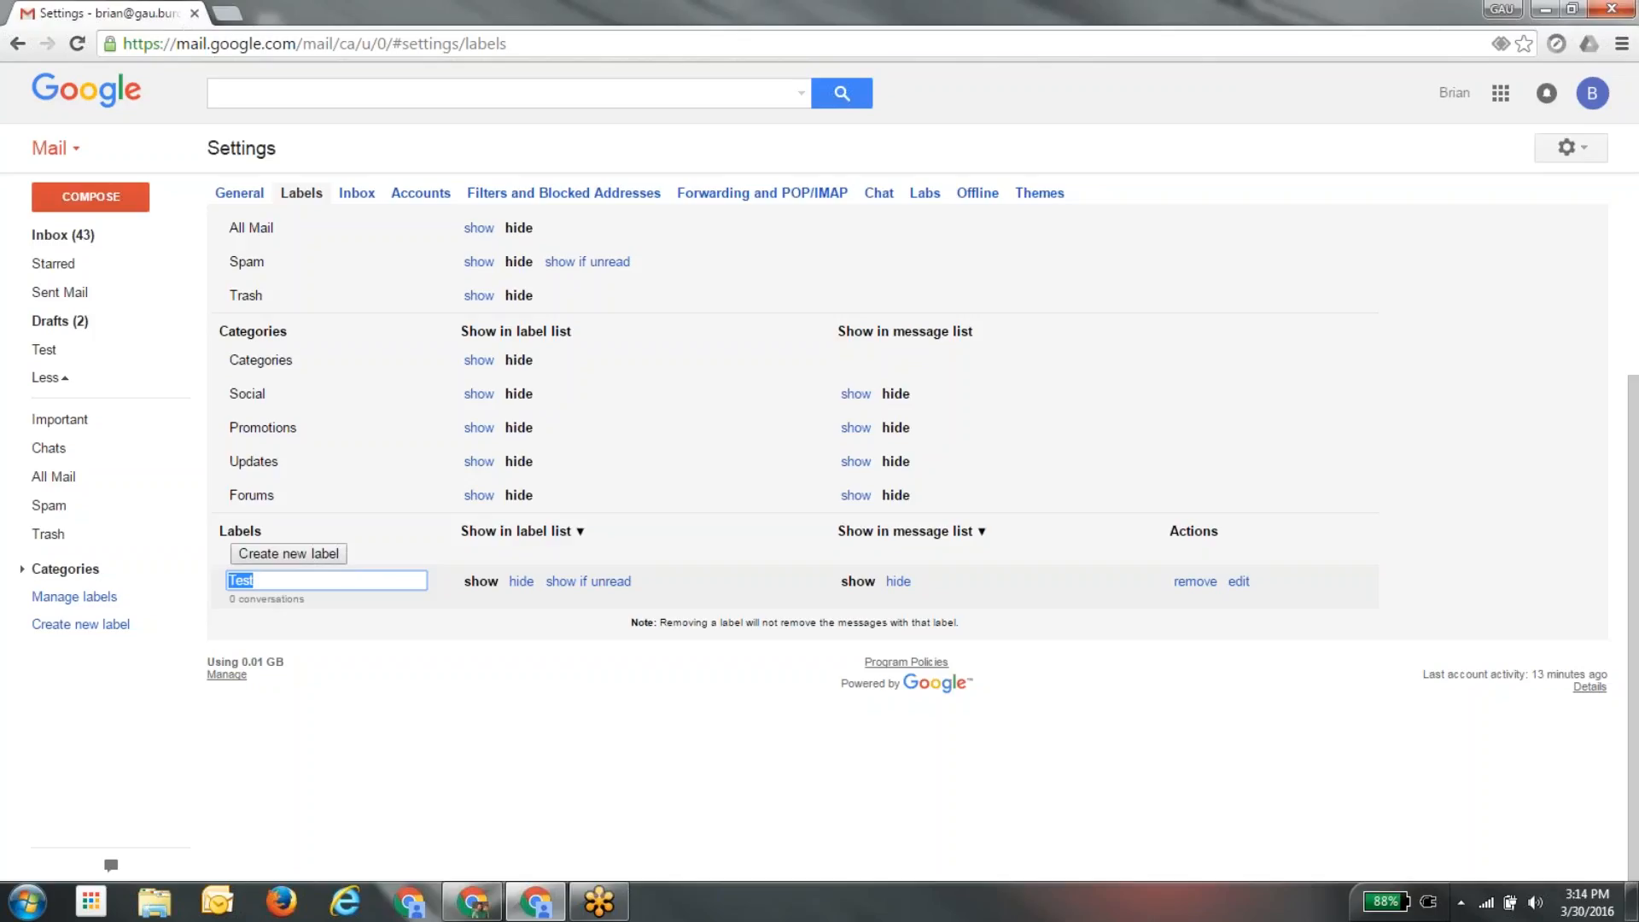
Check the available inbox types in the Inbox settings and view the Filters and Blocked Addresses settings.
{"action": "left_click", "coordinate": [357, 193]}
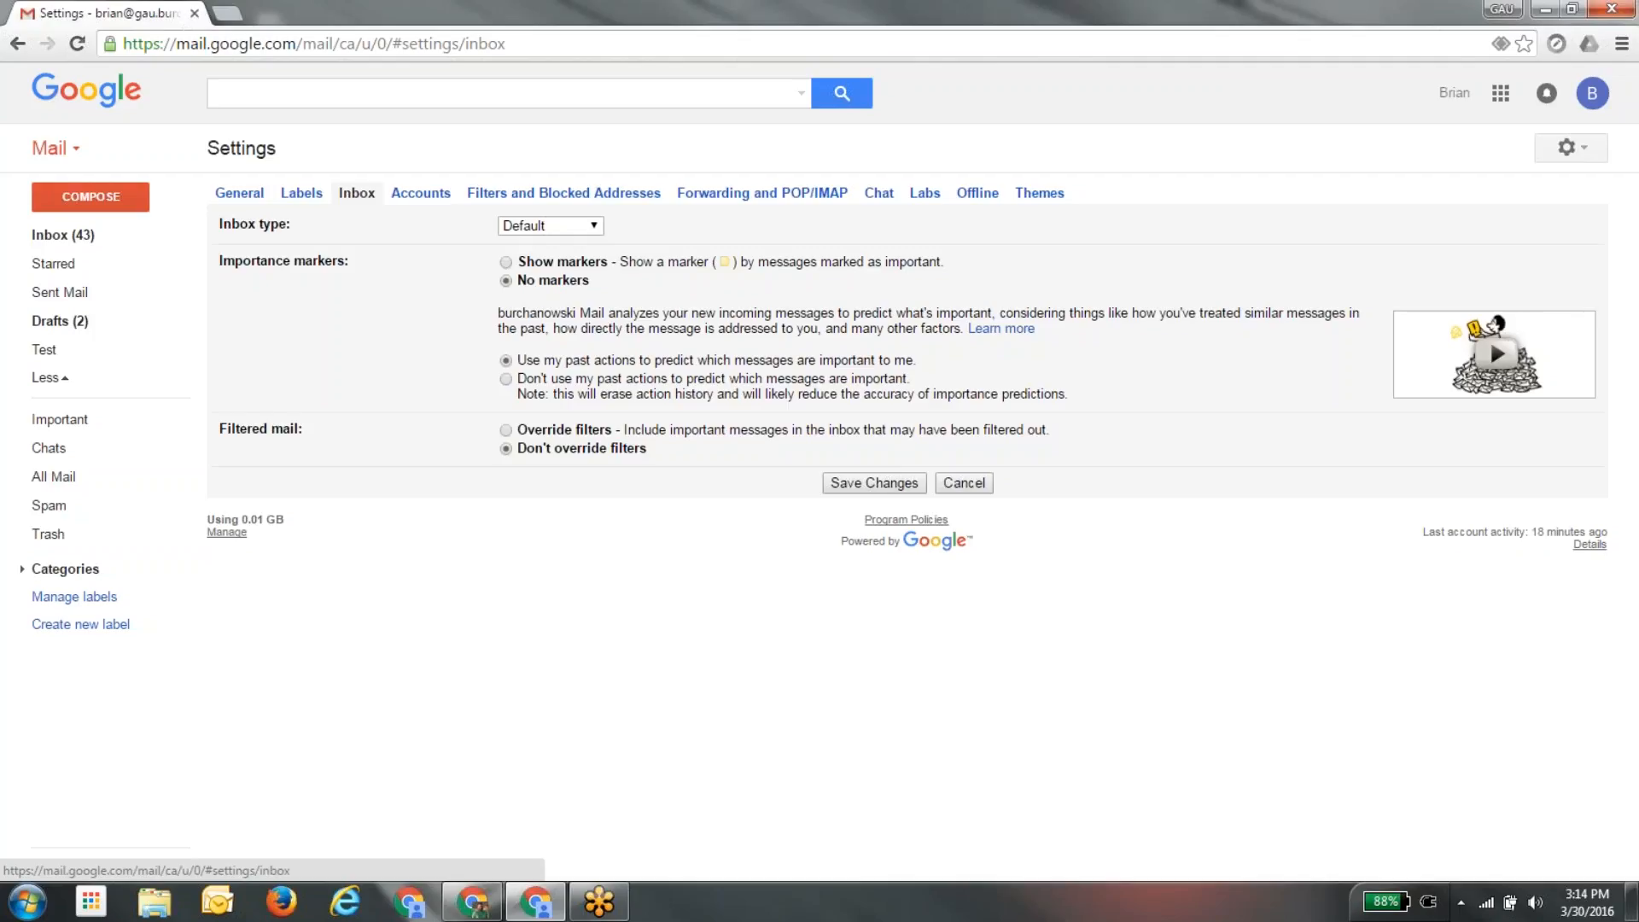
{"action": "left_click", "coordinate": [526, 232]}
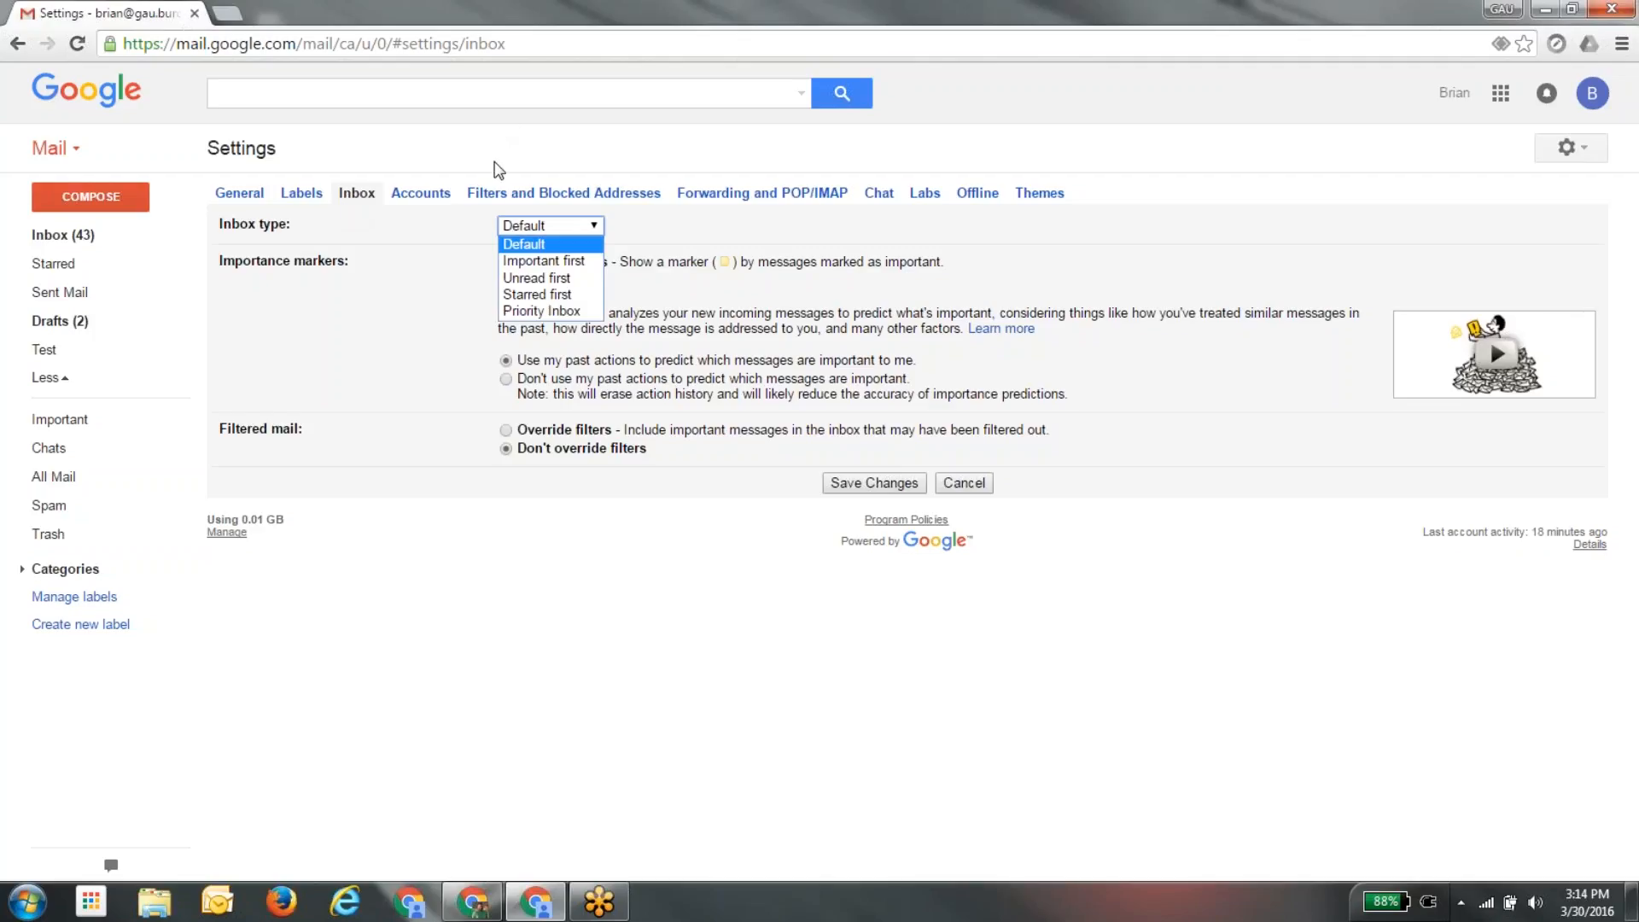
{"action": "left_click", "coordinate": [498, 169]}
{"action": "left_click", "coordinate": [528, 194]}
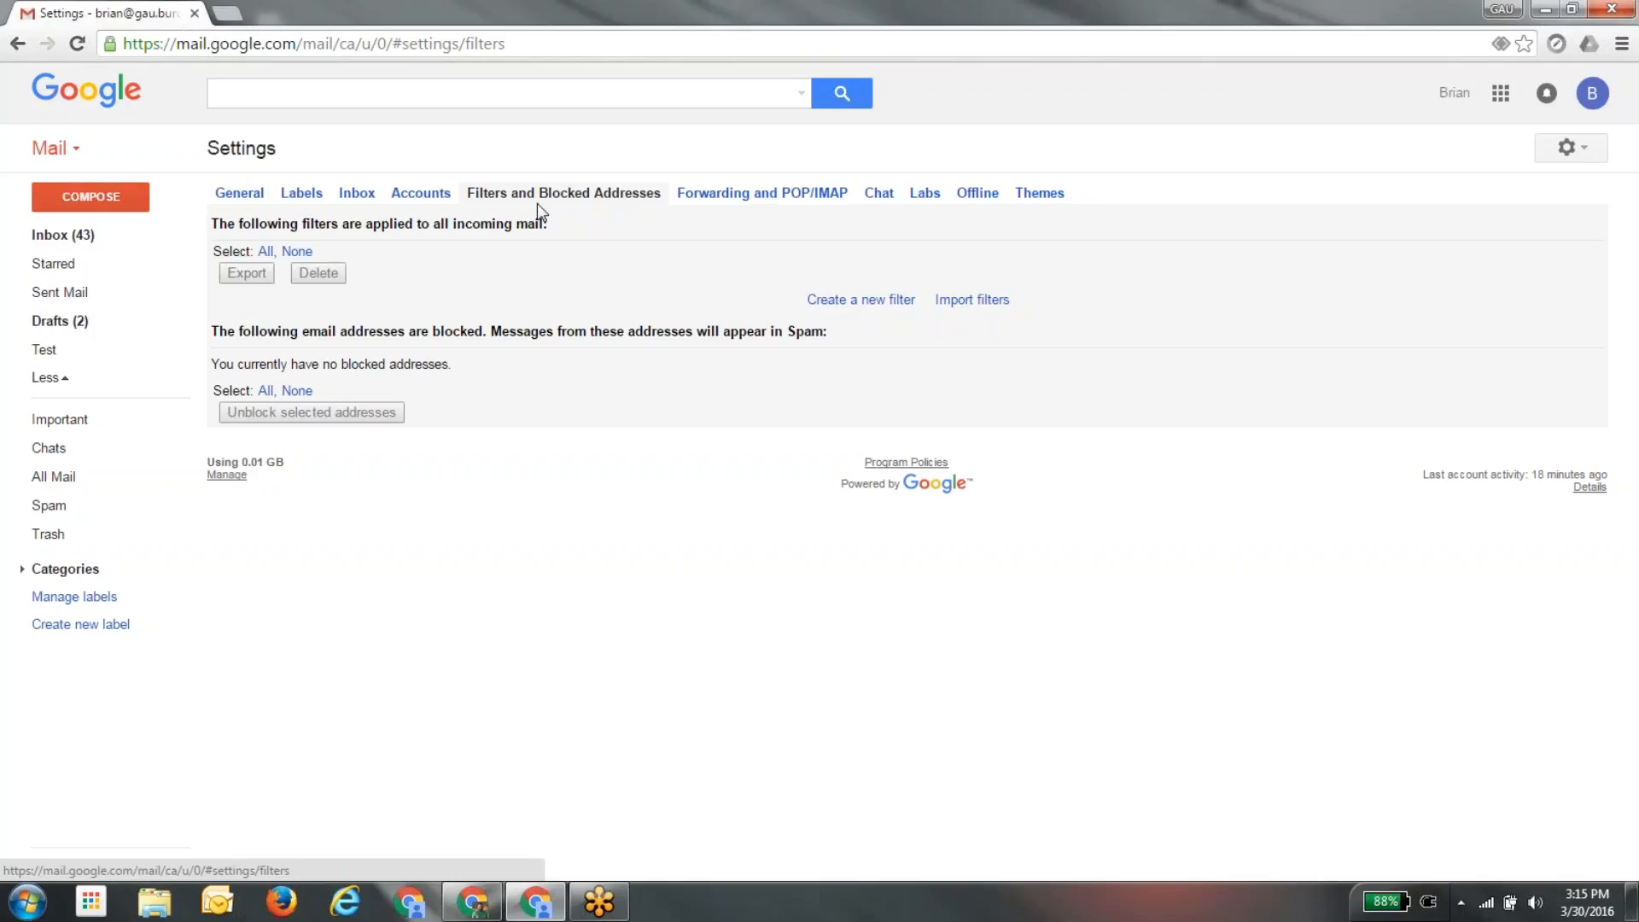
Open the Labs settings and look through the whole list of available experimental features.
{"action": "left_click", "coordinate": [925, 193]}
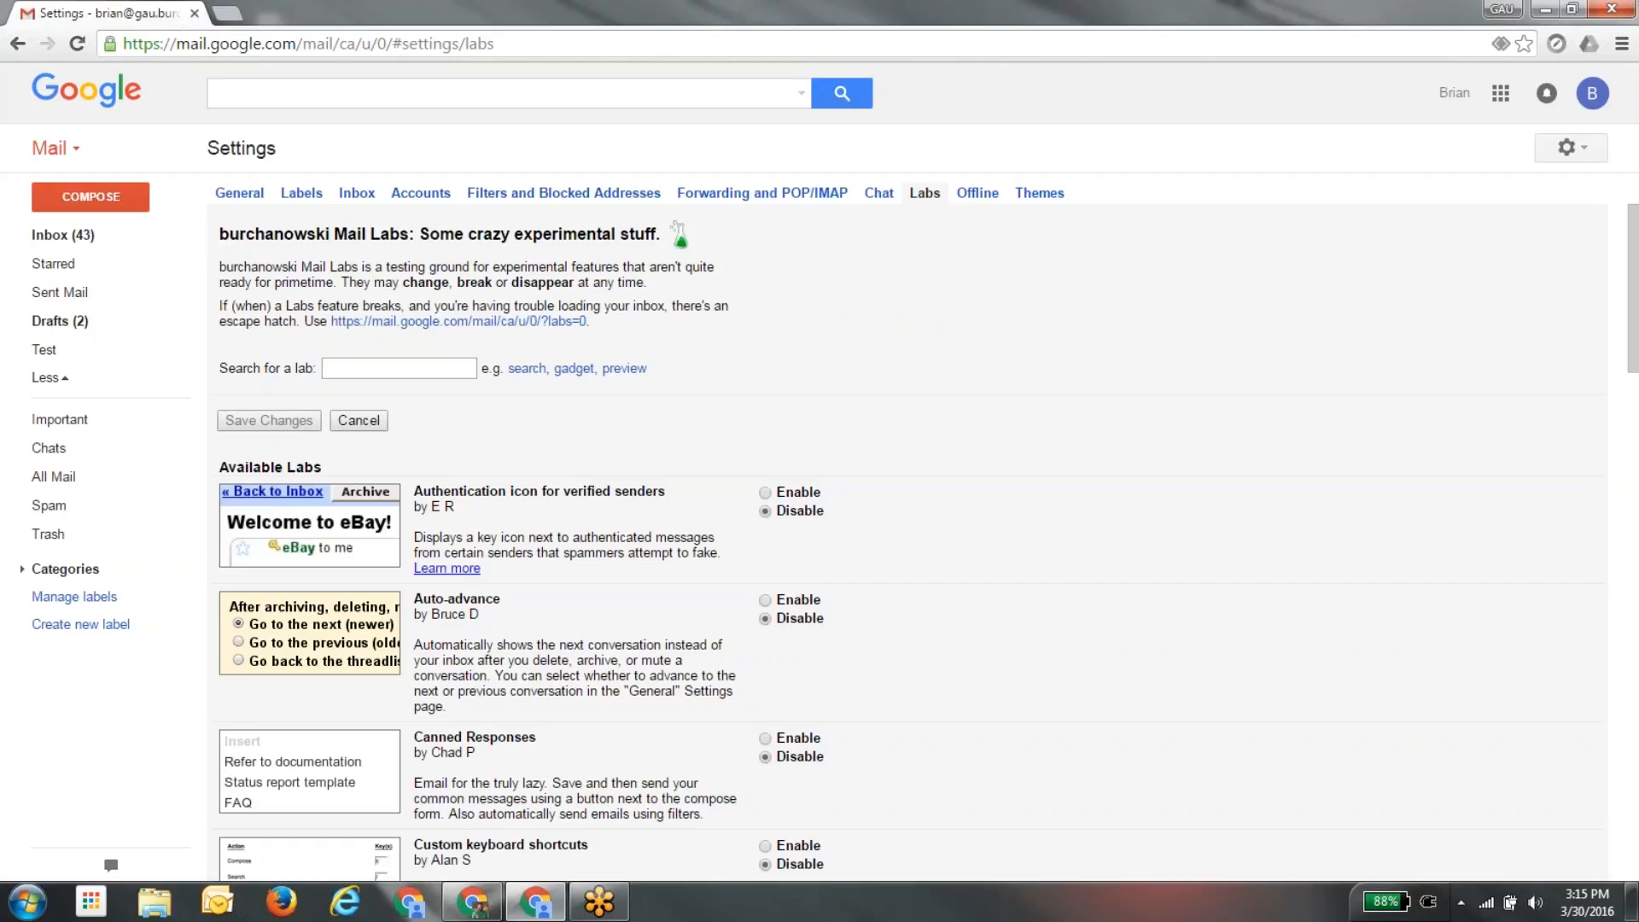
{"action": "scroll", "coordinate": [966, 429], "scroll_direction": "down", "scroll_amount": 18}
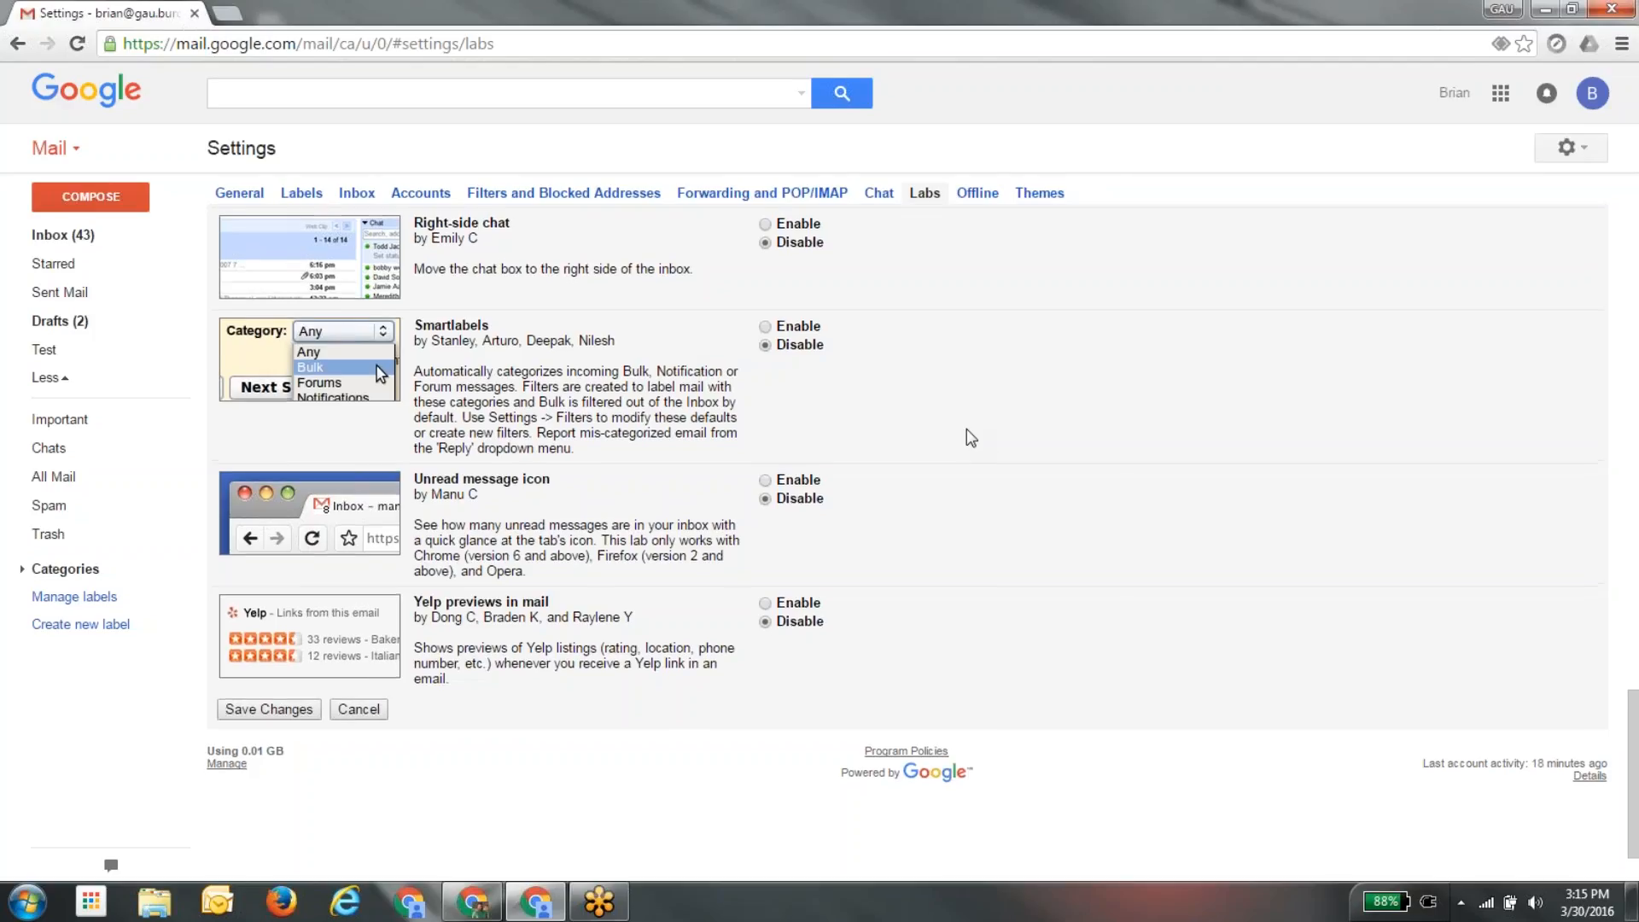
{"action": "scroll", "coordinate": [966, 428], "scroll_direction": "up", "scroll_amount": 18}
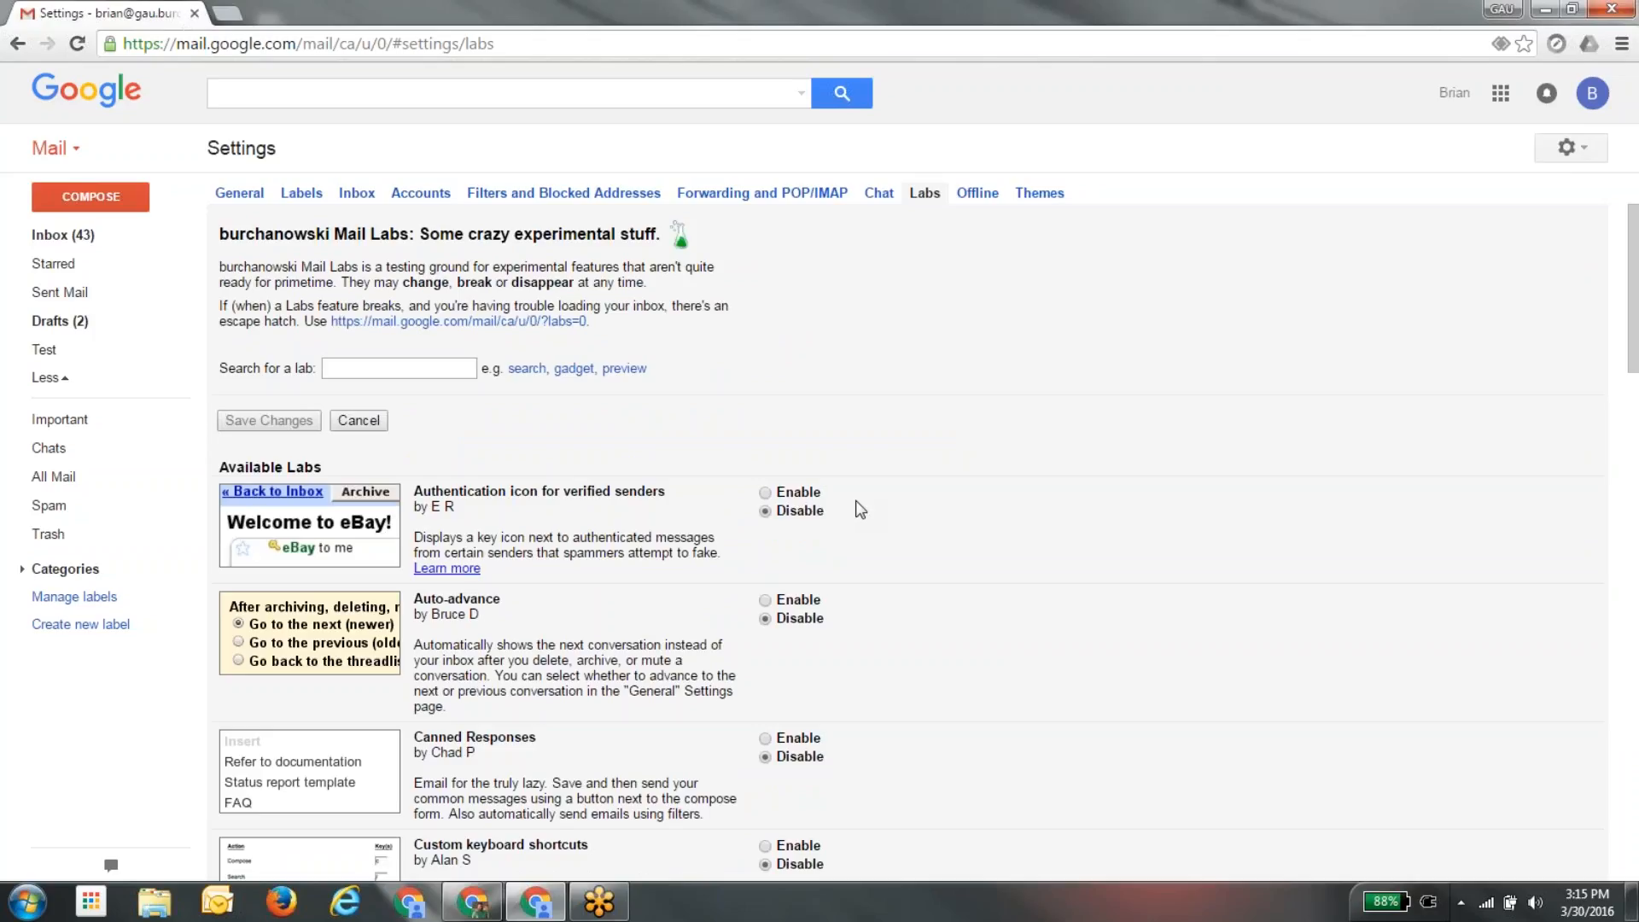
Enable the Preview Pane lab and try to save the Labs changes.
{"action": "scroll", "coordinate": [860, 509], "scroll_direction": "down", "scroll_amount": 5}
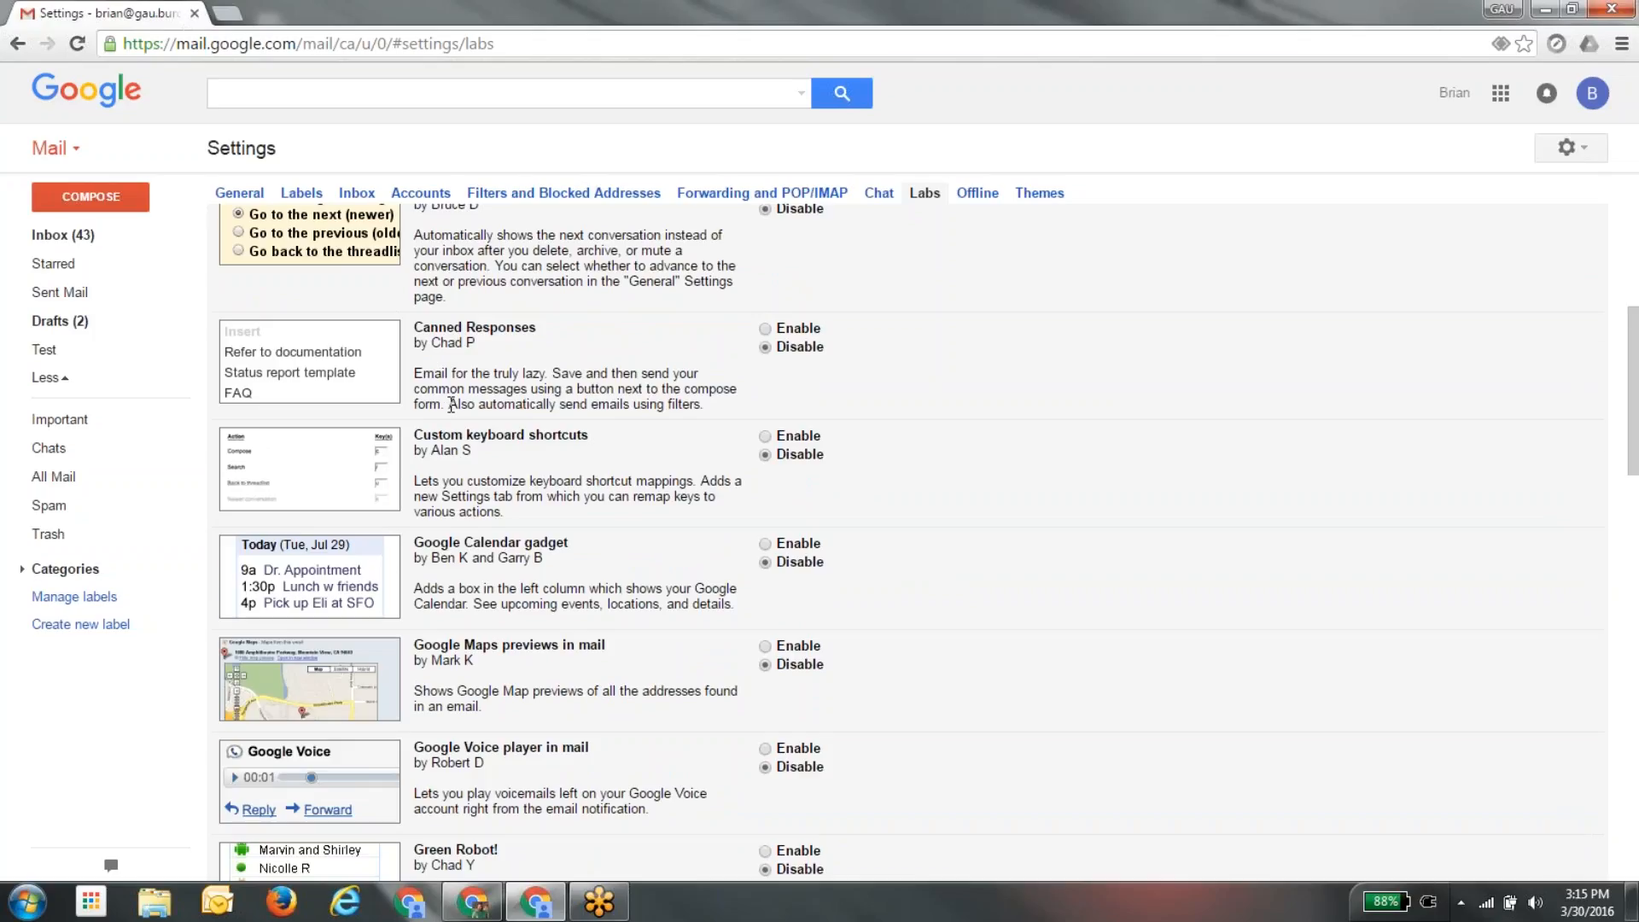
{"action": "scroll", "coordinate": [451, 404], "scroll_direction": "down", "scroll_amount": 5}
{"action": "scroll", "coordinate": [451, 405], "scroll_direction": "down", "scroll_amount": 5}
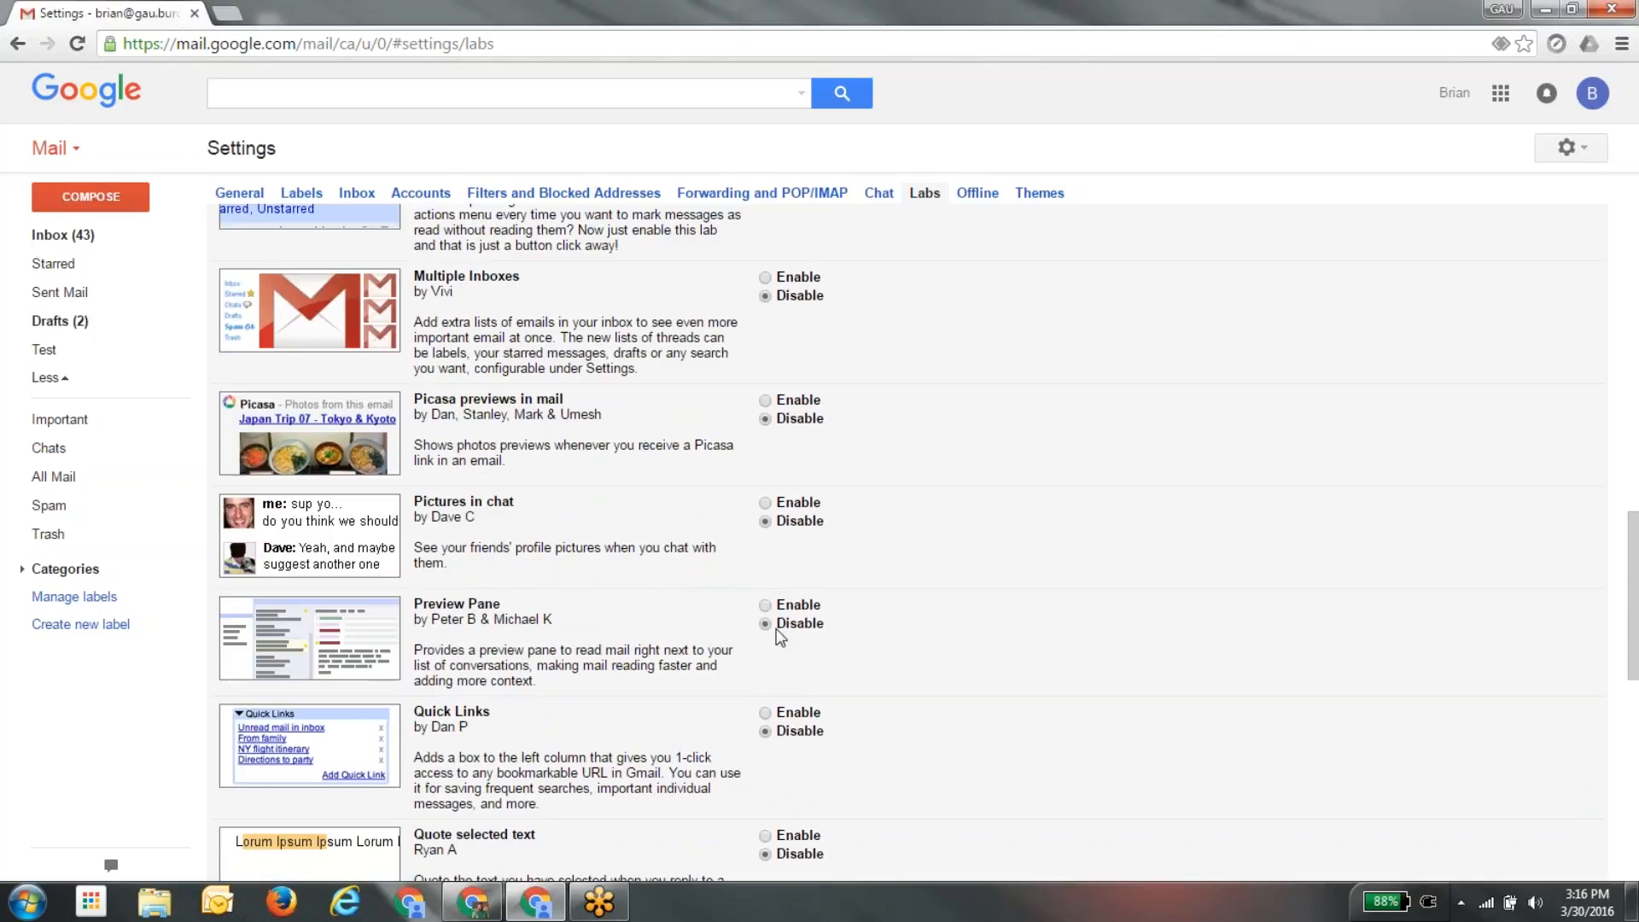
{"action": "left_click", "coordinate": [765, 604]}
{"action": "scroll", "coordinate": [953, 637], "scroll_direction": "down", "scroll_amount": 5}
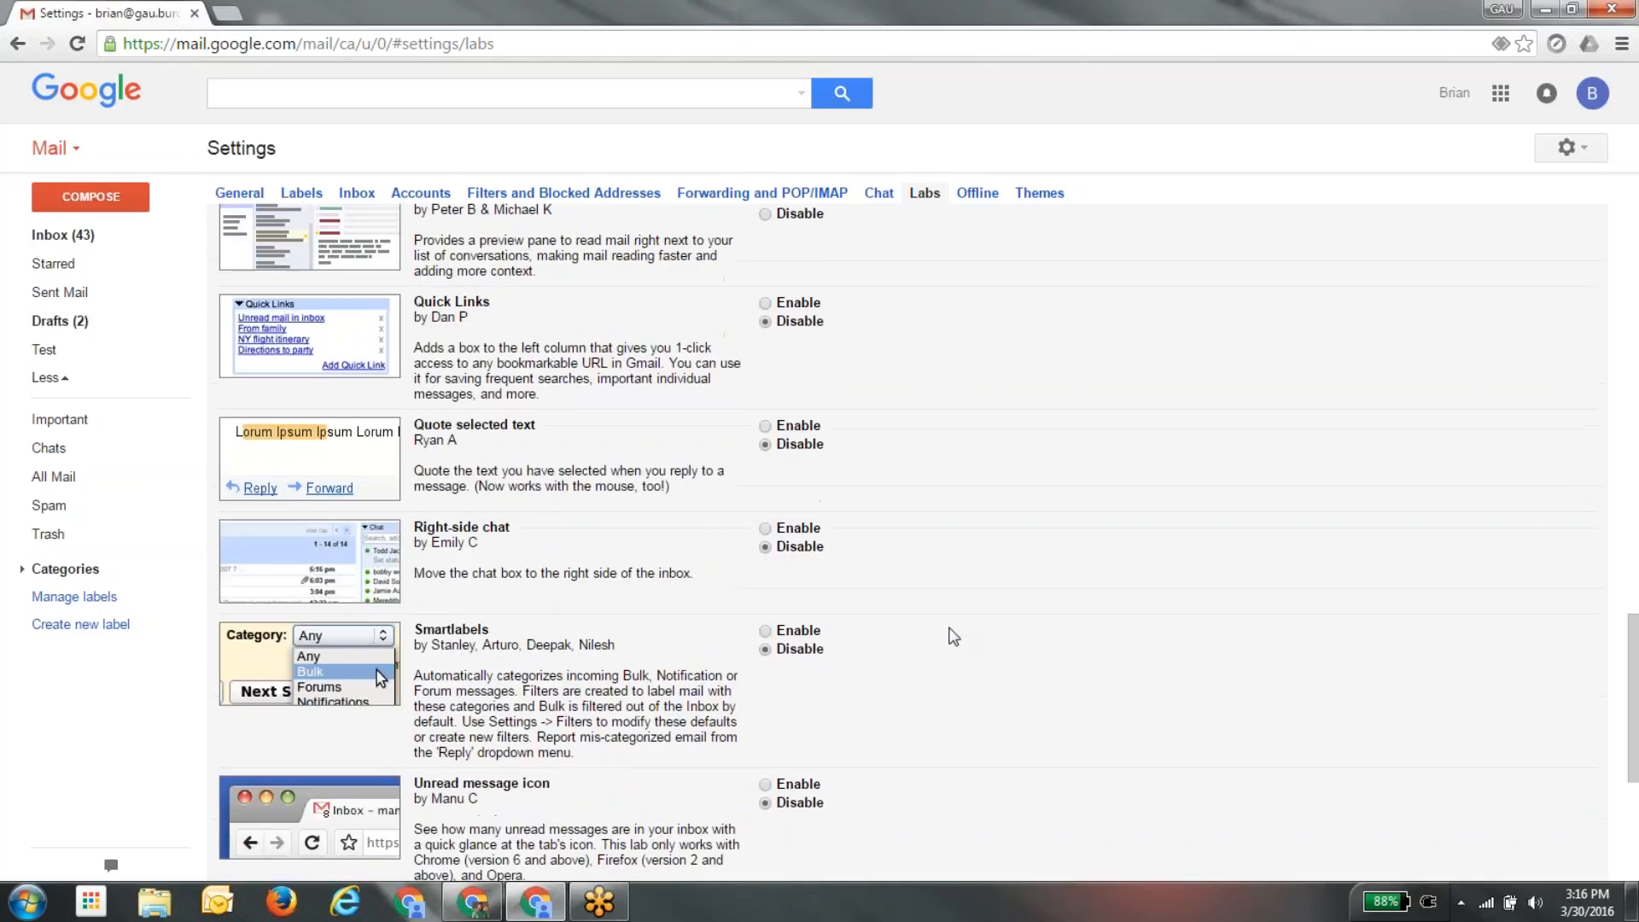
{"action": "scroll", "coordinate": [953, 636], "scroll_direction": "down", "scroll_amount": 3}
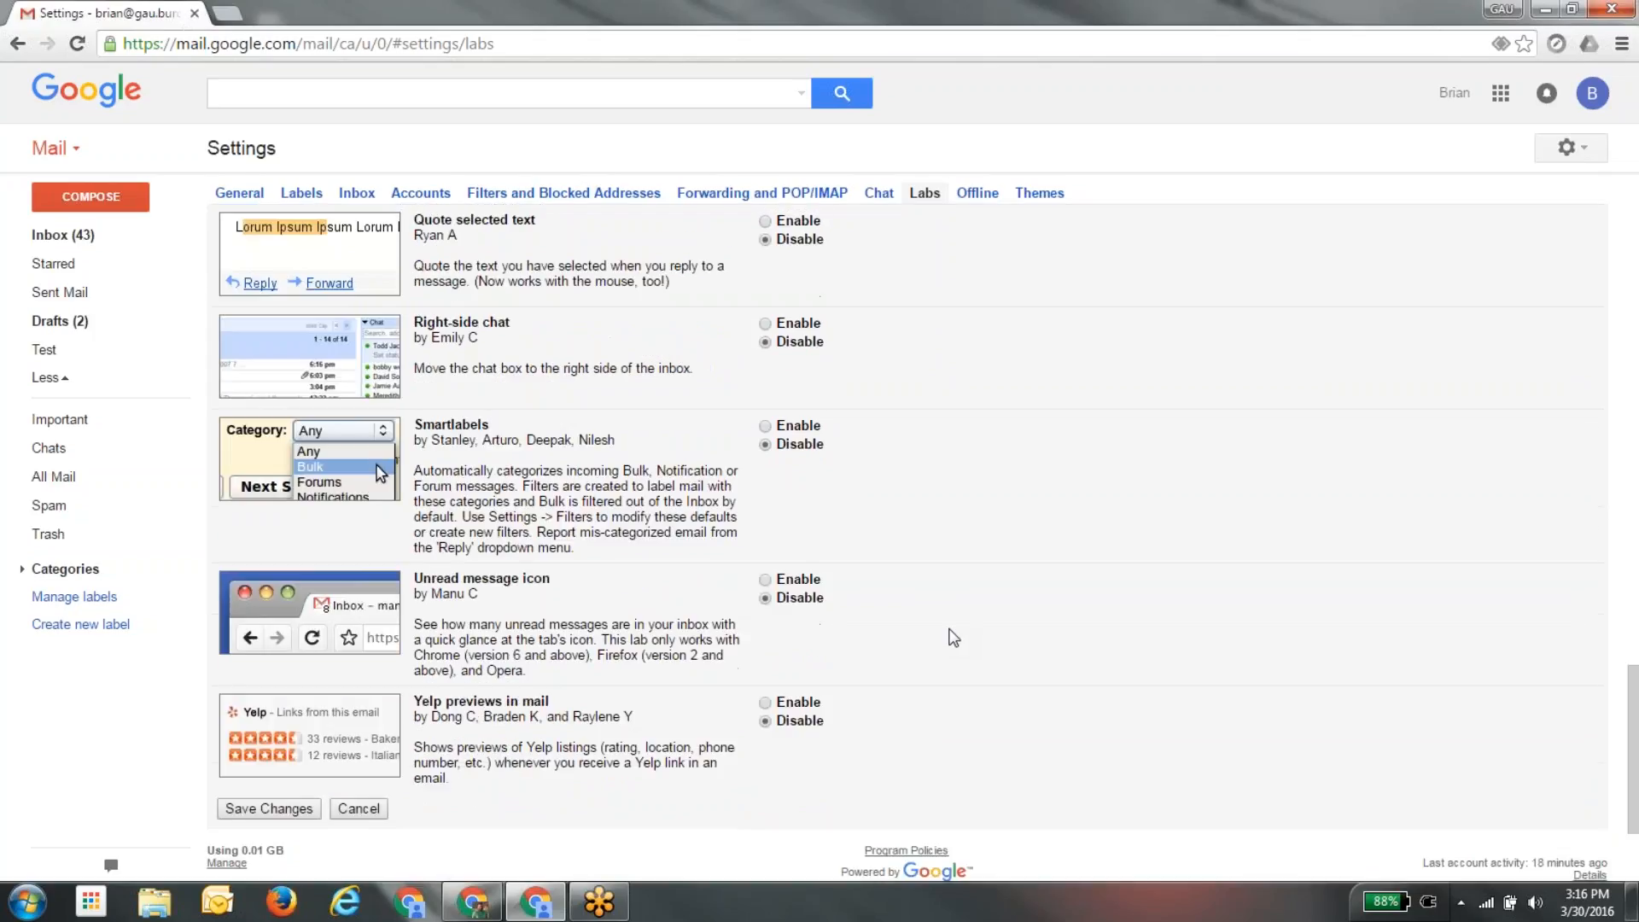
{"action": "left_click", "coordinate": [380, 376]}
{"action": "left_click", "coordinate": [280, 814]}
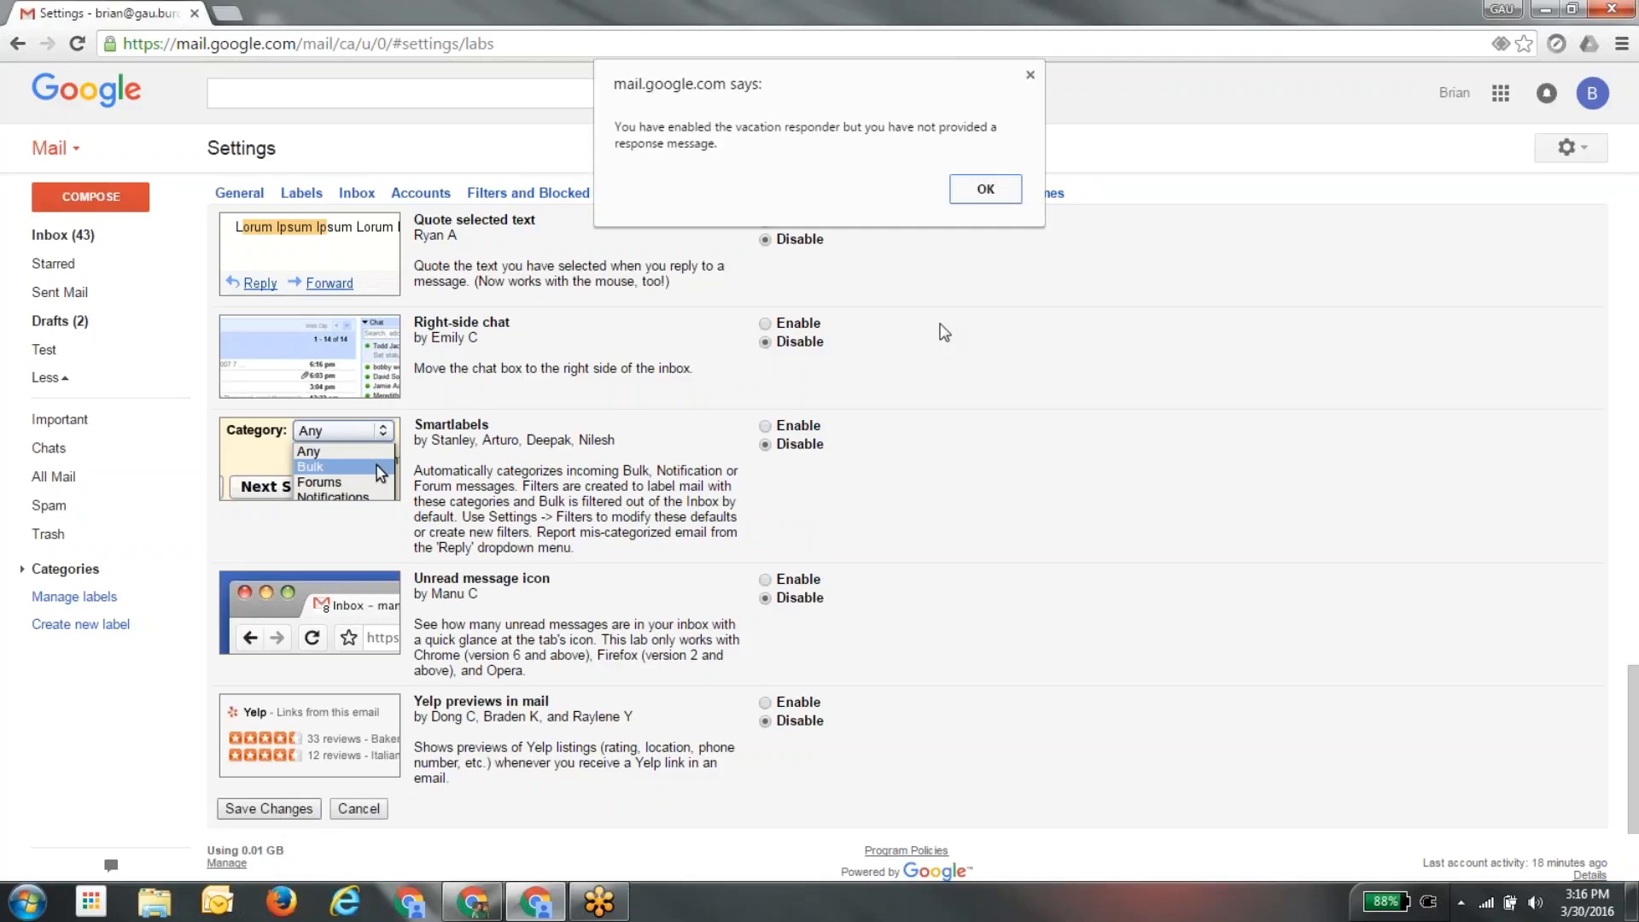
{"action": "left_click", "coordinate": [977, 189]}
Turn the vacation responder off in the General settings.
{"action": "left_click", "coordinate": [240, 194]}
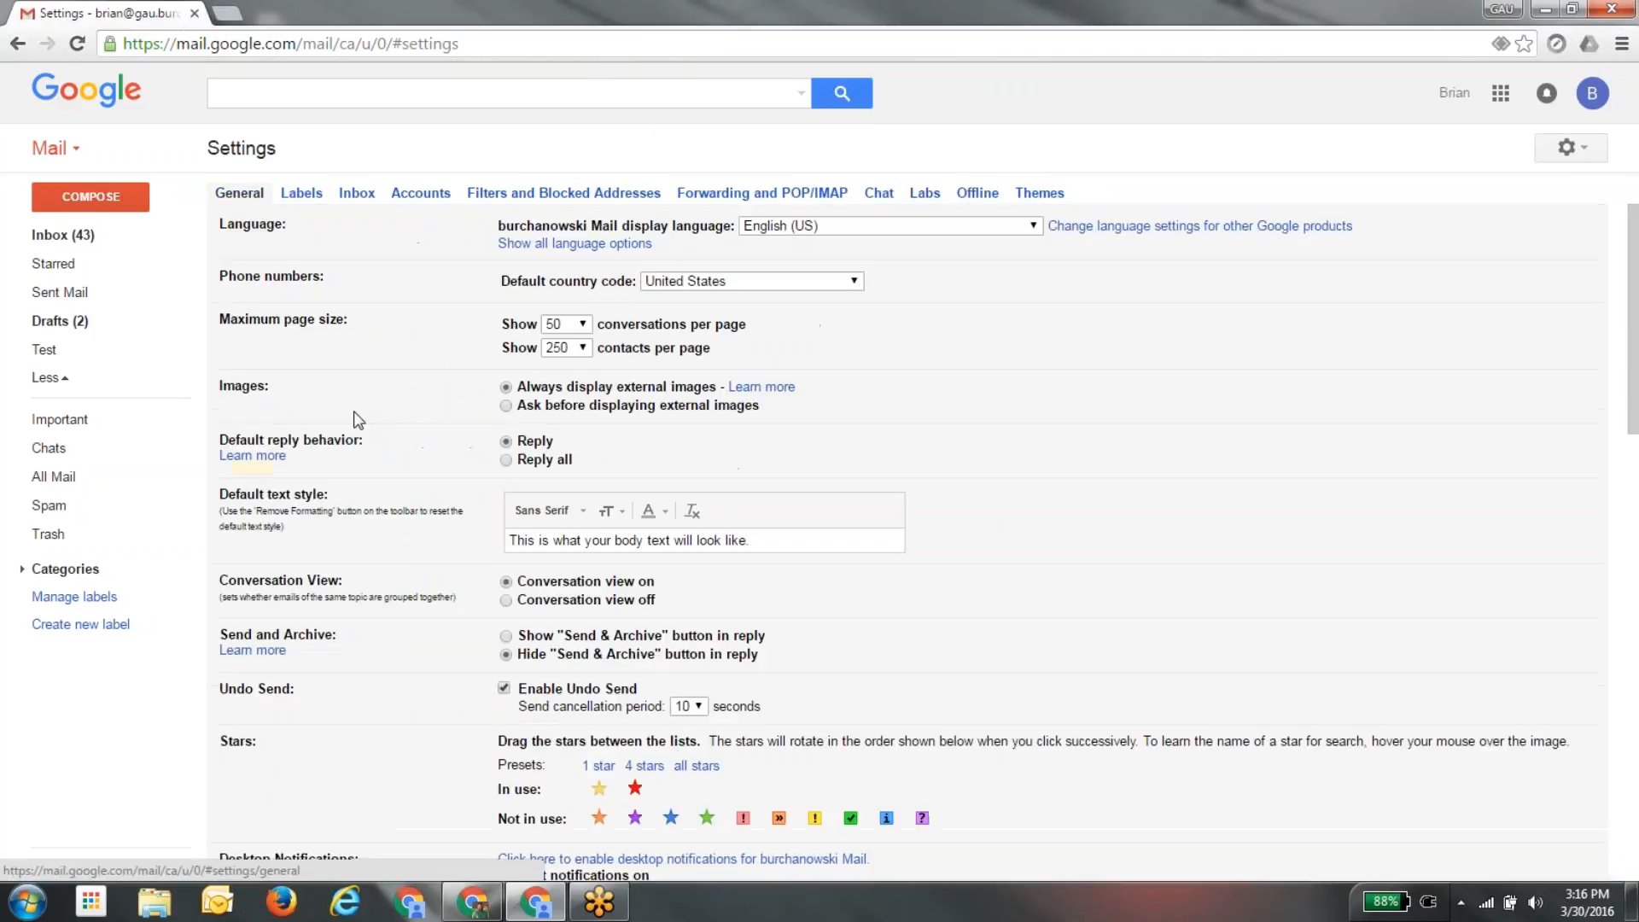
{"action": "scroll", "coordinate": [802, 572], "scroll_direction": "down", "scroll_amount": 14}
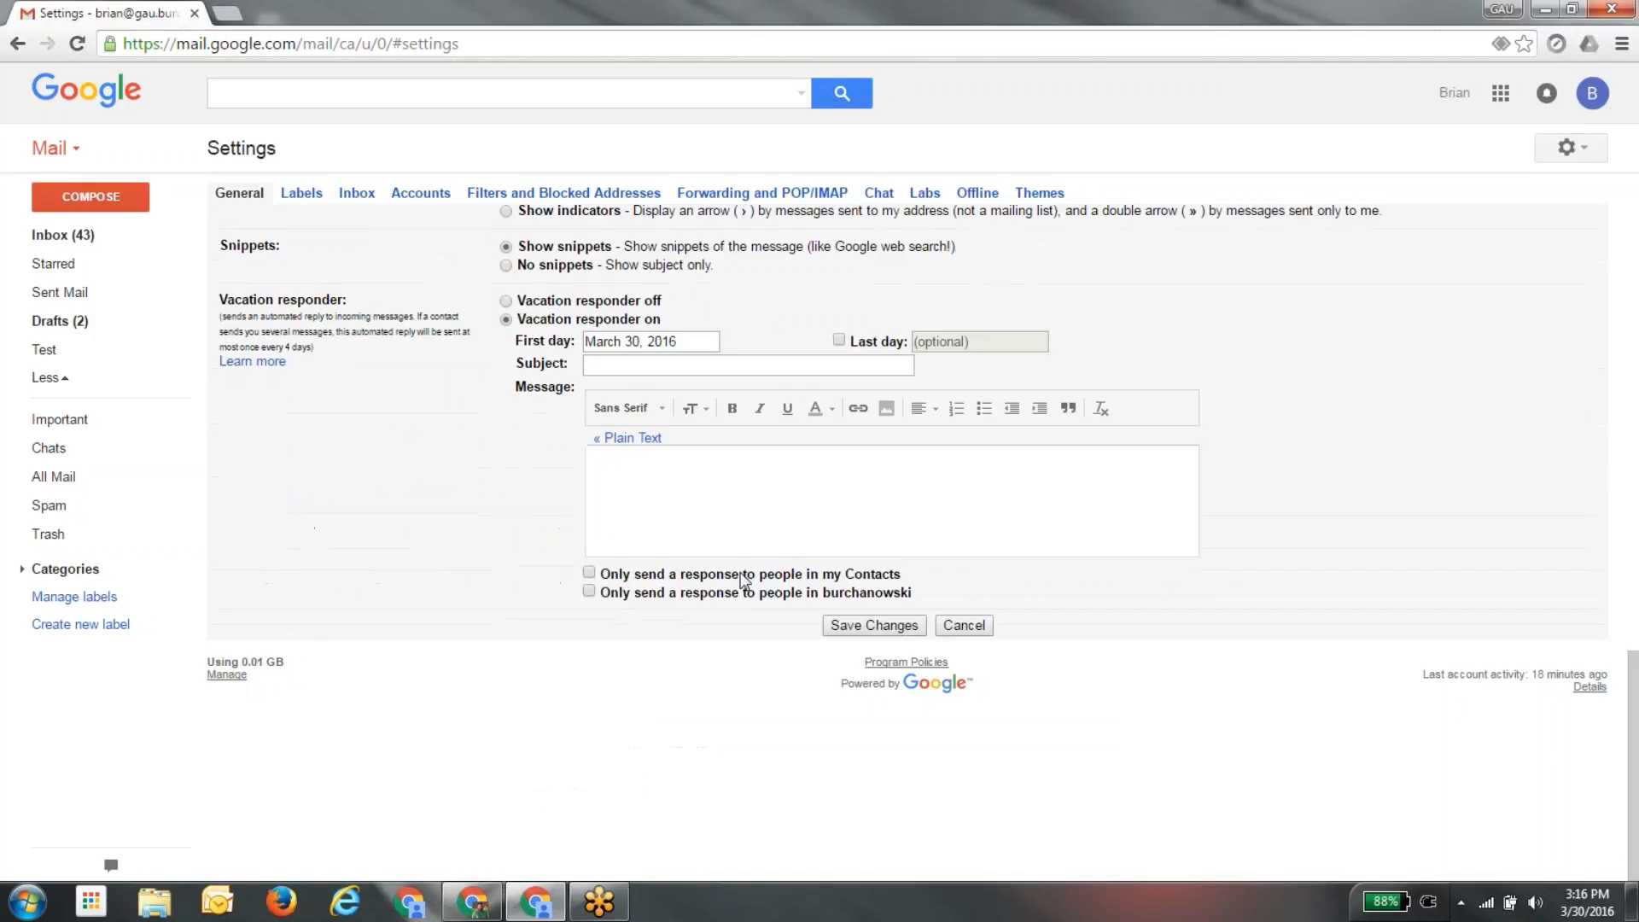
{"action": "left_click", "coordinate": [506, 300]}
Return to the Labs settings, check that Preview Pane is set to Enable, and save the changes.
{"action": "left_click", "coordinate": [879, 194]}
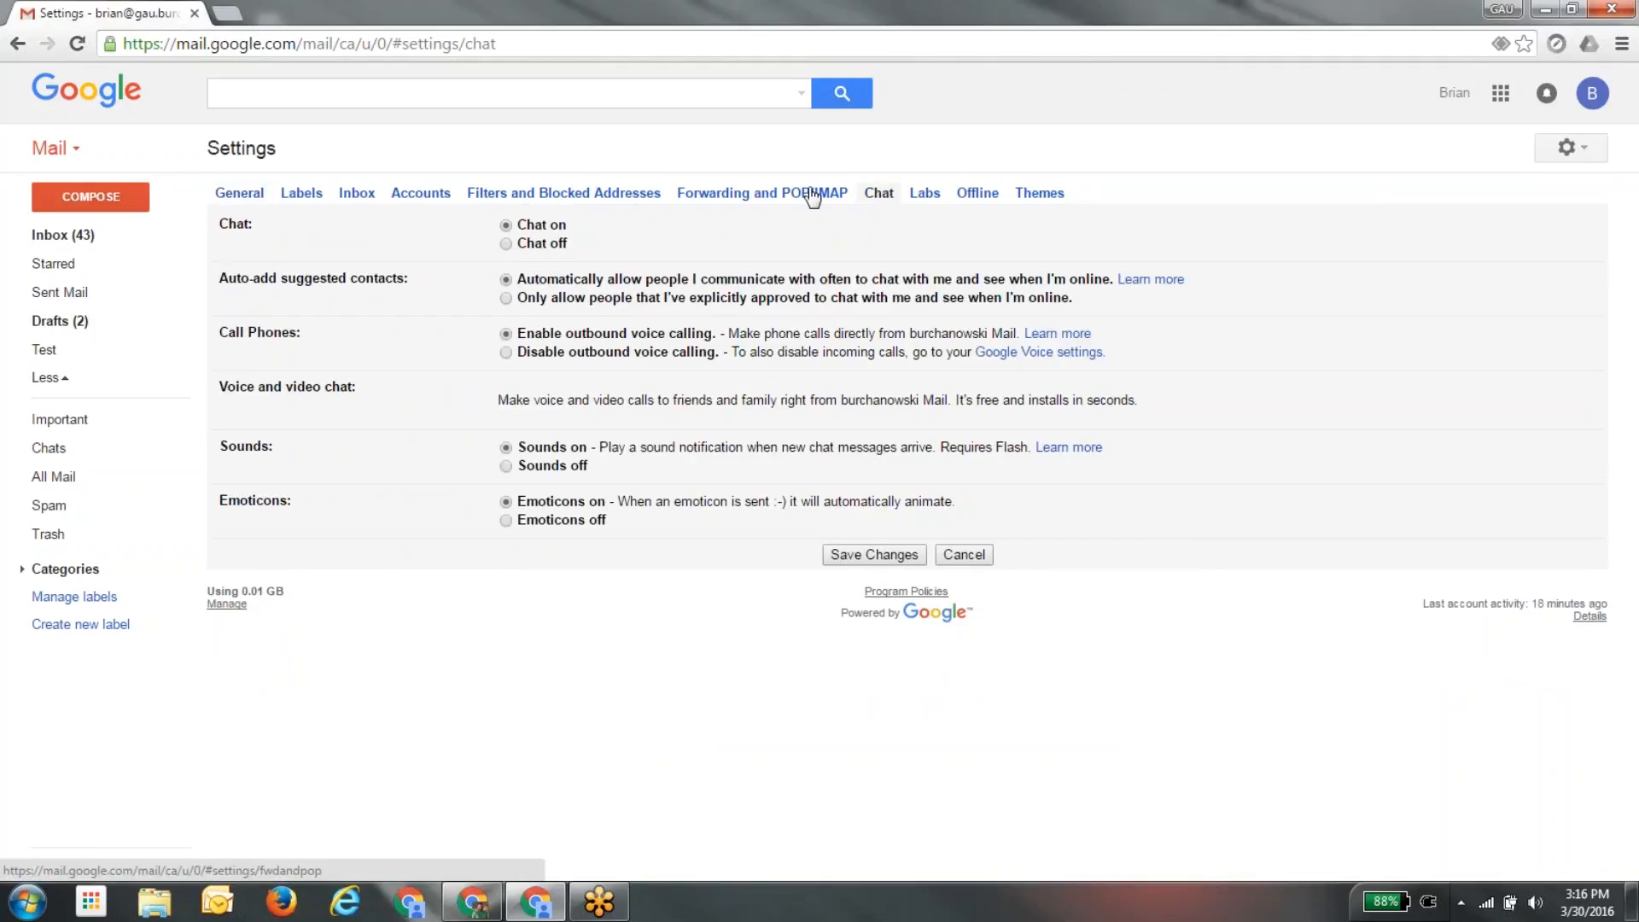
{"action": "left_click", "coordinate": [926, 194]}
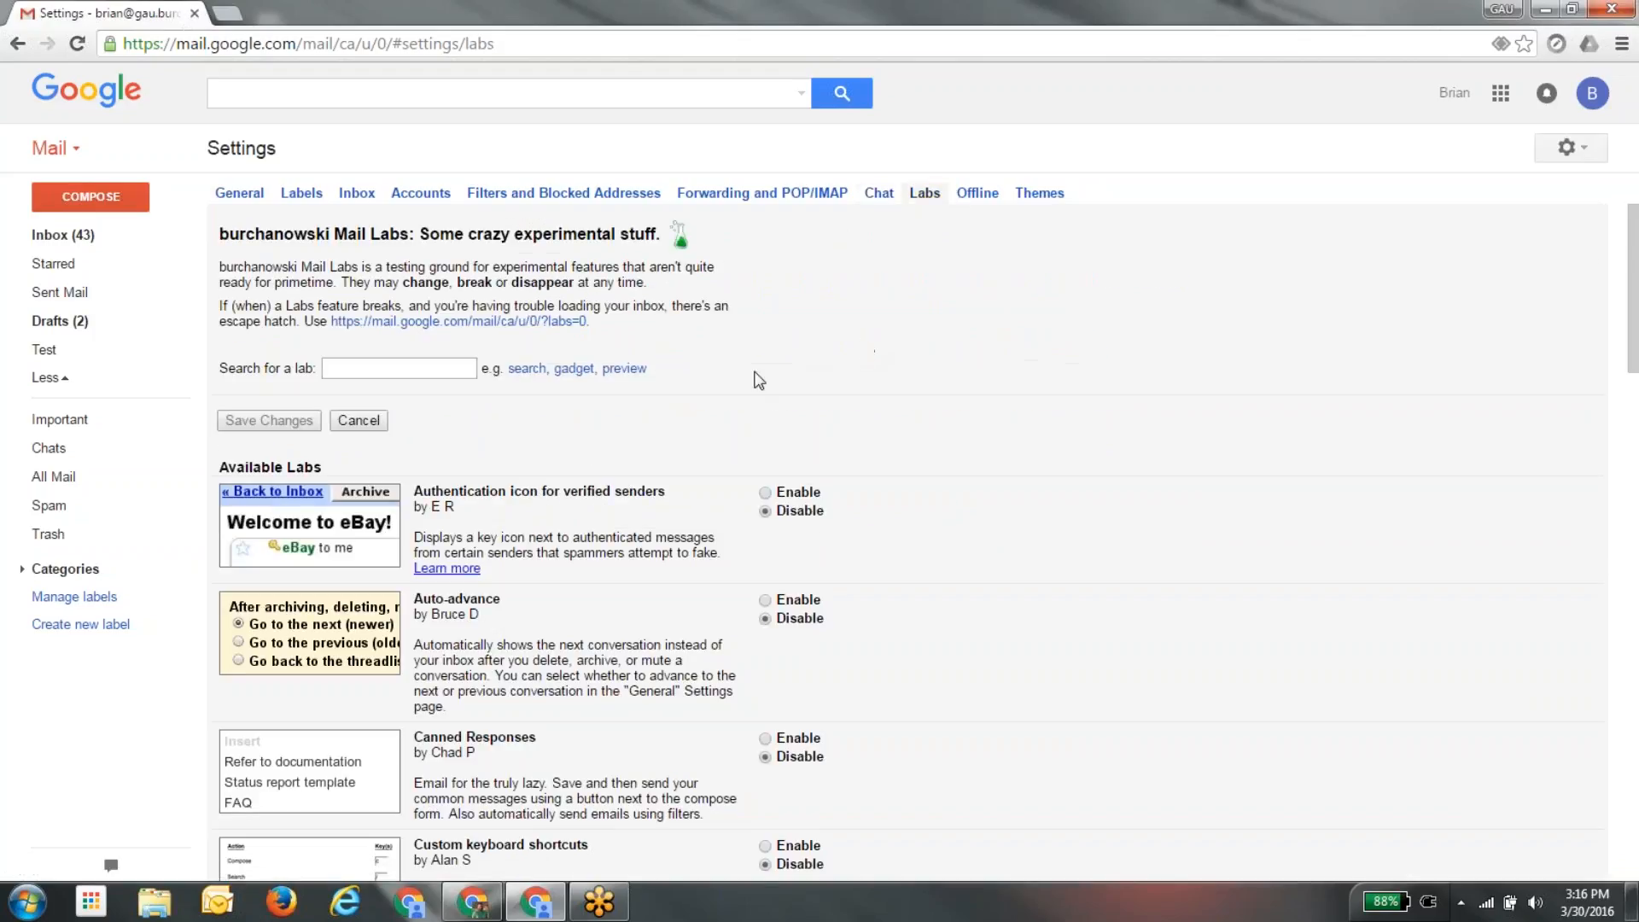
{"action": "scroll", "coordinate": [759, 380], "scroll_direction": "down", "scroll_amount": 15}
{"action": "scroll", "coordinate": [759, 380], "scroll_direction": "up", "scroll_amount": 2}
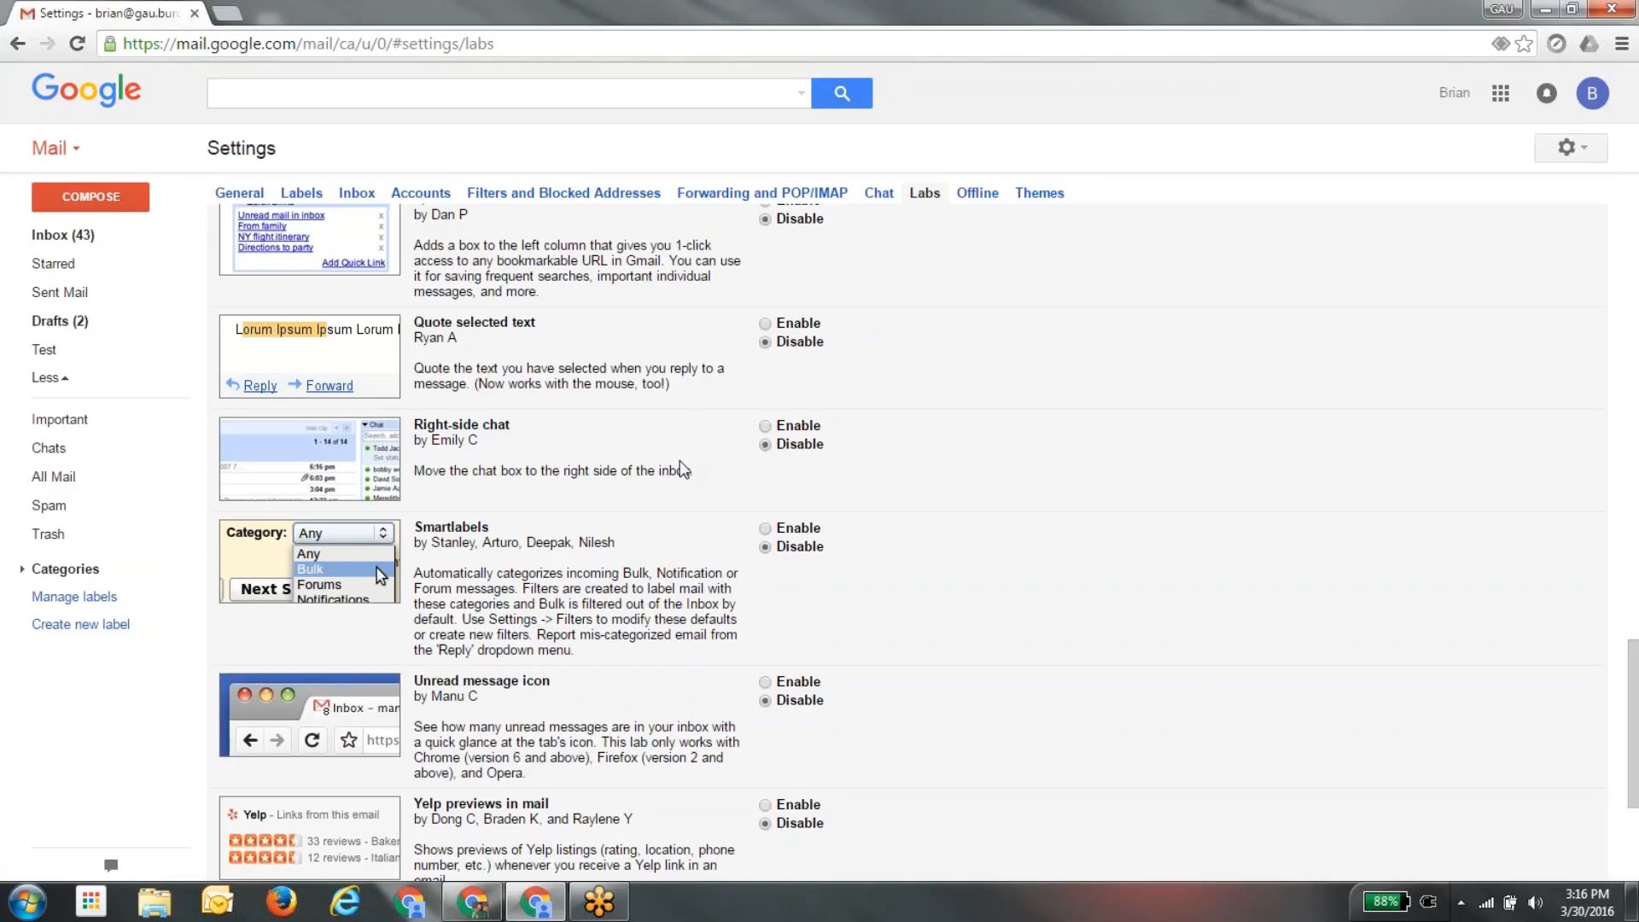
{"action": "scroll", "coordinate": [679, 461], "scroll_direction": "up", "scroll_amount": 5}
{"action": "scroll", "coordinate": [680, 461], "scroll_direction": "up", "scroll_amount": 3}
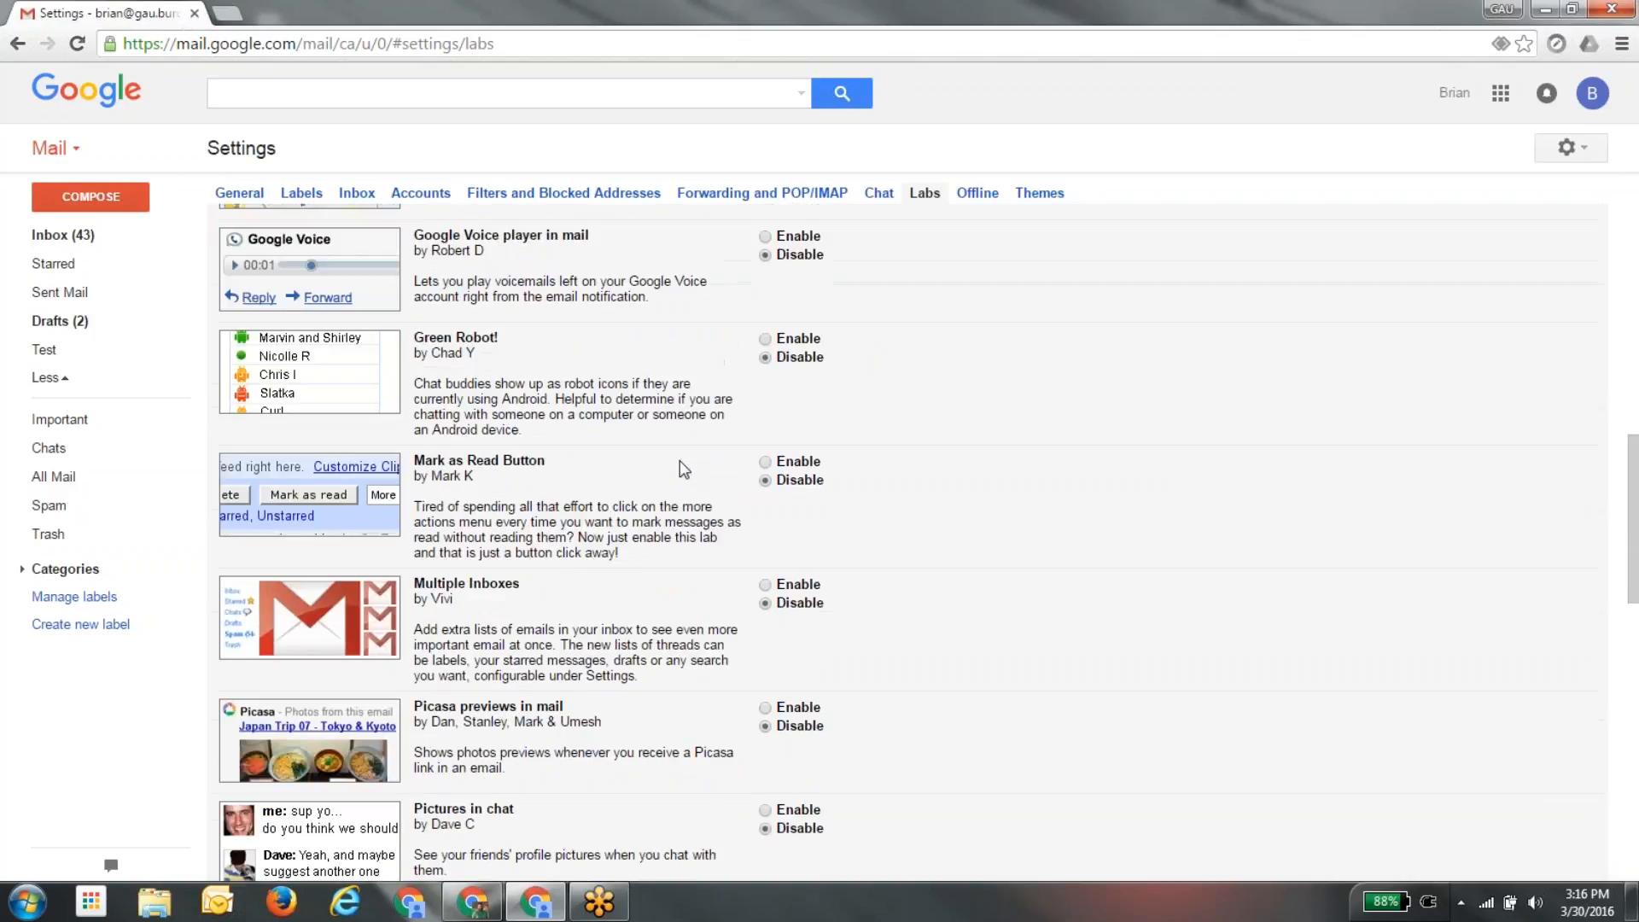
{"action": "scroll", "coordinate": [679, 459], "scroll_direction": "up", "scroll_amount": 7}
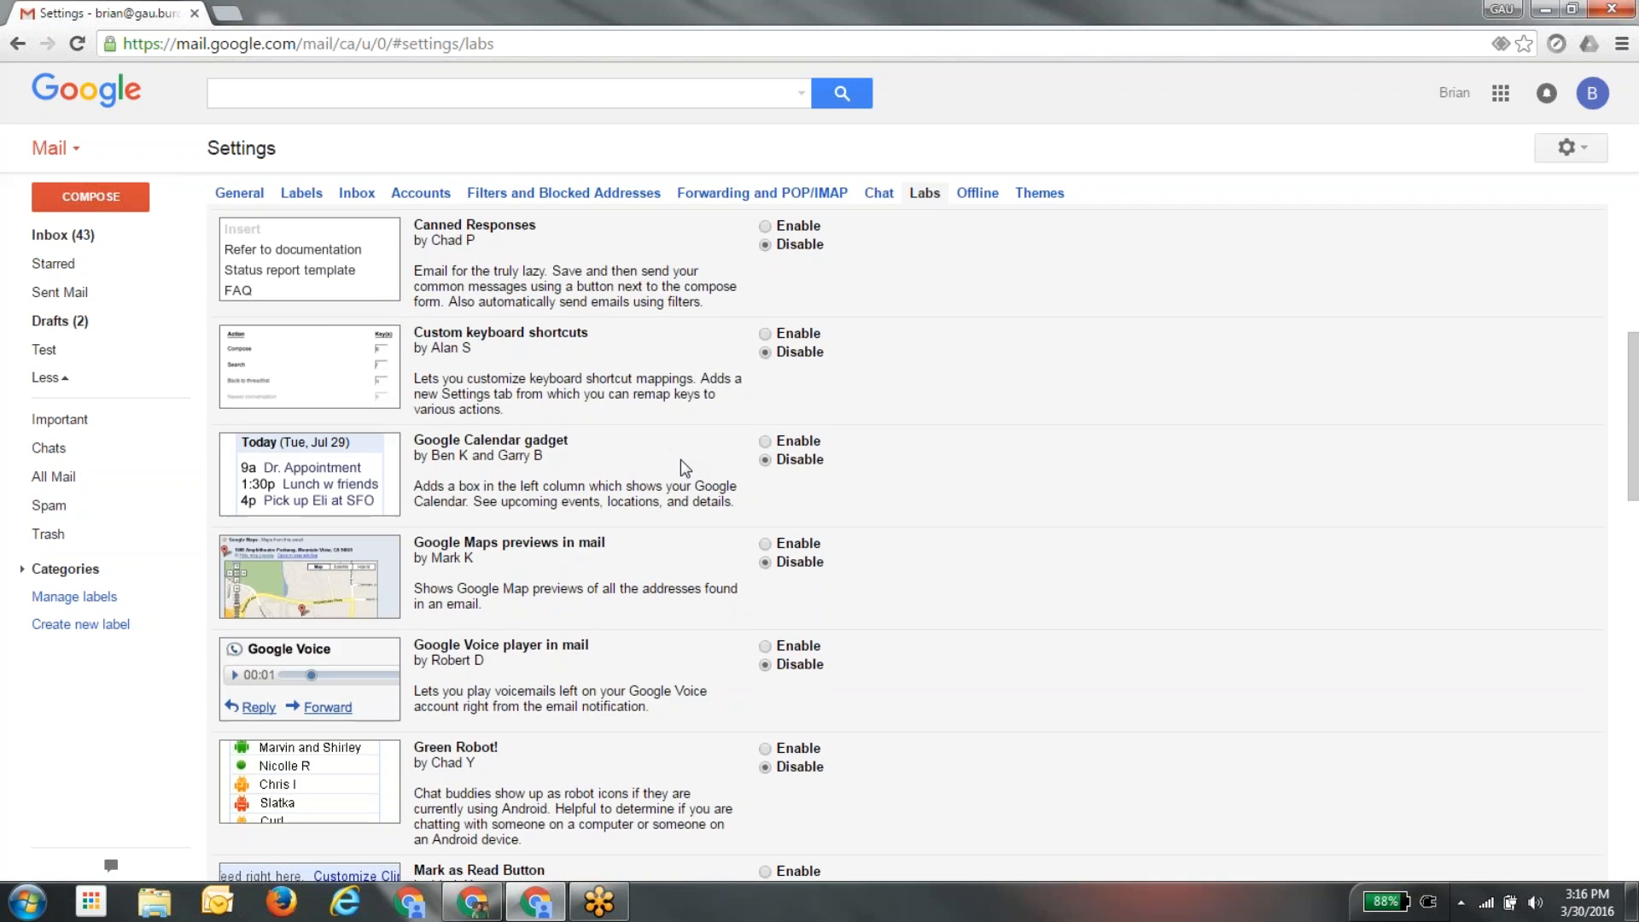
{"action": "scroll", "coordinate": [680, 461], "scroll_direction": "down", "scroll_amount": 9}
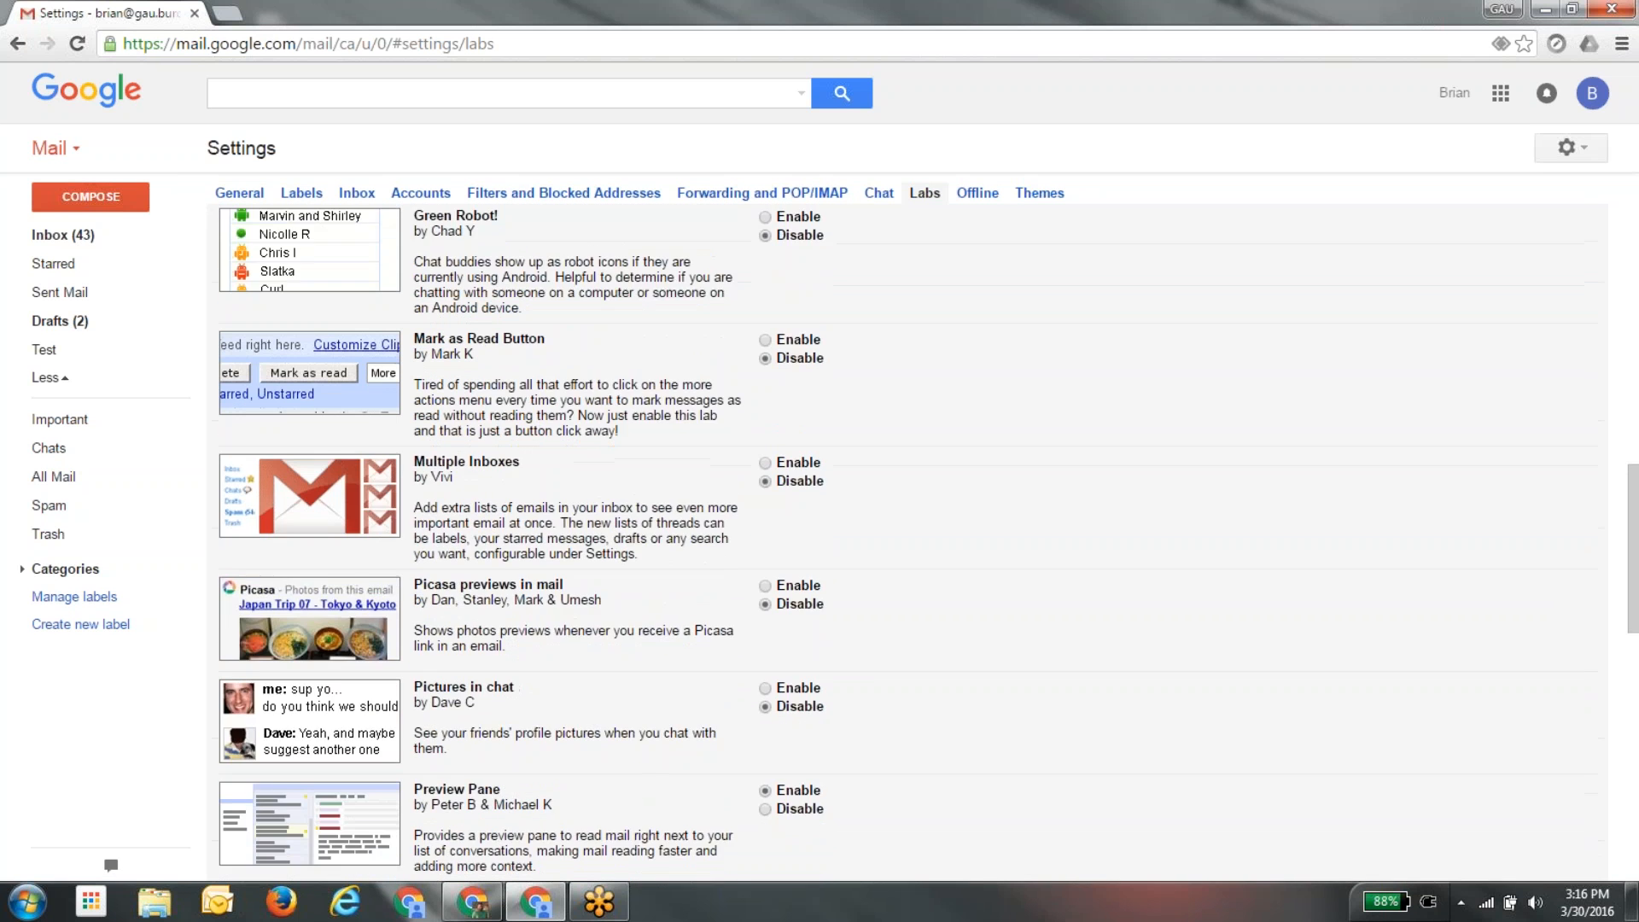
{"action": "scroll", "coordinate": [606, 678], "scroll_direction": "down", "scroll_amount": 10}
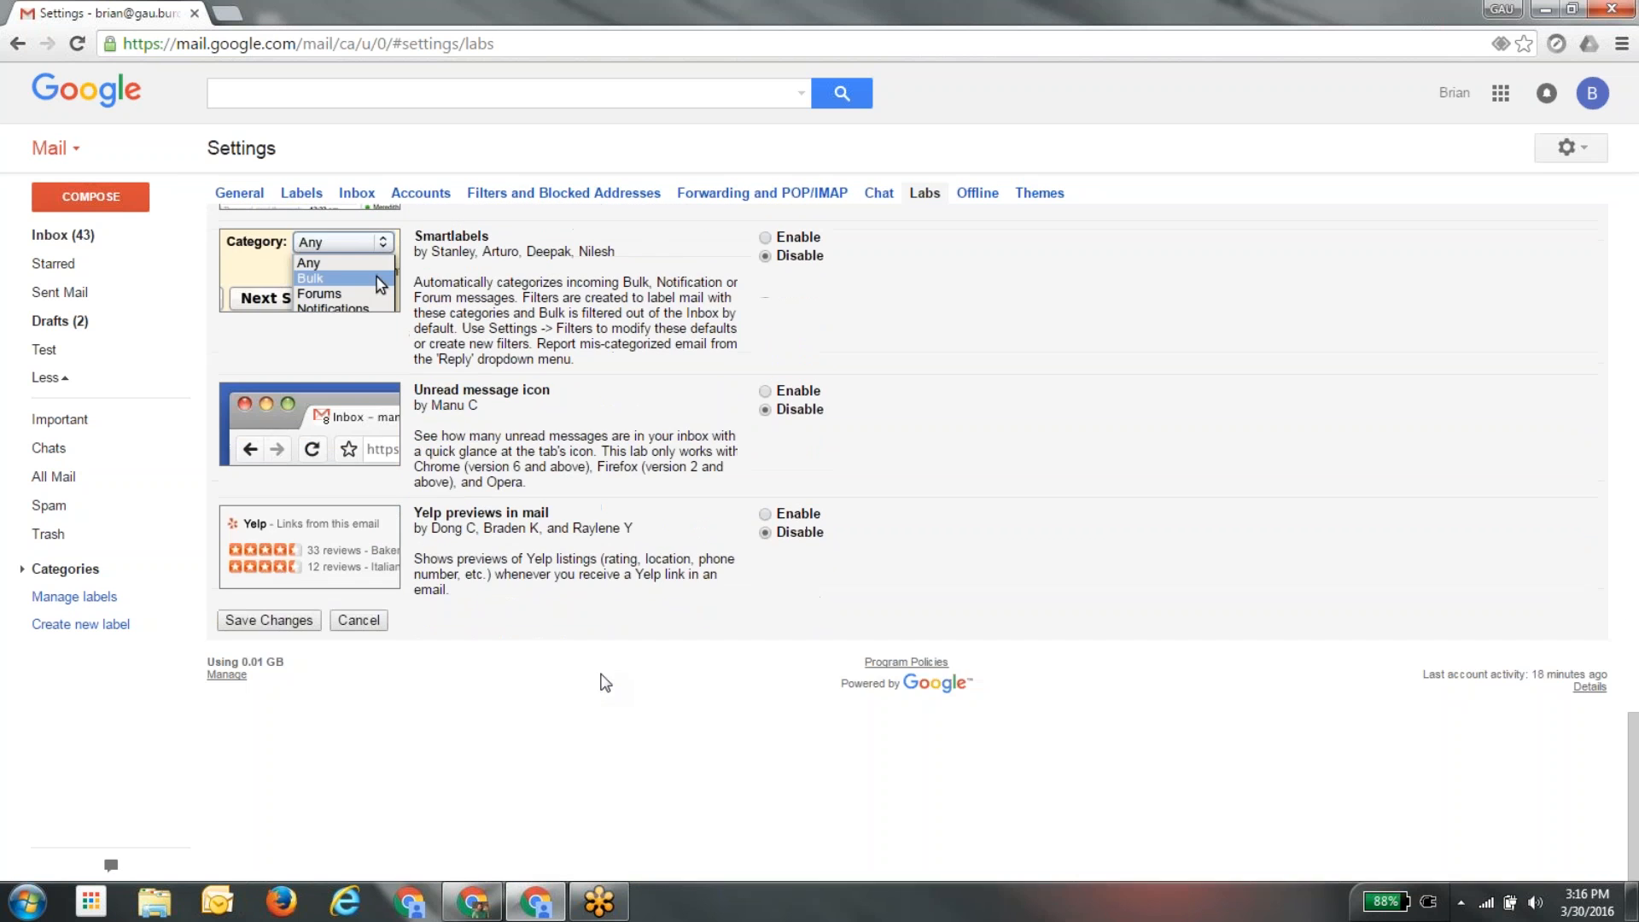
{"action": "left_click", "coordinate": [247, 623]}
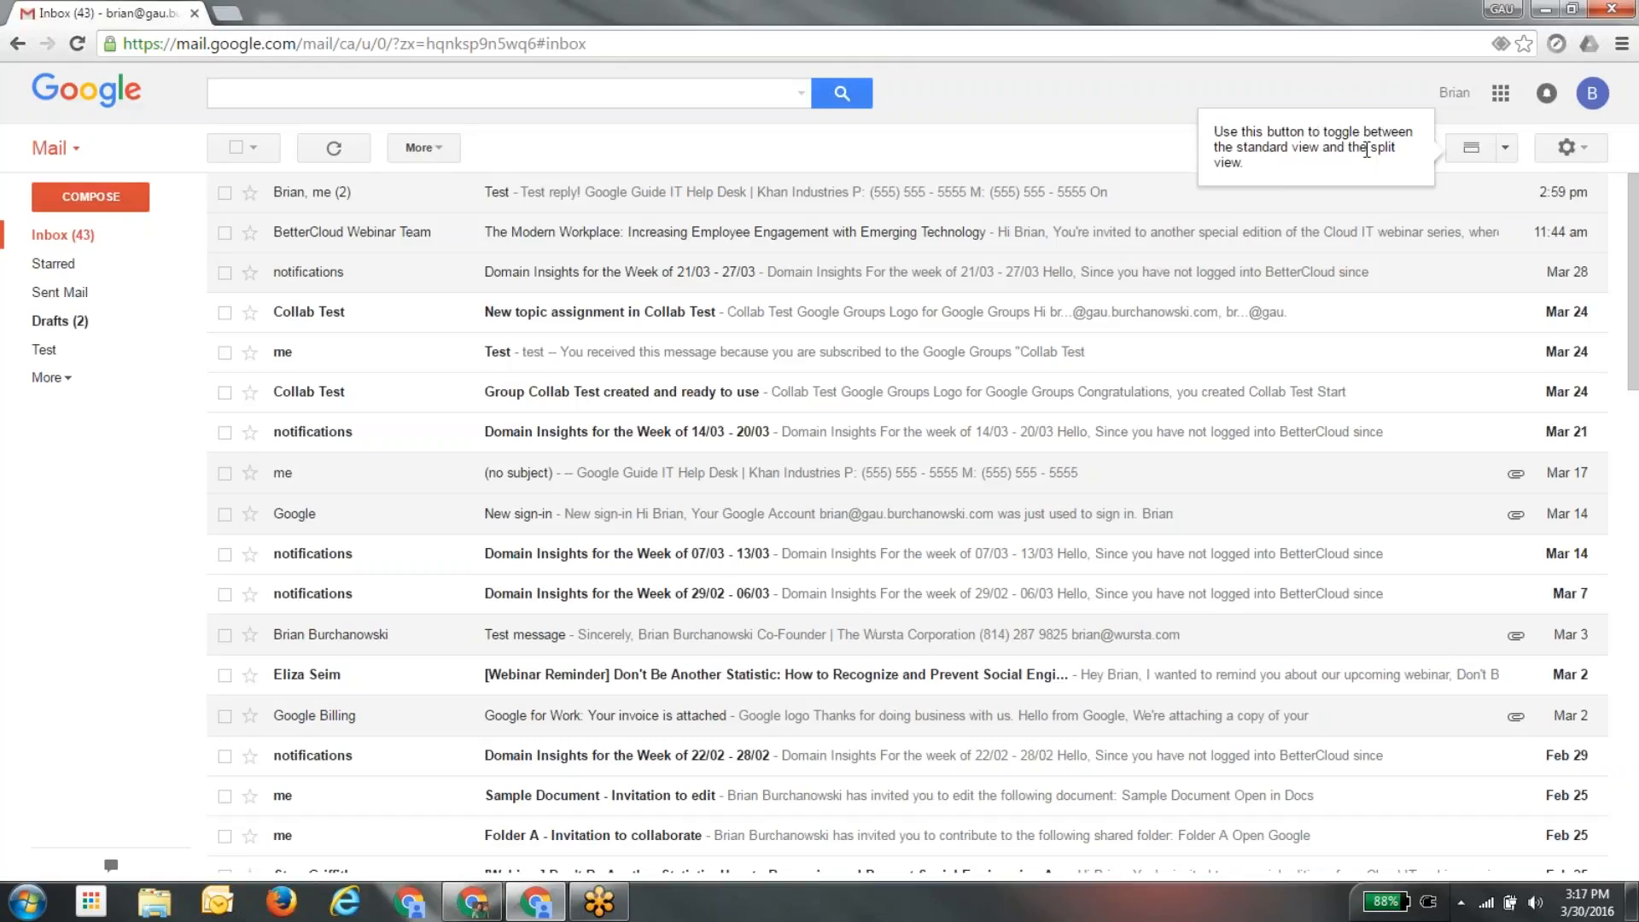
Switch the inbox to Vertical Split and preview the newest Test conversation beside the message list.
{"action": "left_click", "coordinate": [1506, 149]}
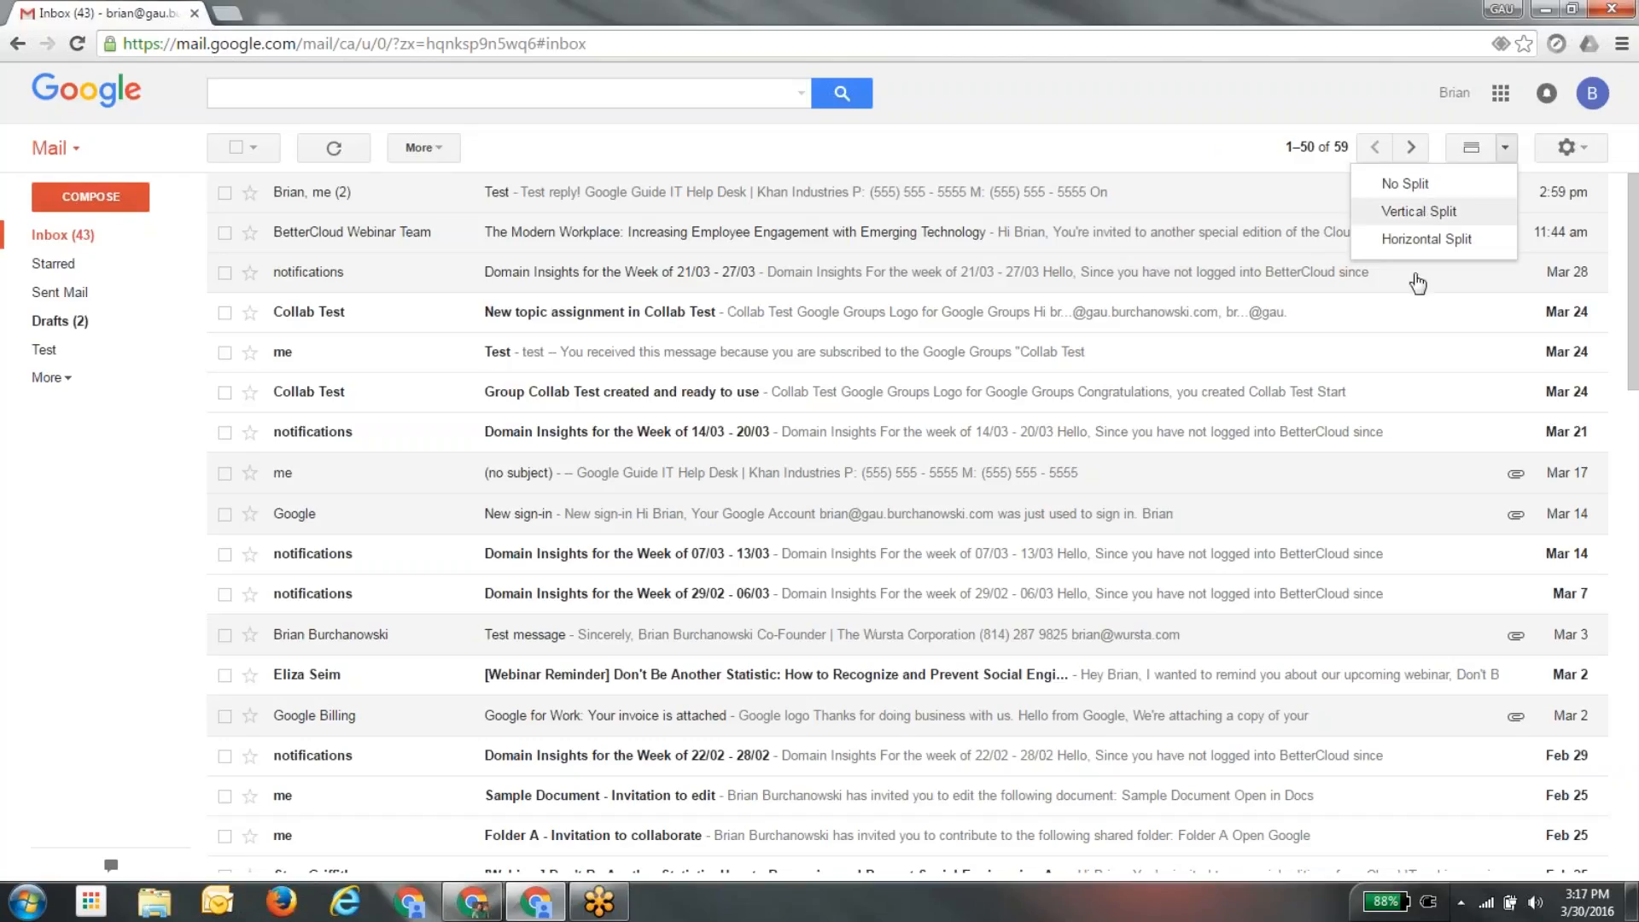
{"action": "left_click", "coordinate": [1433, 213]}
{"action": "left_click", "coordinate": [399, 226]}
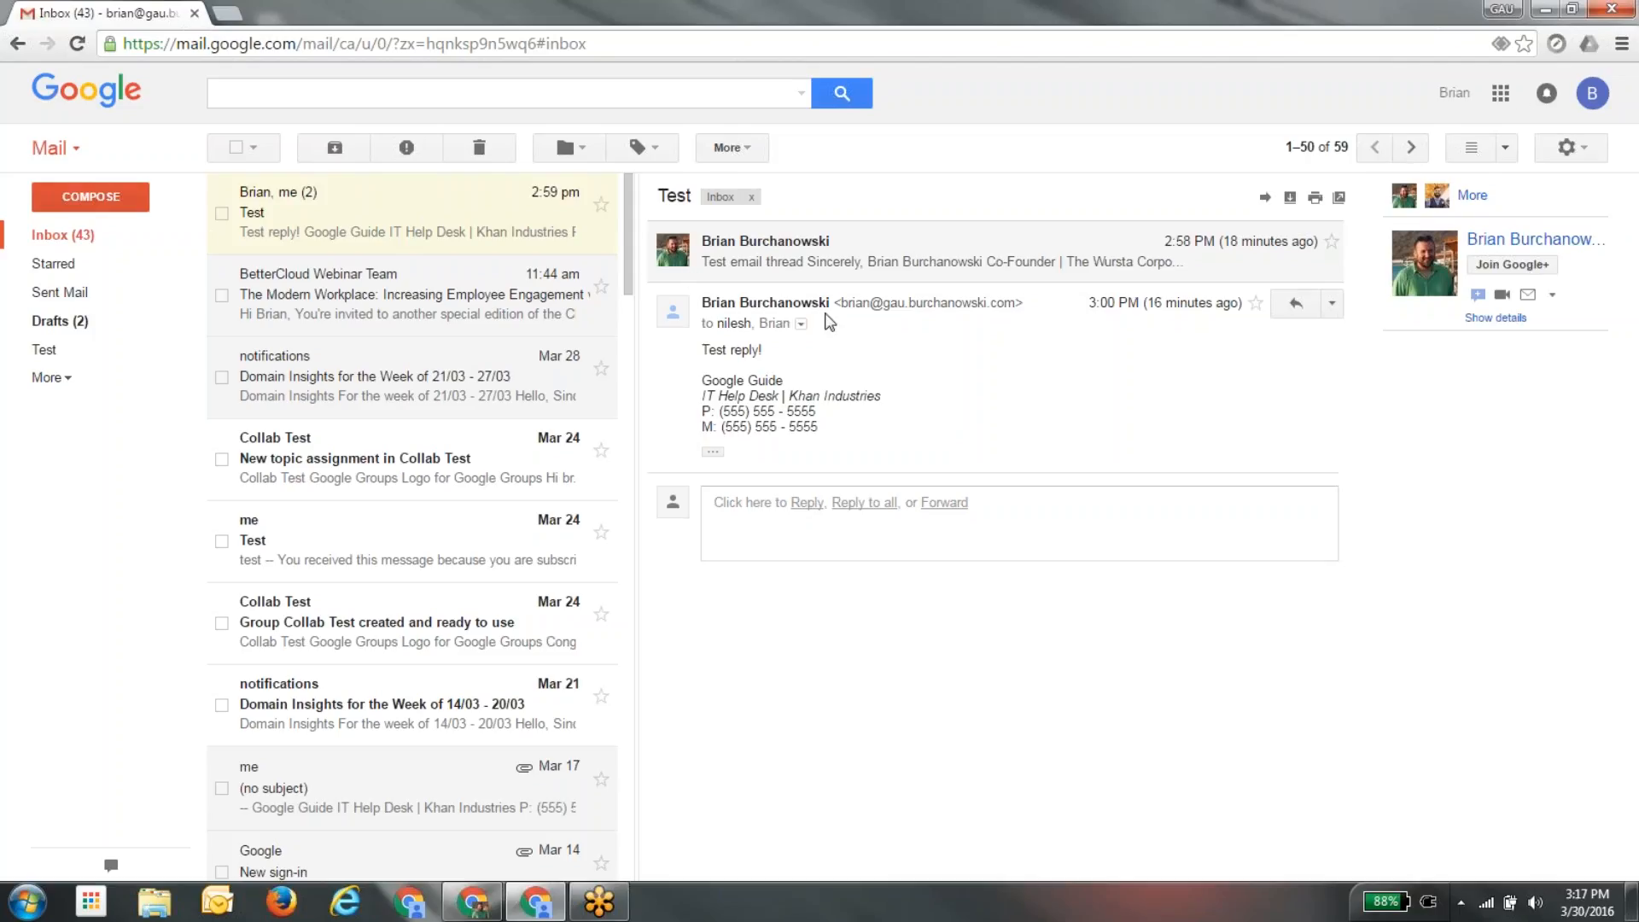
Switch the inbox to Horizontal Split and preview the newest Test conversation below the message list.
{"action": "left_click", "coordinate": [1505, 148]}
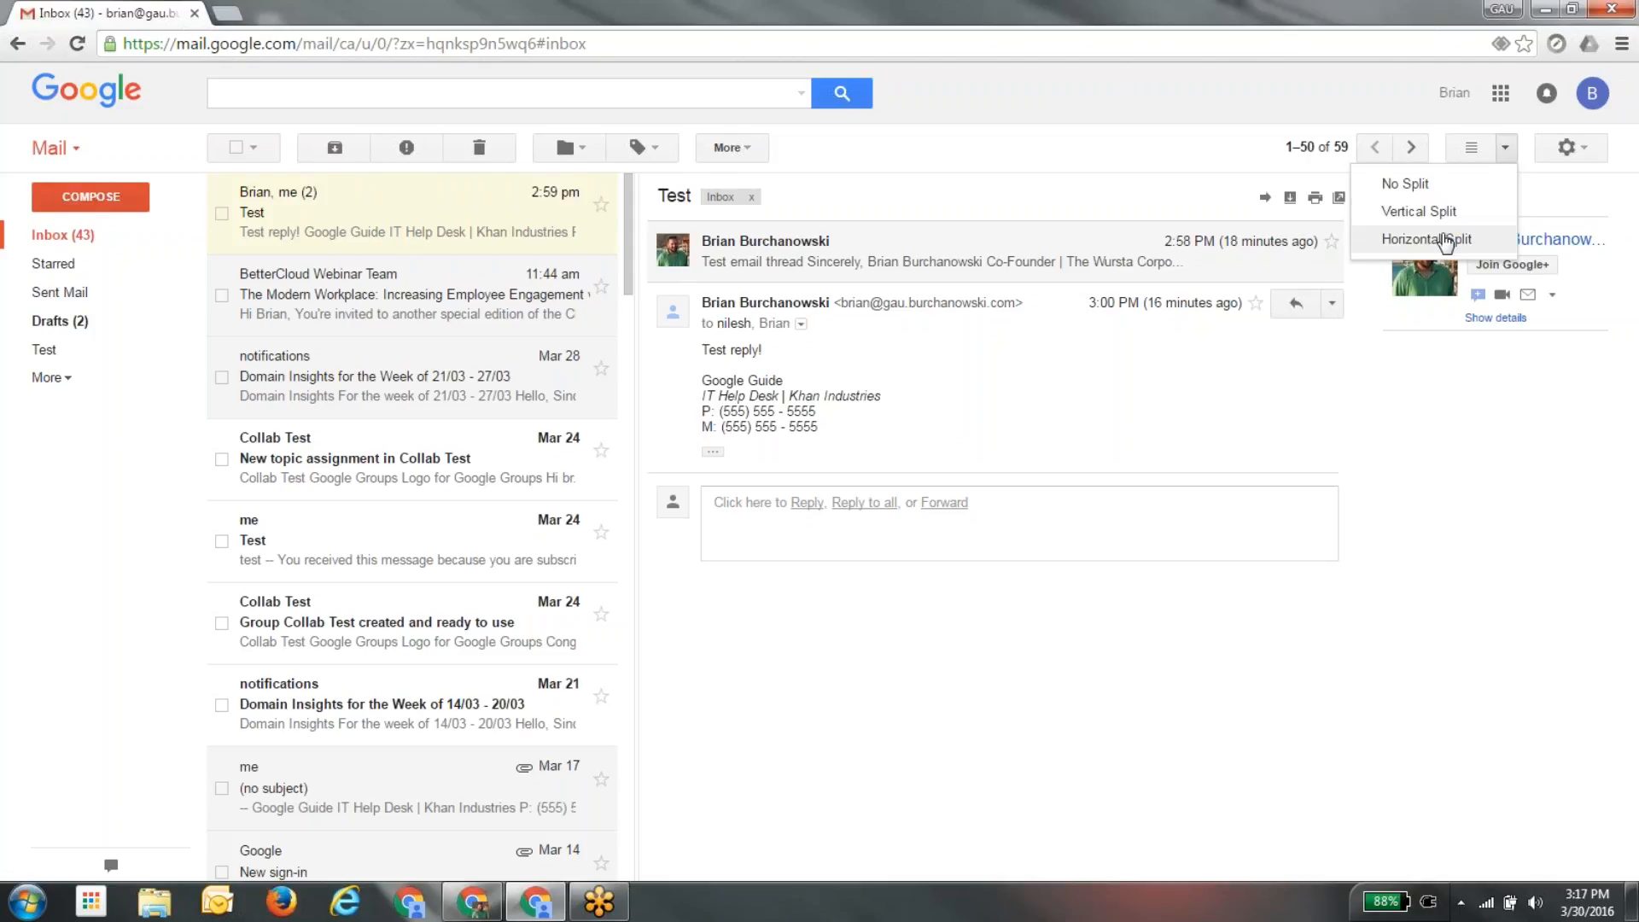
{"action": "left_click", "coordinate": [1443, 239]}
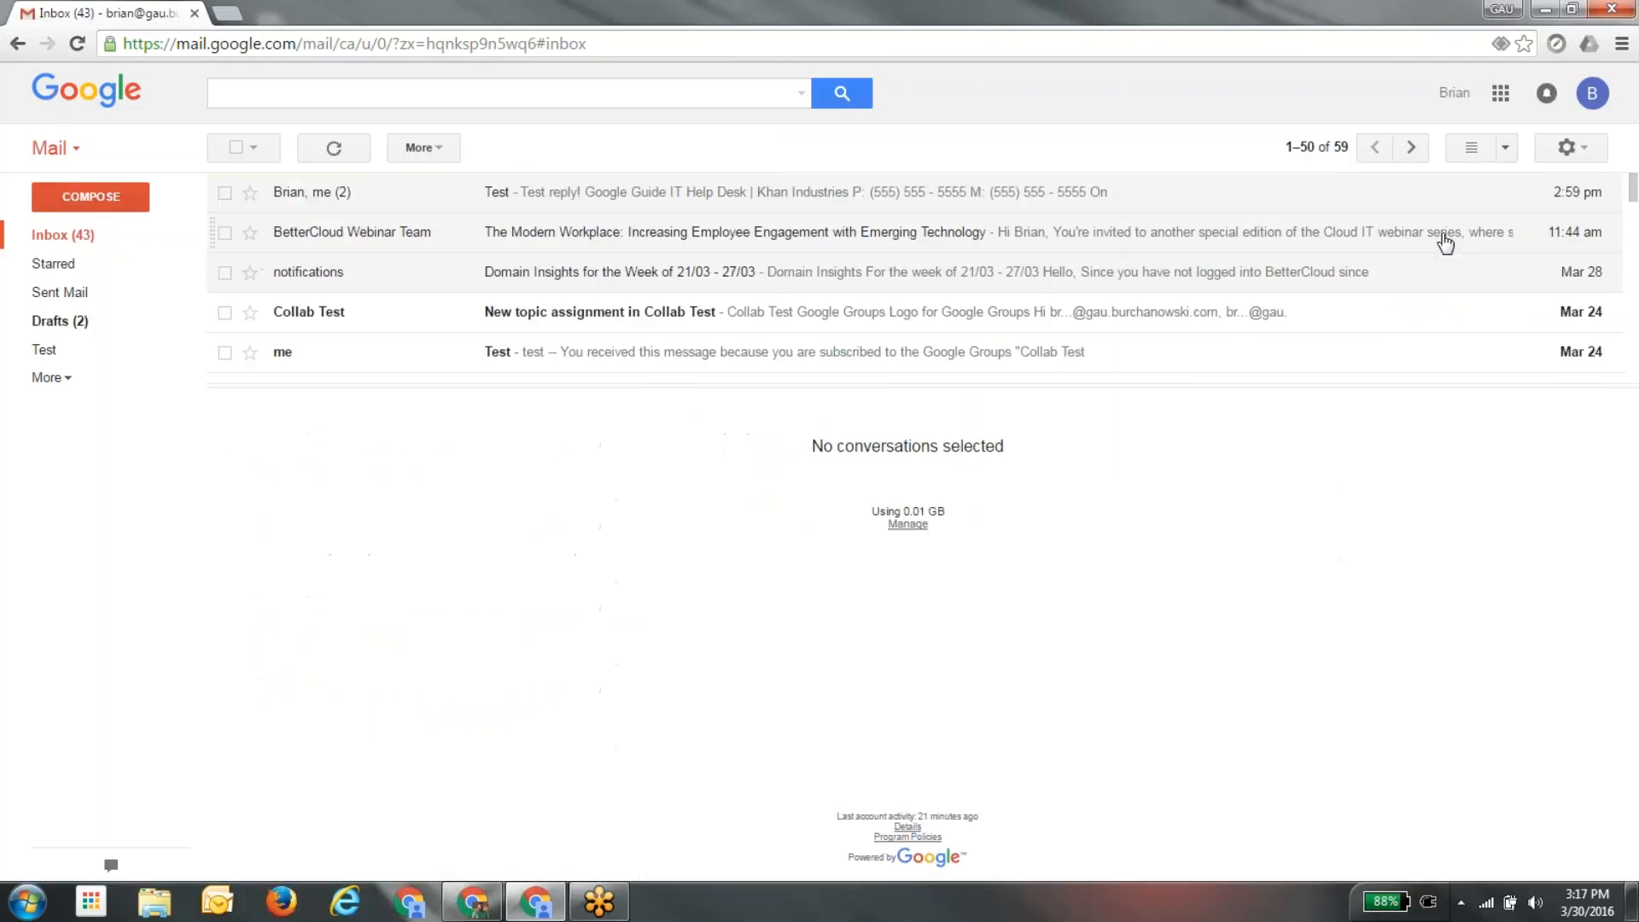
{"action": "left_click", "coordinate": [512, 203]}
Set the inbox back to No Split and expand the full list of mail labels.
{"action": "left_click", "coordinate": [1504, 149]}
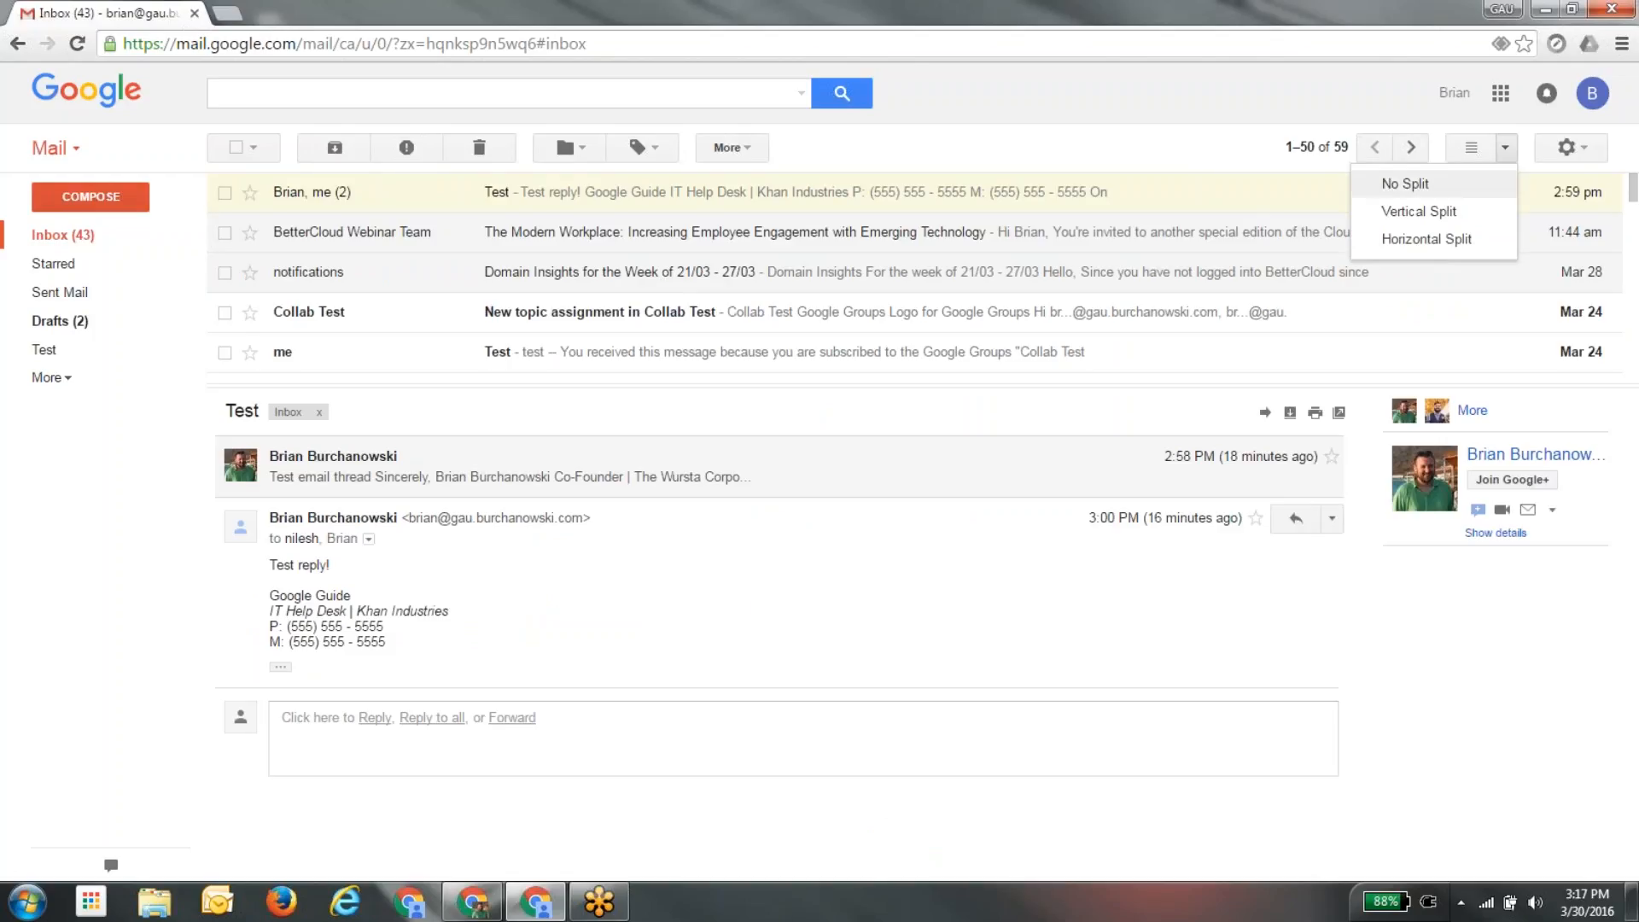
{"action": "left_click", "coordinate": [1434, 182]}
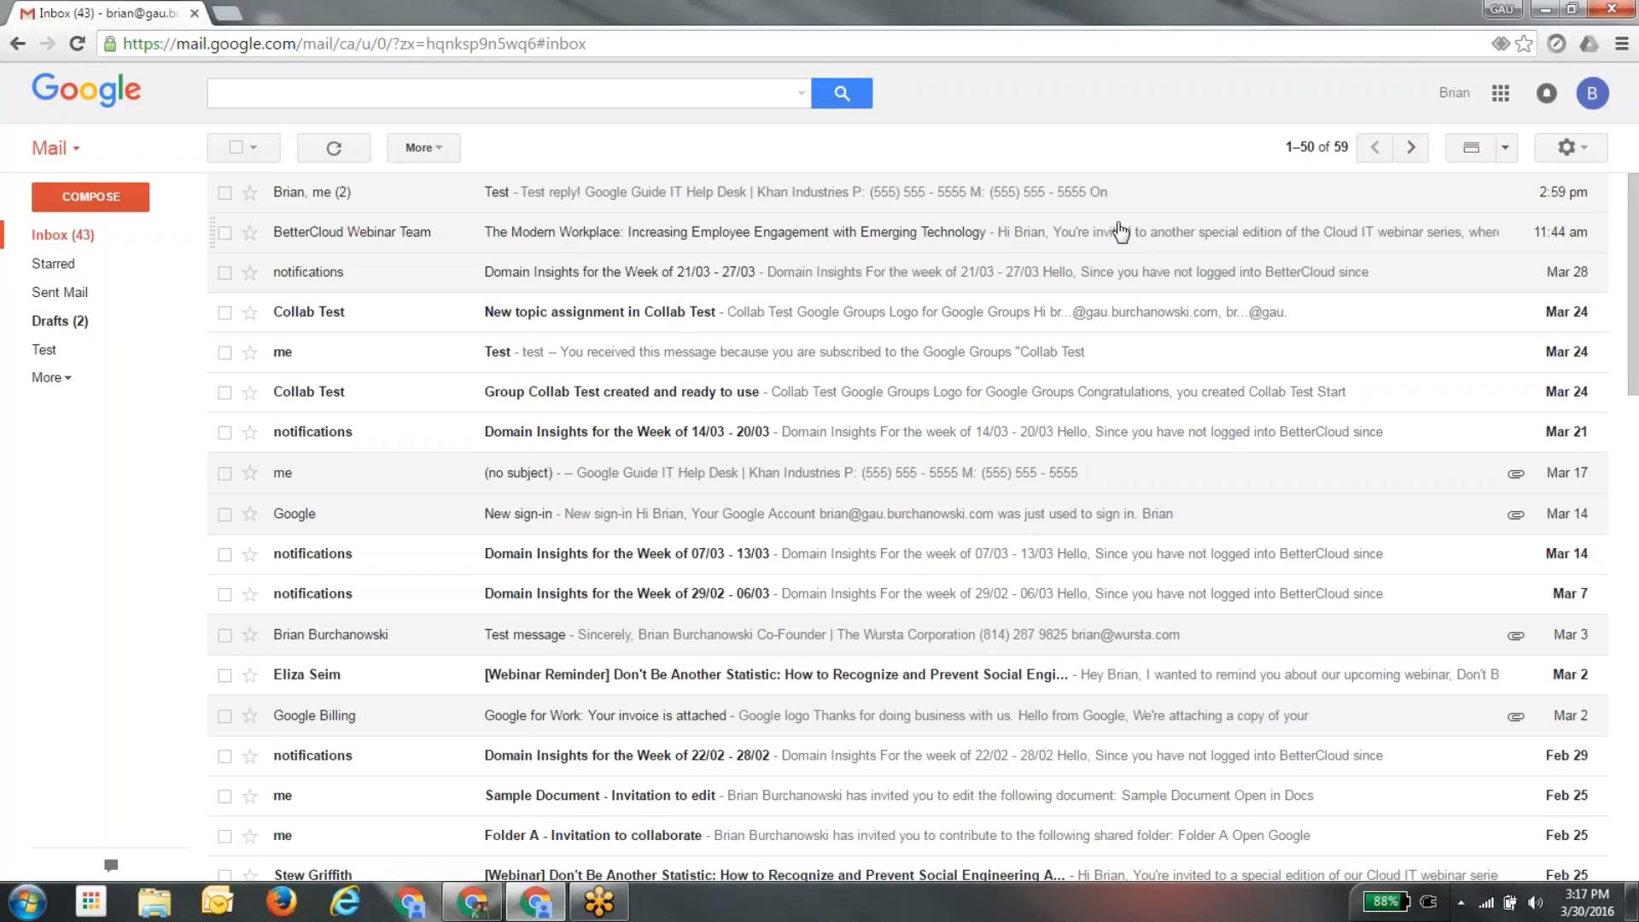
{"action": "left_click", "coordinate": [60, 379]}
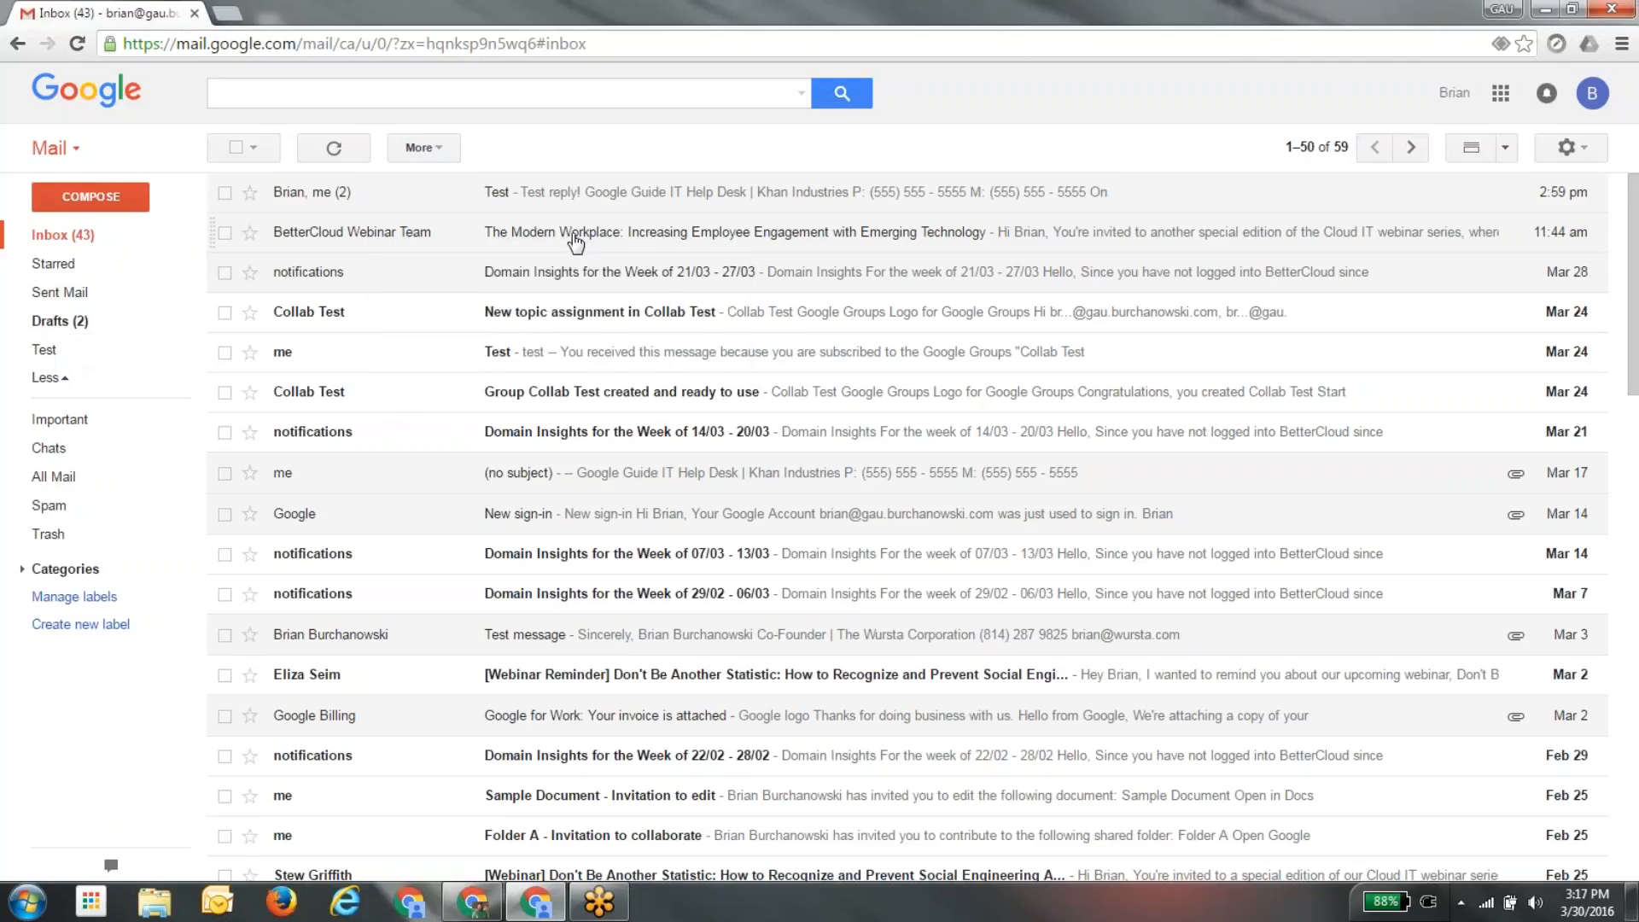
Move the Modern Workplace webinar conversation to the Test label, and check that label's contents before returning to the inbox.
{"action": "left_click_drag", "start_coordinate": [576, 240], "coordinate": [96, 355]}
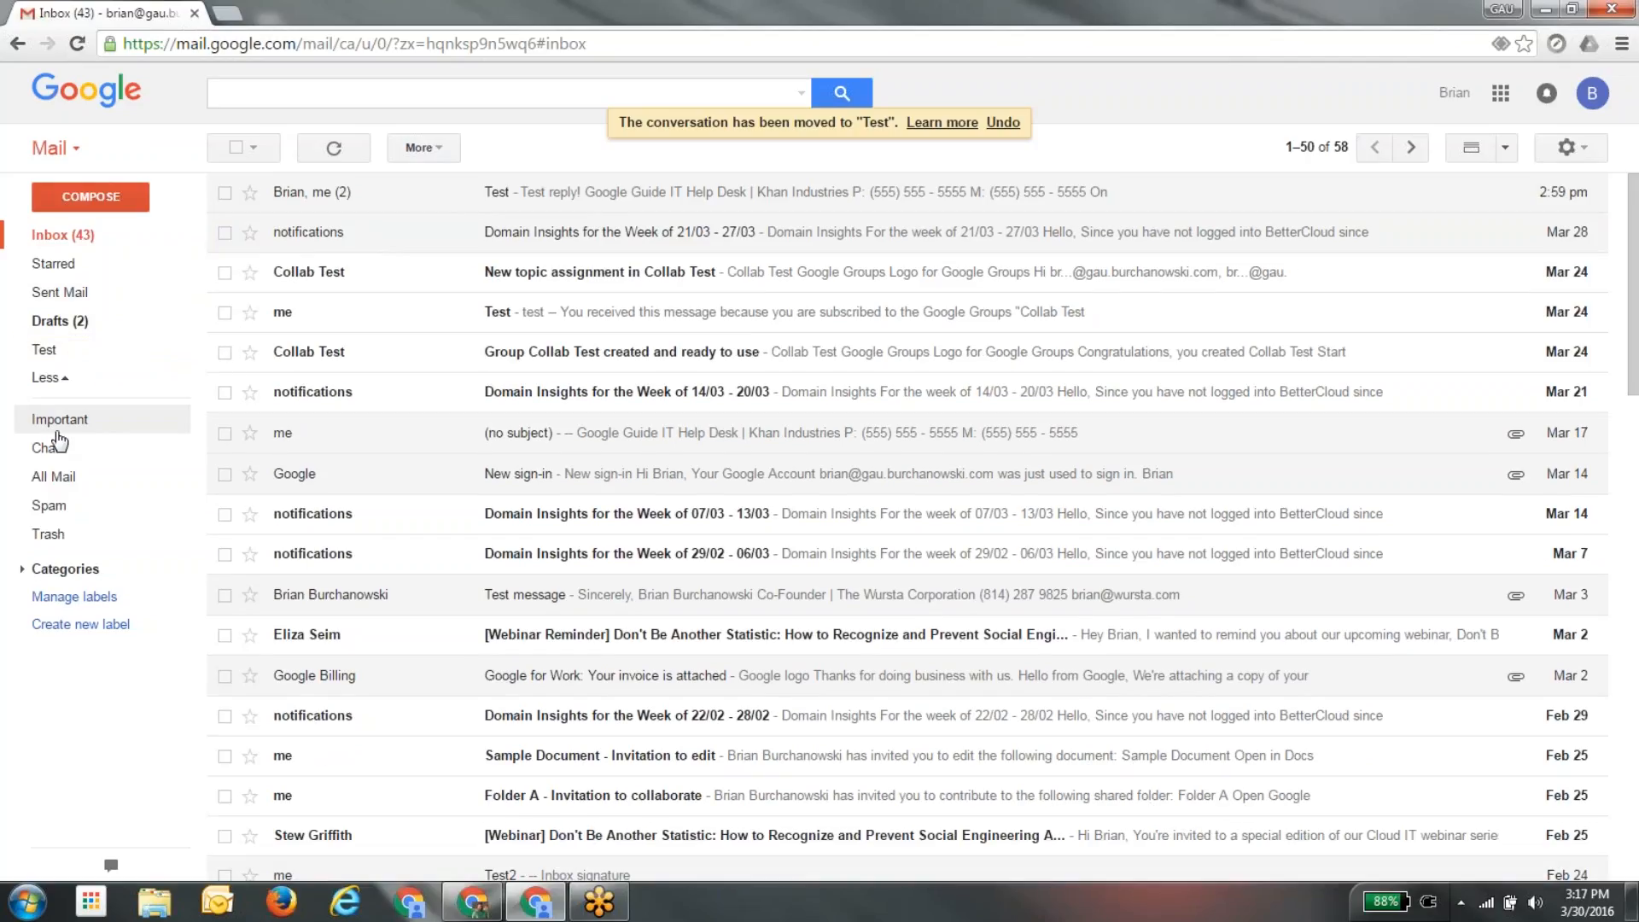
{"action": "left_click", "coordinate": [98, 352]}
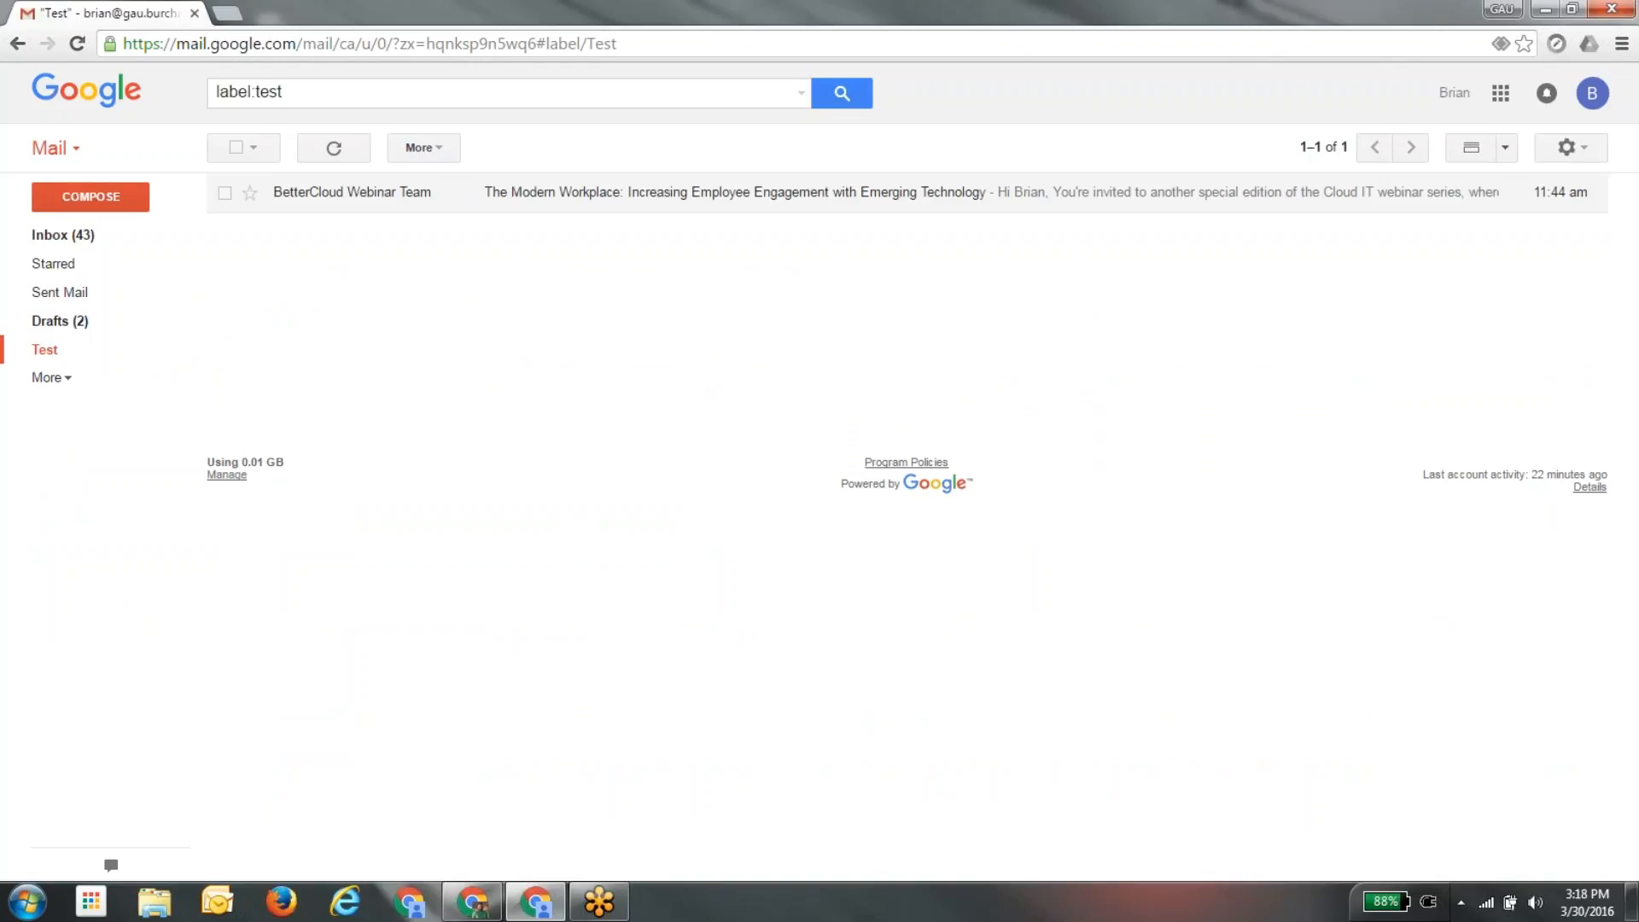
{"action": "left_click", "coordinate": [109, 240]}
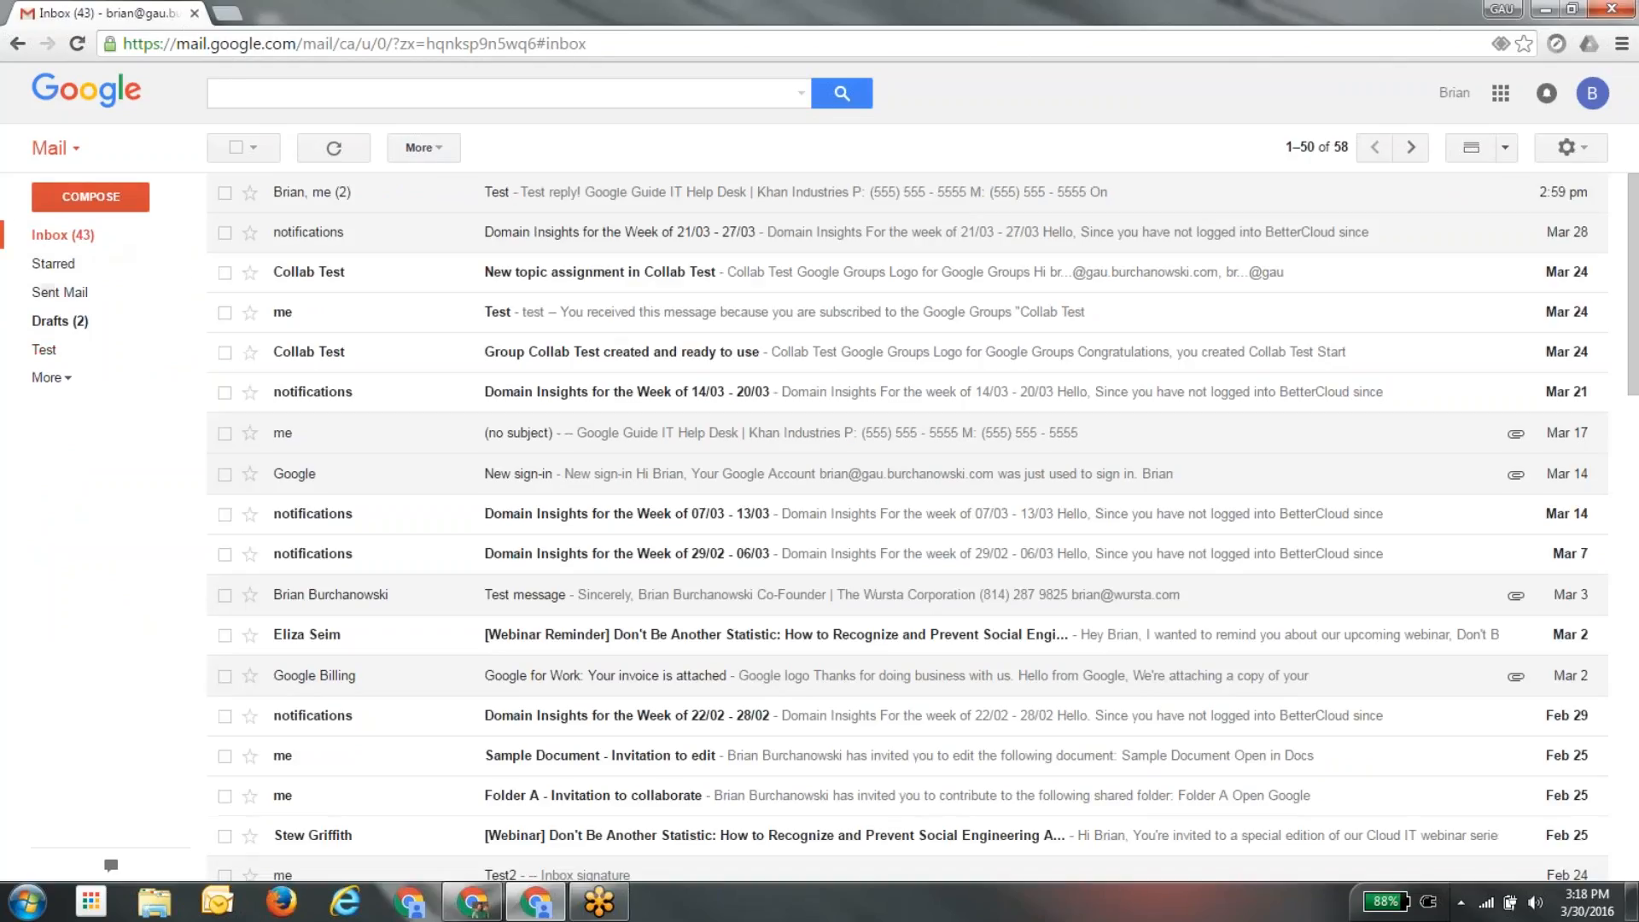
Create a new mail label named Test 2 without nesting it under another label.
{"action": "left_click", "coordinate": [66, 384]}
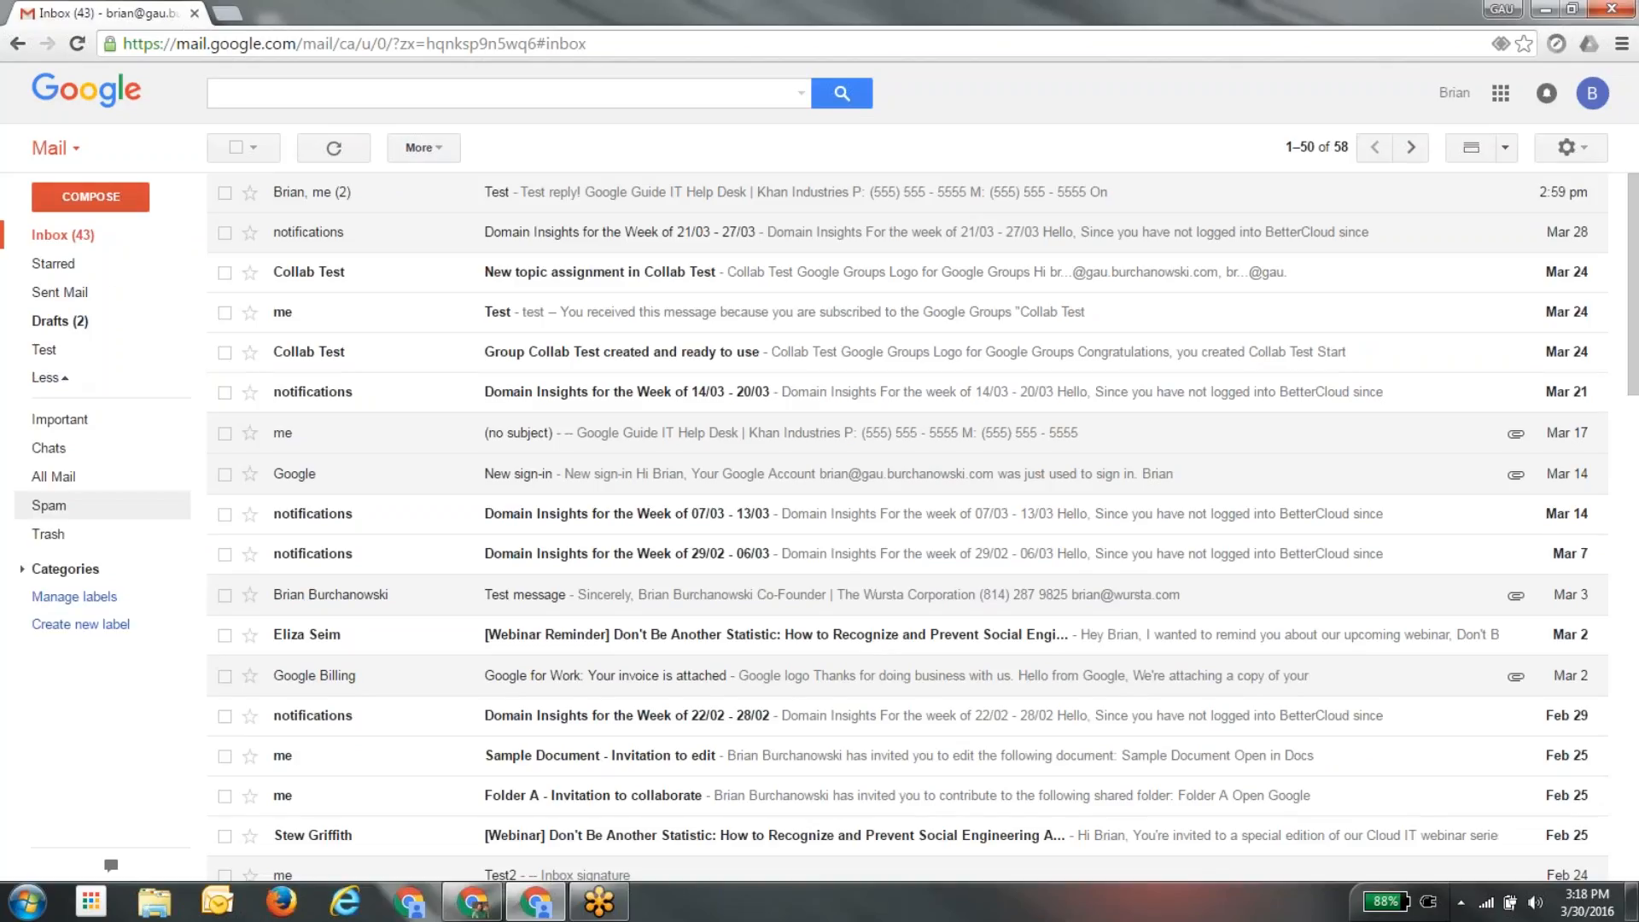
{"action": "left_click", "coordinate": [65, 628]}
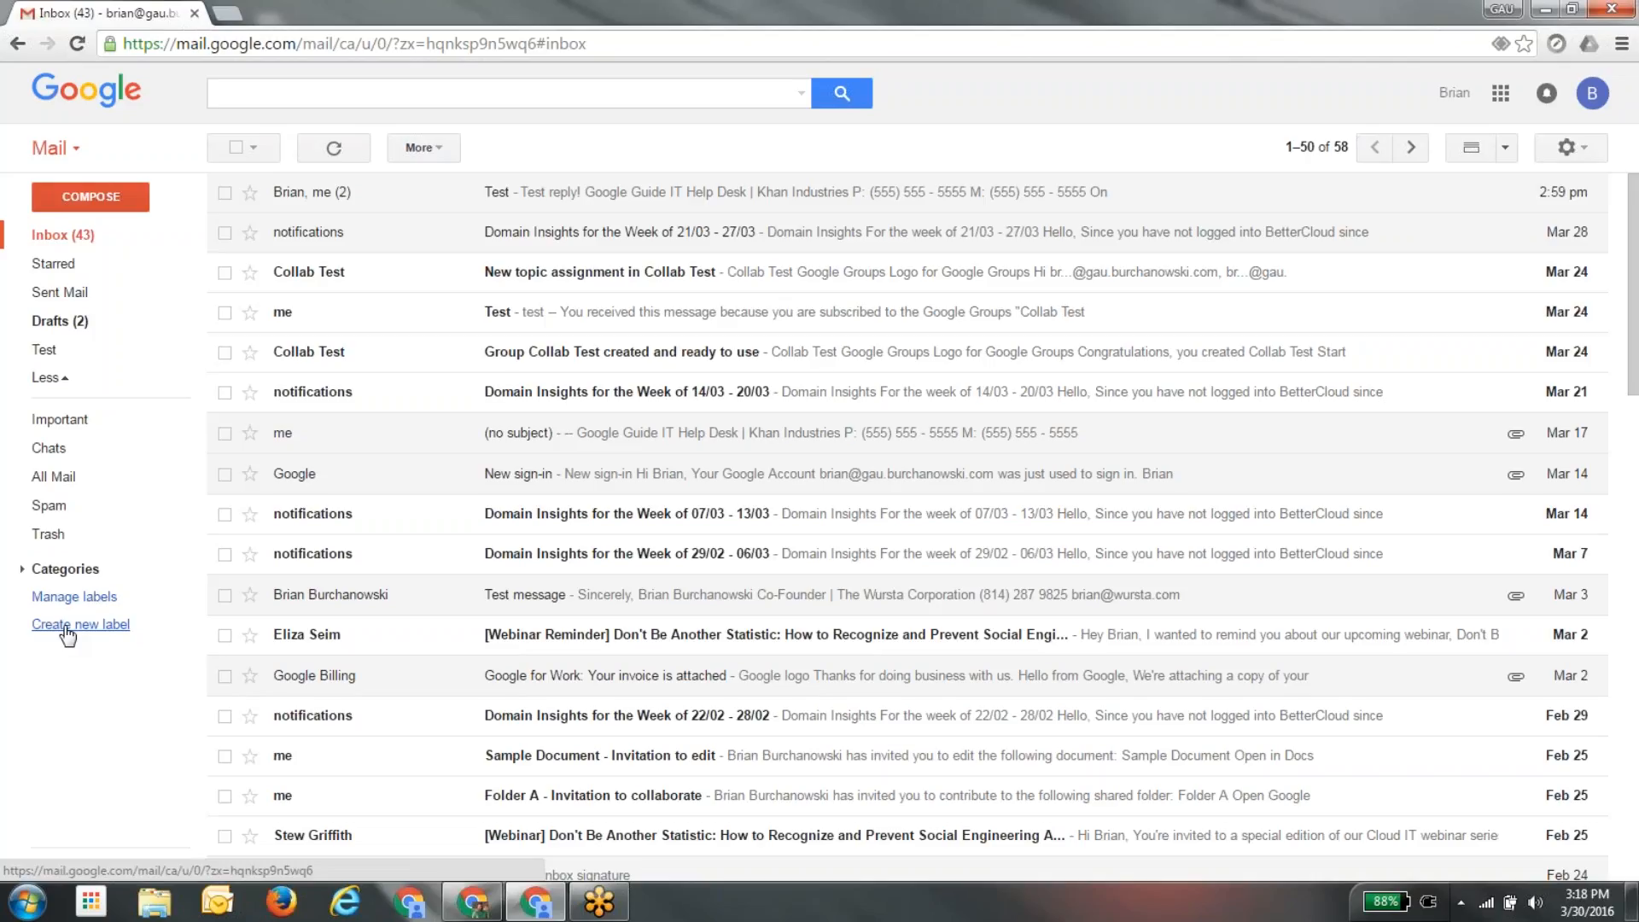
{"action": "left_click", "coordinate": [68, 627]}
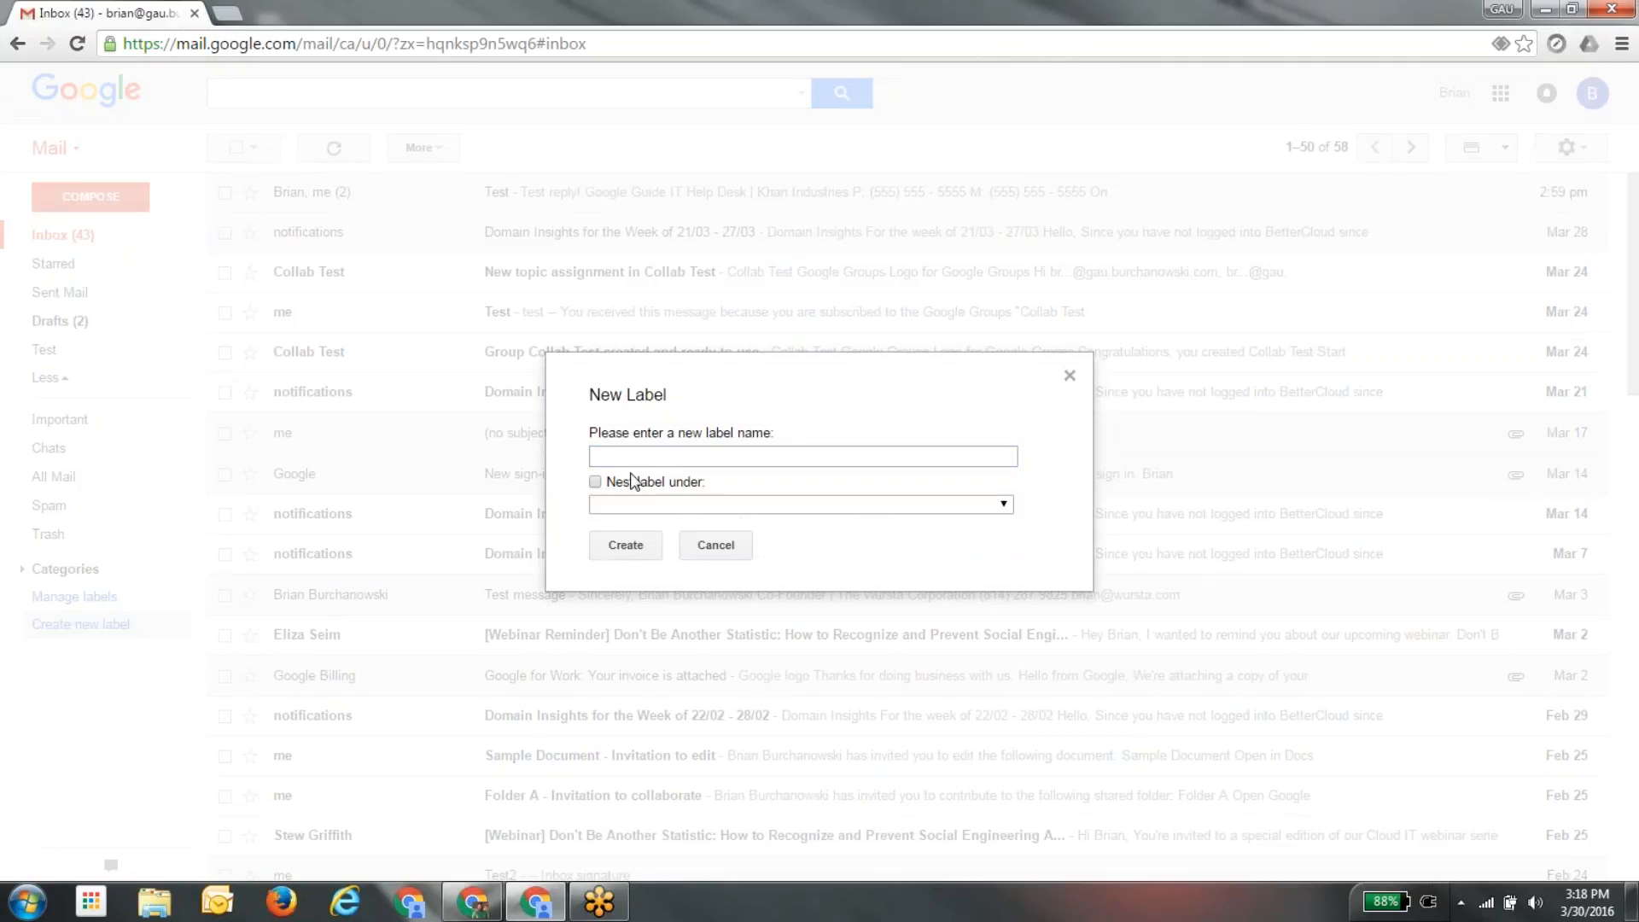
{"action": "left_click", "coordinate": [624, 455]}
{"action": "type", "text": "Test "}
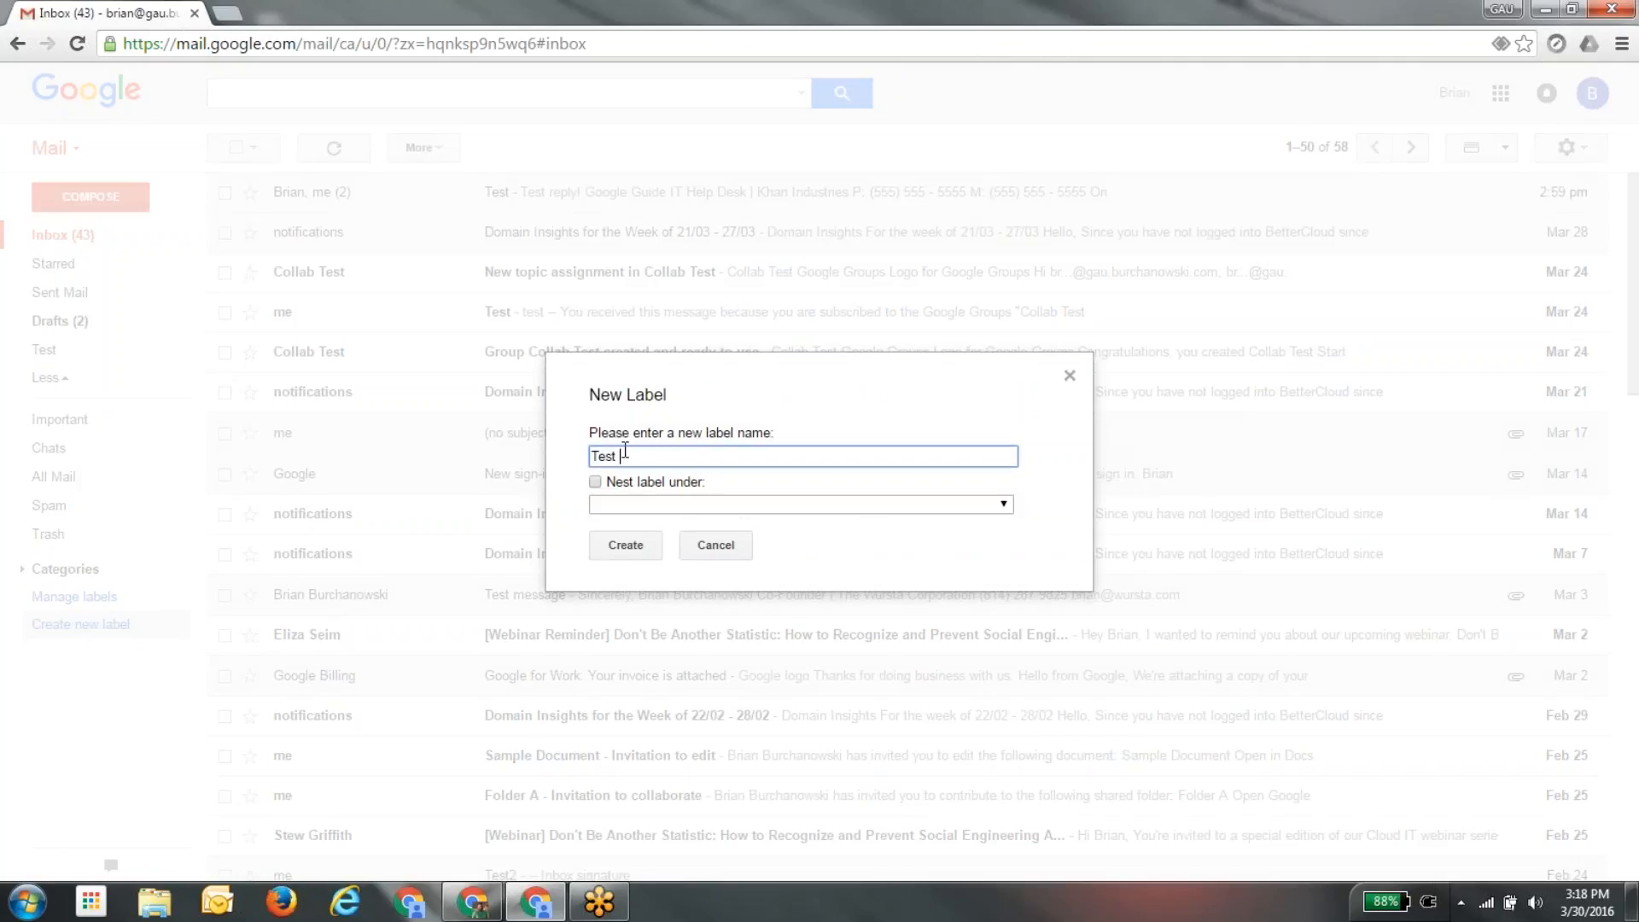
{"action": "type", "text": "2"}
{"action": "left_click", "coordinate": [626, 546]}
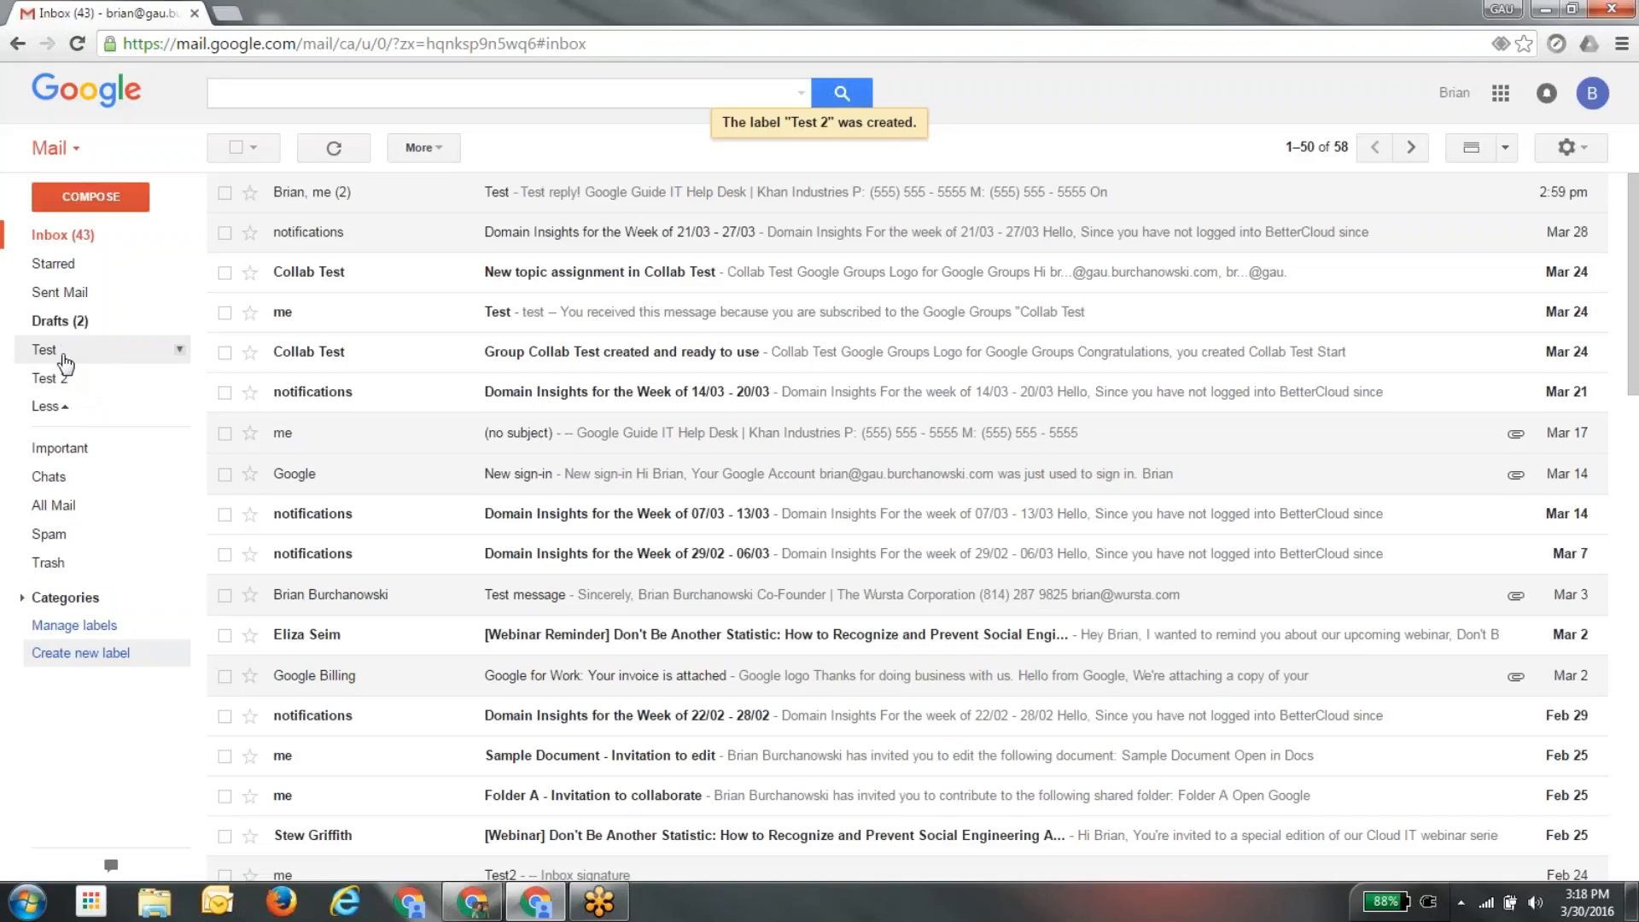
Set the Test 2 label's color to blue and apply the label to the Domain Insights conversation for 21/03 - 27/03.
{"action": "left_click", "coordinate": [179, 382]}
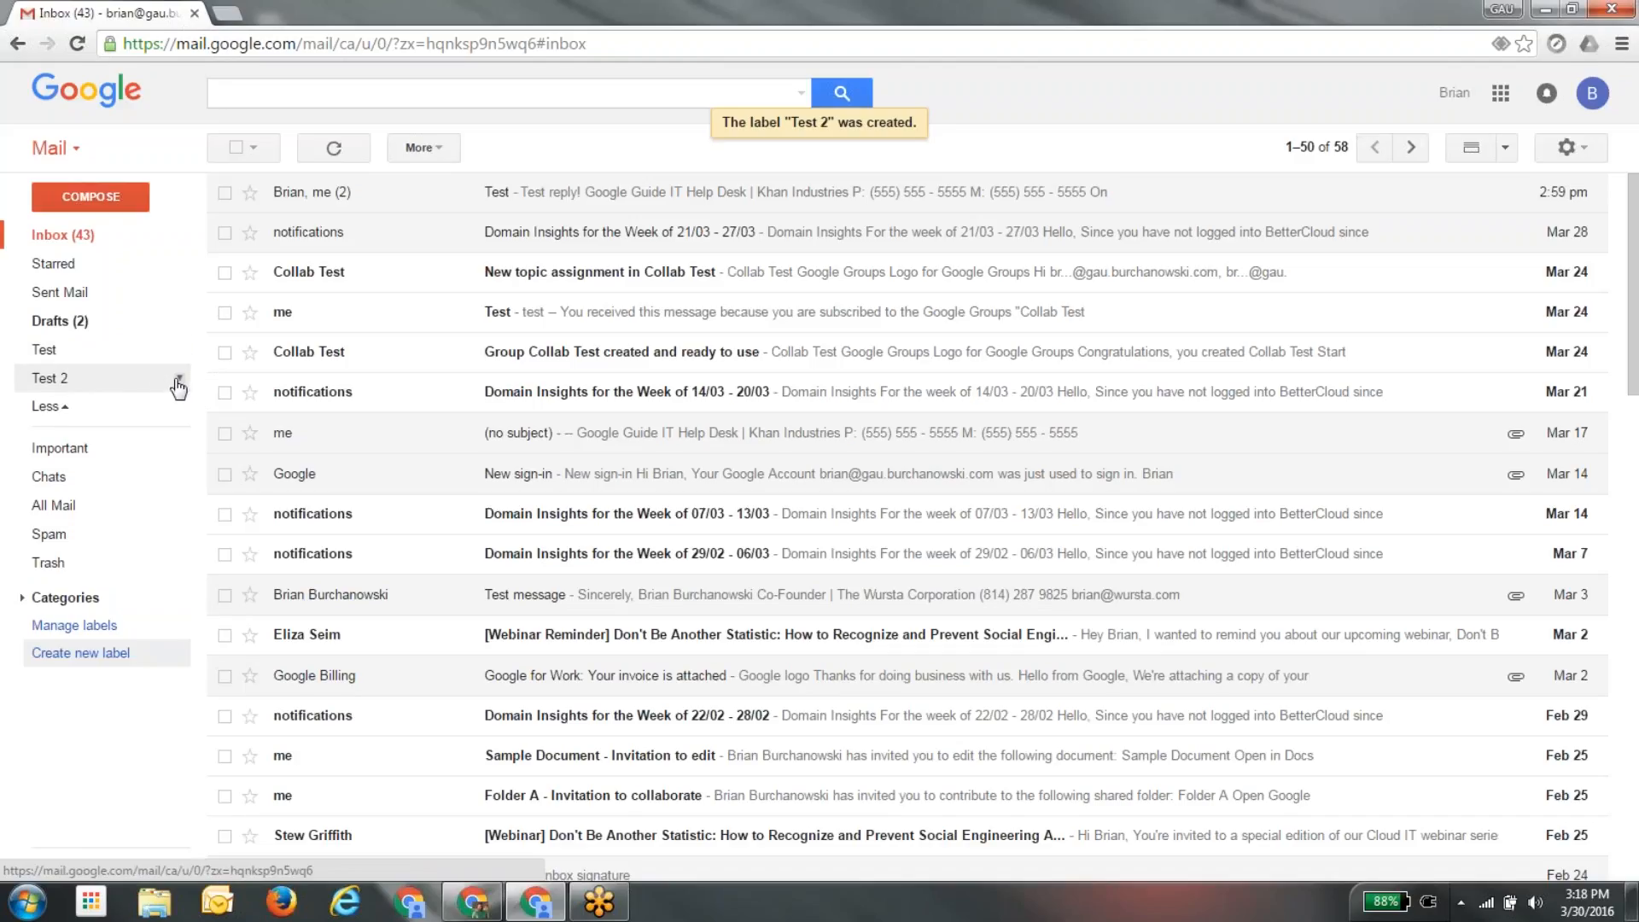
{"action": "left_click", "coordinate": [179, 381]}
{"action": "mouse_move", "coordinate": [316, 406]}
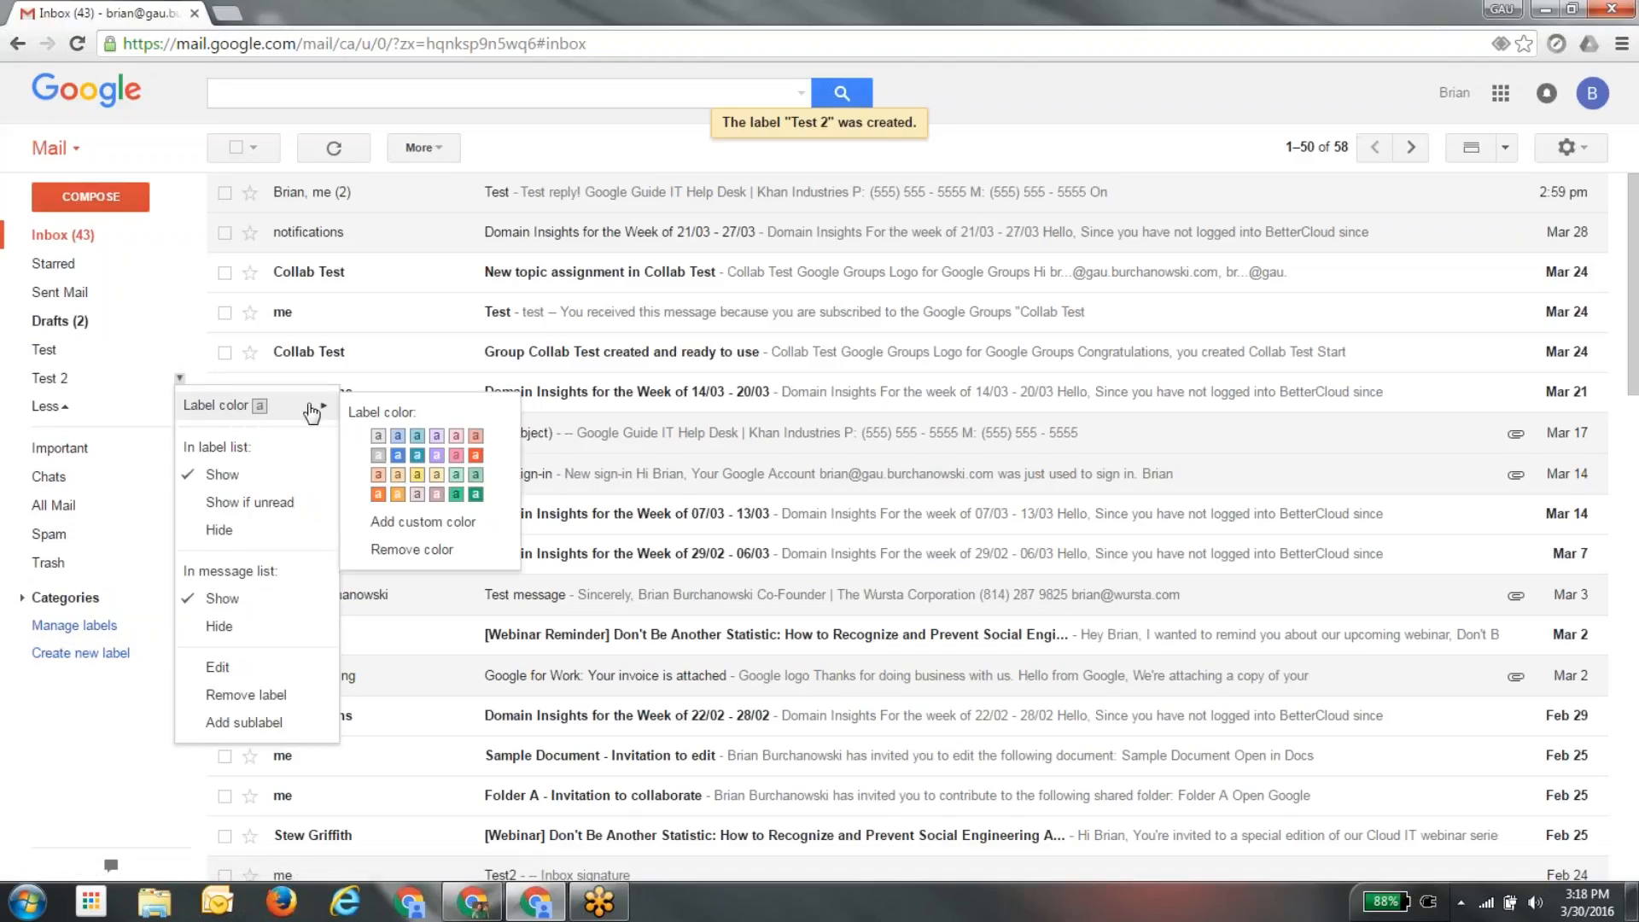
{"action": "left_click", "coordinate": [401, 455]}
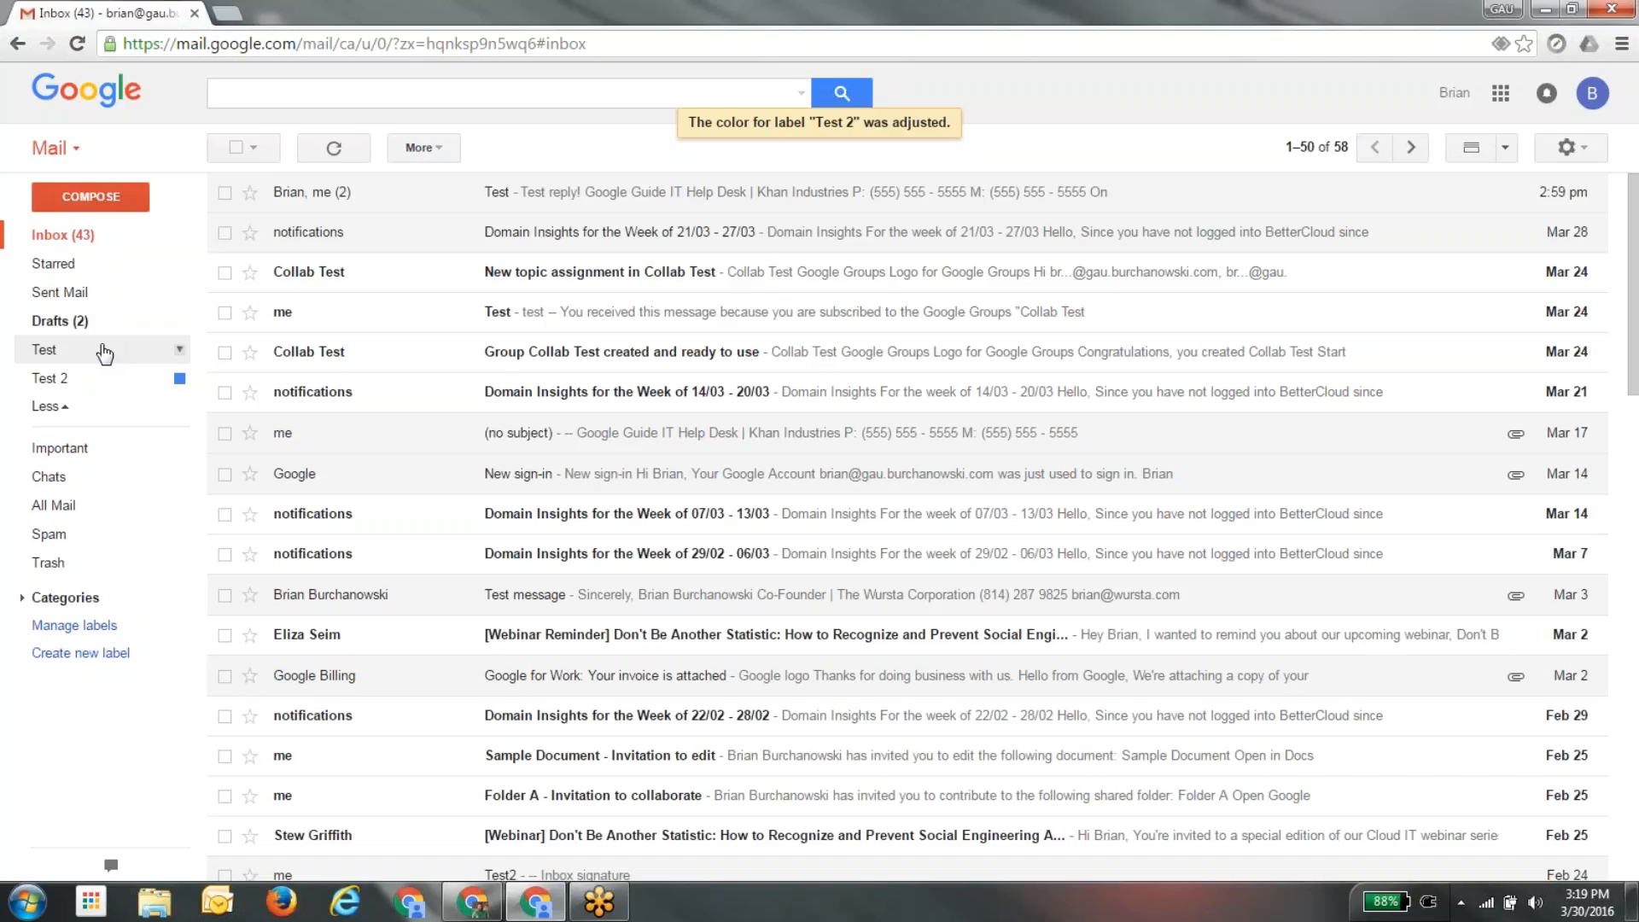
{"action": "left_click_drag", "start_coordinate": [51, 379], "coordinate": [462, 242]}
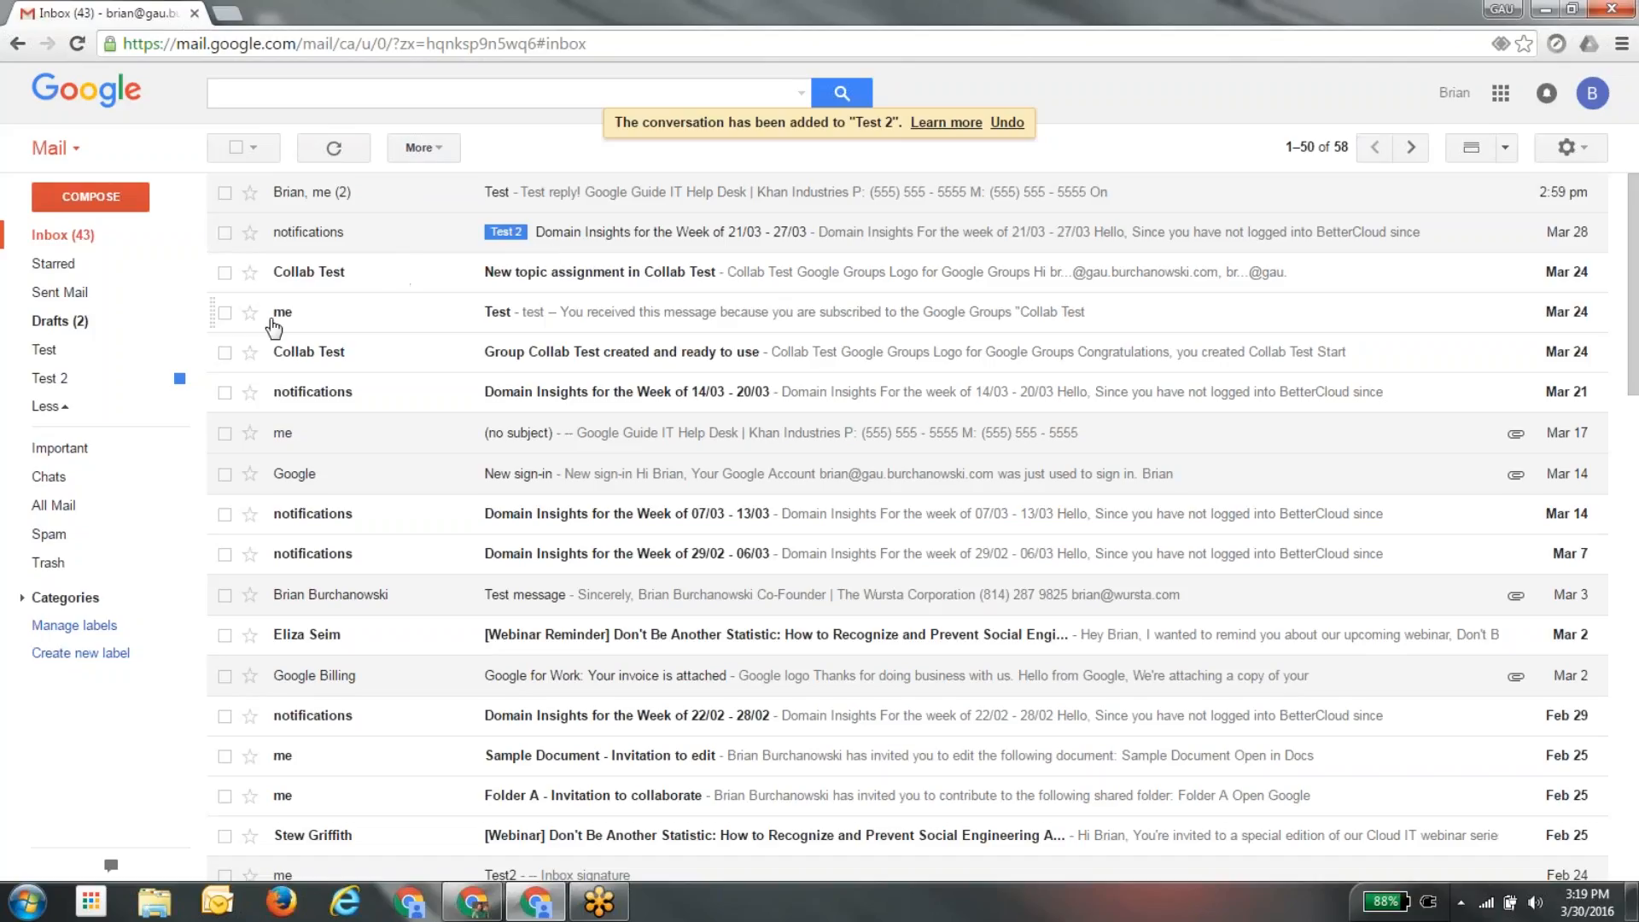
Examine the labeled Domain Insights conversation in All Mail and in the Test 2 label view, and return to the inbox.
{"action": "left_click", "coordinate": [92, 508]}
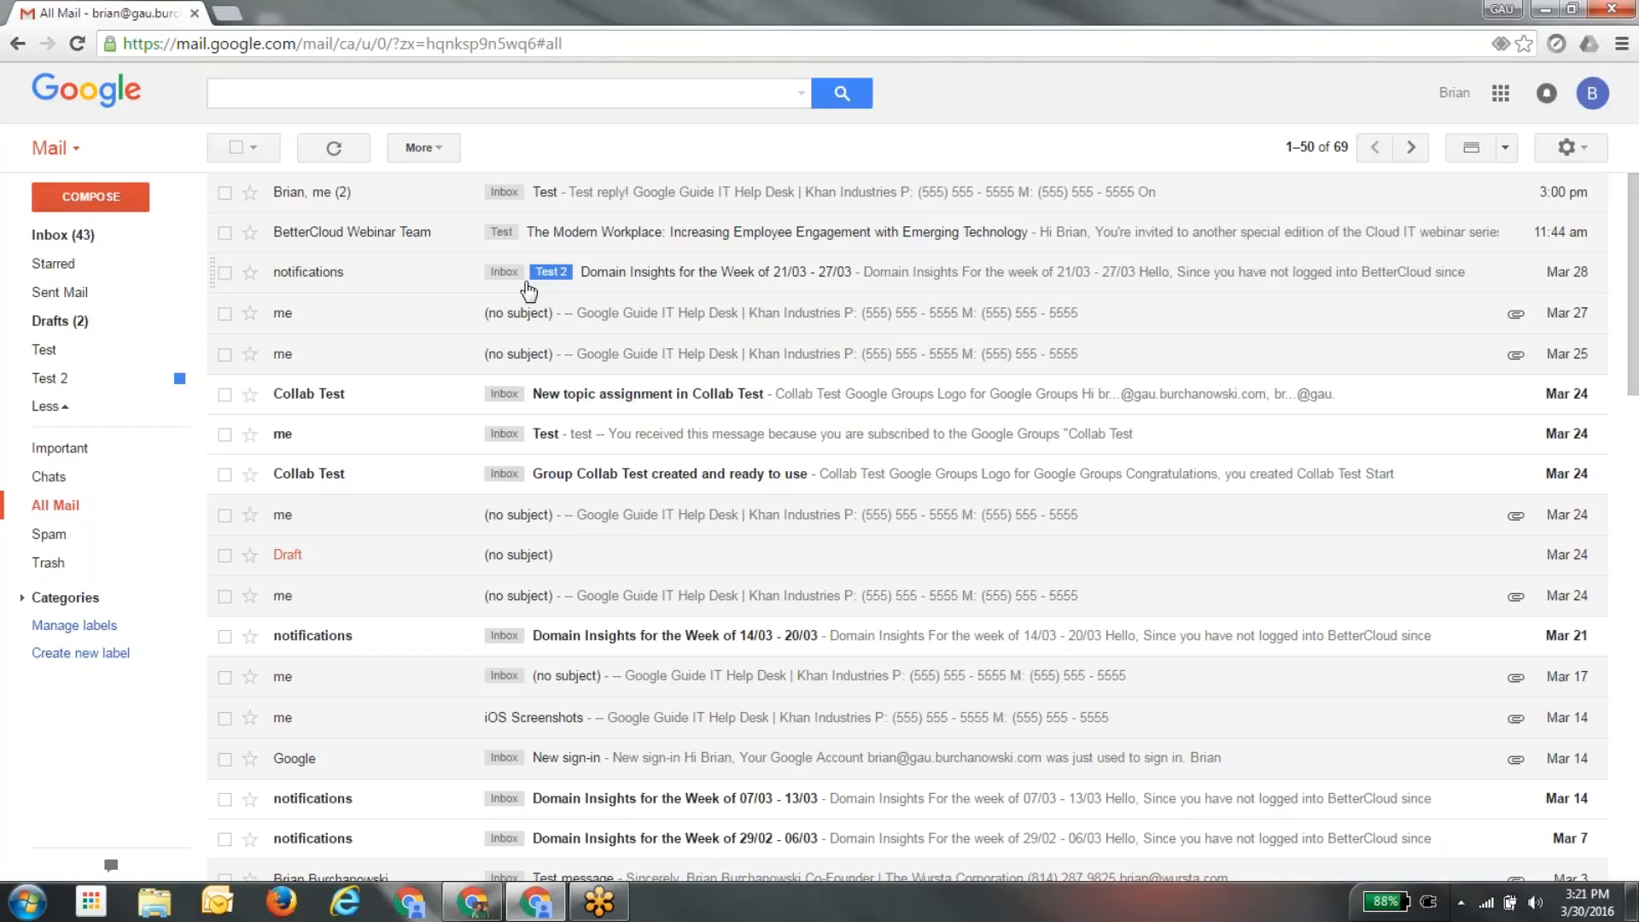
{"action": "left_click", "coordinate": [98, 378]}
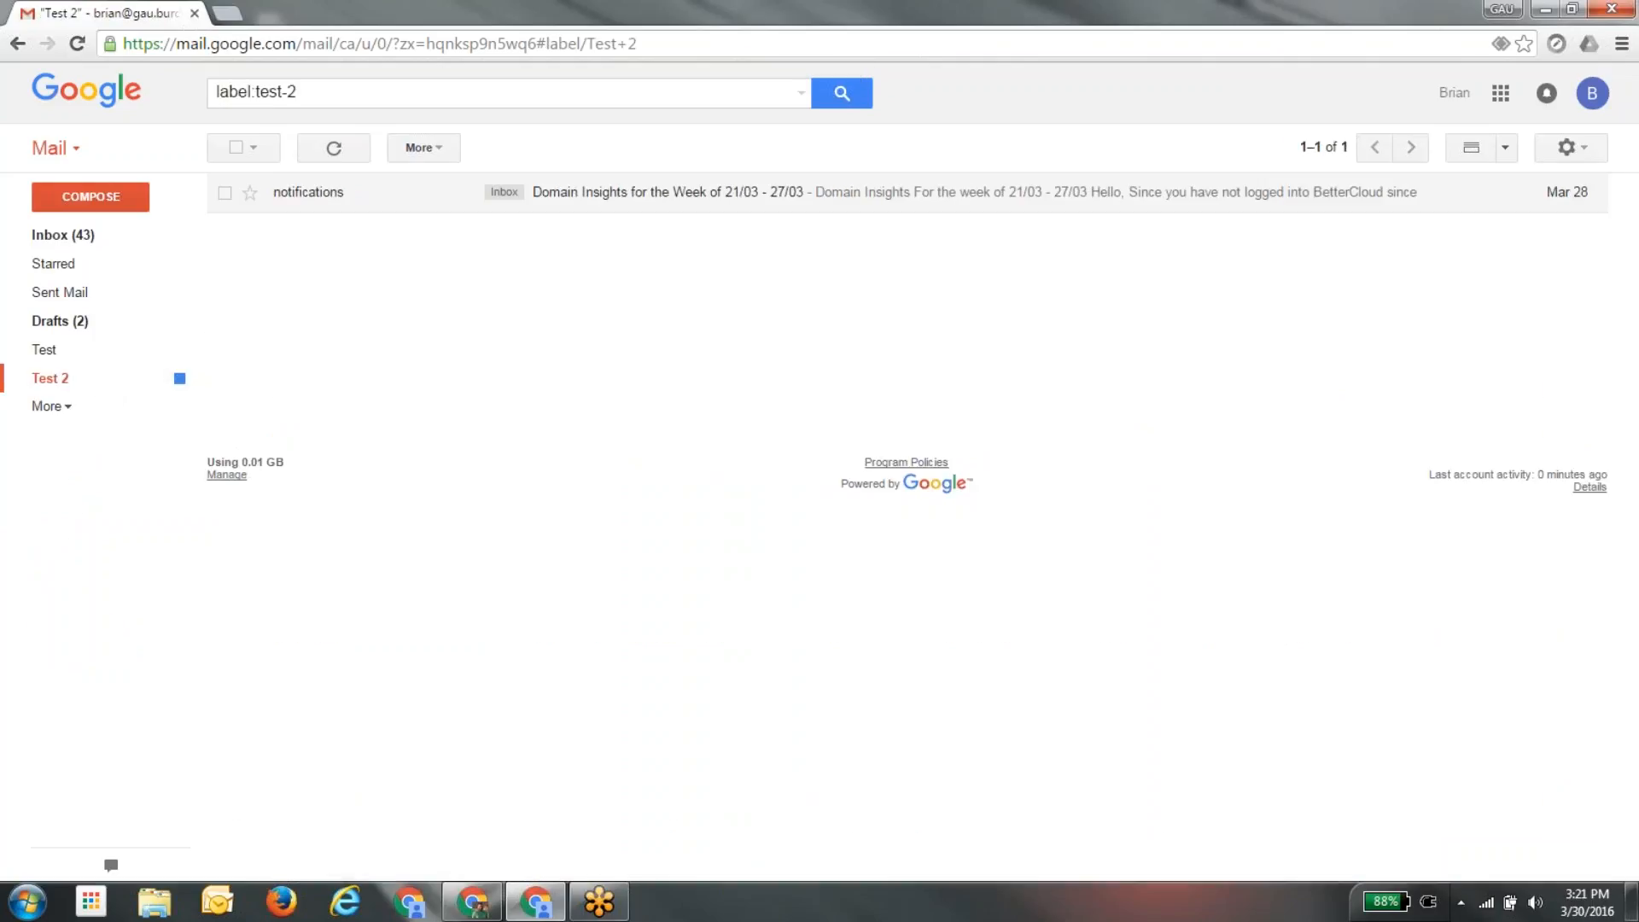
{"action": "key", "text": "ctrl"}
{"action": "key", "text": "ctrl"}
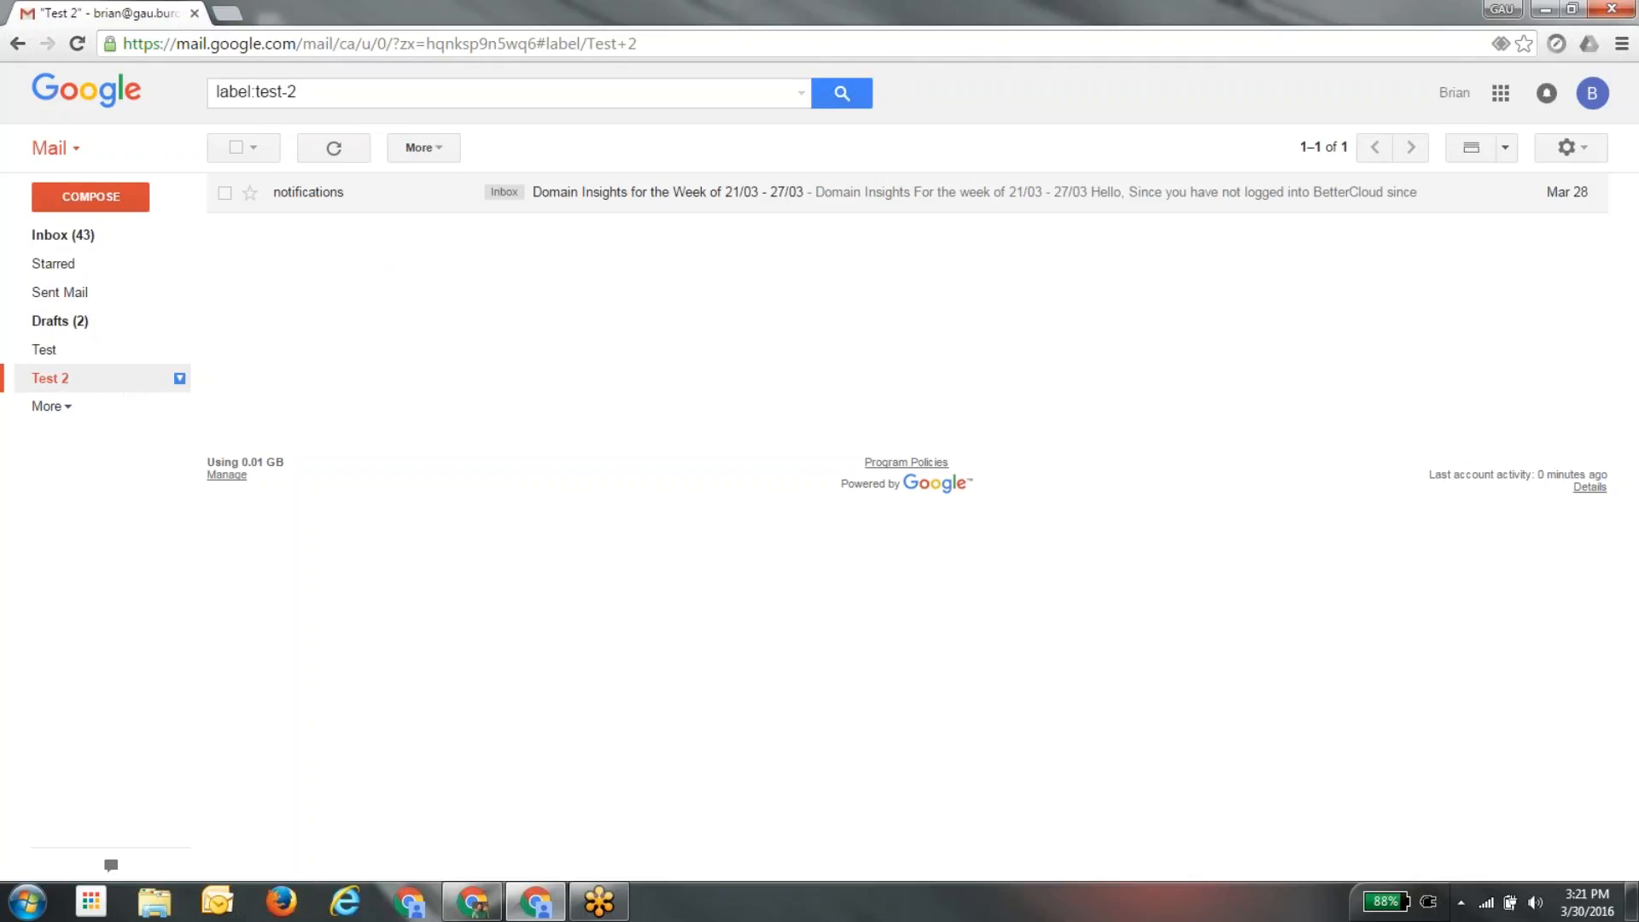
{"action": "left_click", "coordinate": [511, 208]}
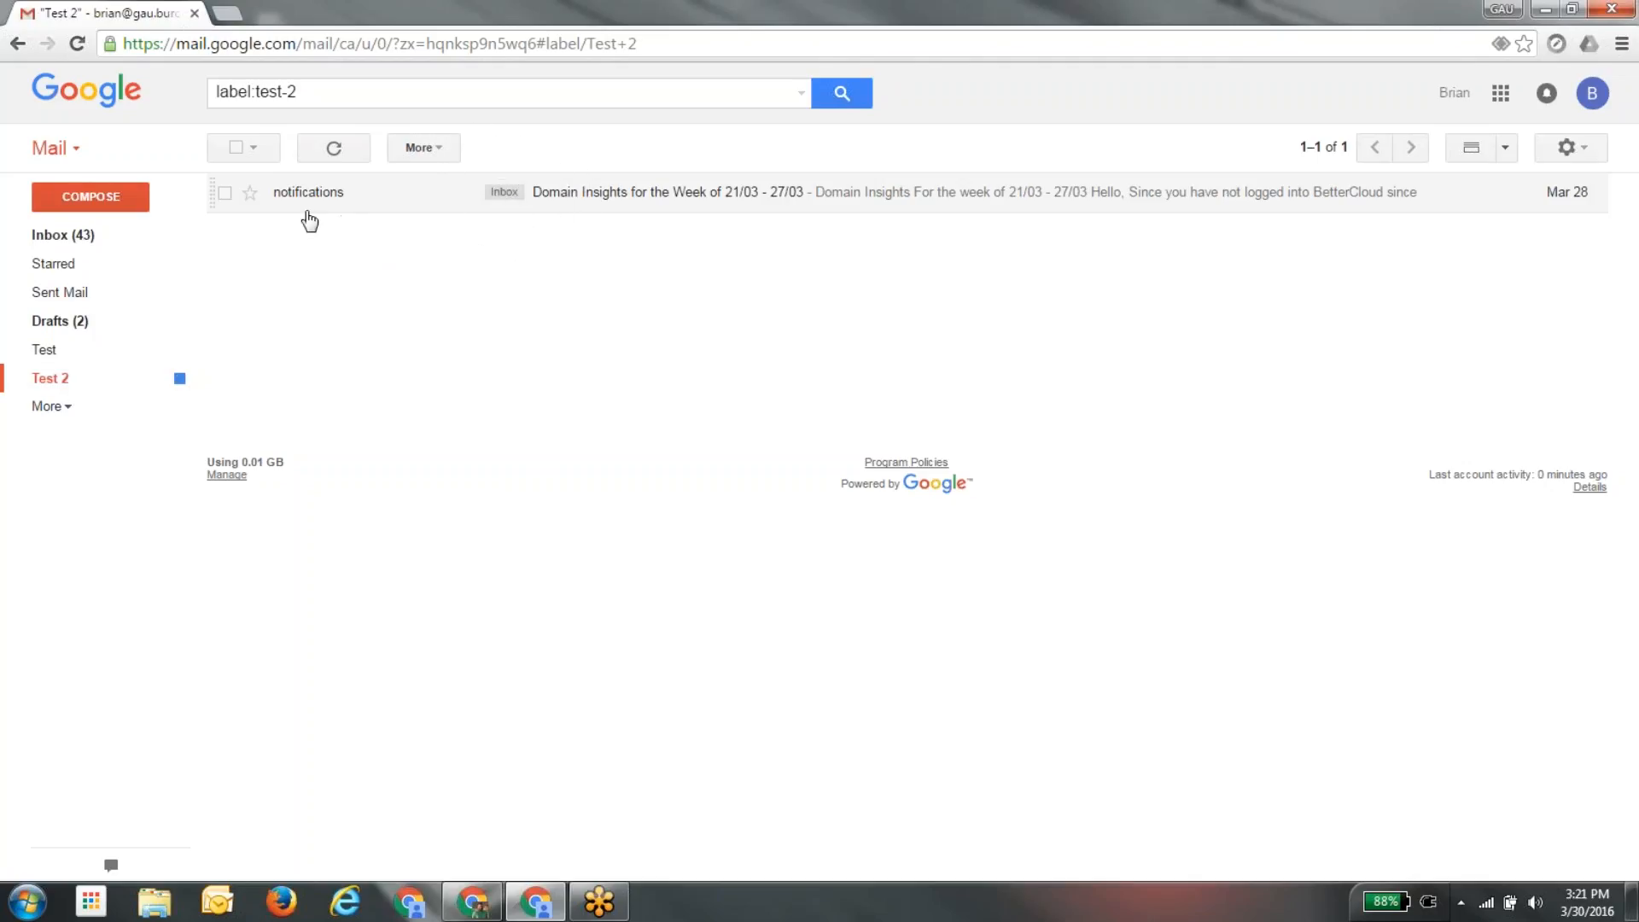
{"action": "left_click", "coordinate": [318, 94]}
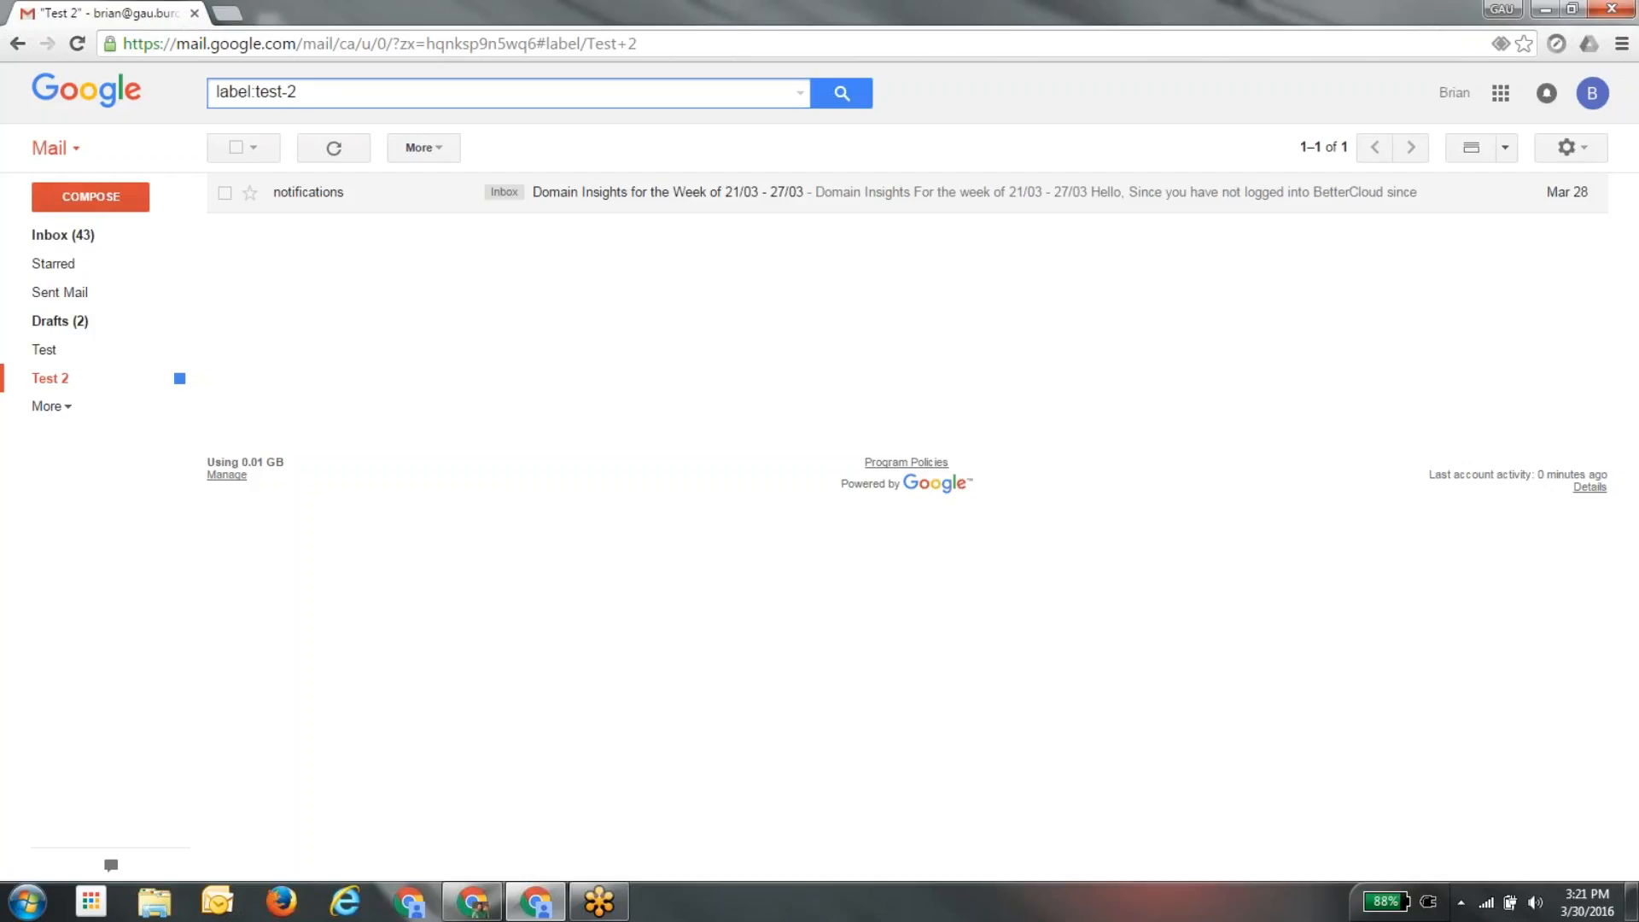
{"action": "left_click", "coordinate": [250, 99]}
{"action": "left_click", "coordinate": [109, 238]}
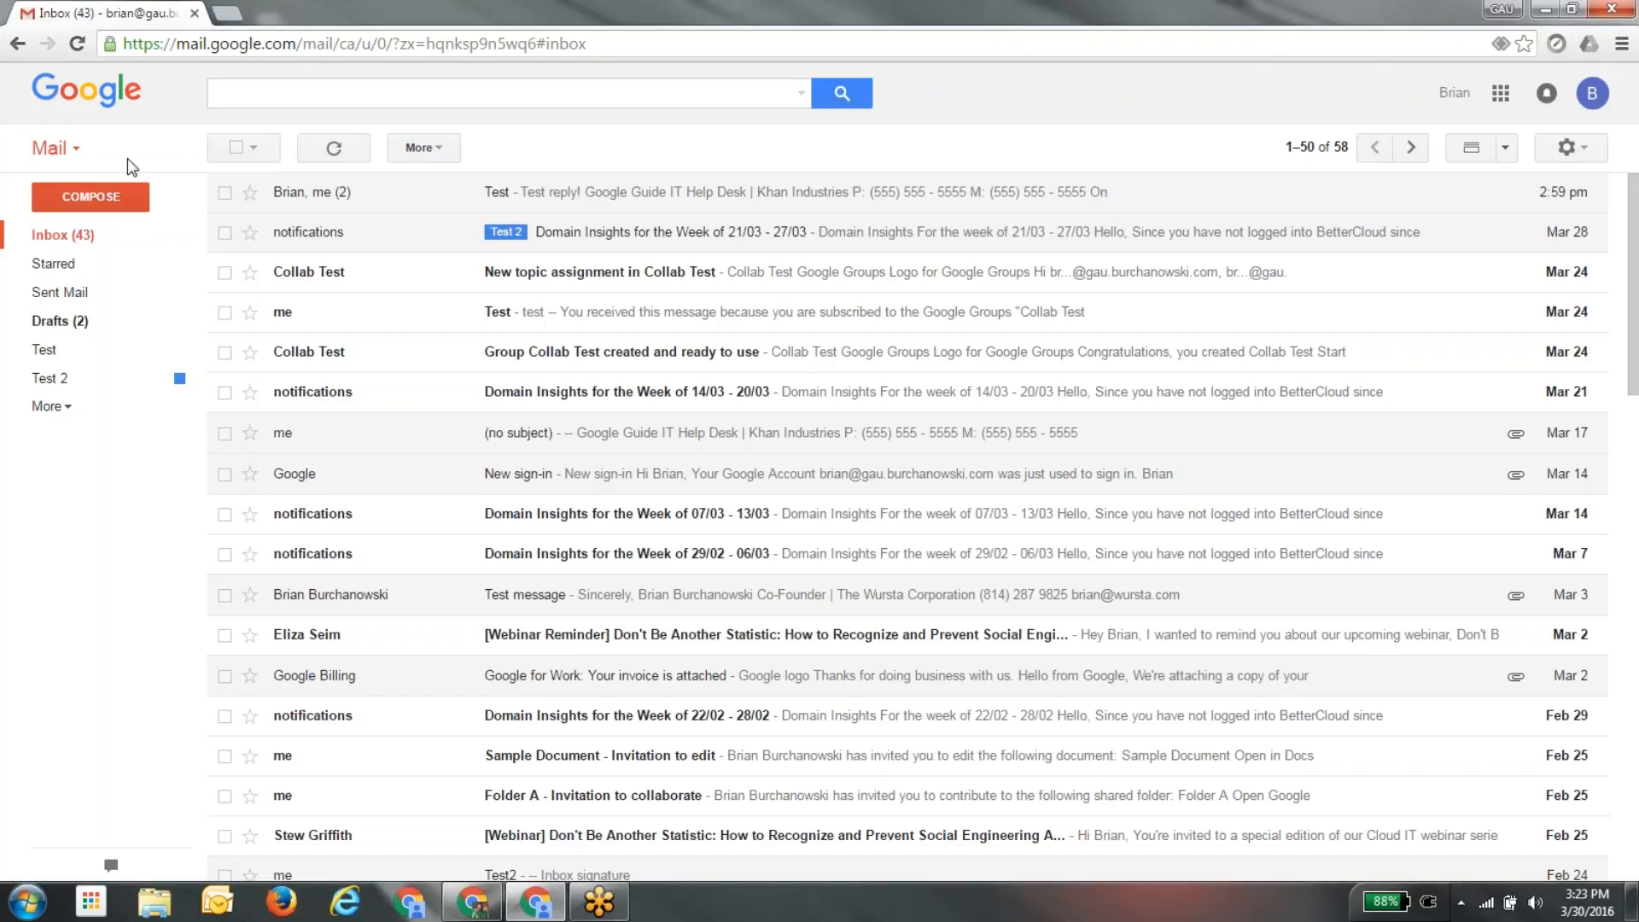
Archive the Domain Insights conversation labeled Test 2, check for it in All Mail, and return to the inbox.
{"action": "left_click", "coordinate": [224, 233]}
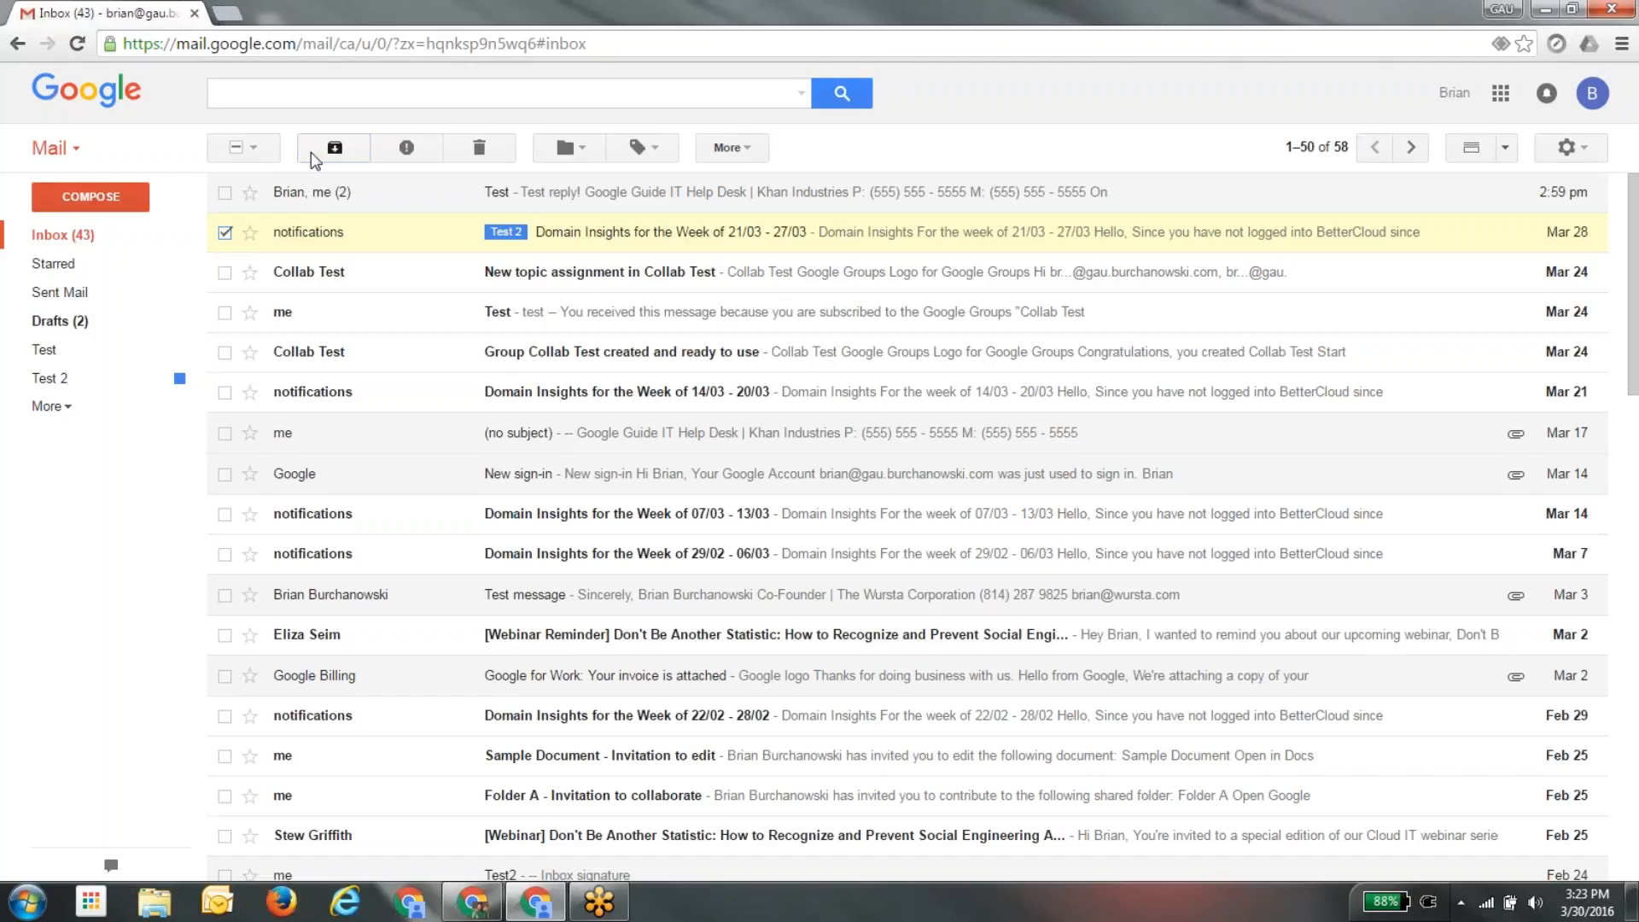
{"action": "left_click", "coordinate": [310, 152]}
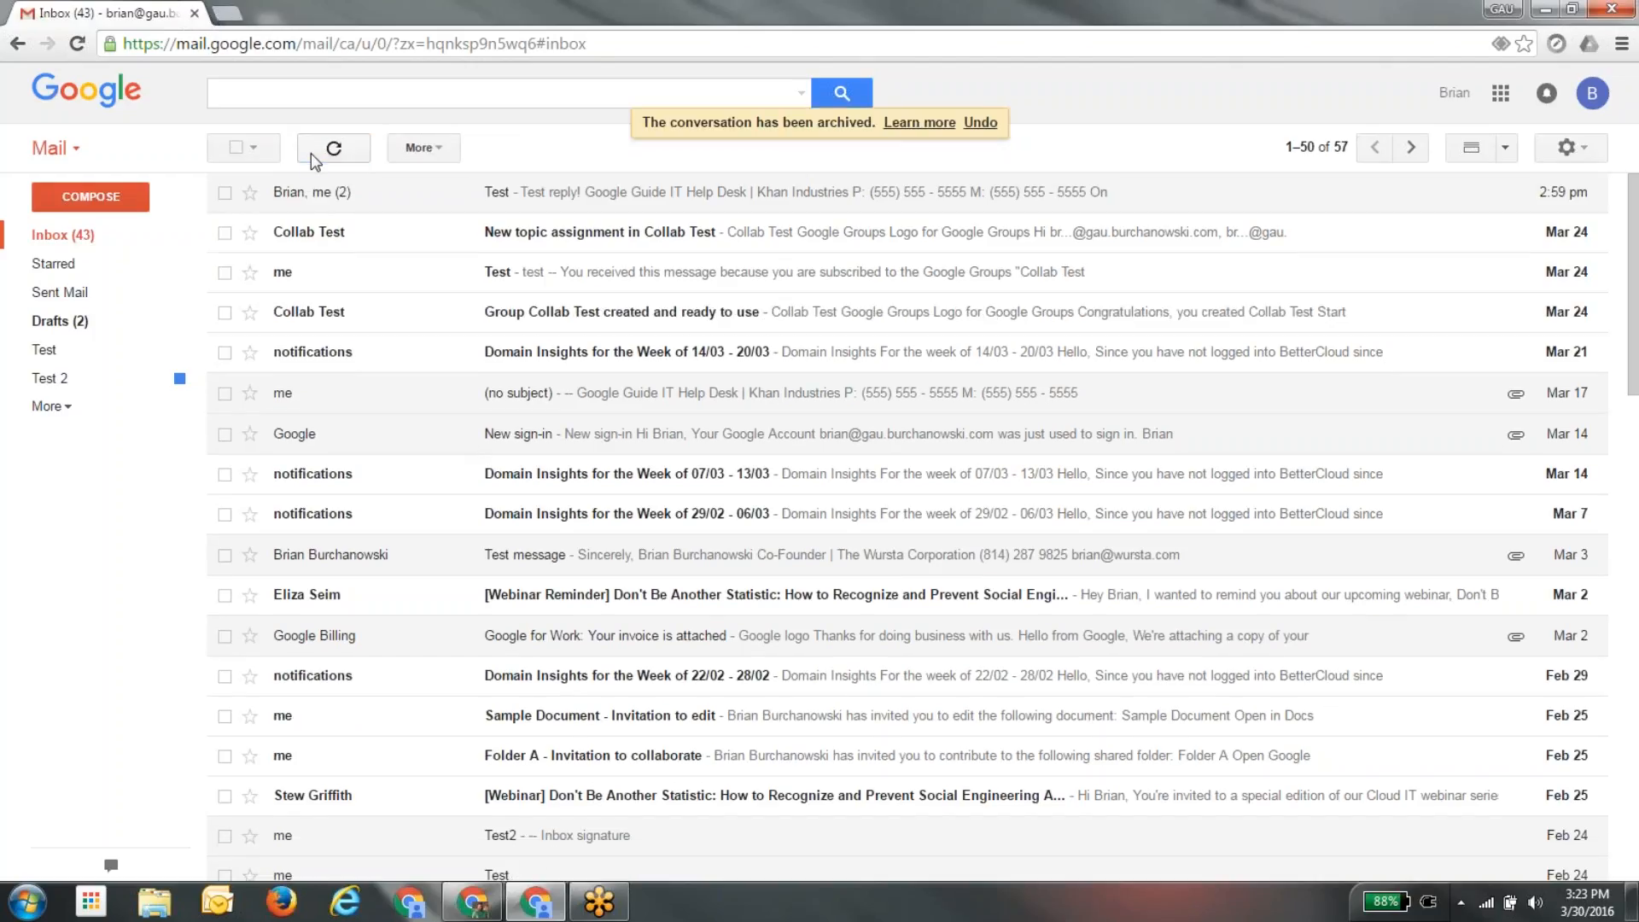
{"action": "left_click", "coordinate": [68, 403]}
{"action": "left_click", "coordinate": [66, 507]}
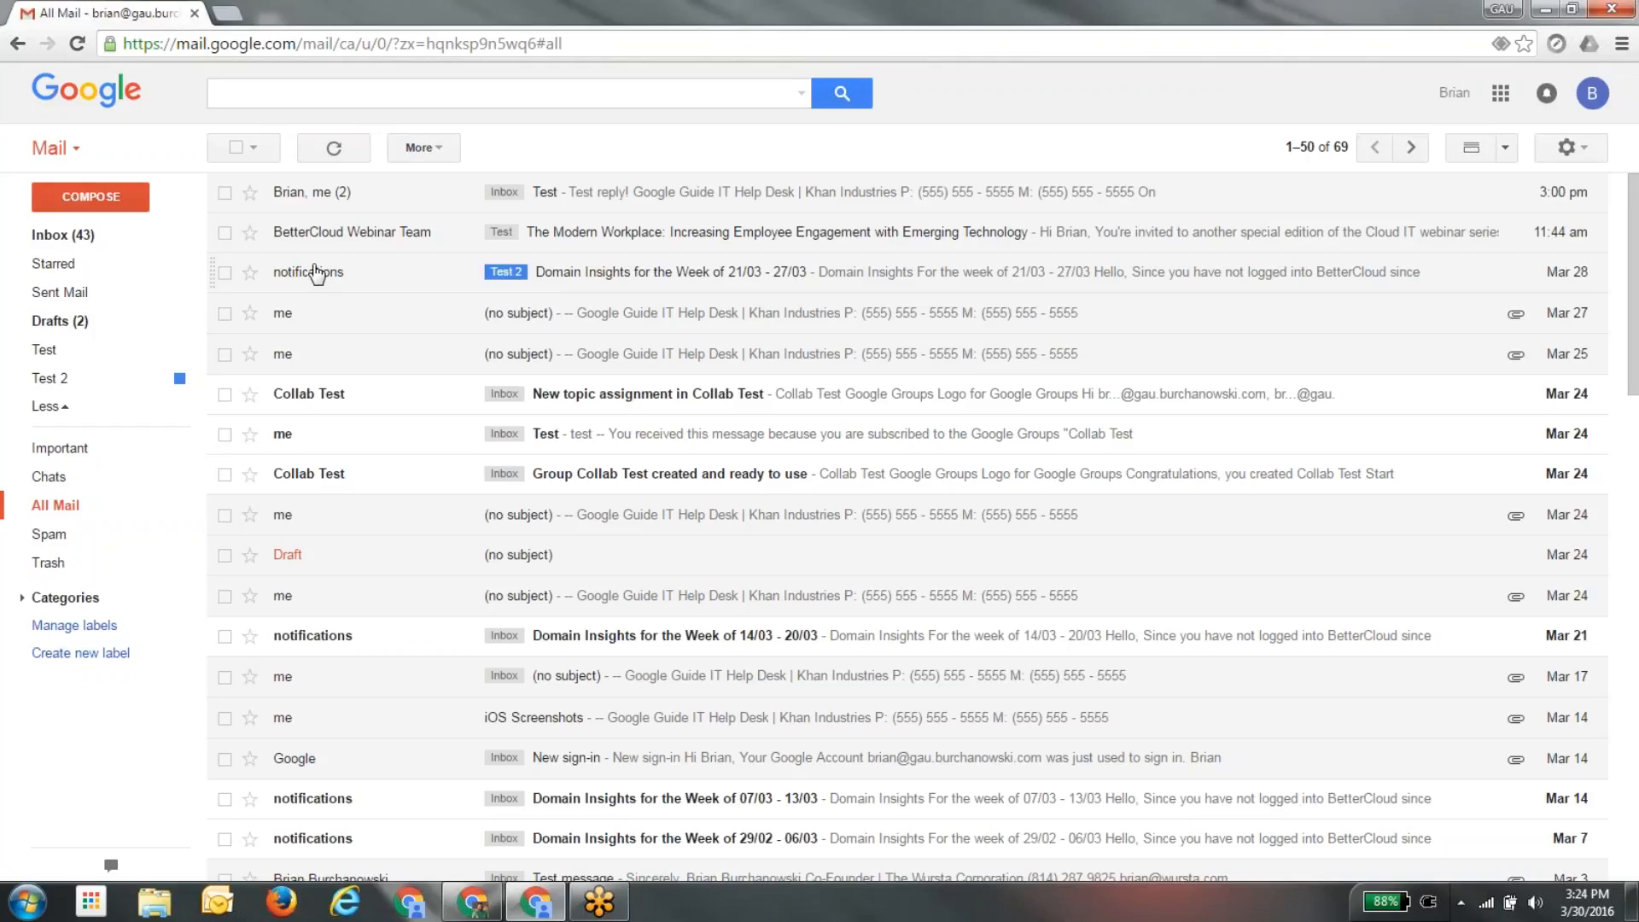
{"action": "left_click", "coordinate": [64, 235]}
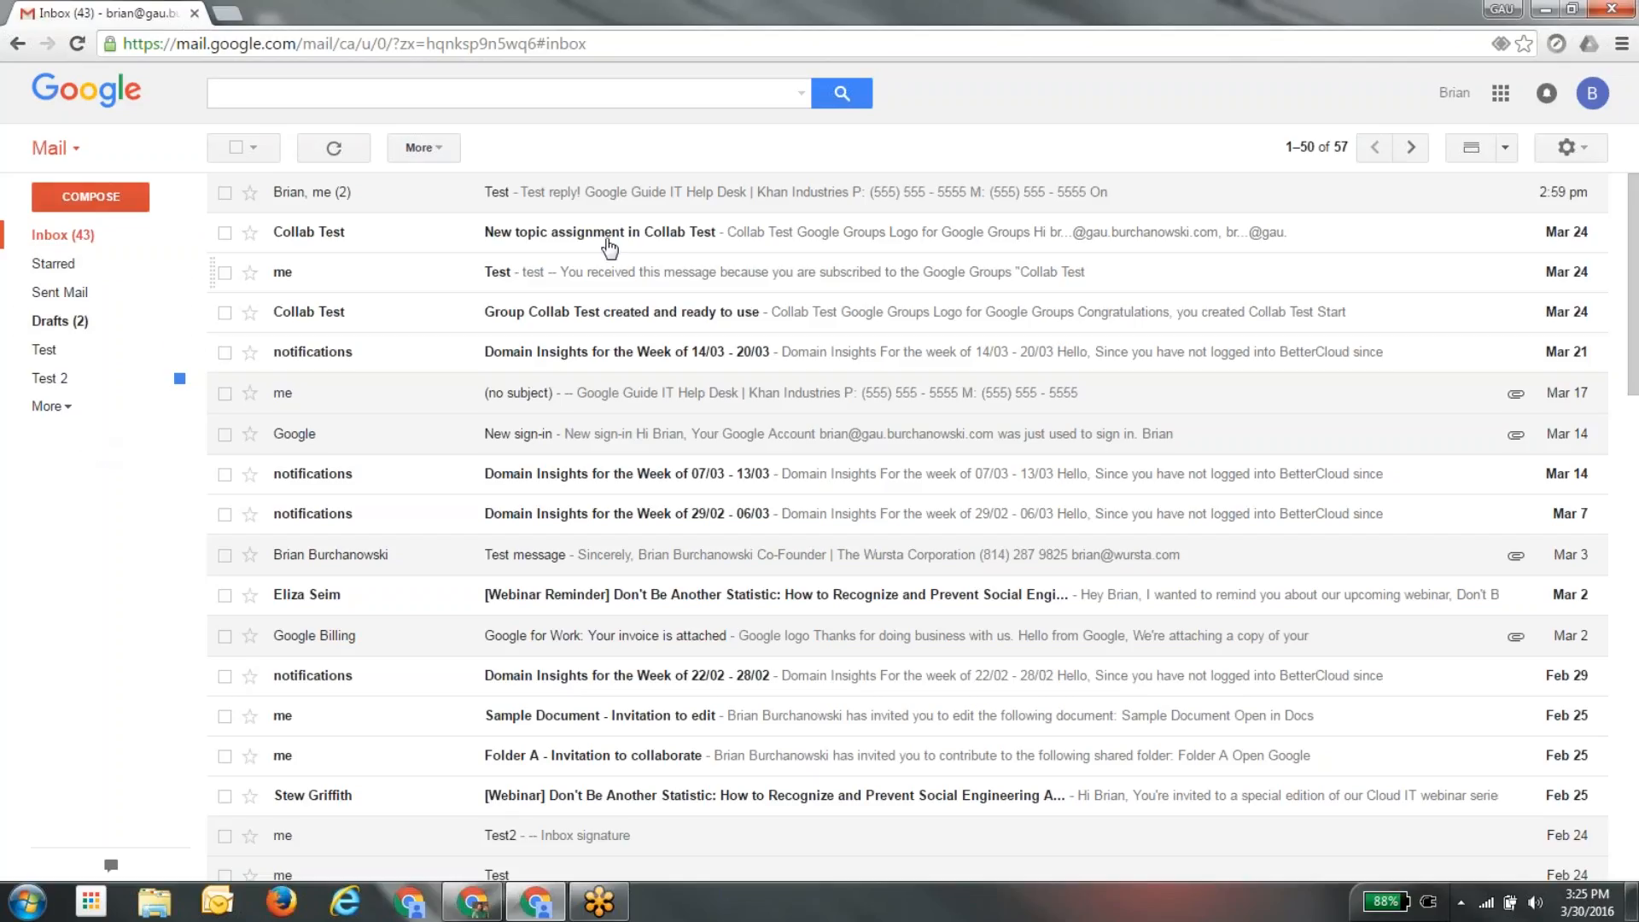
Start a mail filter from an advanced search of All Mail with bettercloud as the subject.
{"action": "left_click", "coordinate": [765, 104]}
{"action": "left_click", "coordinate": [795, 101]}
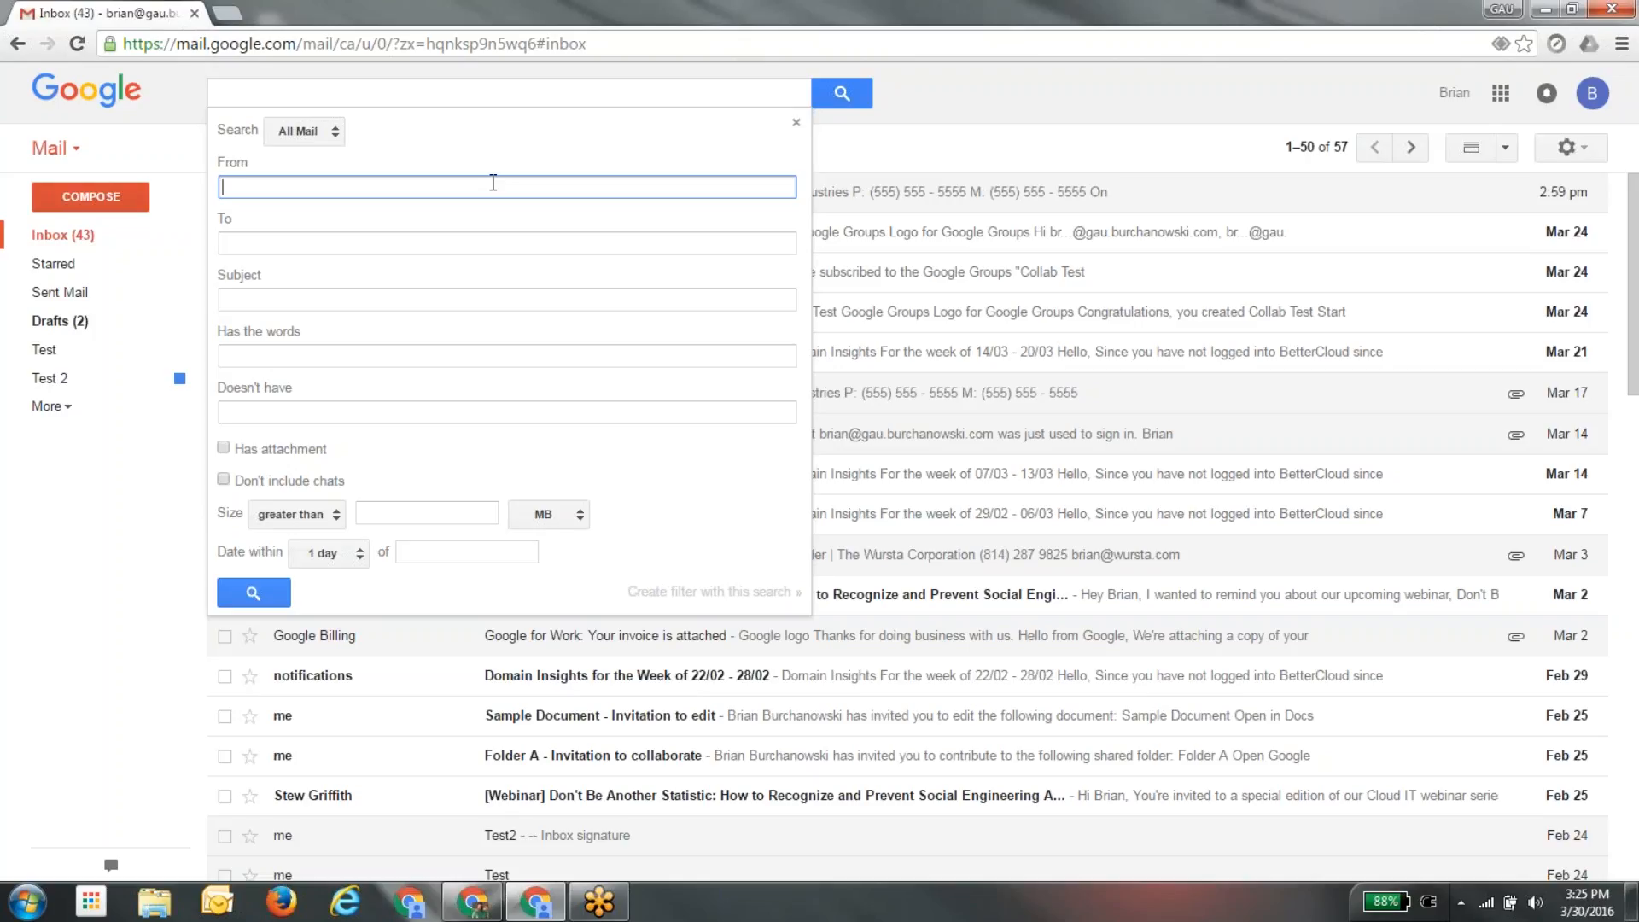
{"action": "left_click", "coordinate": [375, 302]}
{"action": "type", "text": "better"}
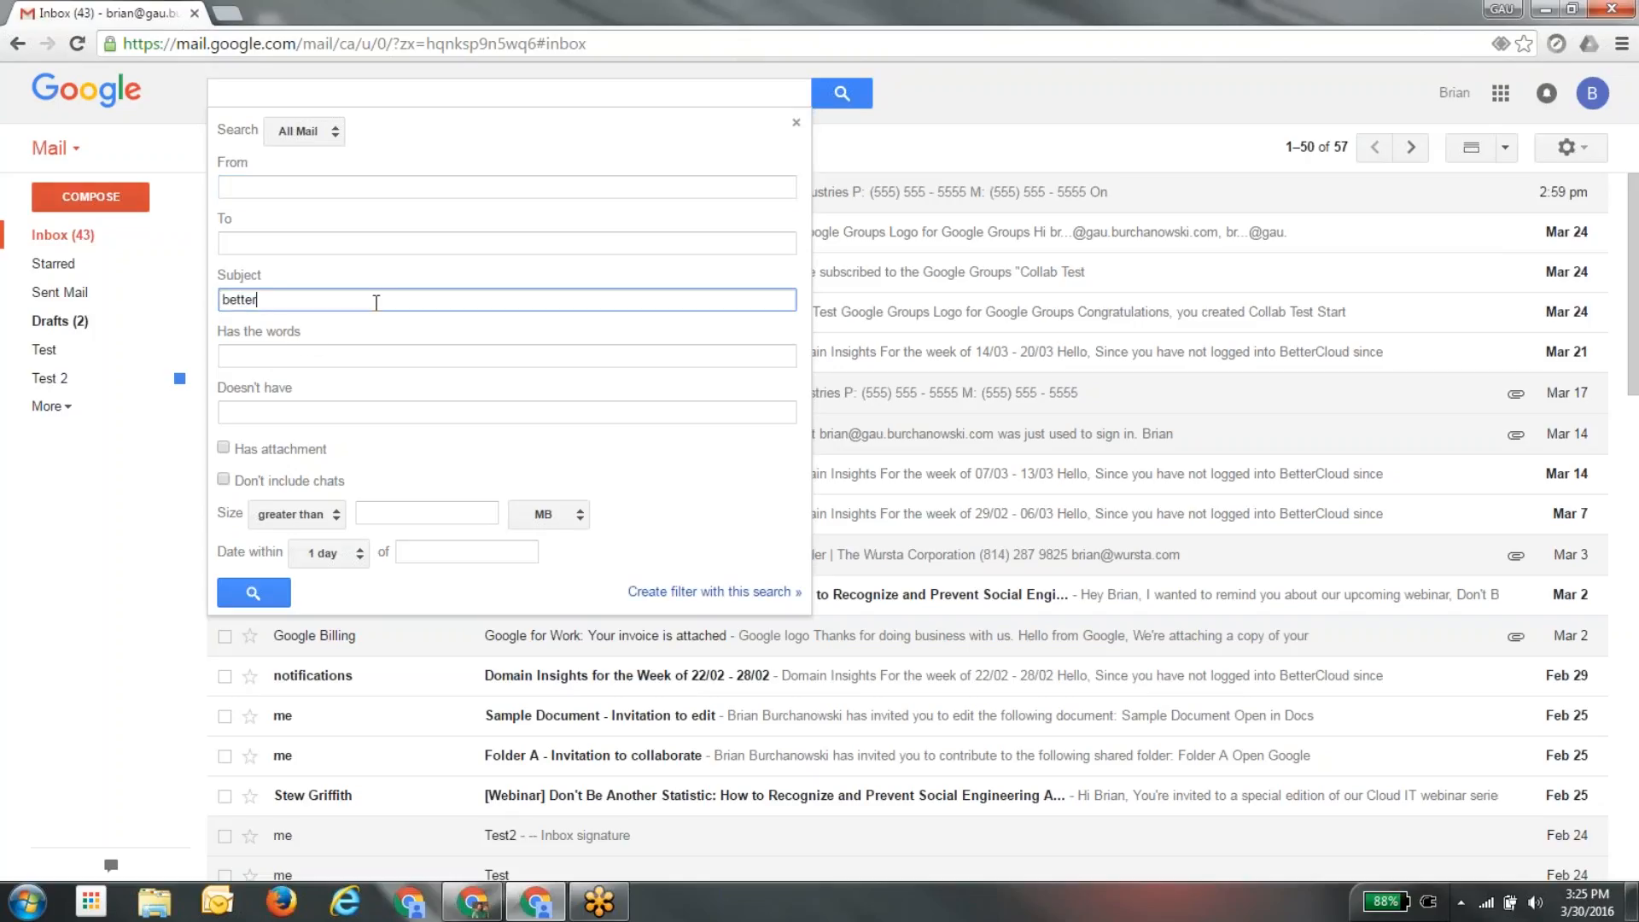
{"action": "type", "text": "cloud"}
{"action": "left_click", "coordinate": [739, 594]}
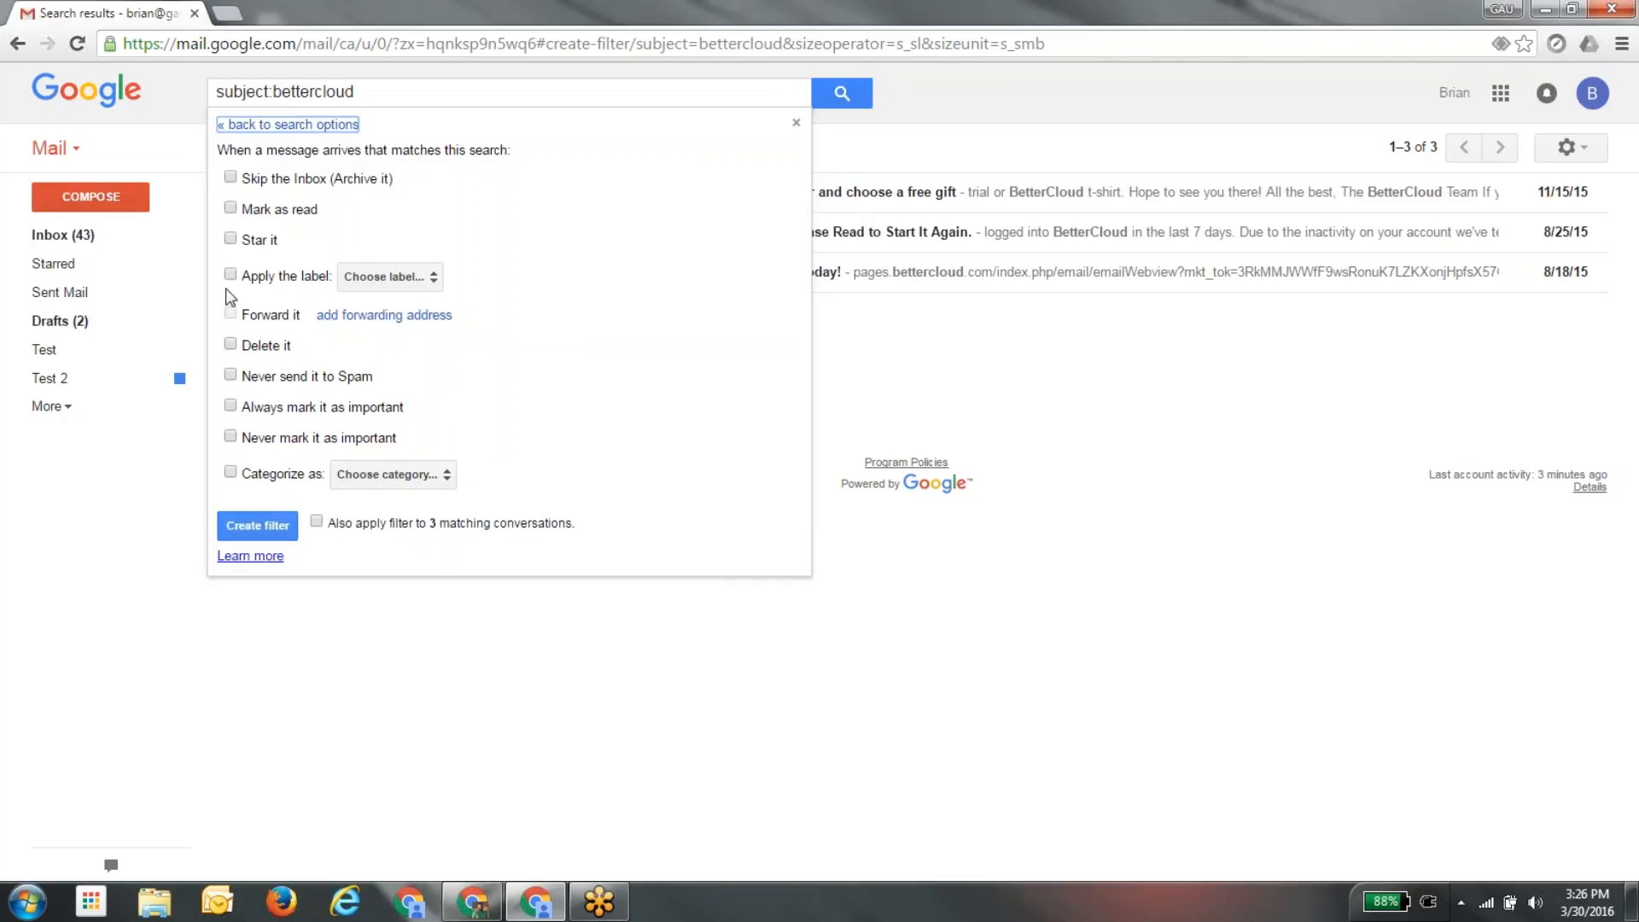
Create the filter so it applies the Test 2 label without skipping the inbox, and also apply it to matching conversations.
{"action": "left_click", "coordinate": [233, 271]}
{"action": "left_click", "coordinate": [233, 275]}
{"action": "left_click", "coordinate": [390, 275]}
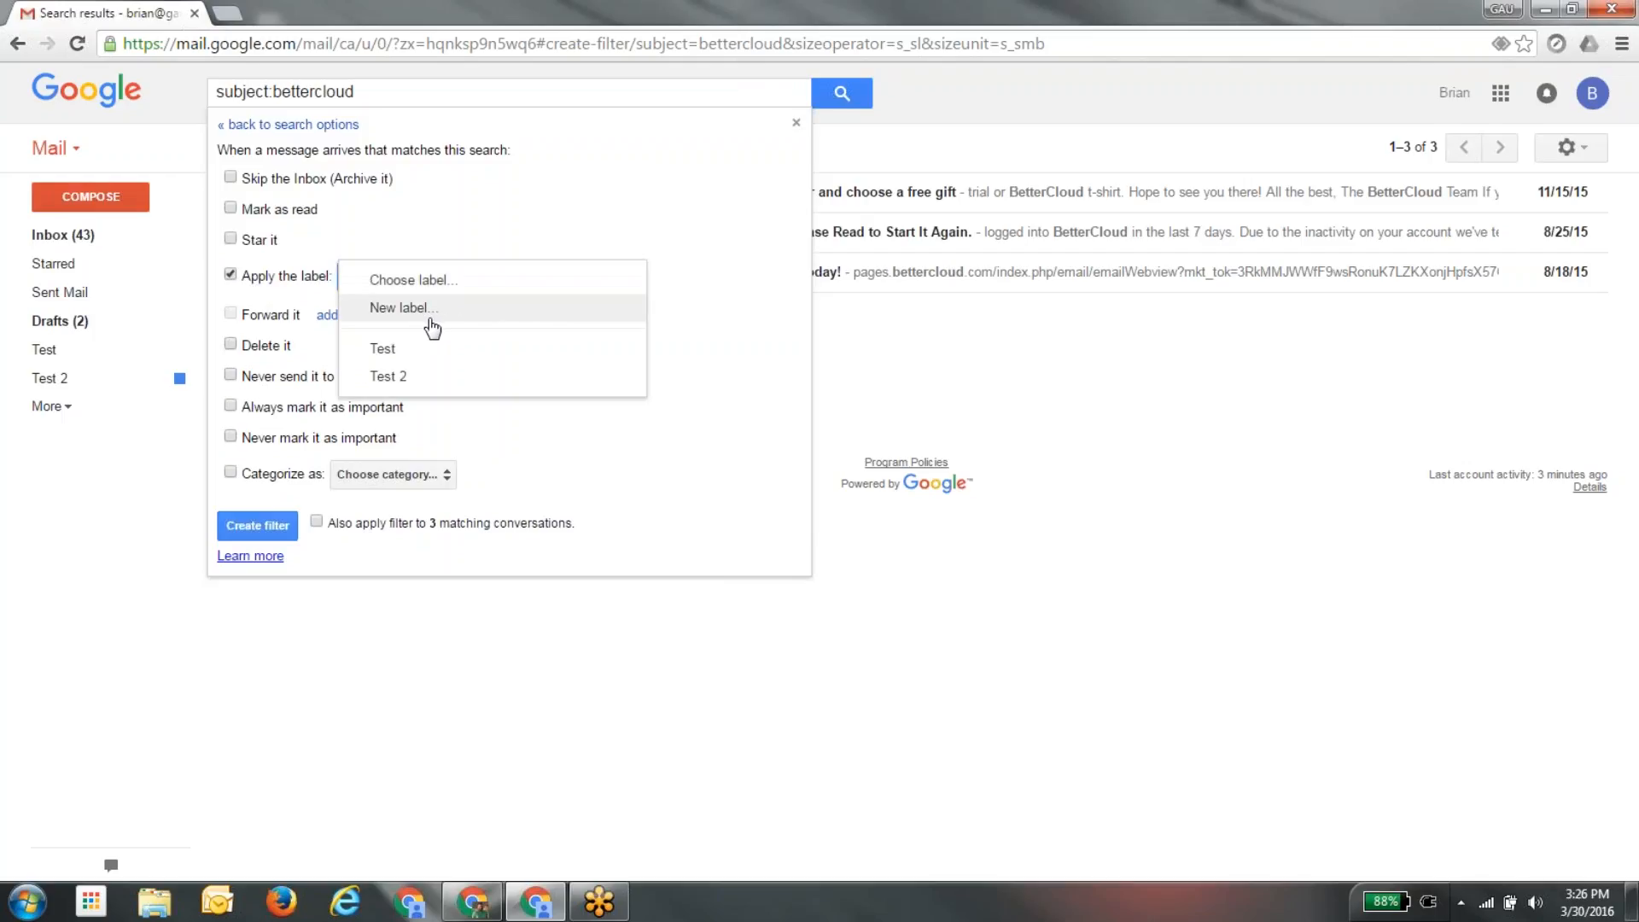
{"action": "left_click", "coordinate": [424, 375]}
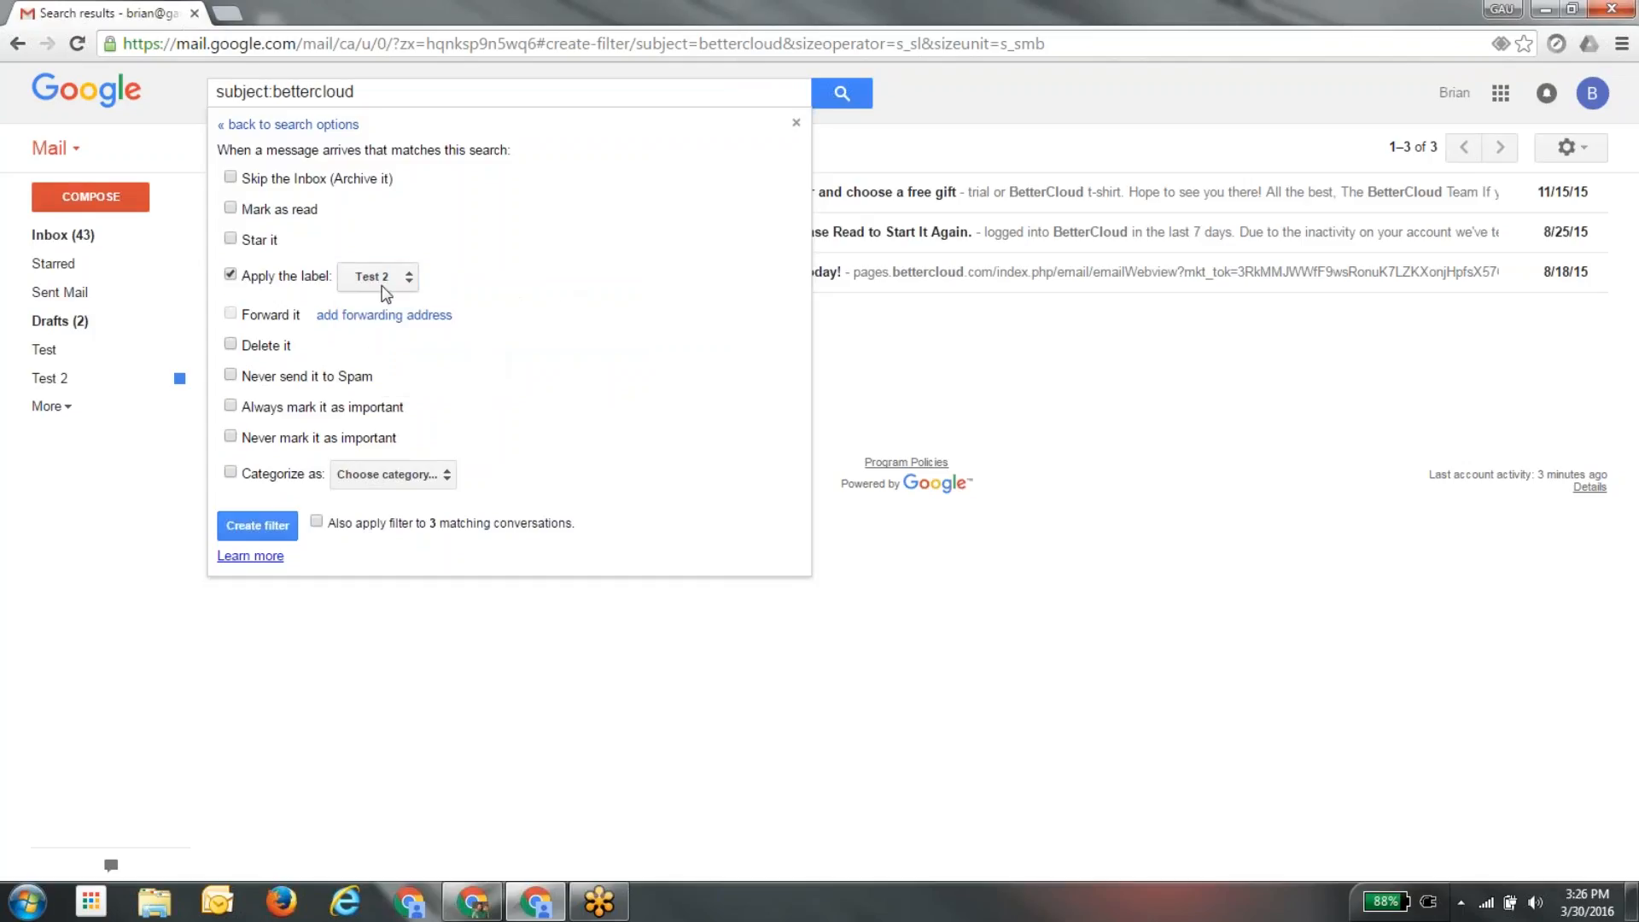
{"action": "left_click", "coordinate": [230, 178]}
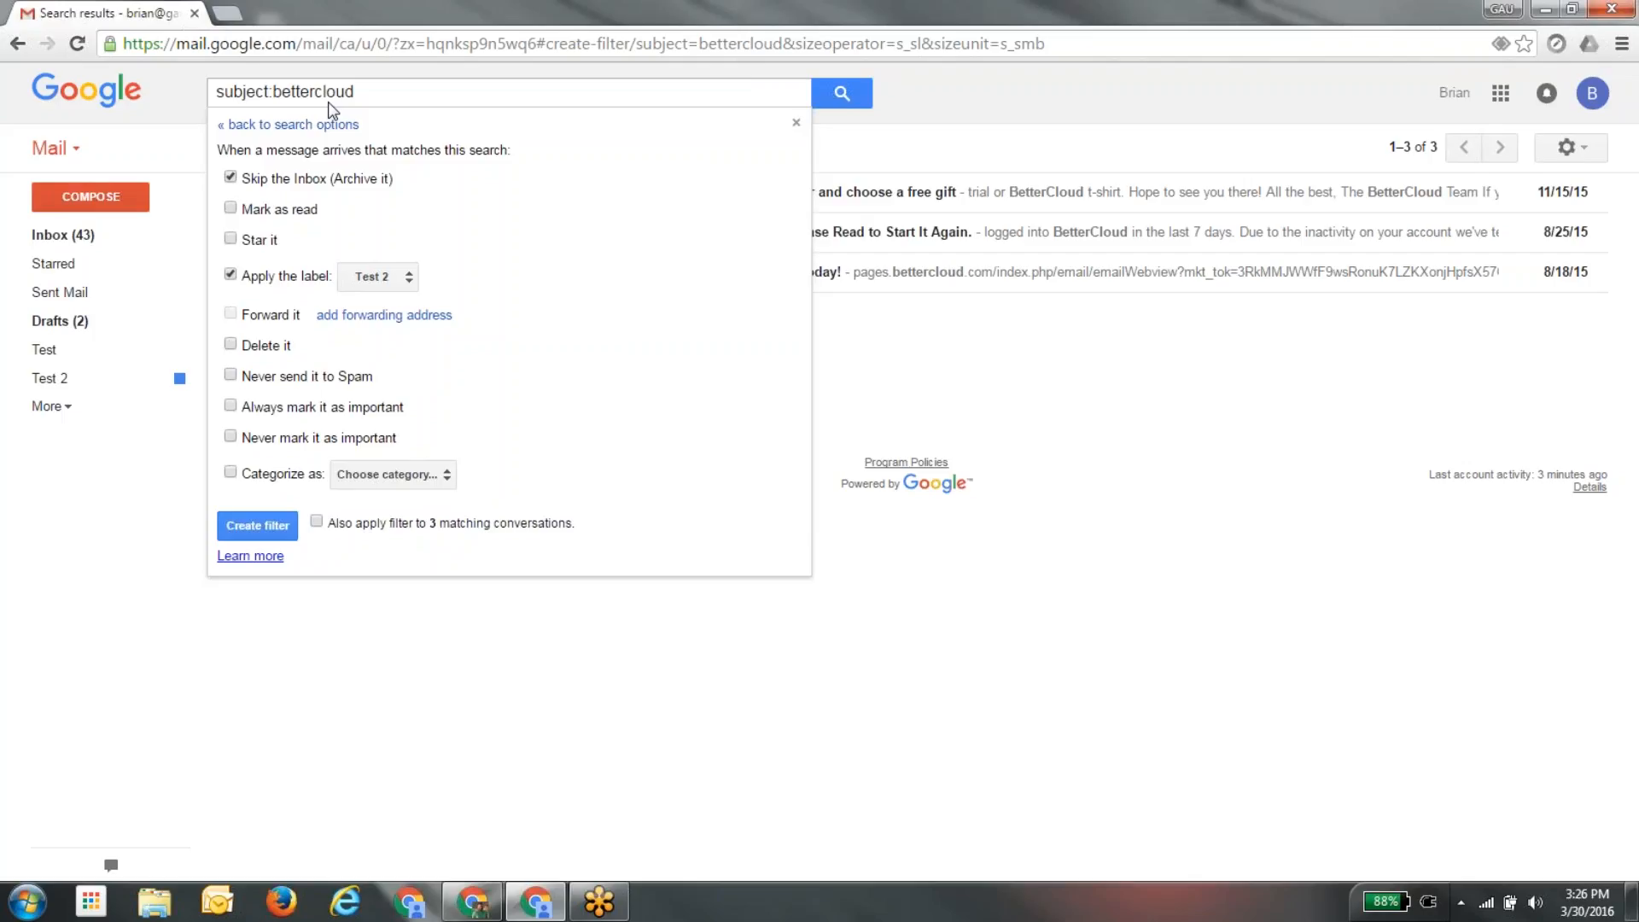
{"action": "left_click", "coordinate": [231, 177]}
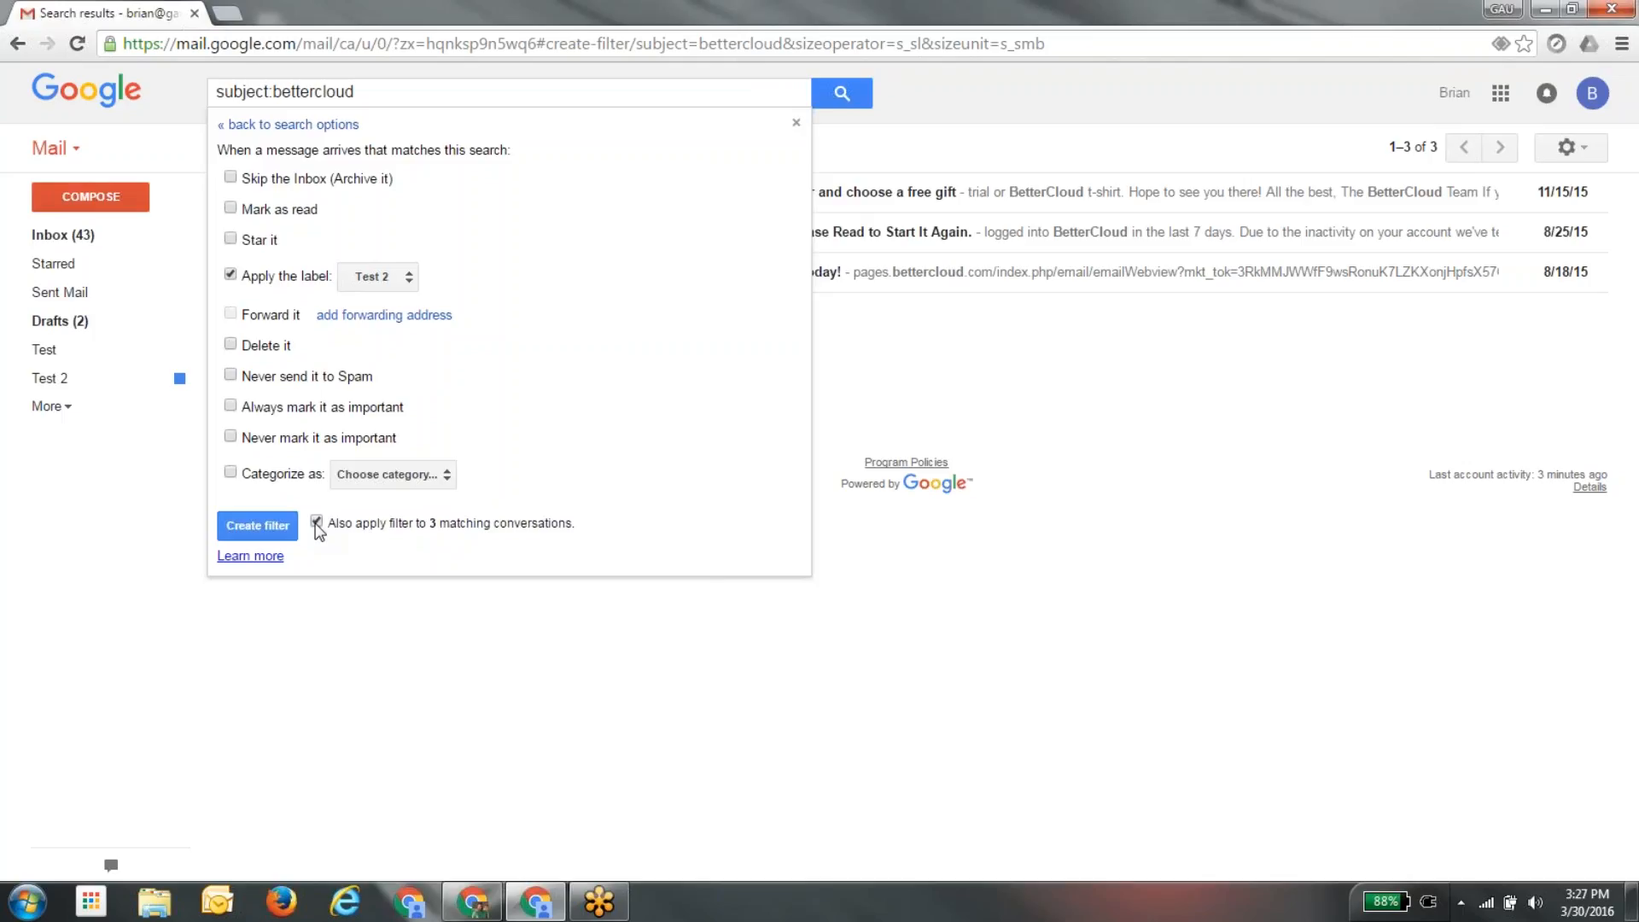
{"action": "left_click", "coordinate": [265, 530]}
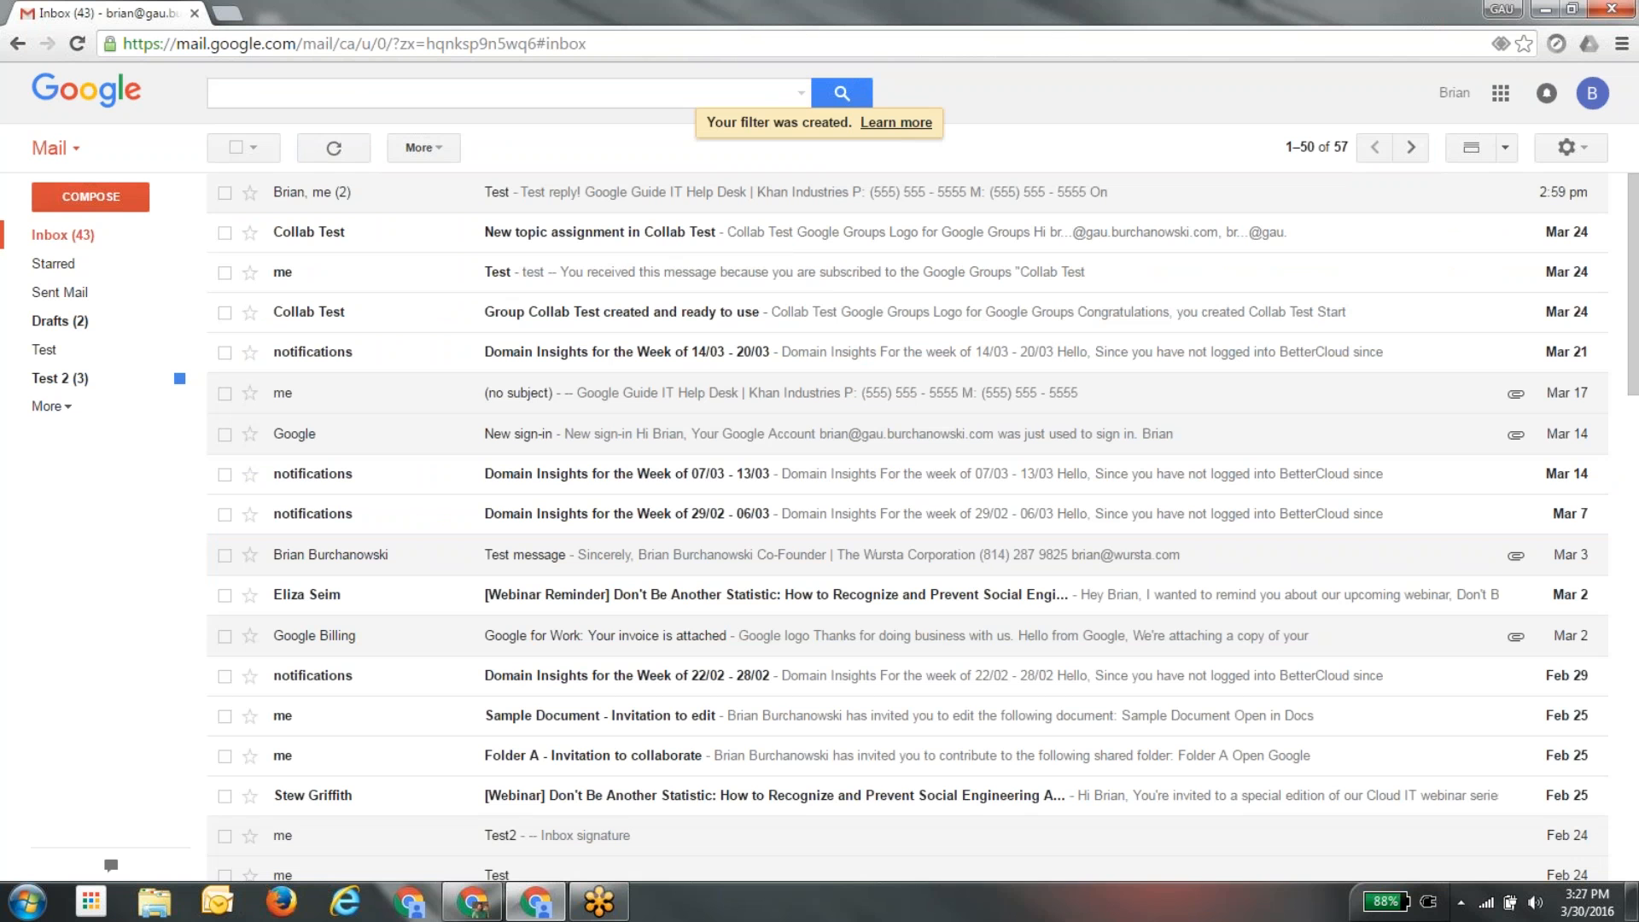
Look through the older inbox conversations to examine which BetterCloud messages carry the Test 2 label.
{"action": "scroll", "coordinate": [581, 520], "scroll_direction": "down", "scroll_amount": 10}
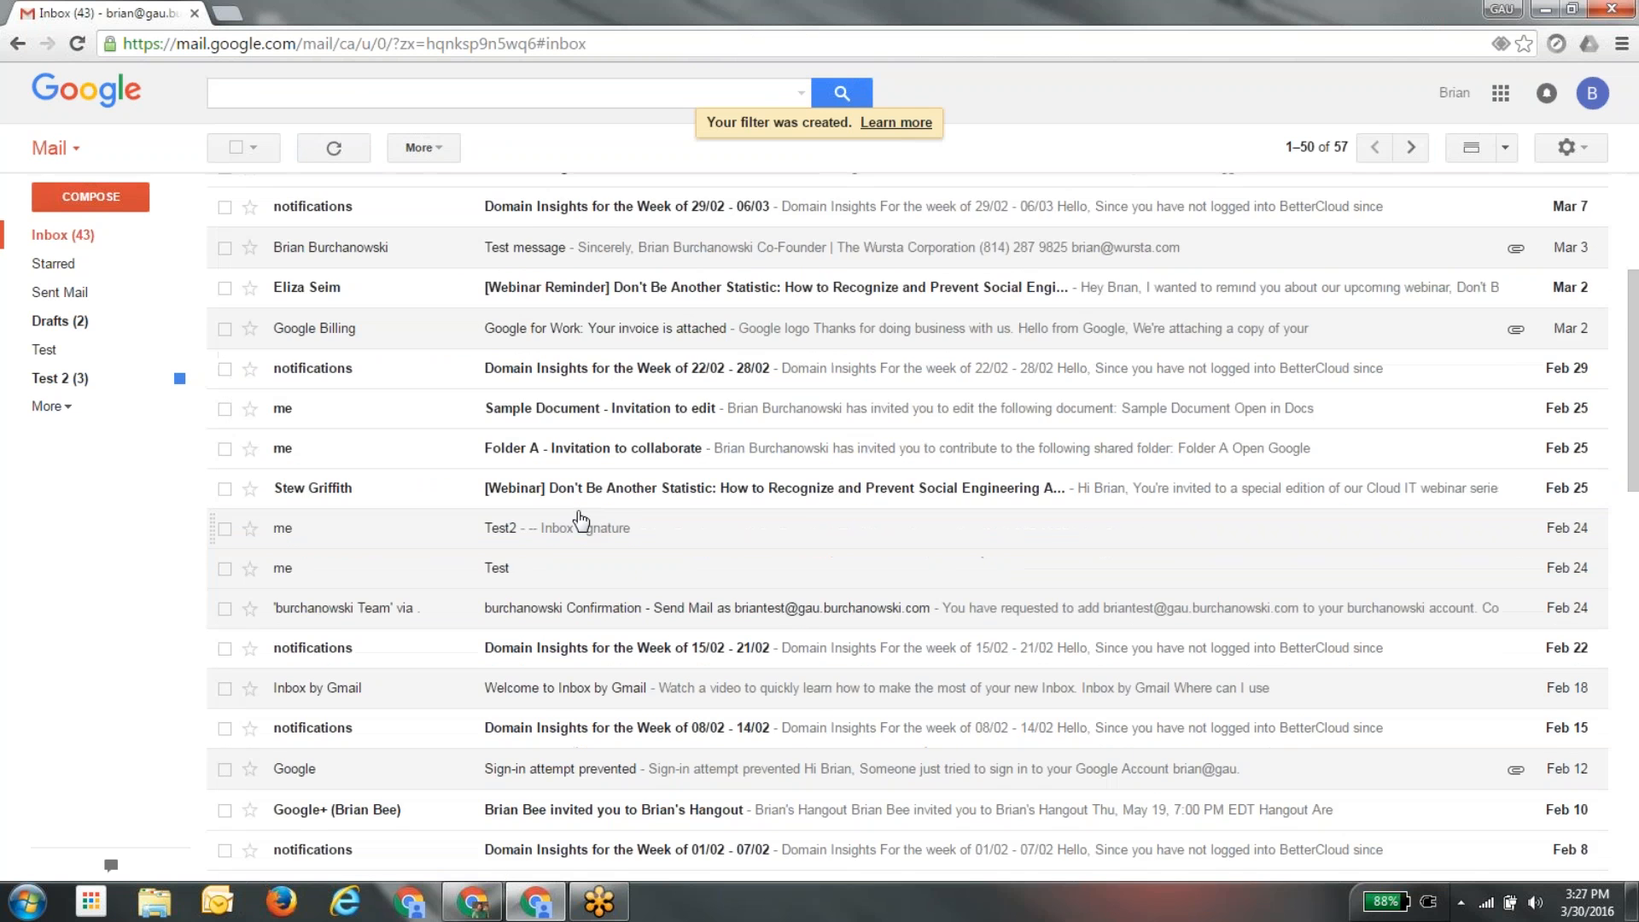
{"action": "scroll", "coordinate": [581, 520], "scroll_direction": "down", "scroll_amount": 5}
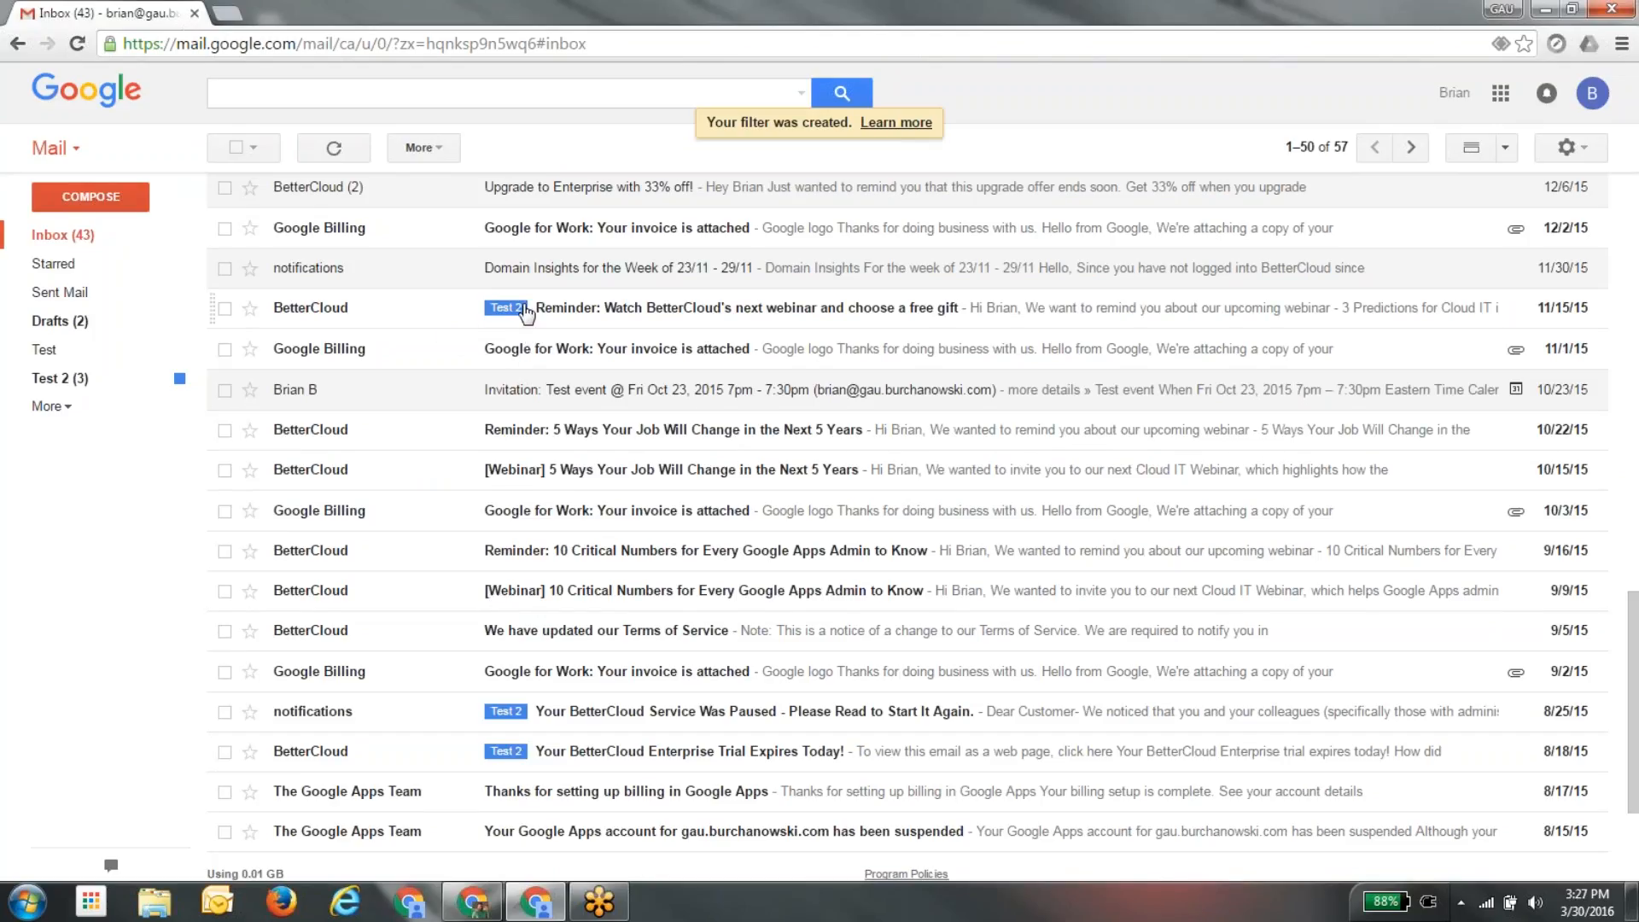
{"action": "scroll", "coordinate": [538, 529], "scroll_direction": "down", "scroll_amount": 3}
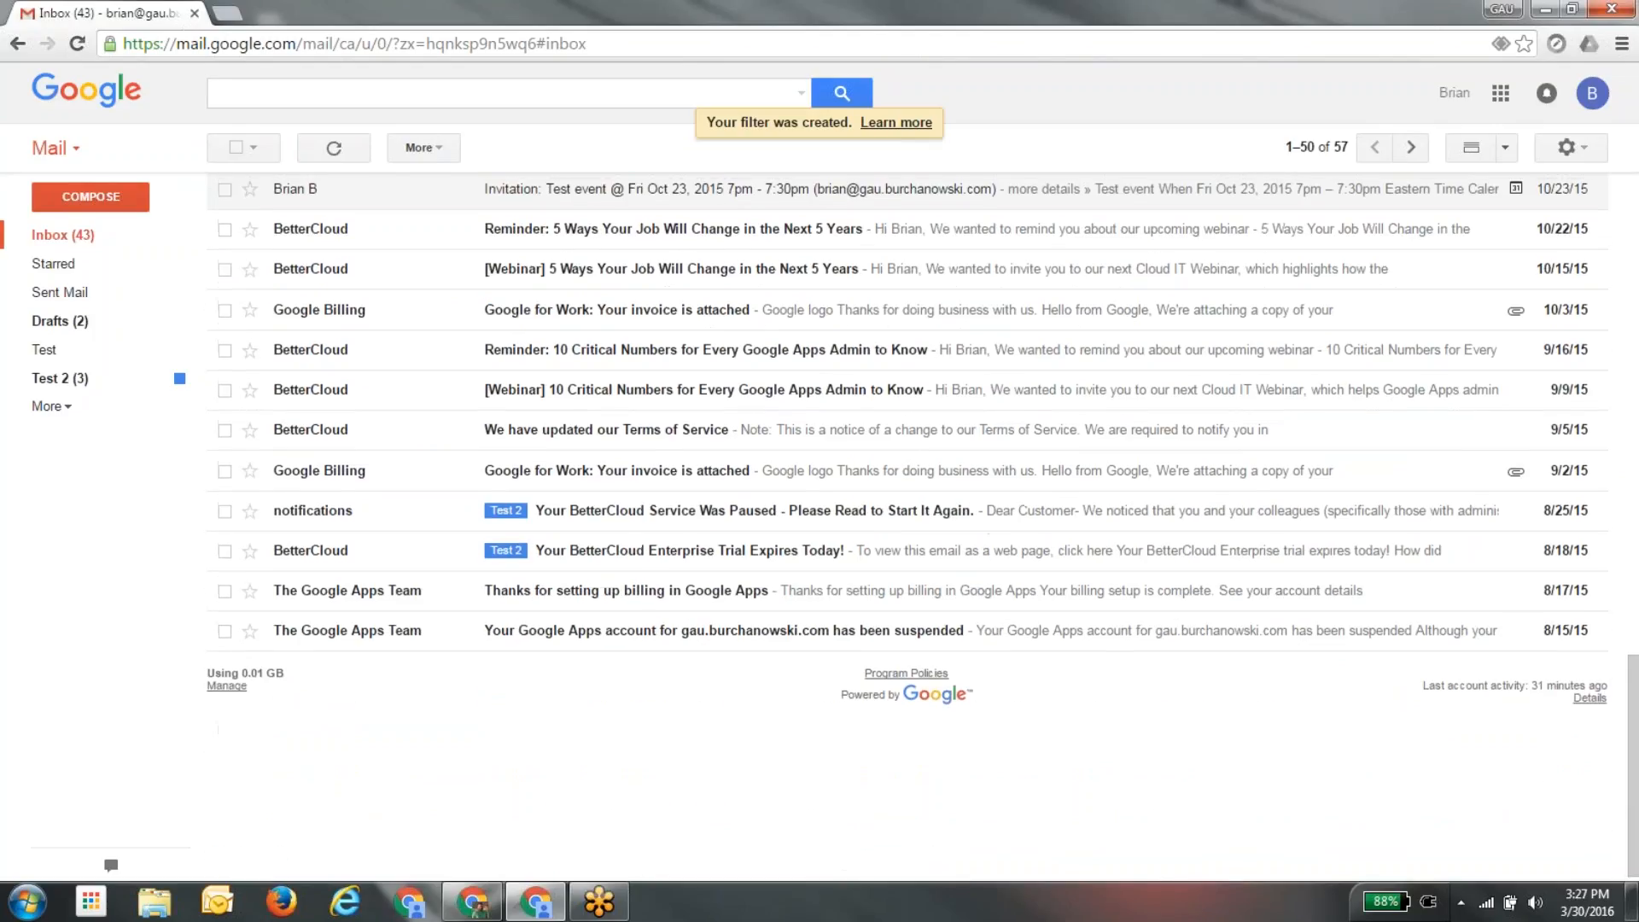
{"action": "scroll", "coordinate": [588, 460], "scroll_direction": "up", "scroll_amount": 3}
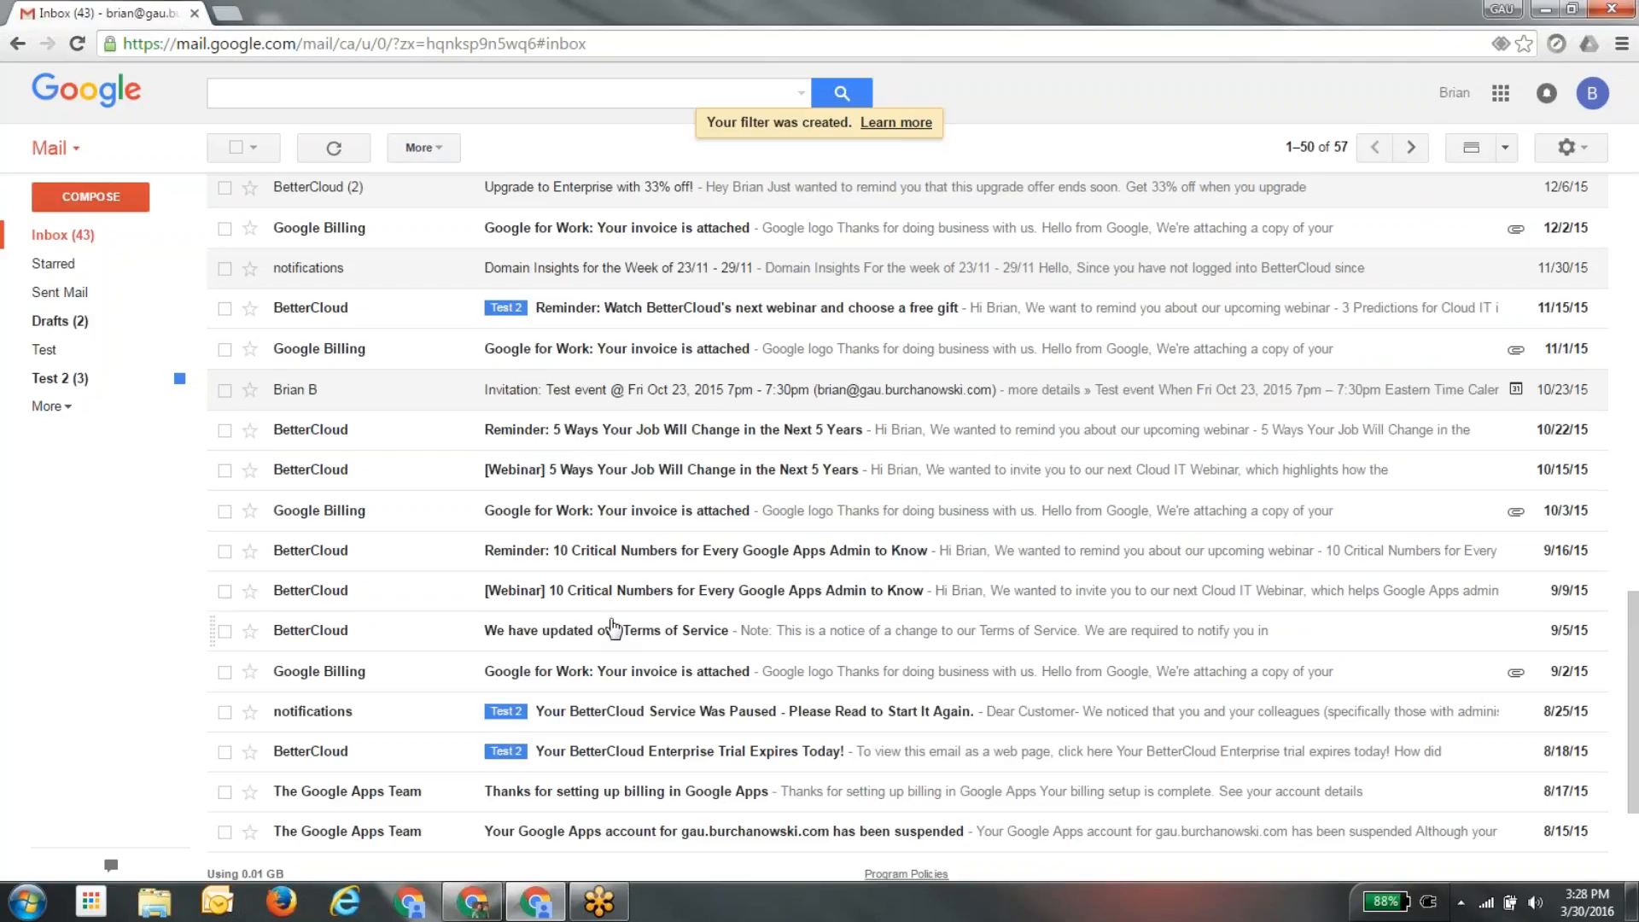
{"action": "scroll", "coordinate": [642, 636], "scroll_direction": "up", "scroll_amount": 3}
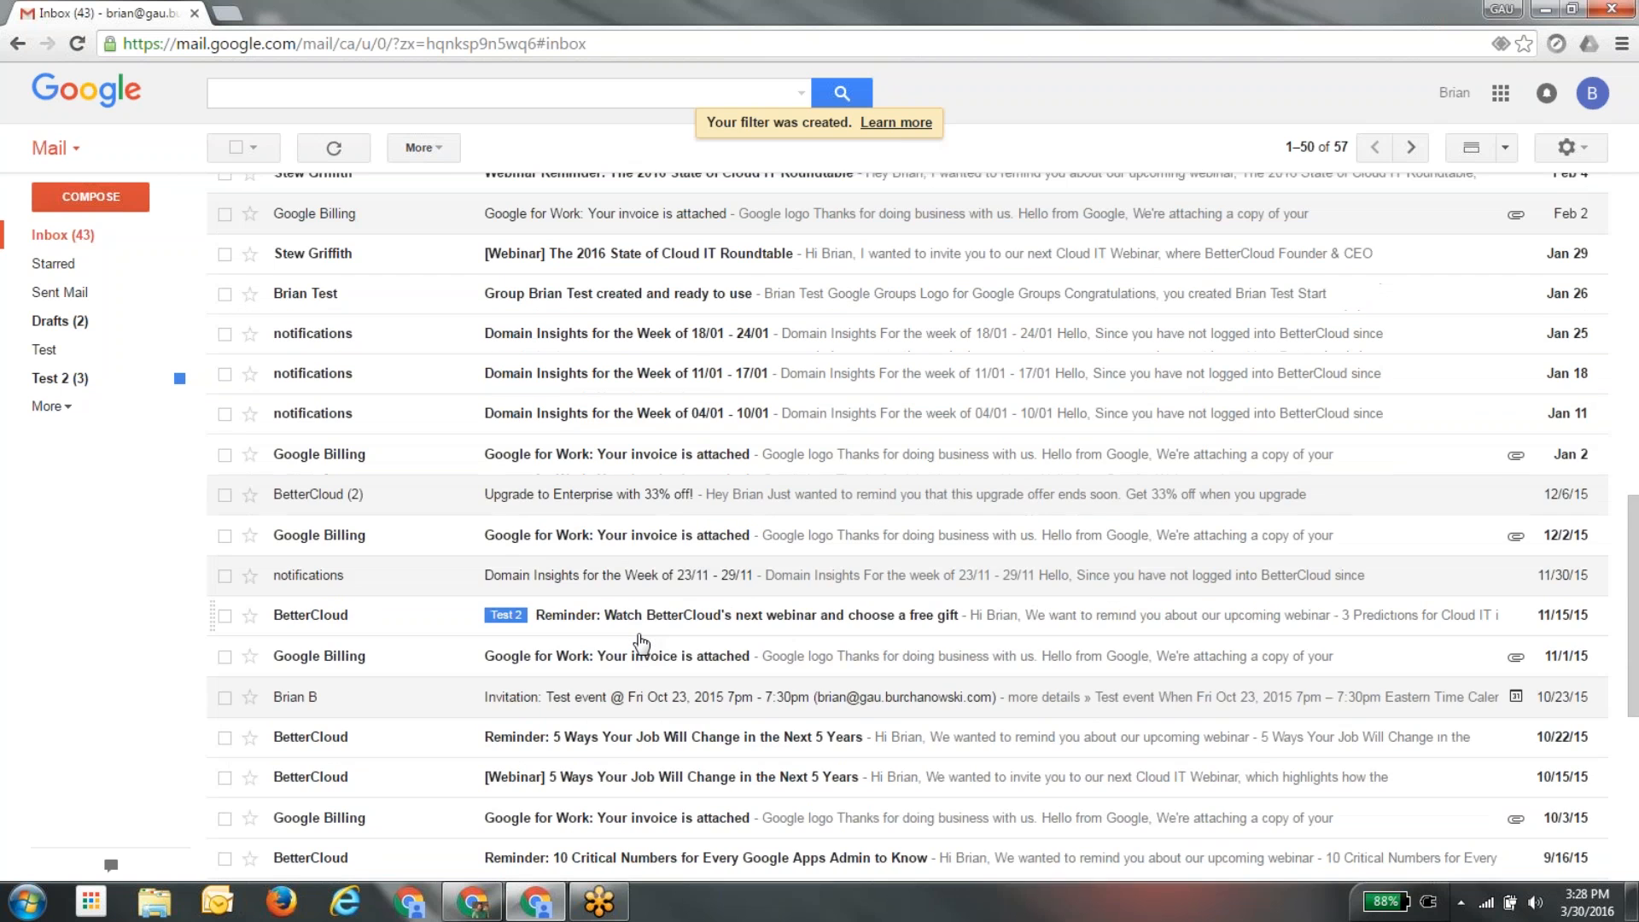
Go back to the newest inbox mail and open the Test conversation that contains three messages.
{"action": "scroll", "coordinate": [642, 642], "scroll_direction": "up", "scroll_amount": 8}
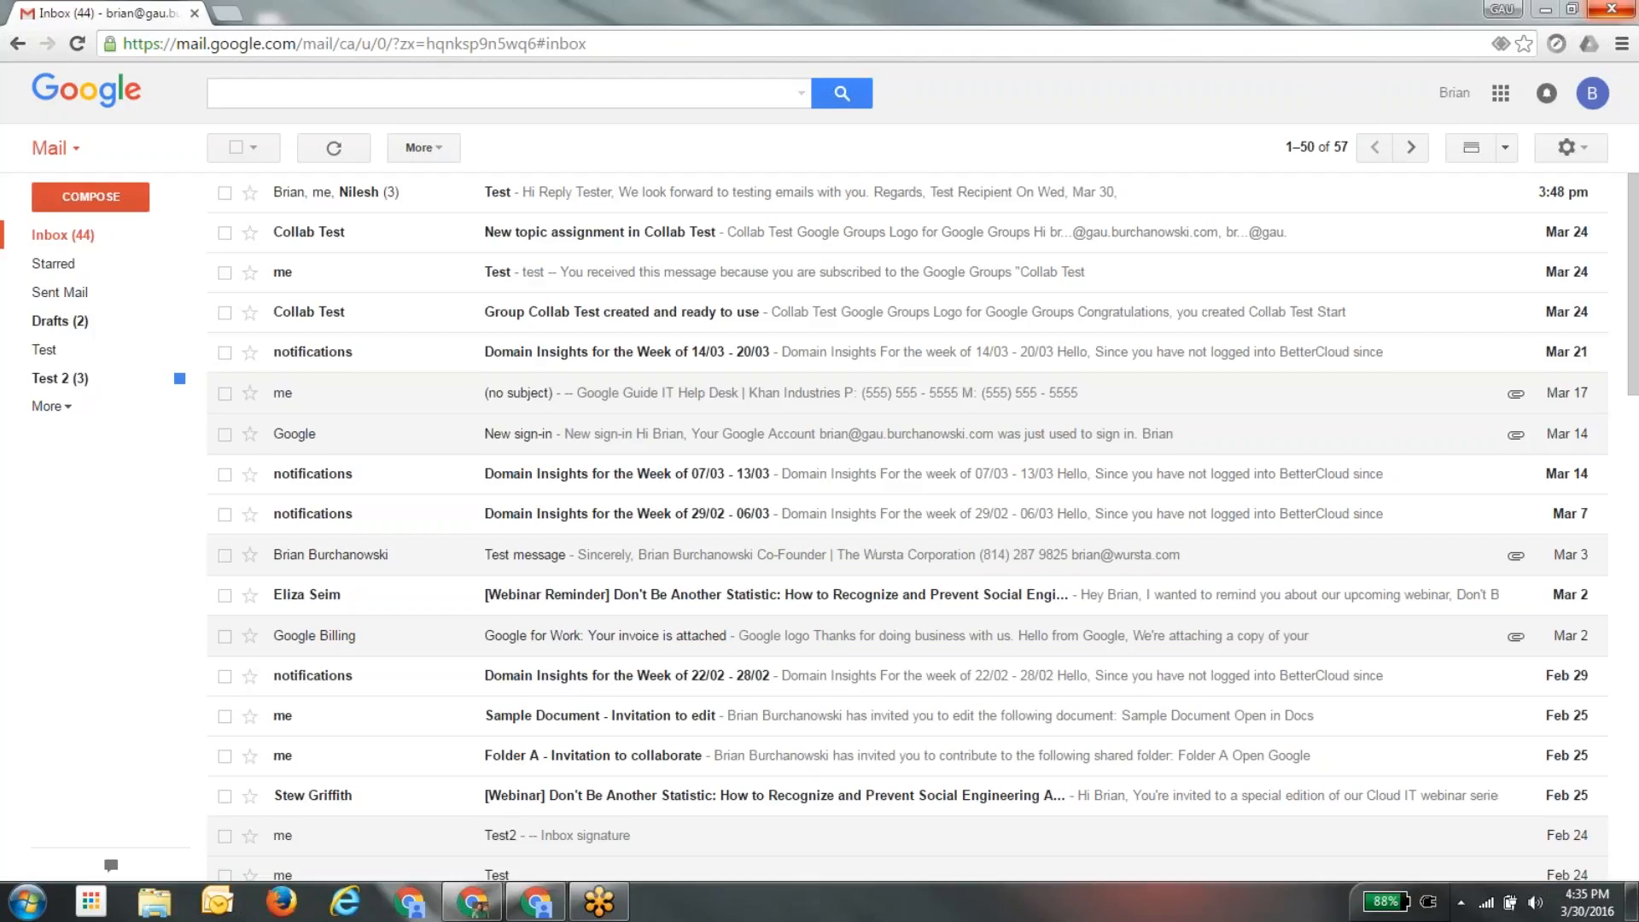
{"action": "left_click", "coordinate": [391, 203]}
{"action": "left_click", "coordinate": [409, 203]}
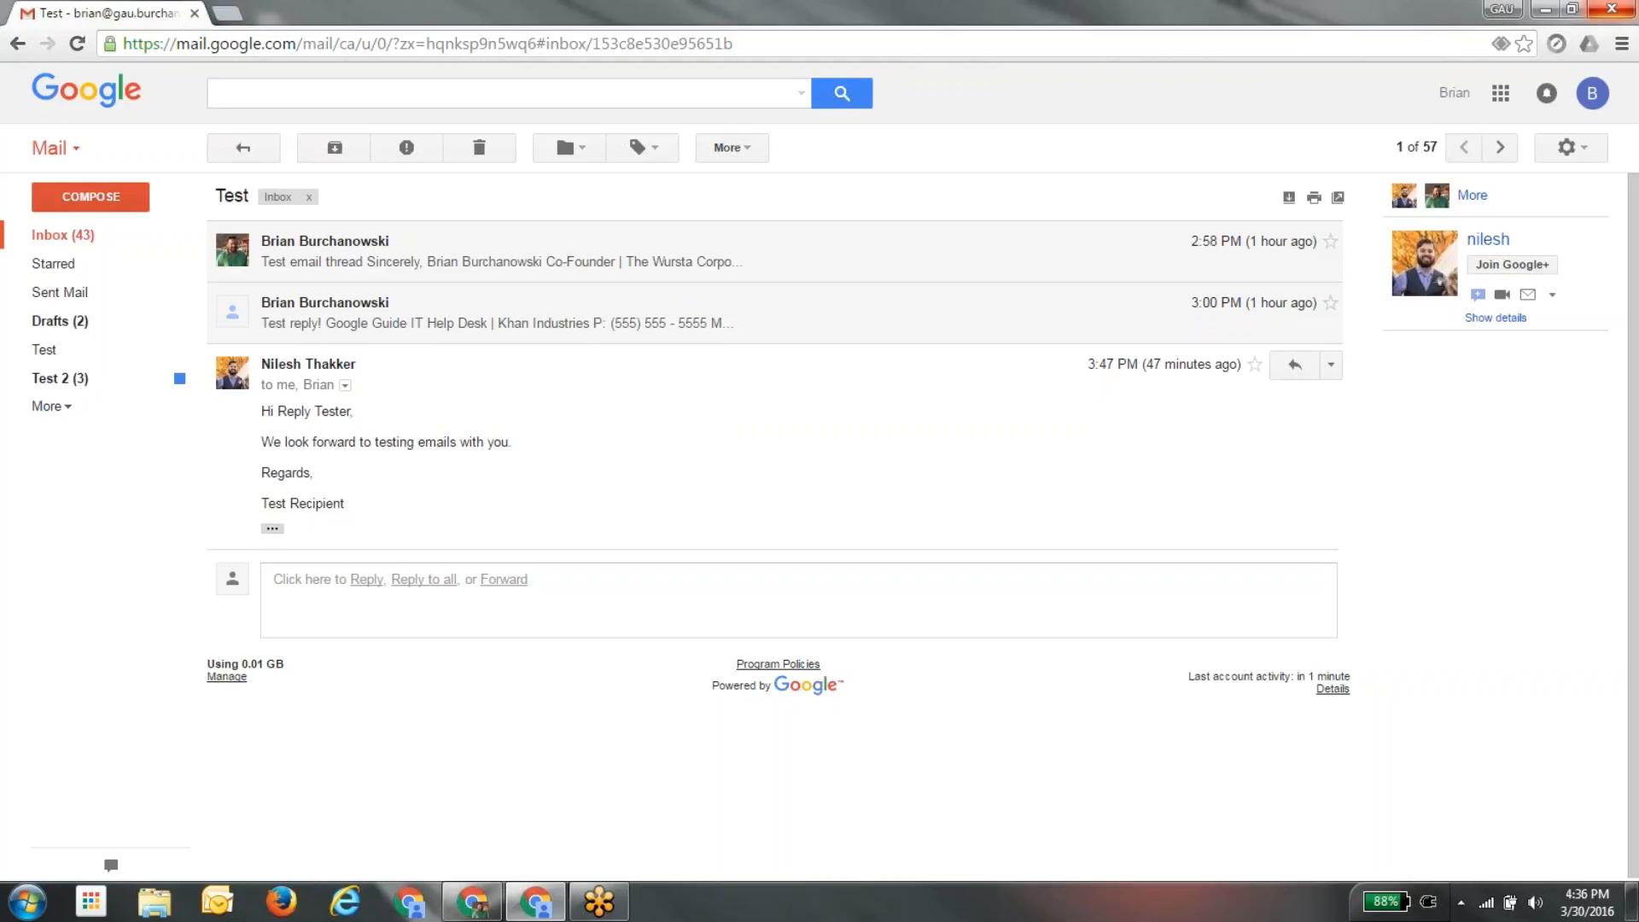
Show the trimmed content of the latest message to examine the quoted replies and signature, and hide it again.
{"action": "left_click", "coordinate": [272, 528]}
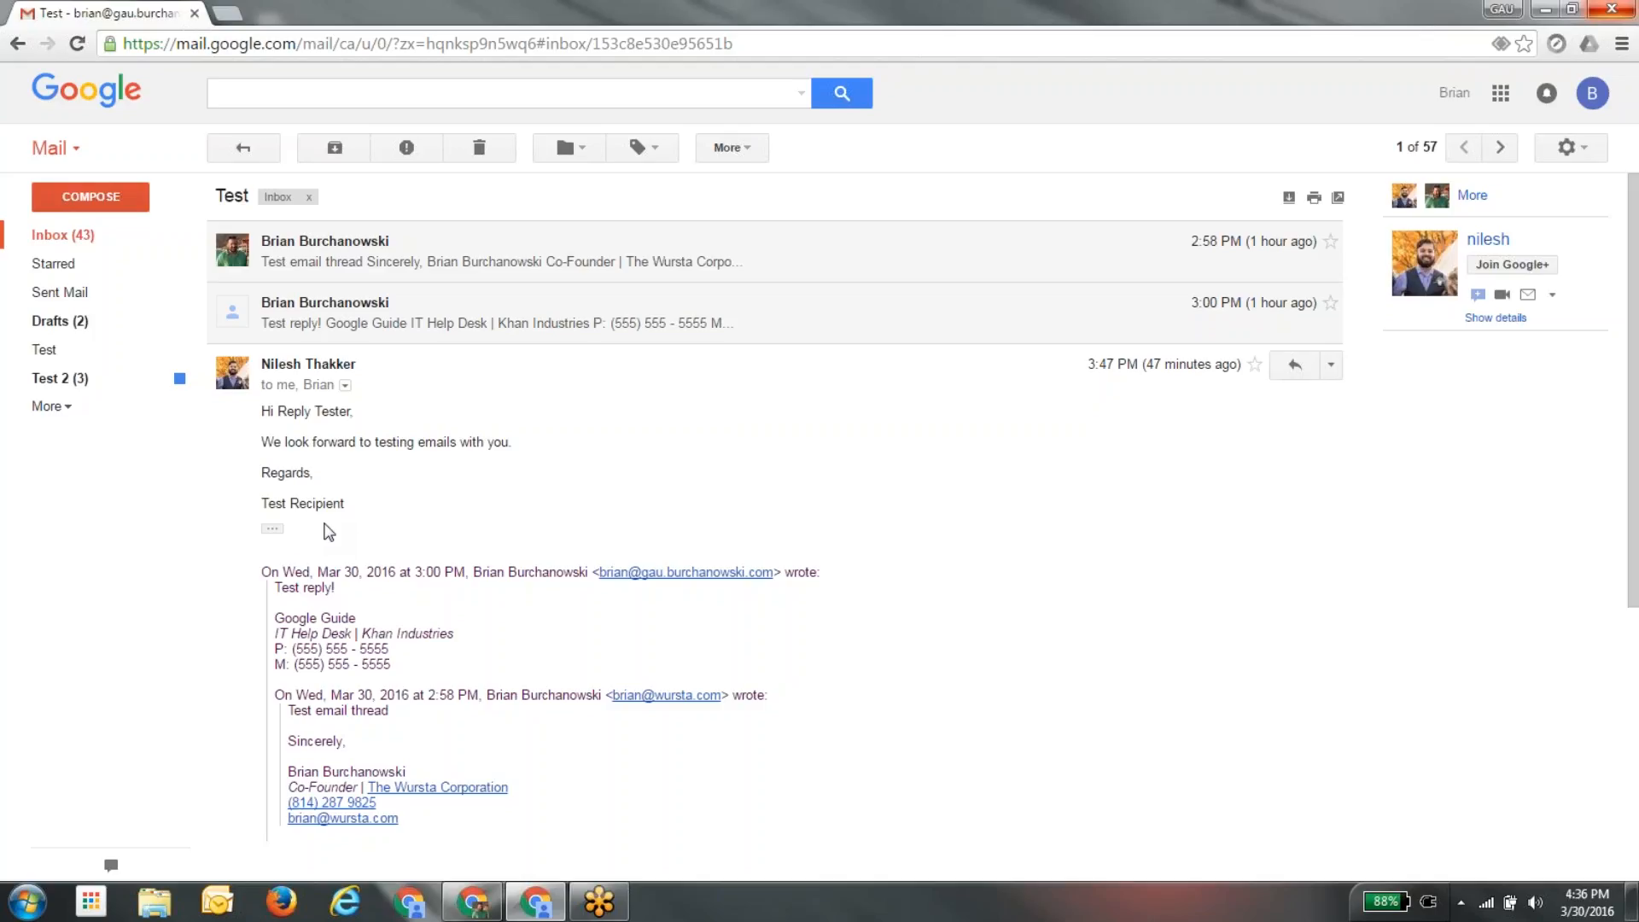
{"action": "left_click", "coordinate": [271, 530]}
{"action": "left_click", "coordinate": [273, 530]}
{"action": "scroll", "coordinate": [278, 539], "scroll_direction": "down", "scroll_amount": 1}
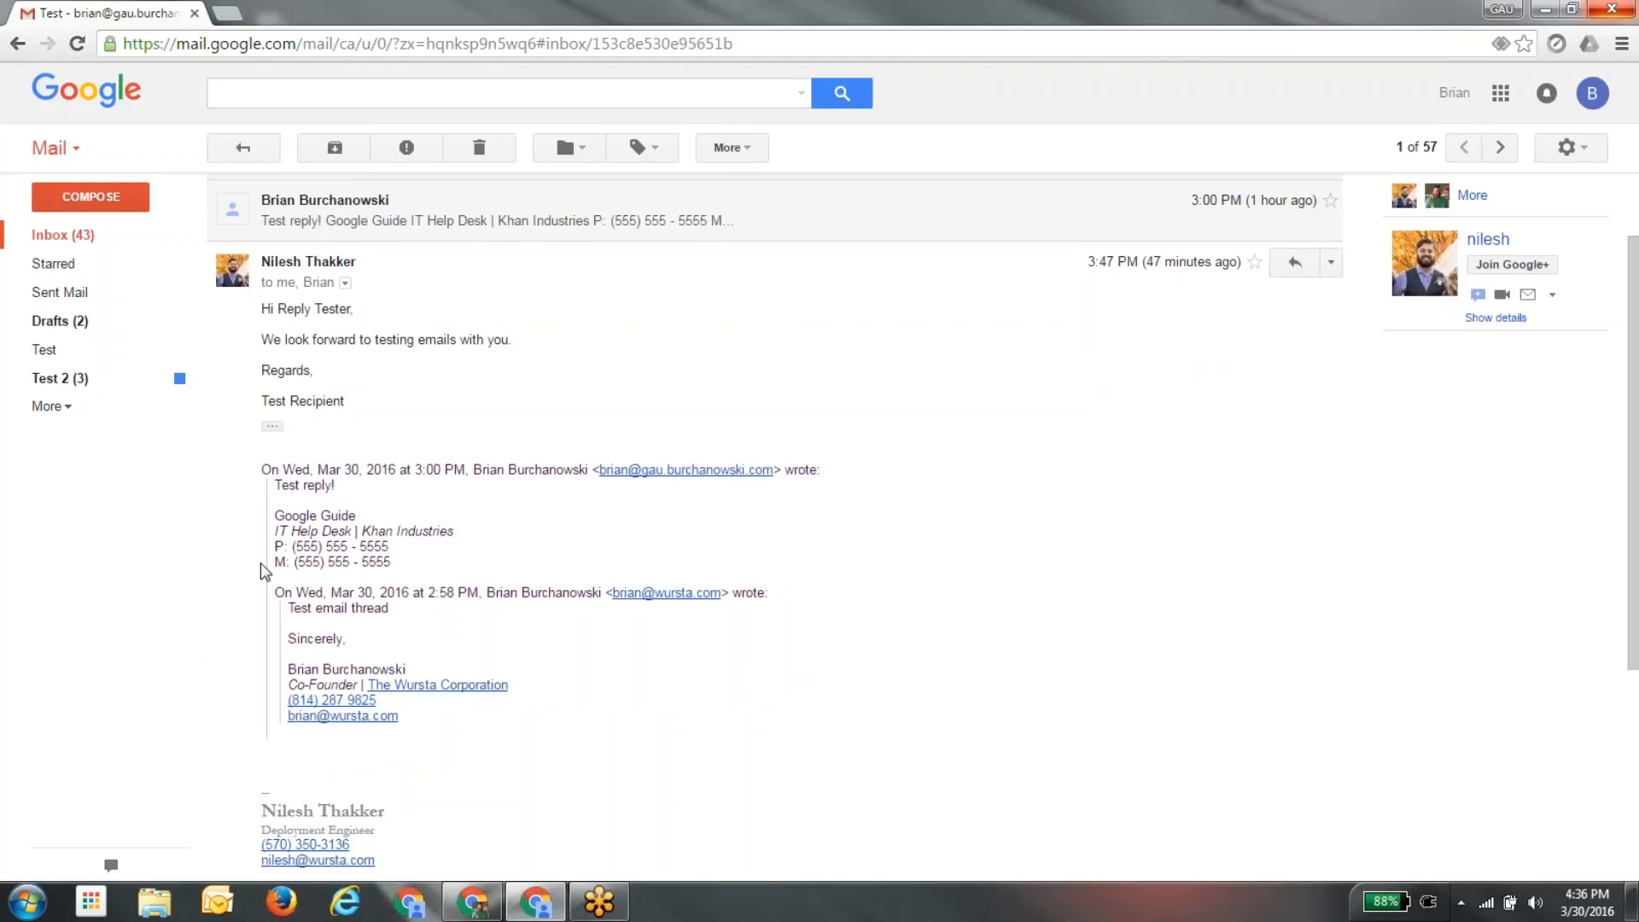
{"action": "scroll", "coordinate": [264, 567], "scroll_direction": "down", "scroll_amount": 3}
{"action": "scroll", "coordinate": [266, 559], "scroll_direction": "up", "scroll_amount": 3}
{"action": "left_click", "coordinate": [271, 426]}
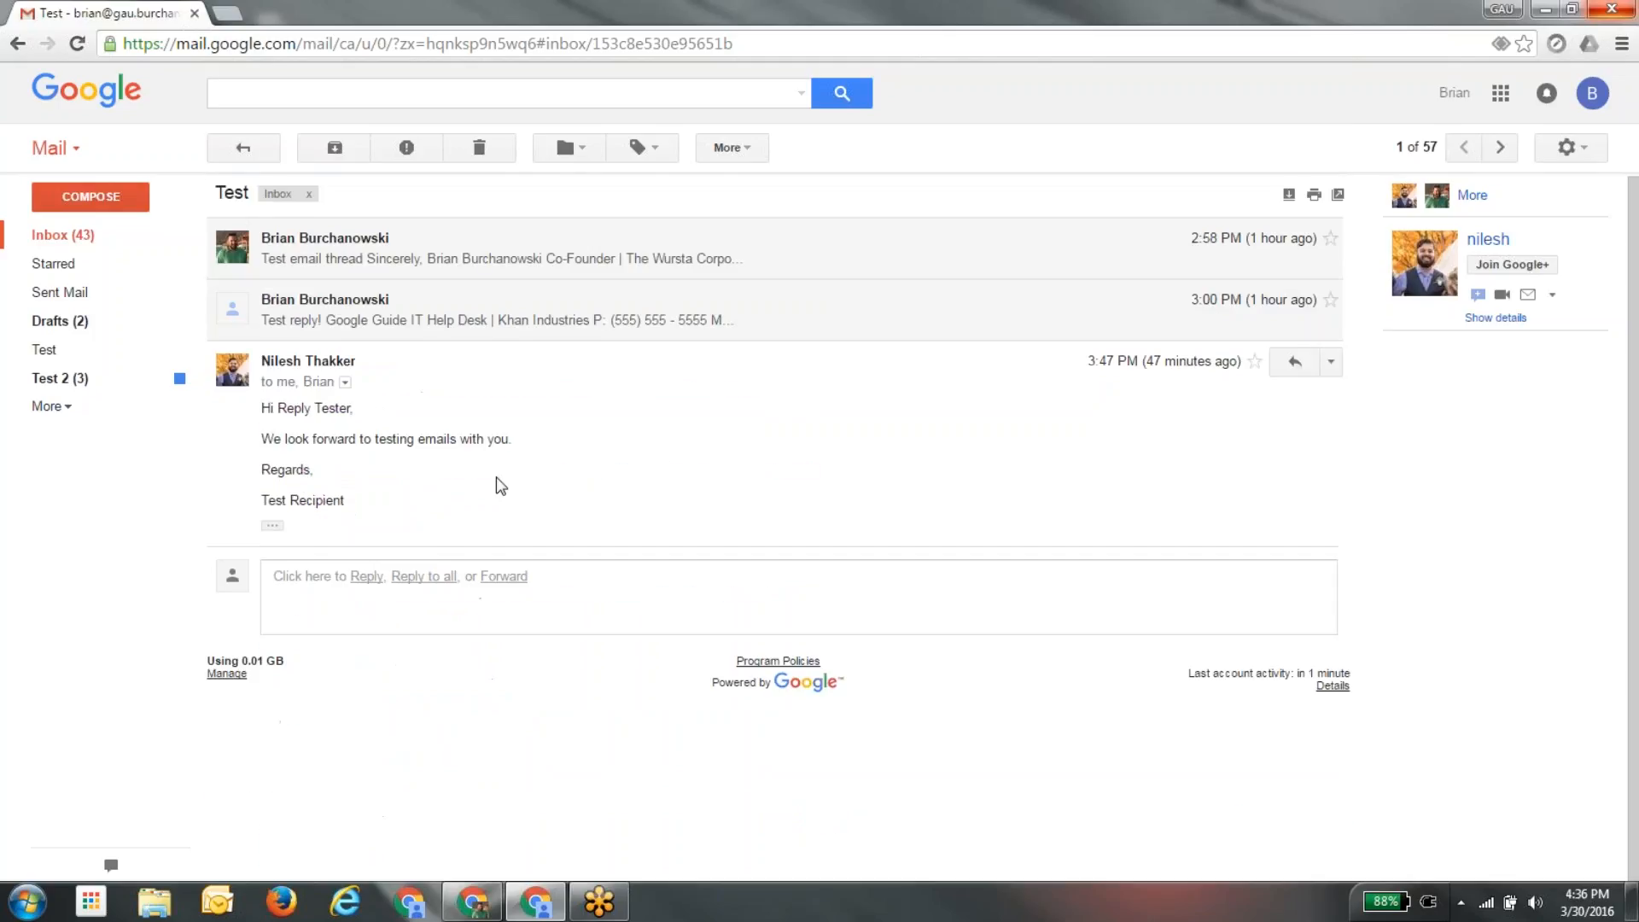
Expand the earliest message in the Test conversation and collapse it again.
{"action": "scroll", "coordinate": [478, 427], "scroll_direction": "up", "scroll_amount": 1}
{"action": "left_click", "coordinate": [415, 252]}
{"action": "left_click", "coordinate": [488, 243]}
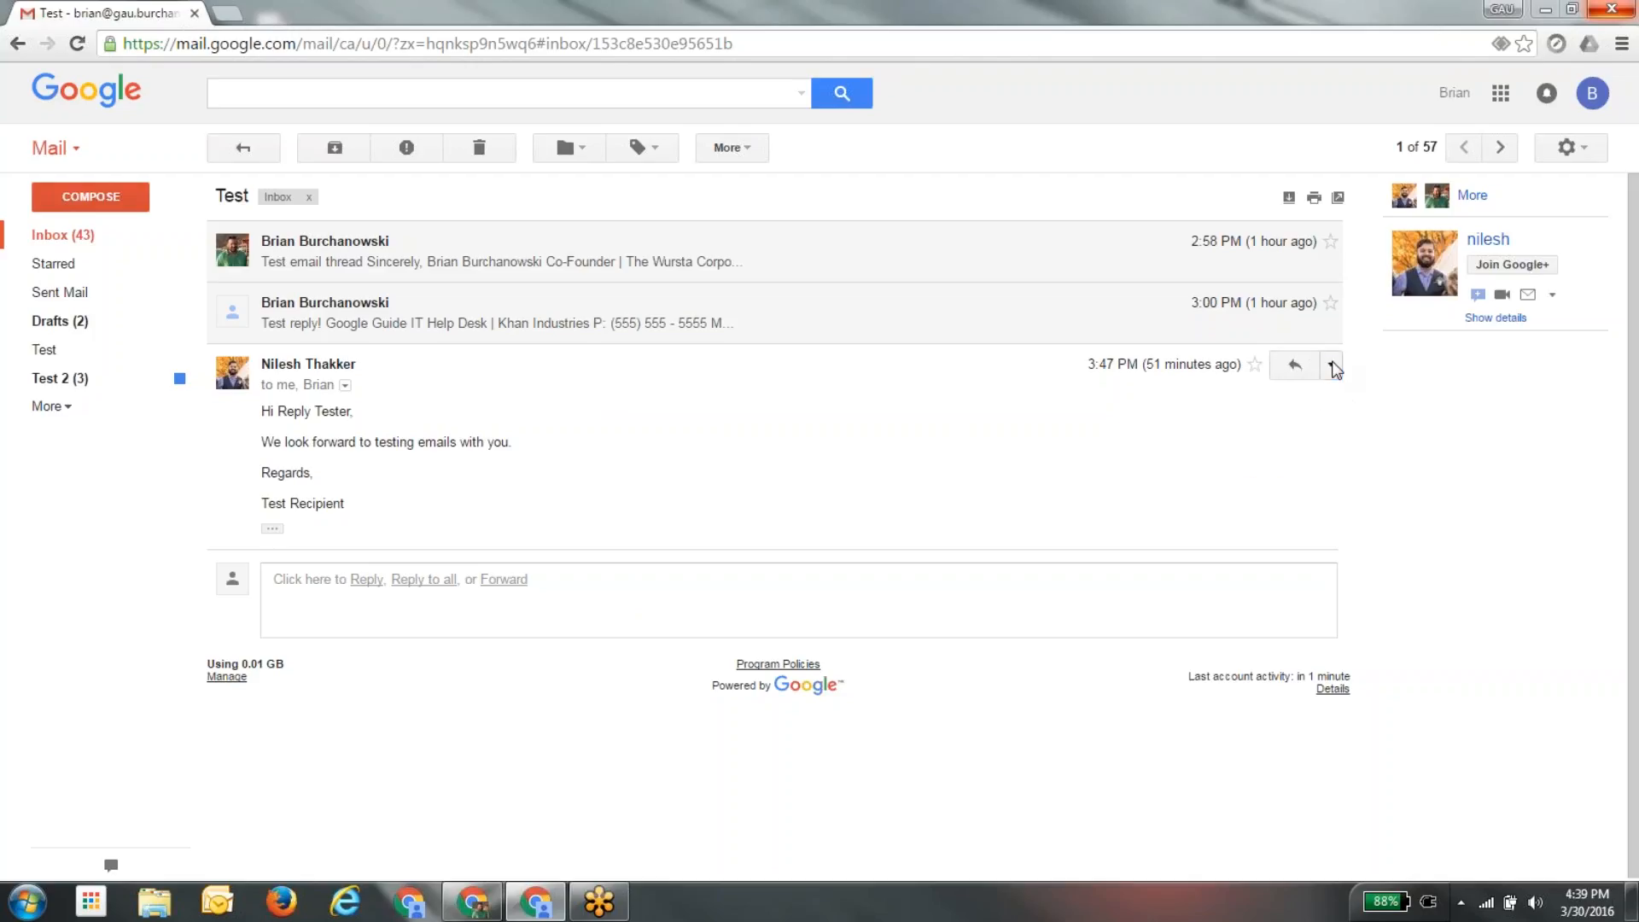
Examine the actions available for the latest message, such as Reply, Reply to all and Forward.
{"action": "left_click", "coordinate": [1332, 365]}
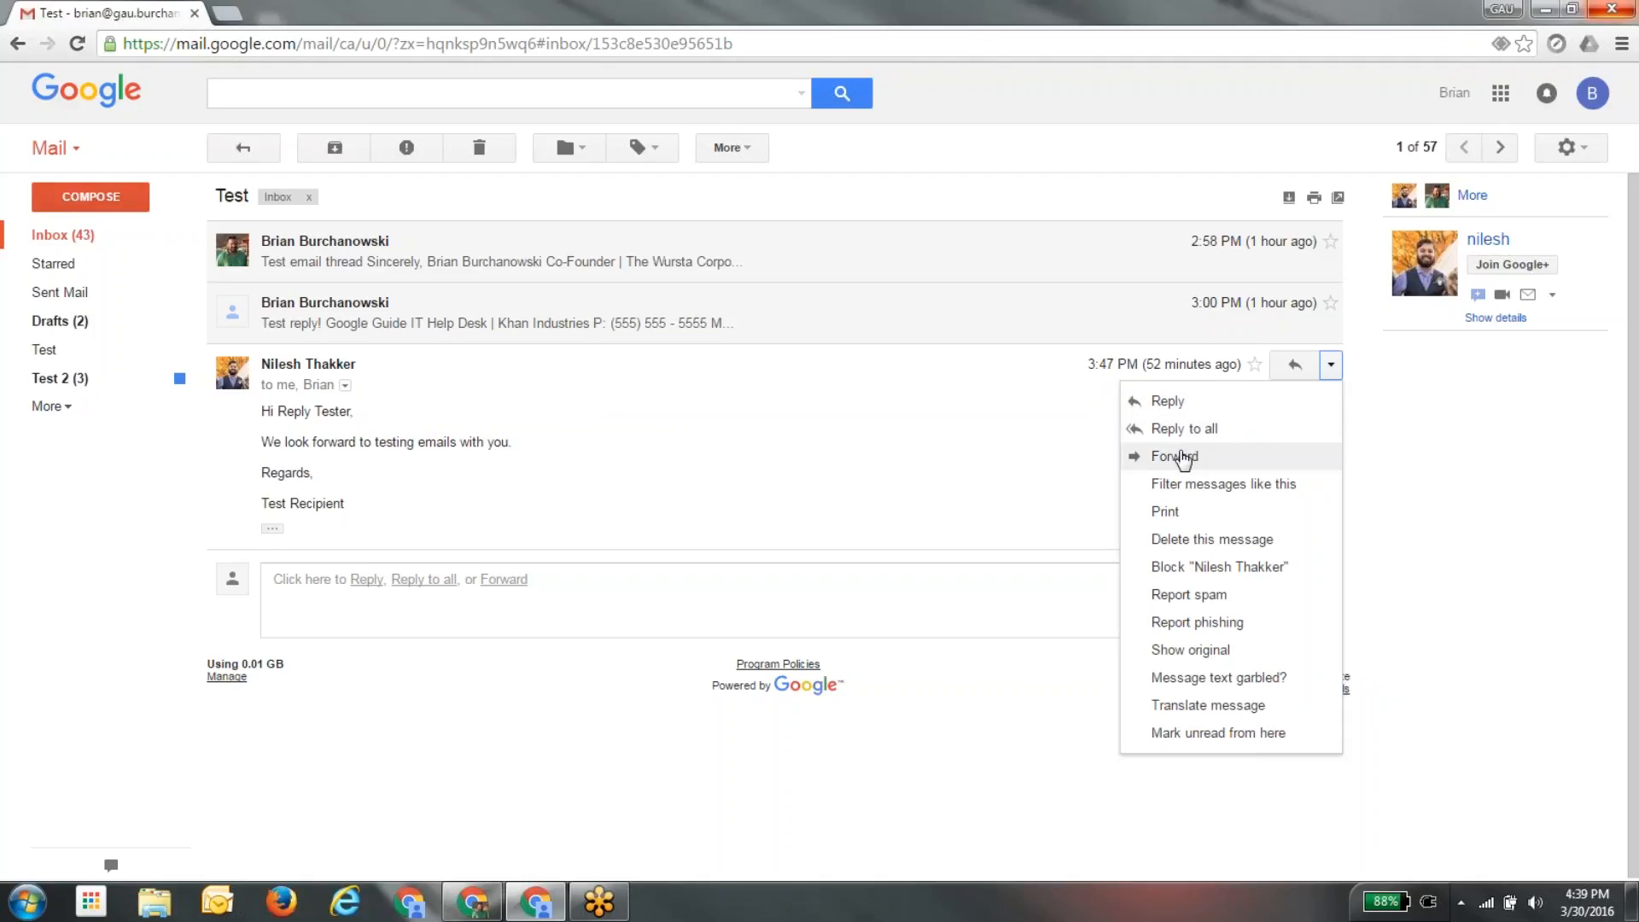
{"action": "left_click", "coordinate": [1379, 452]}
{"action": "left_click", "coordinate": [1329, 365]}
{"action": "left_click", "coordinate": [452, 545]}
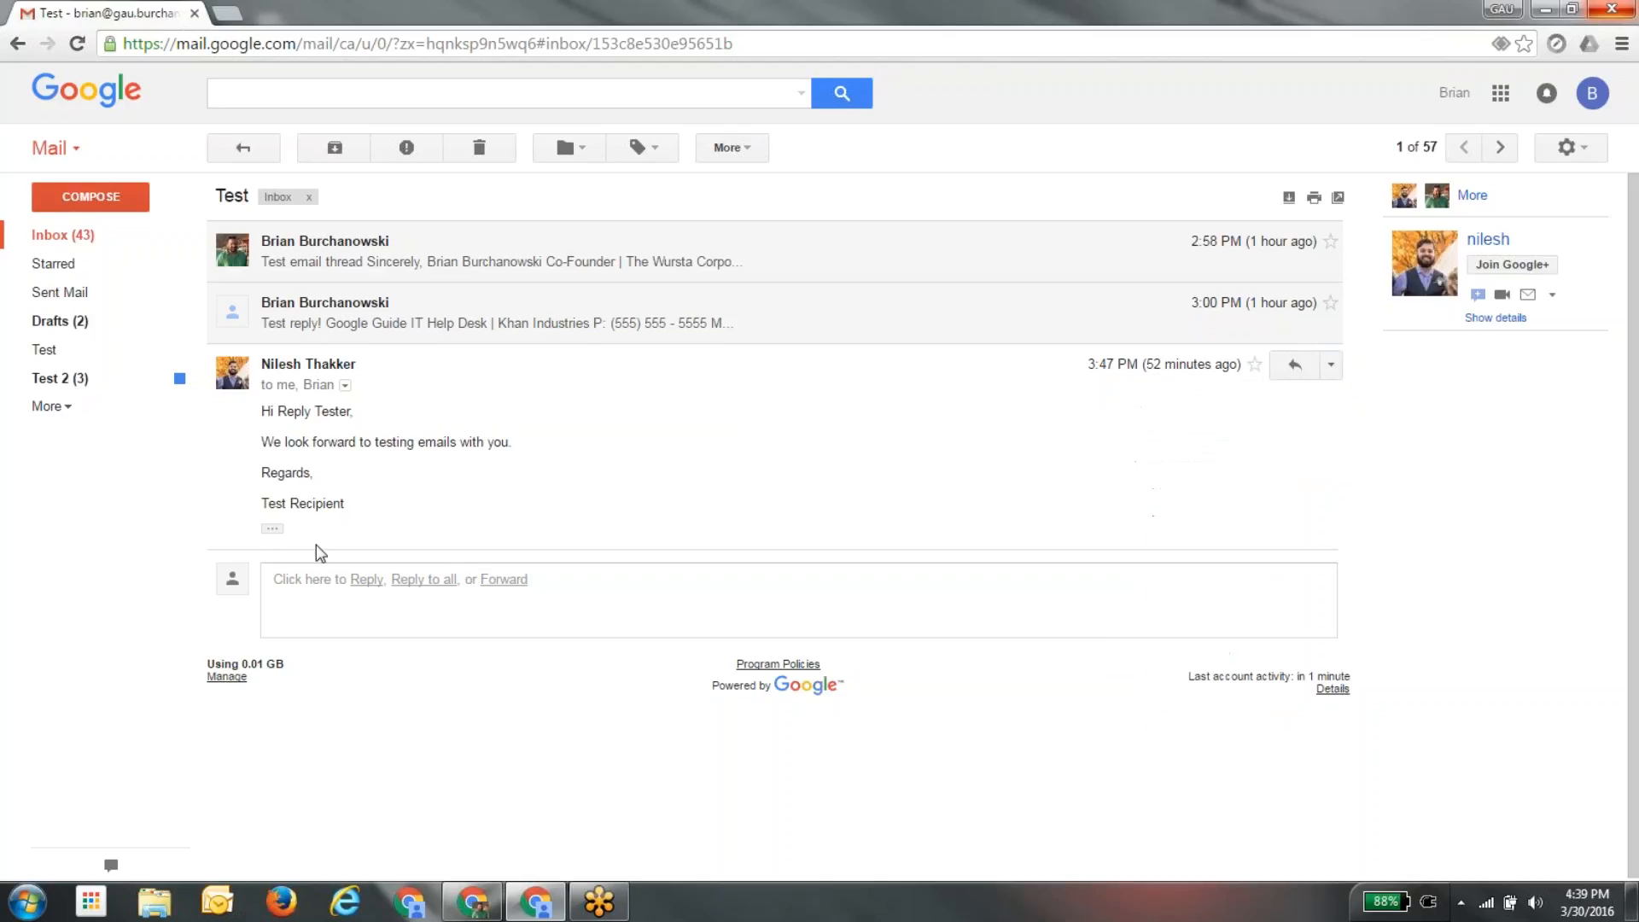
Show the latest message's quoted history and examine the actions that apply to the whole conversation.
{"action": "left_click", "coordinate": [266, 527]}
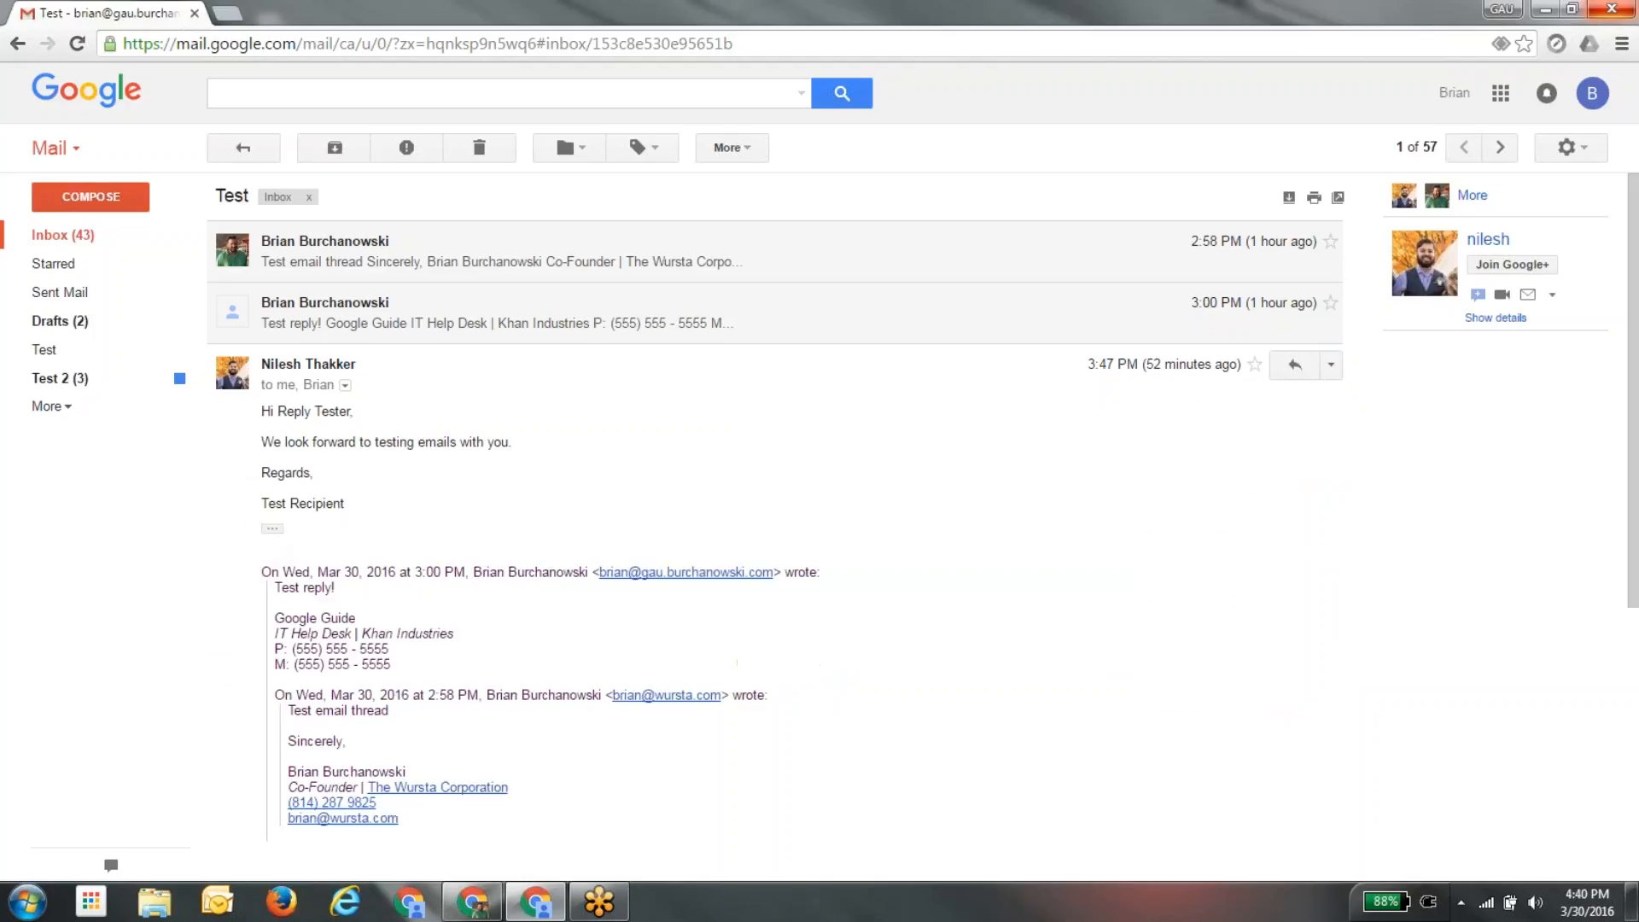
{"action": "scroll", "coordinate": [484, 589], "scroll_direction": "down", "scroll_amount": 1}
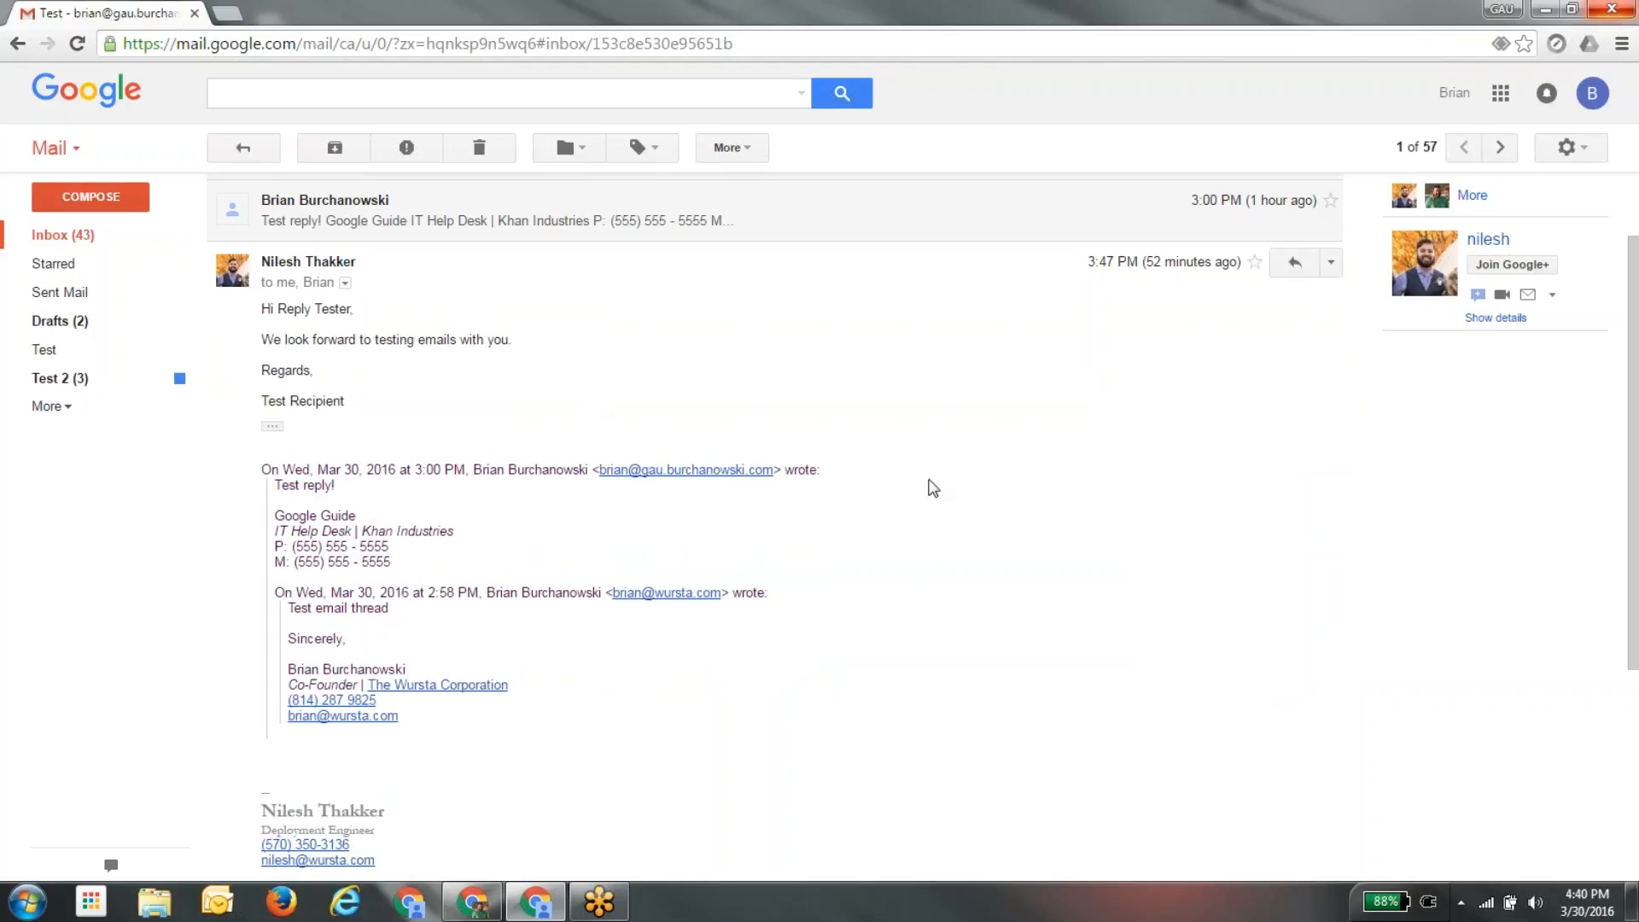
{"action": "scroll", "coordinate": [931, 480], "scroll_direction": "up", "scroll_amount": 1}
{"action": "left_click", "coordinate": [744, 150]}
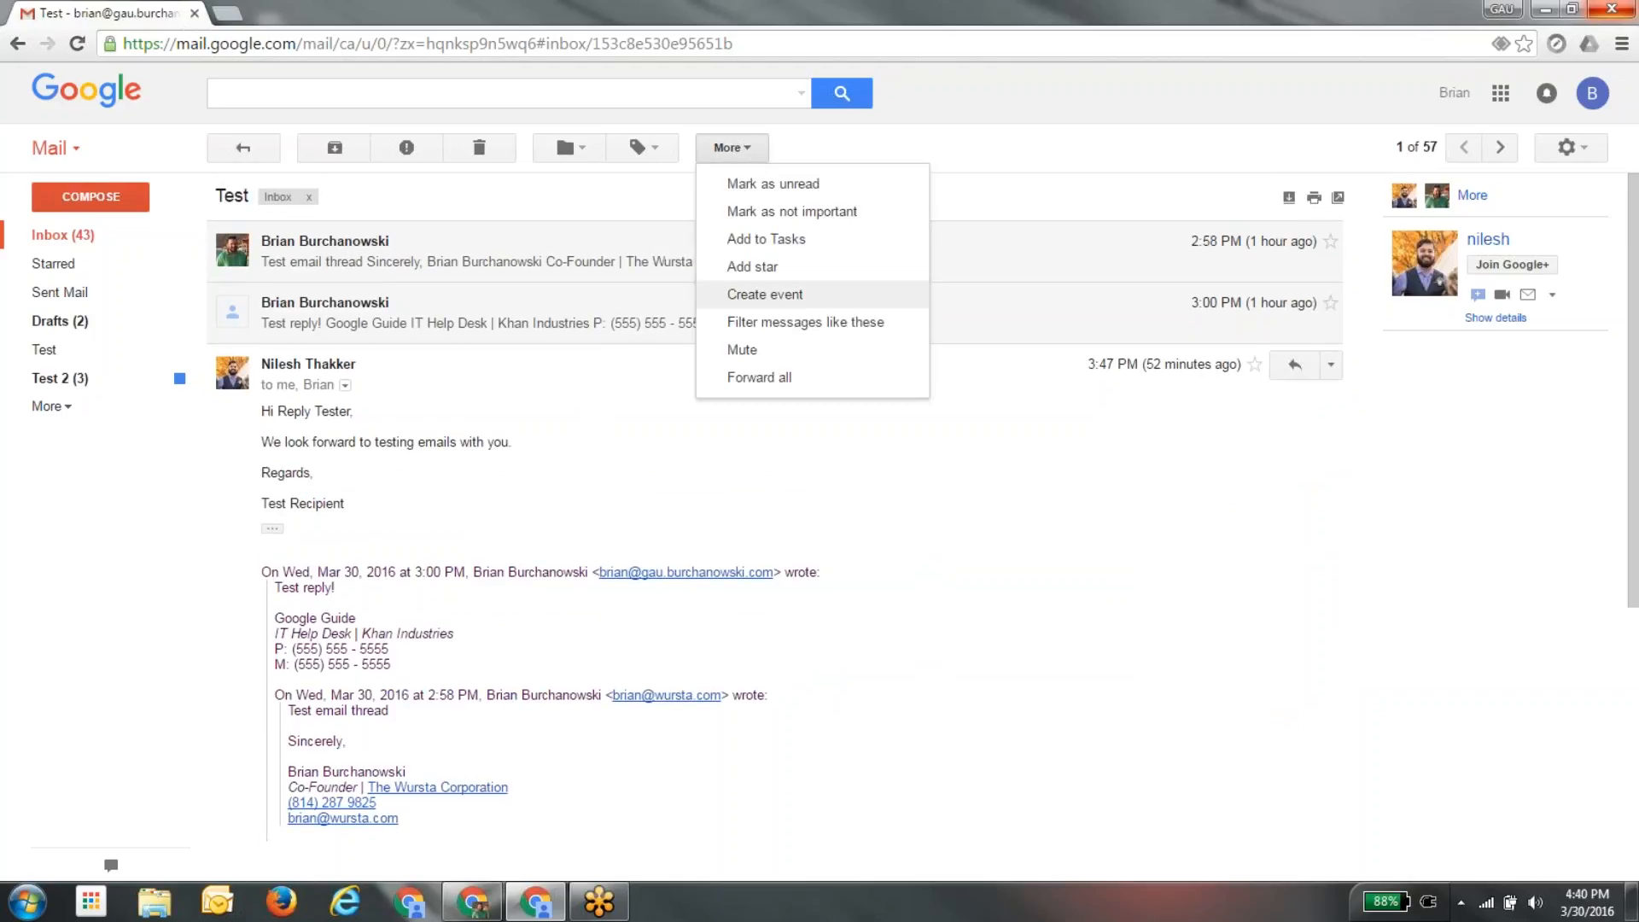
{"action": "left_click", "coordinate": [1010, 154]}
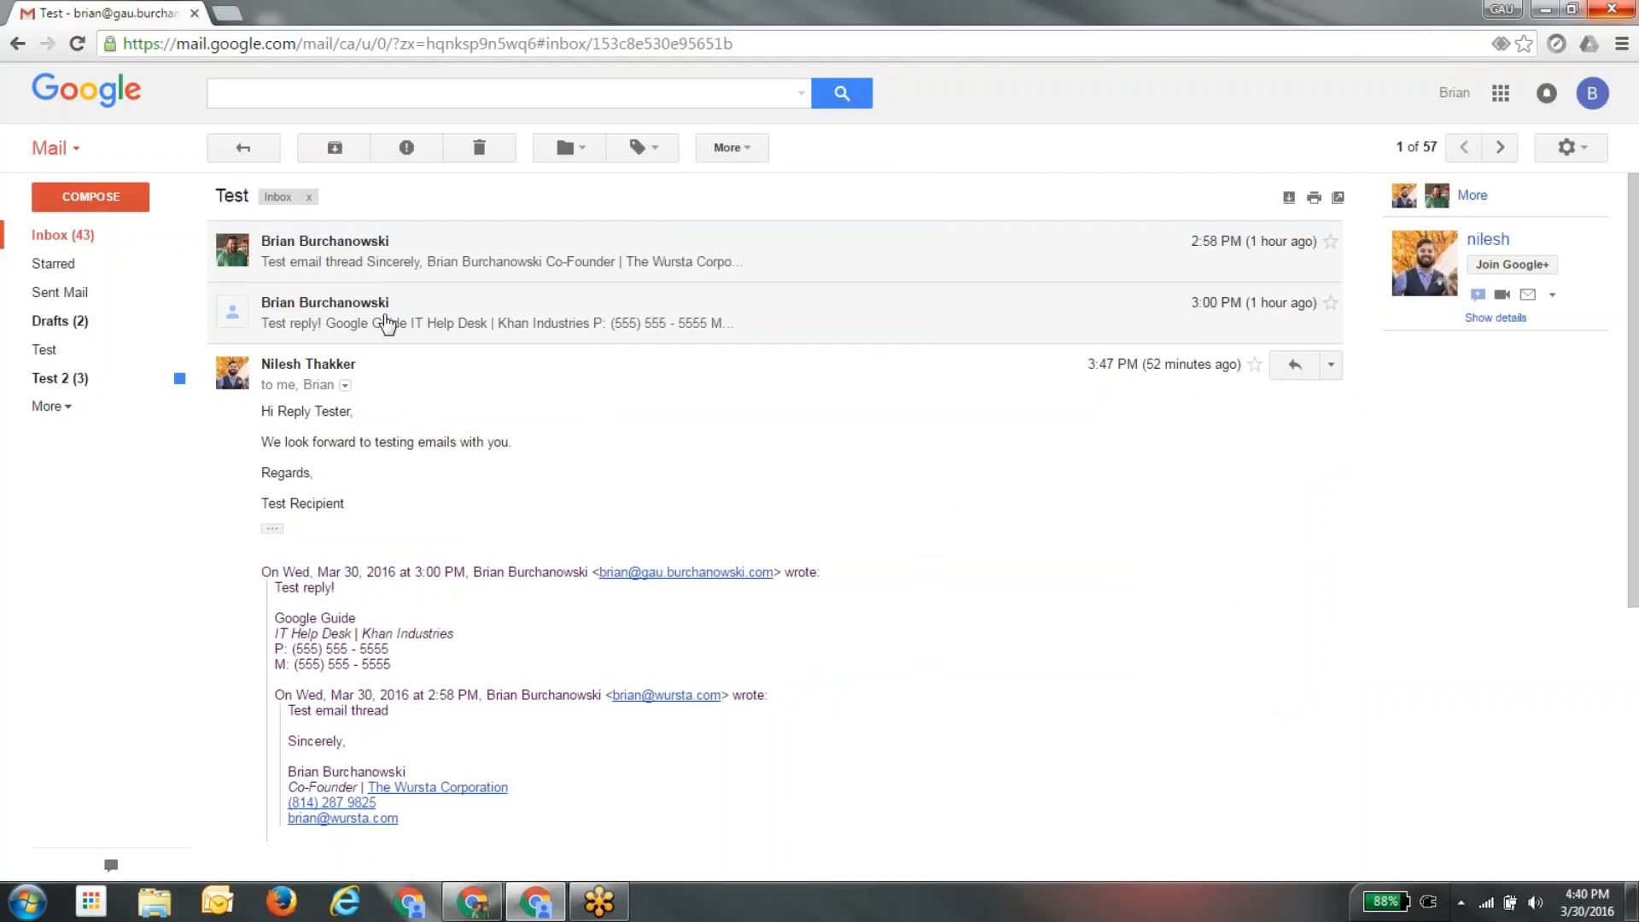
Compare the latest message's individual Forward option with the conversation's Forward all option.
{"action": "left_click", "coordinate": [1333, 366]}
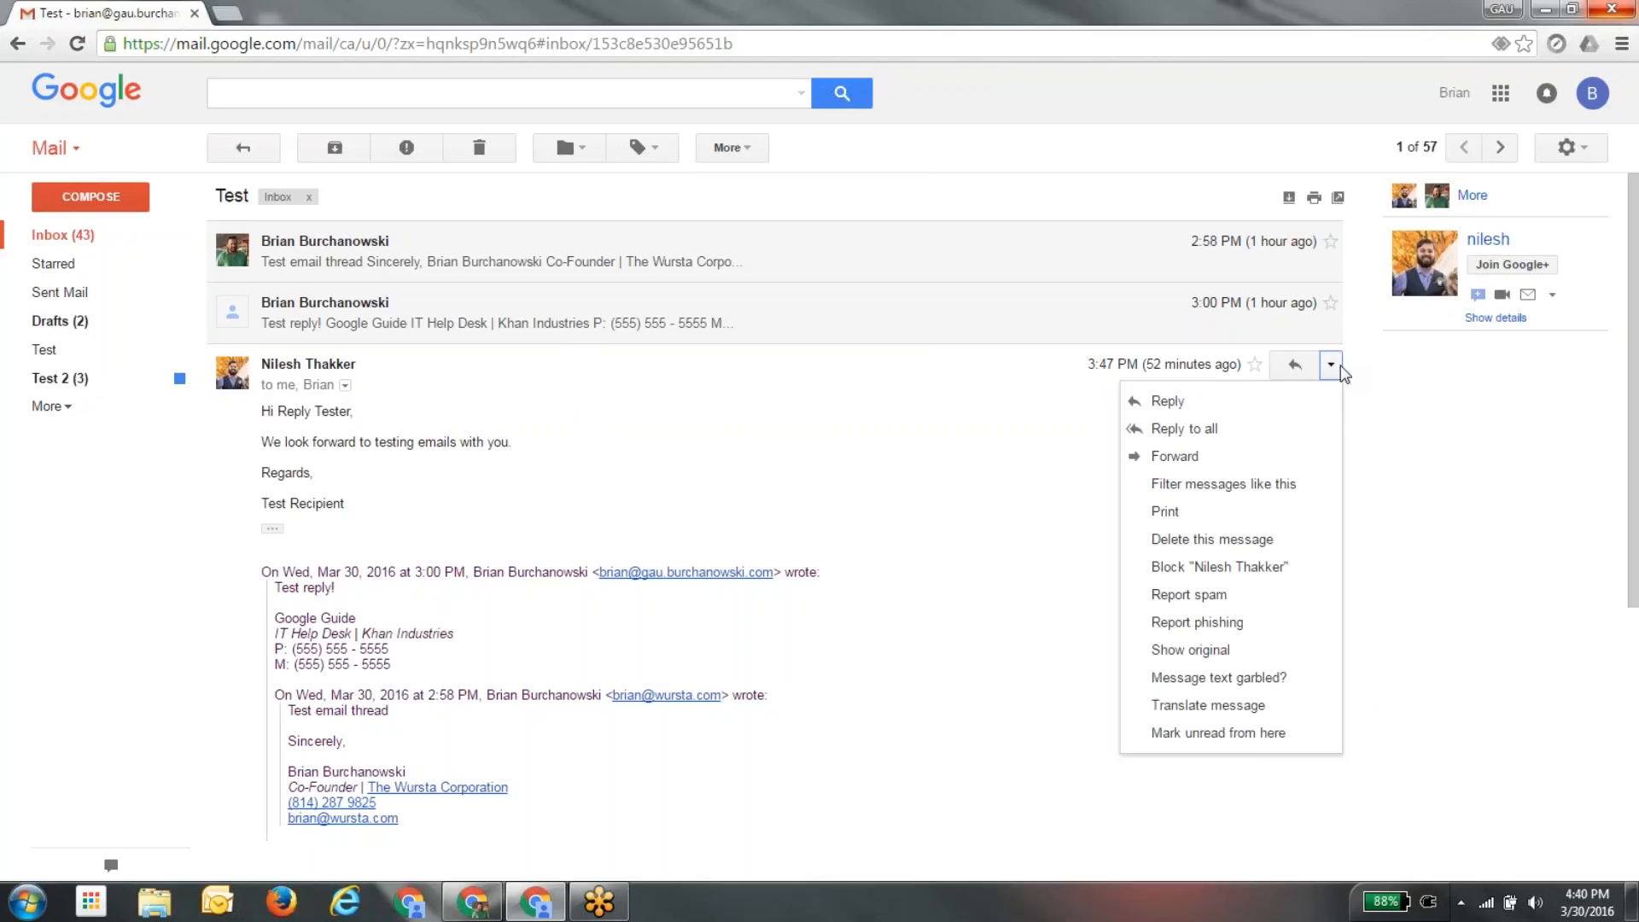
{"action": "left_click", "coordinate": [856, 458]}
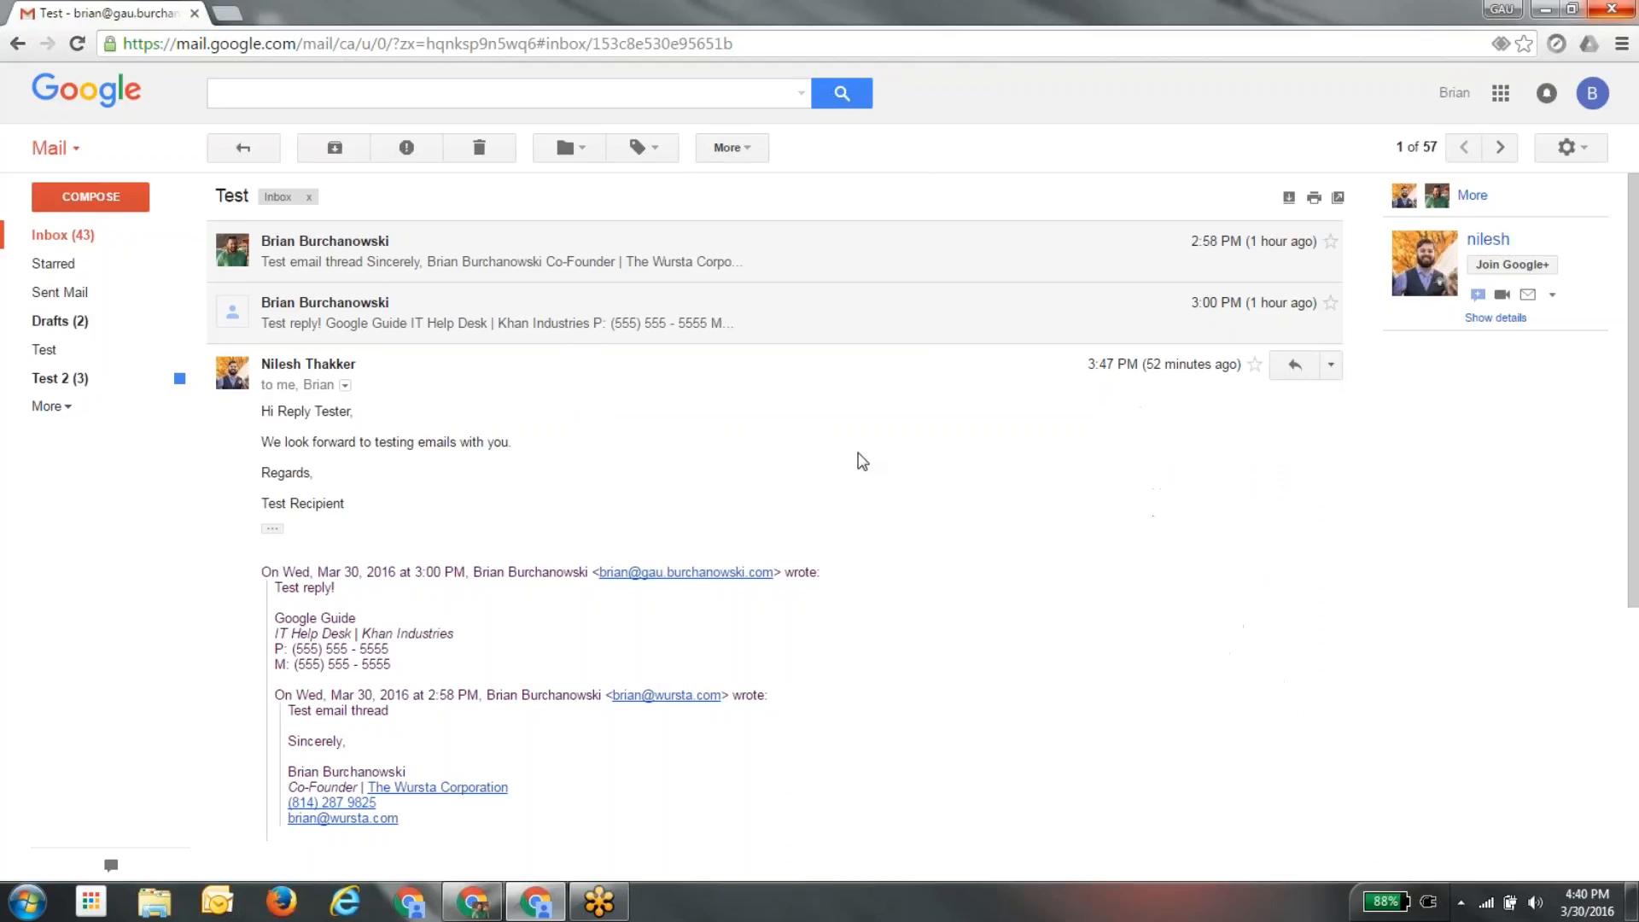
{"action": "left_click", "coordinate": [731, 147]}
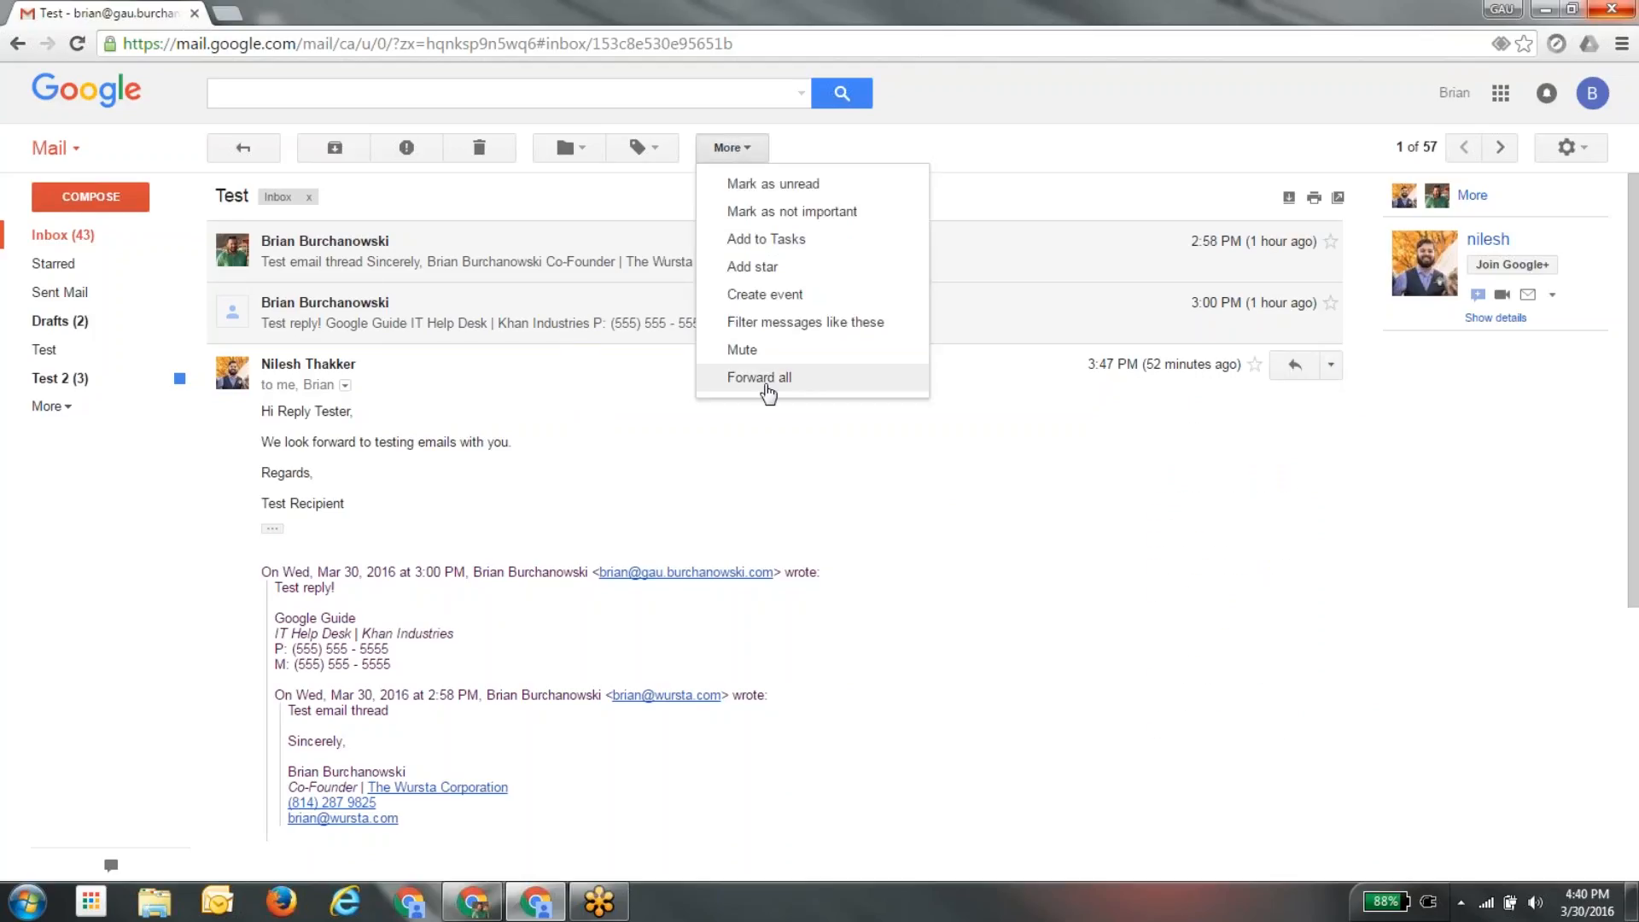
{"action": "left_click", "coordinate": [766, 507]}
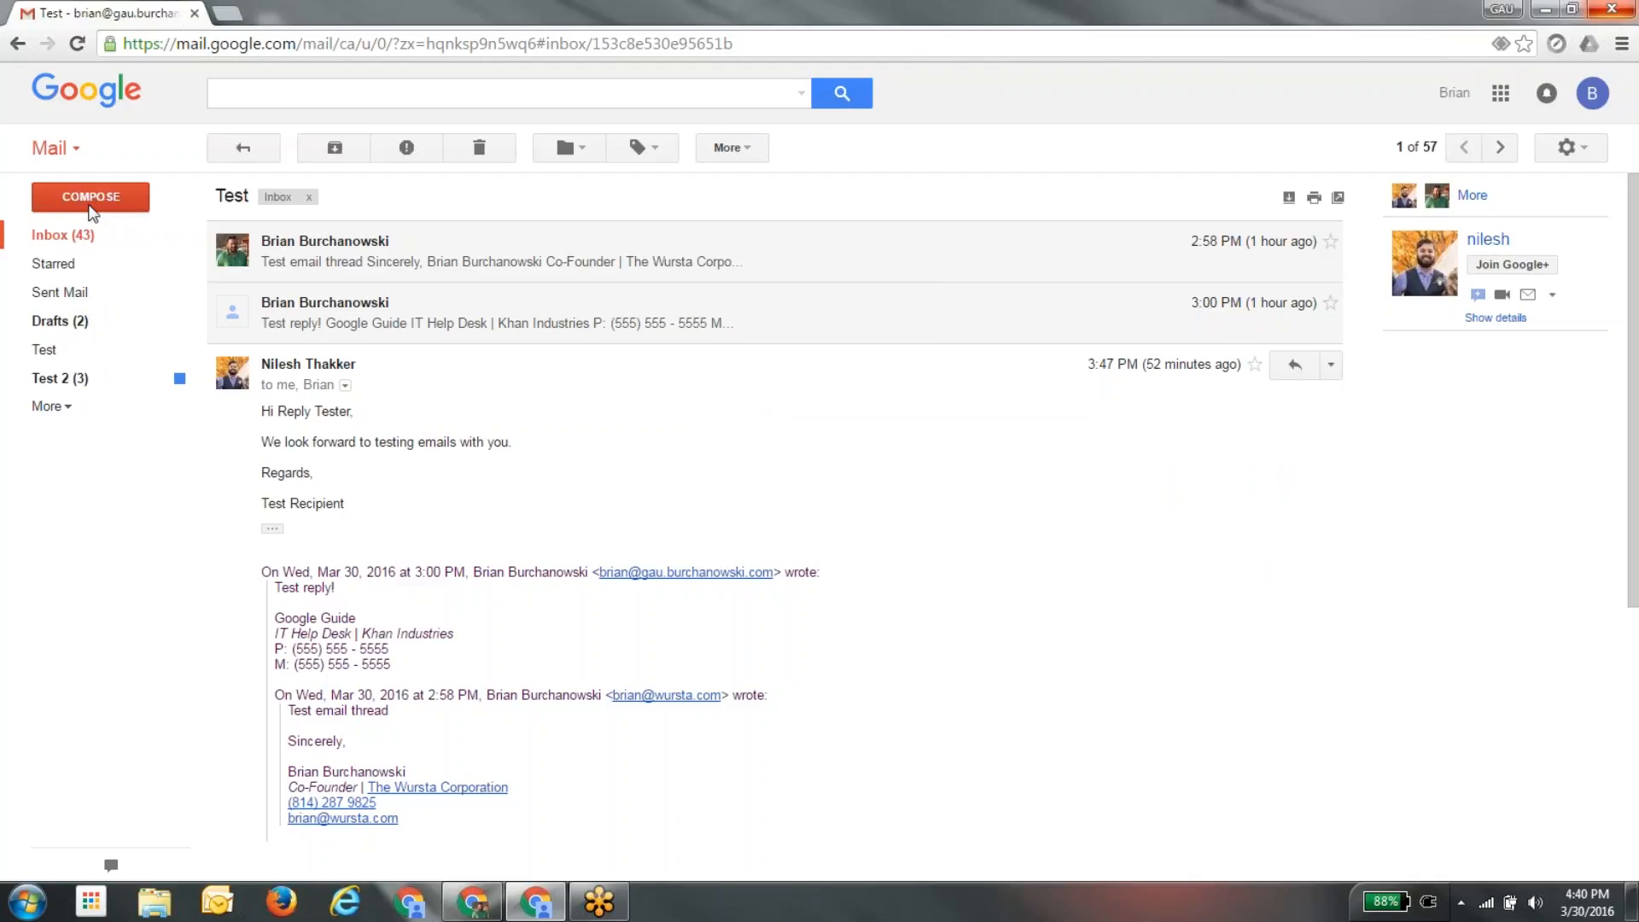
Start a new message, minimize its compose window and restore it.
{"action": "left_click", "coordinate": [90, 204]}
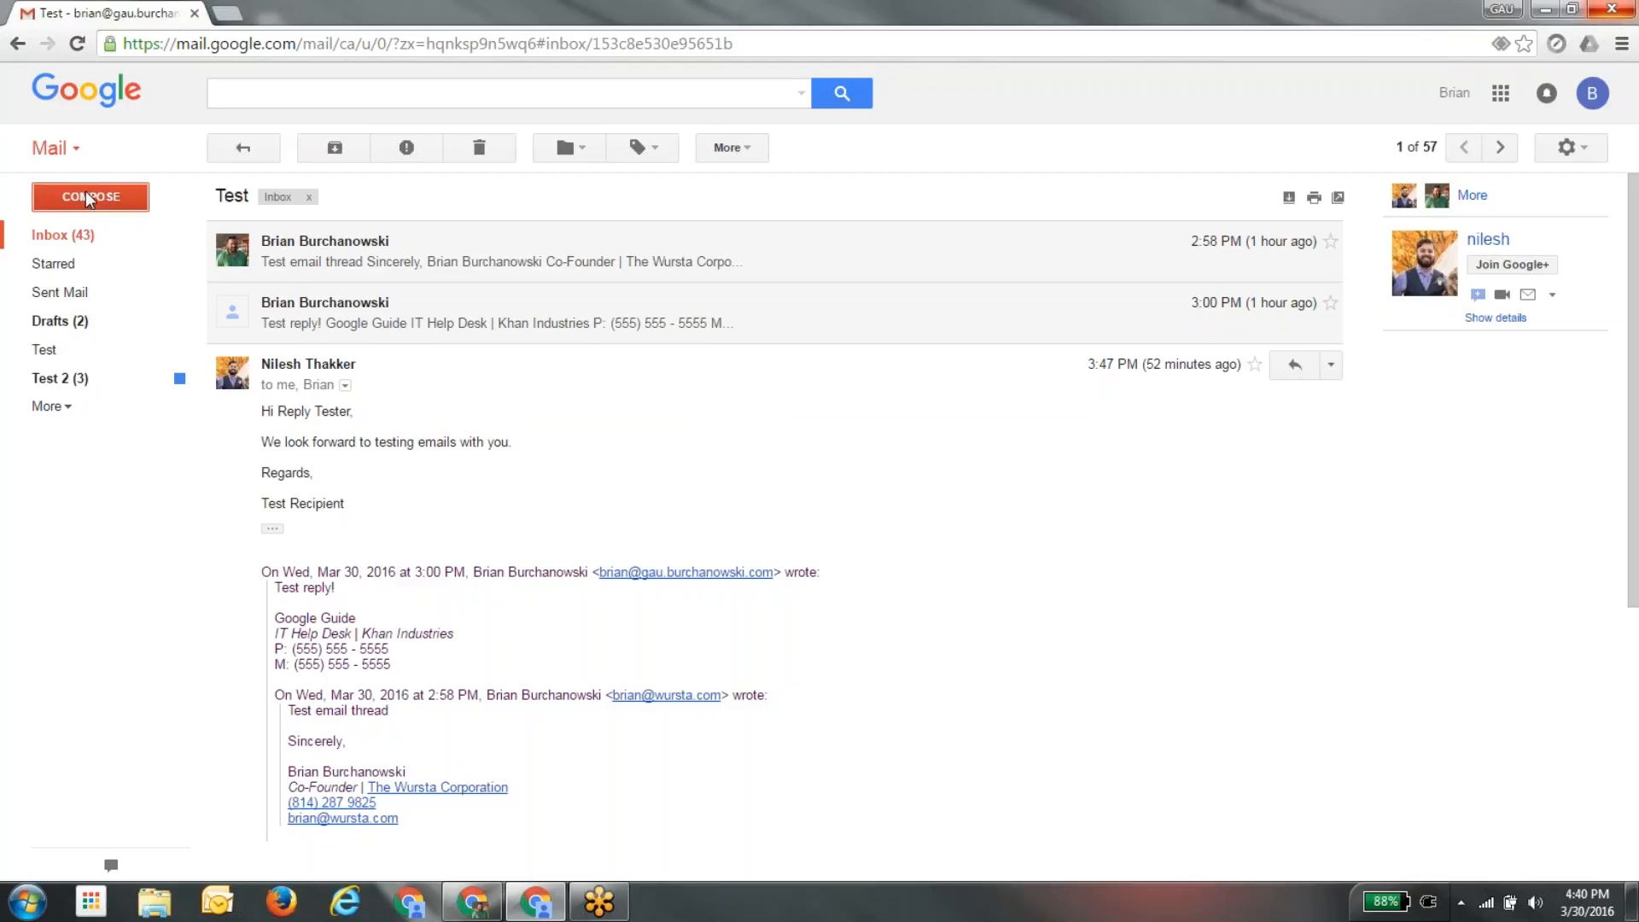
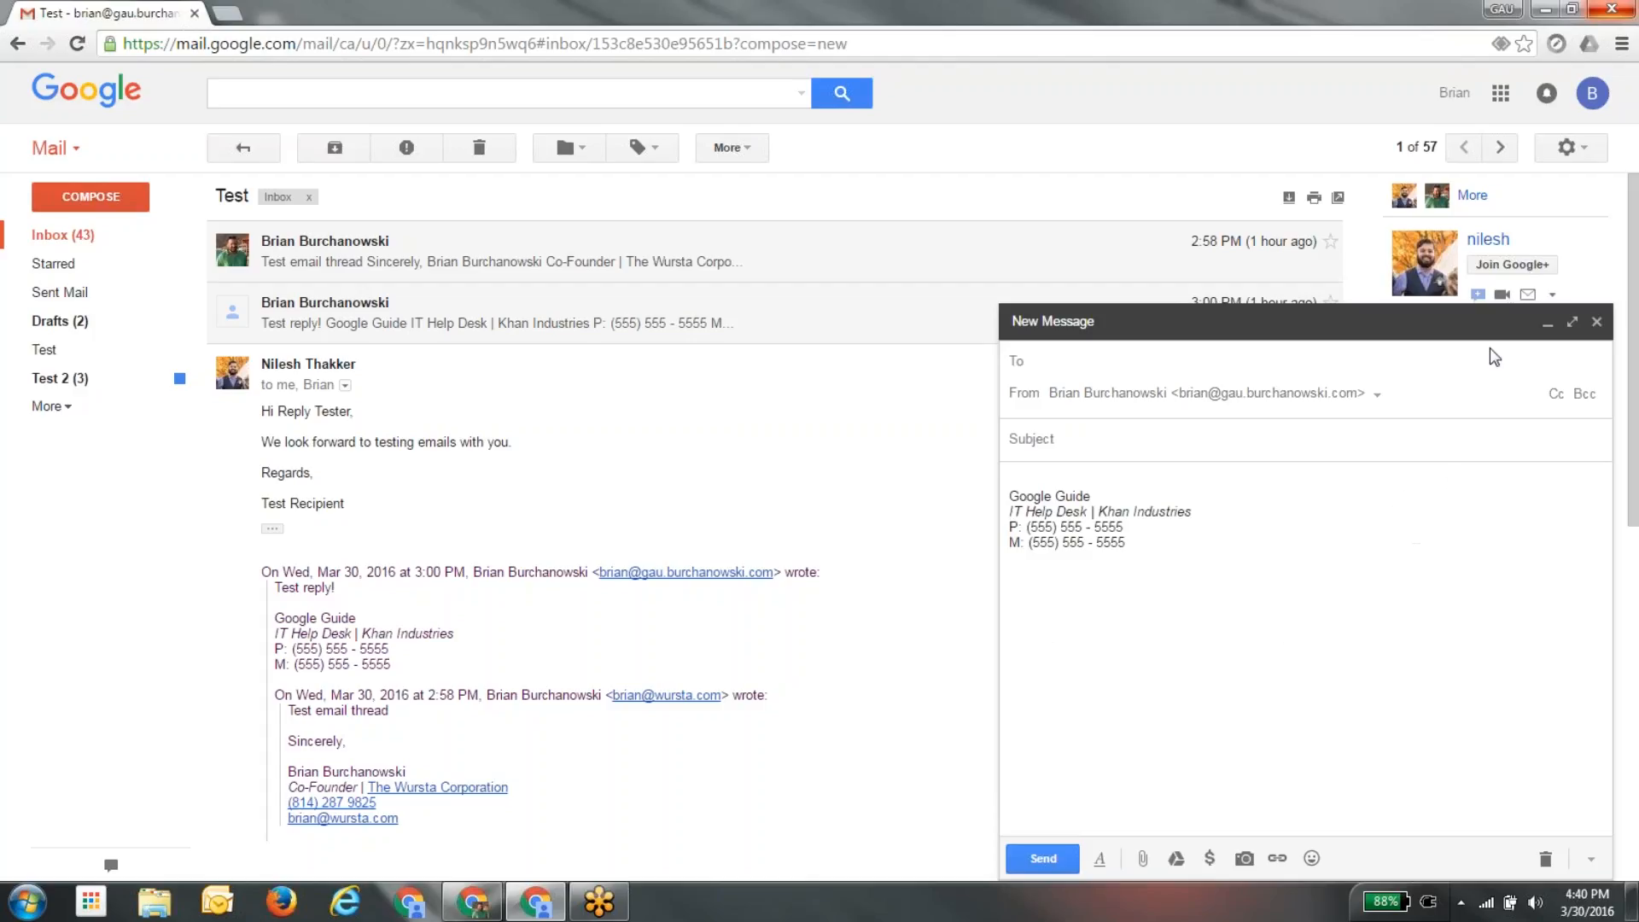
{"action": "left_click", "coordinate": [1546, 322]}
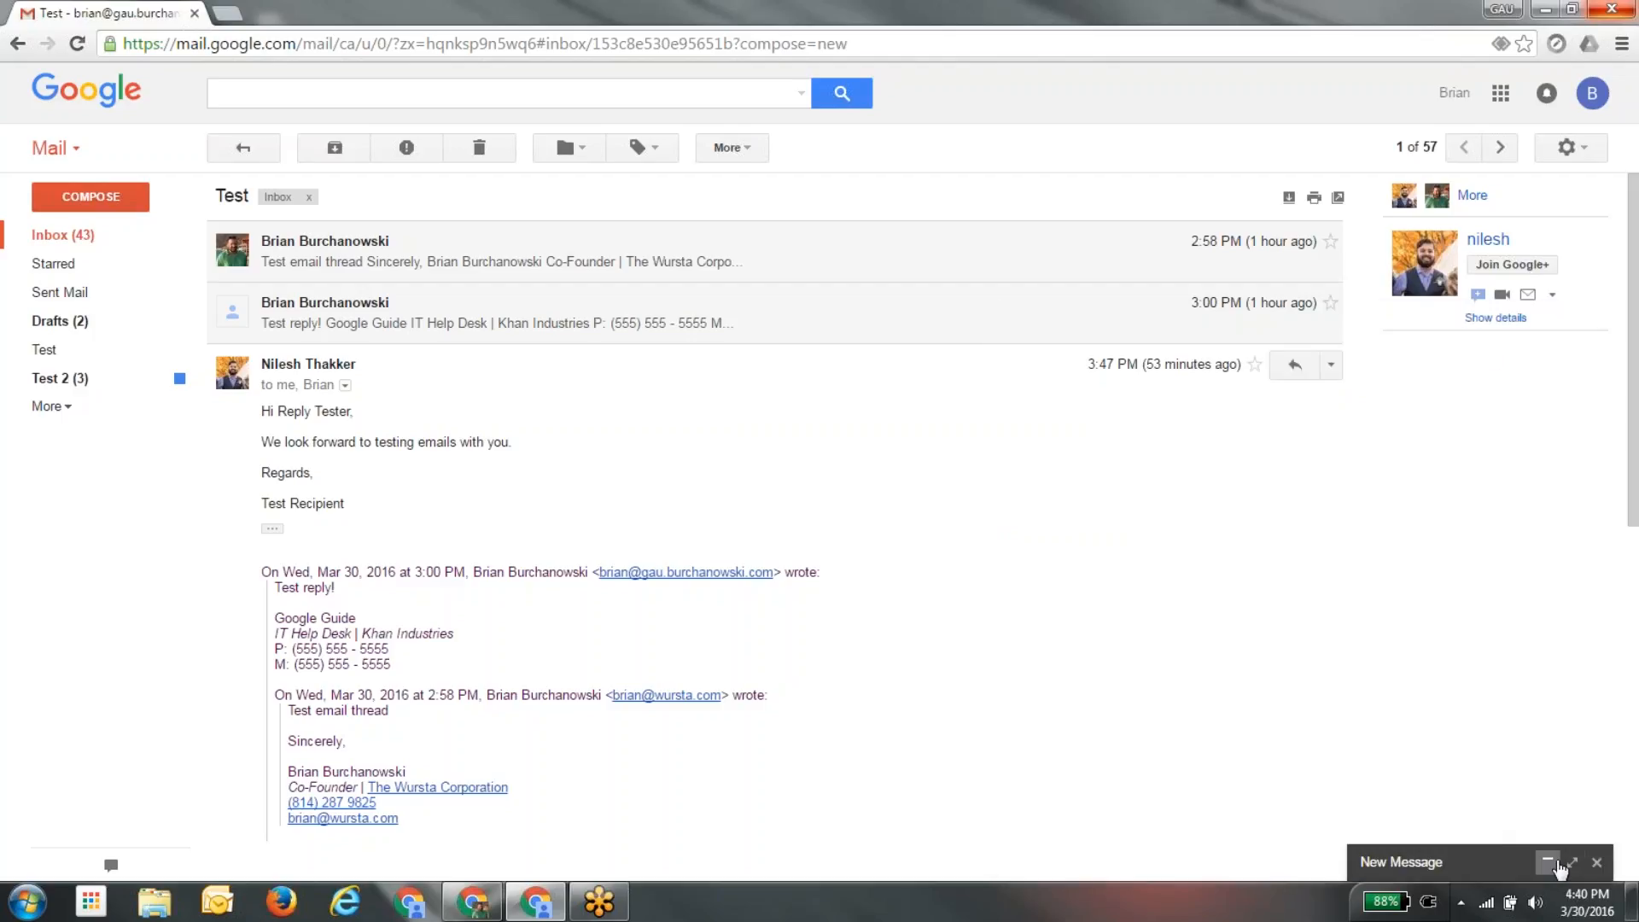
{"action": "left_click", "coordinate": [1564, 870]}
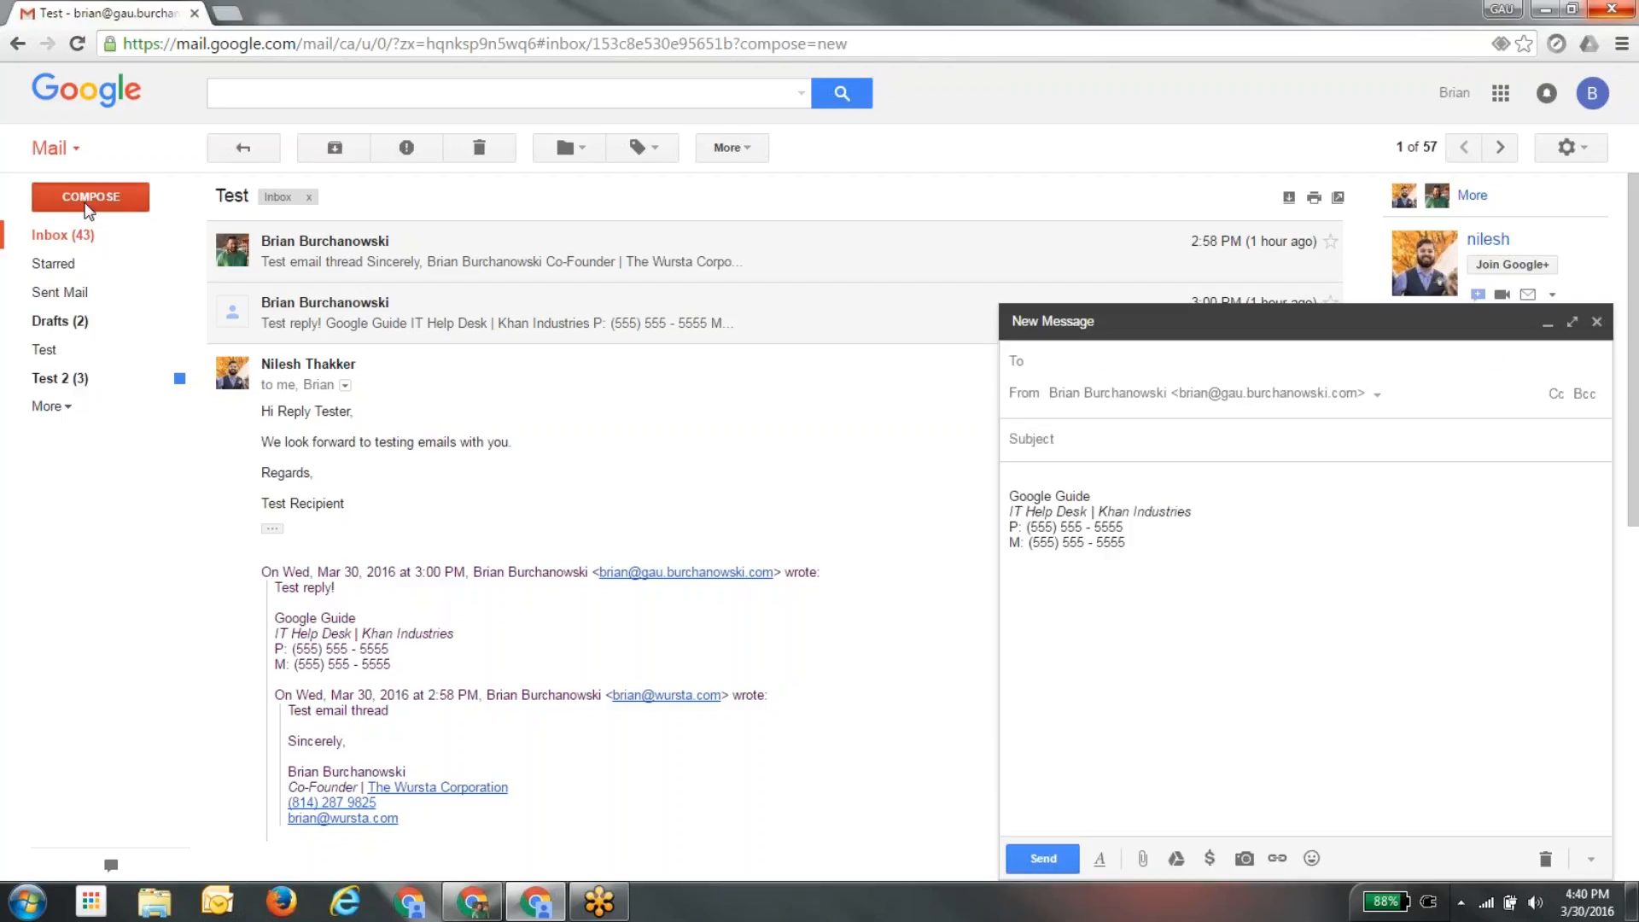
Open a second new message beside the first, minimize and restore it, and close both drafts.
{"action": "left_click", "coordinate": [91, 197]}
{"action": "left_click", "coordinate": [928, 322]}
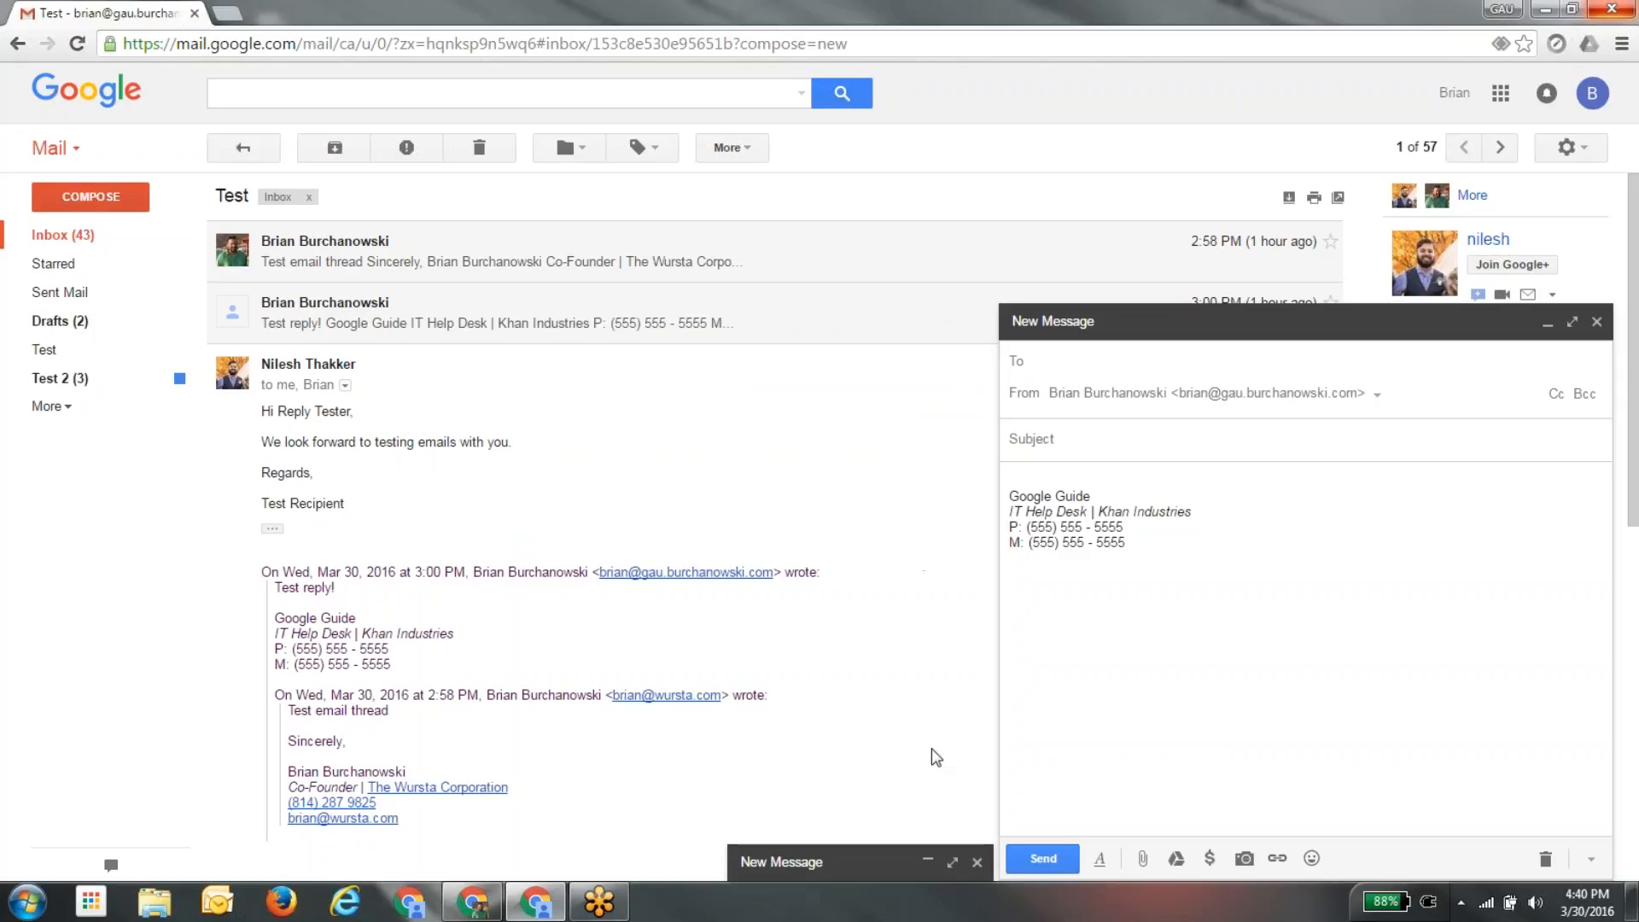
{"action": "left_click", "coordinate": [920, 862]}
{"action": "left_click", "coordinate": [977, 322]}
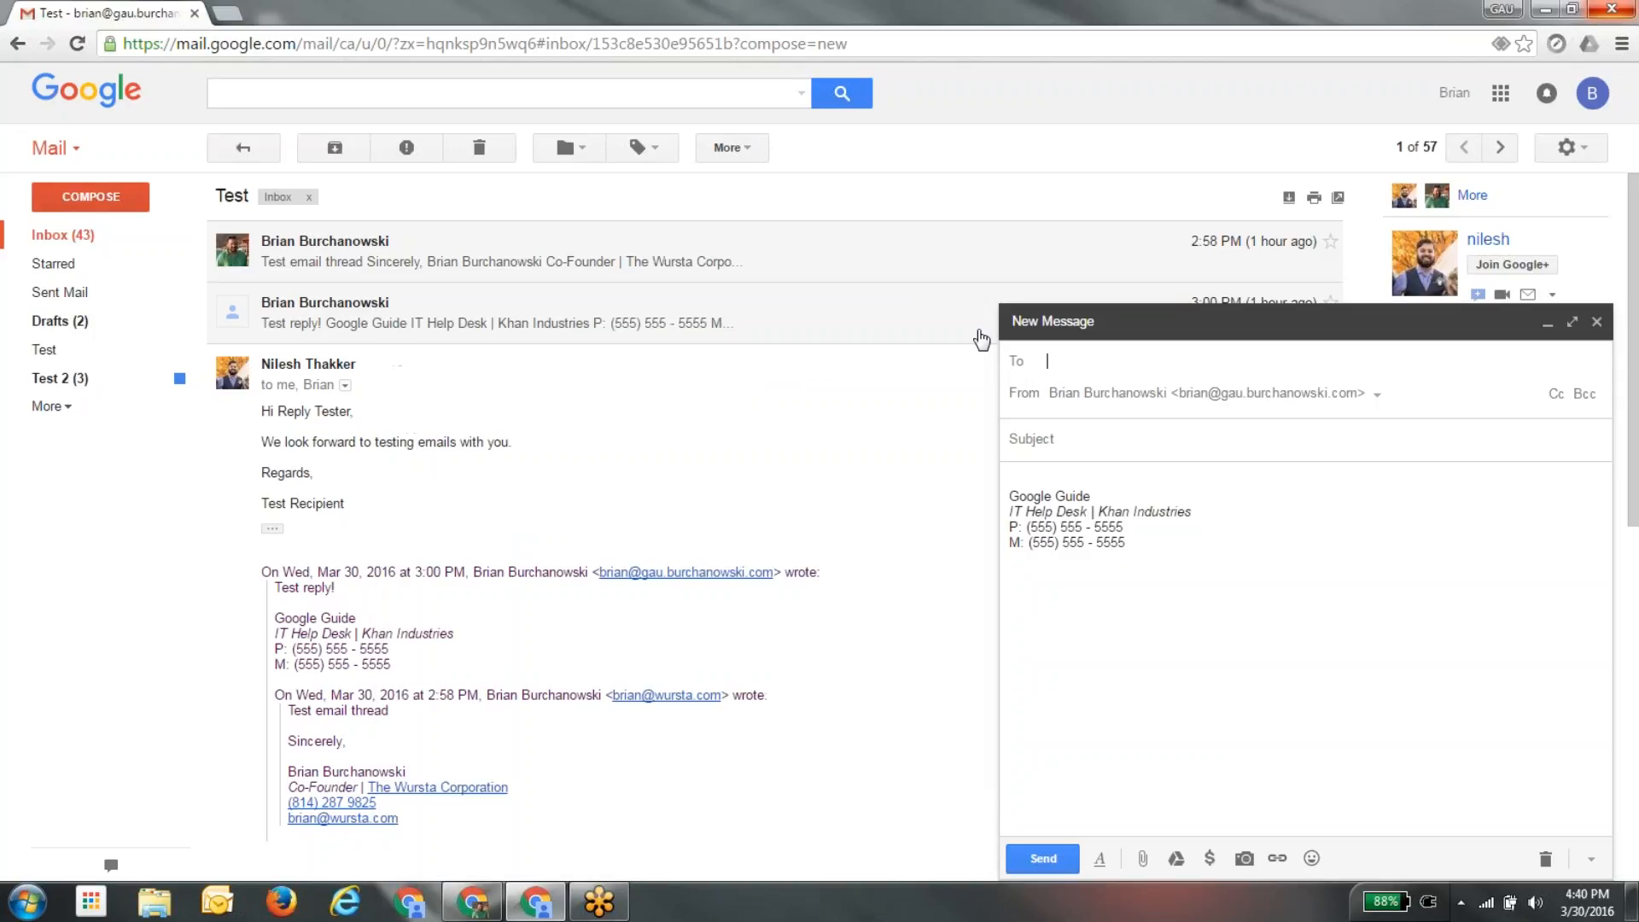
{"action": "left_click", "coordinate": [1595, 322]}
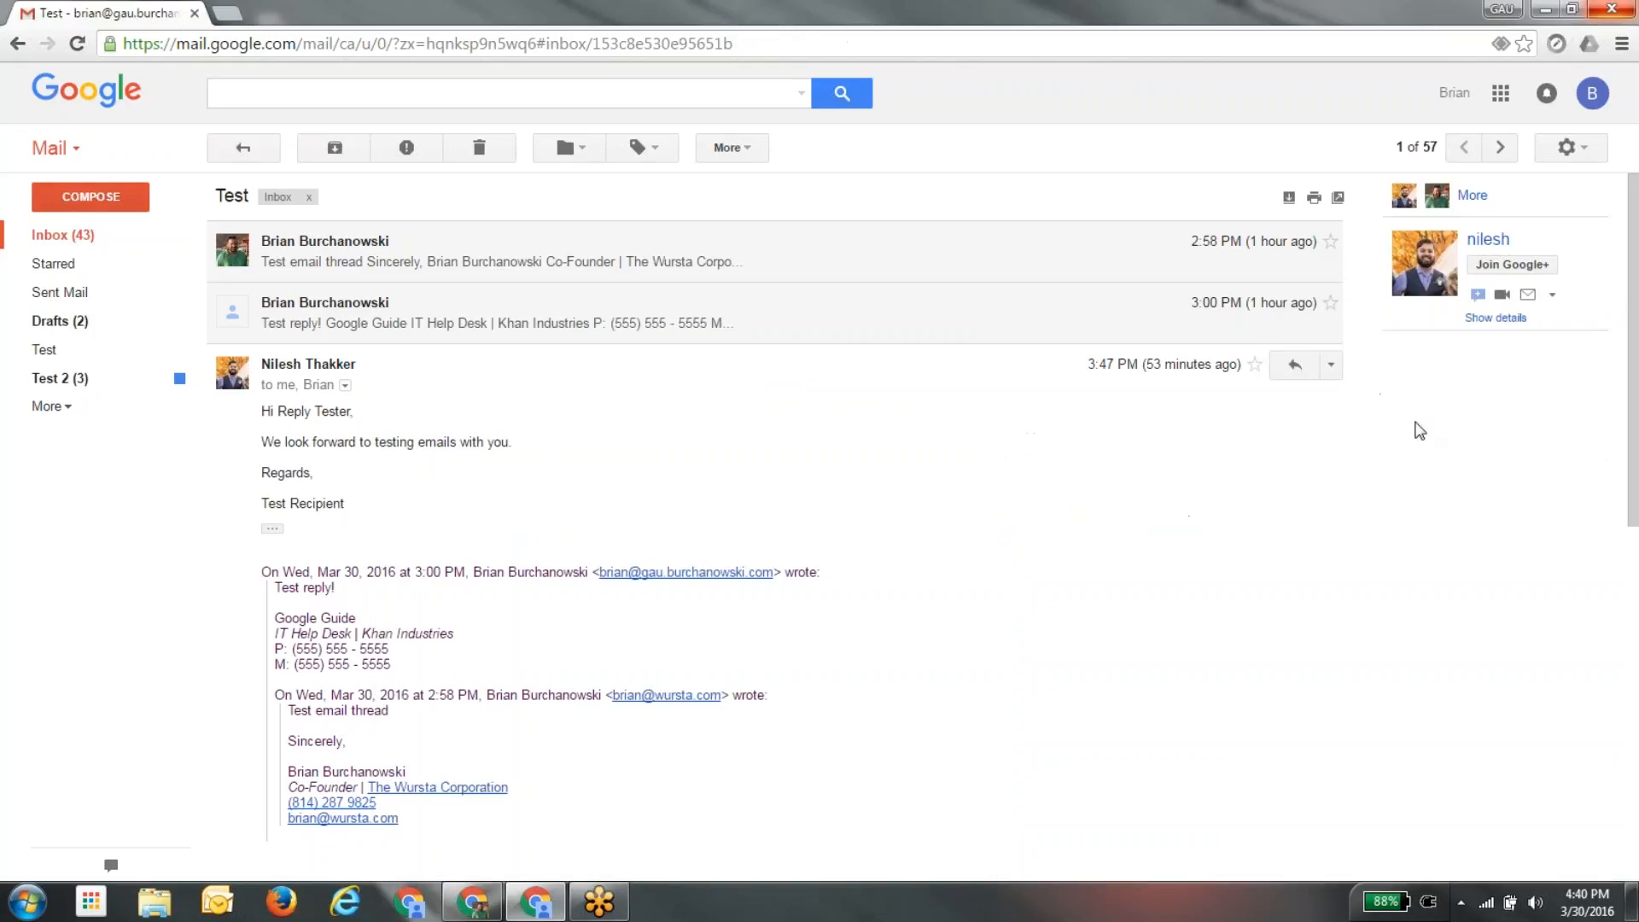
Compose a new message in a separate browser window and move that window aside.
{"action": "left_click", "coordinate": [96, 200], "text": "shift"}
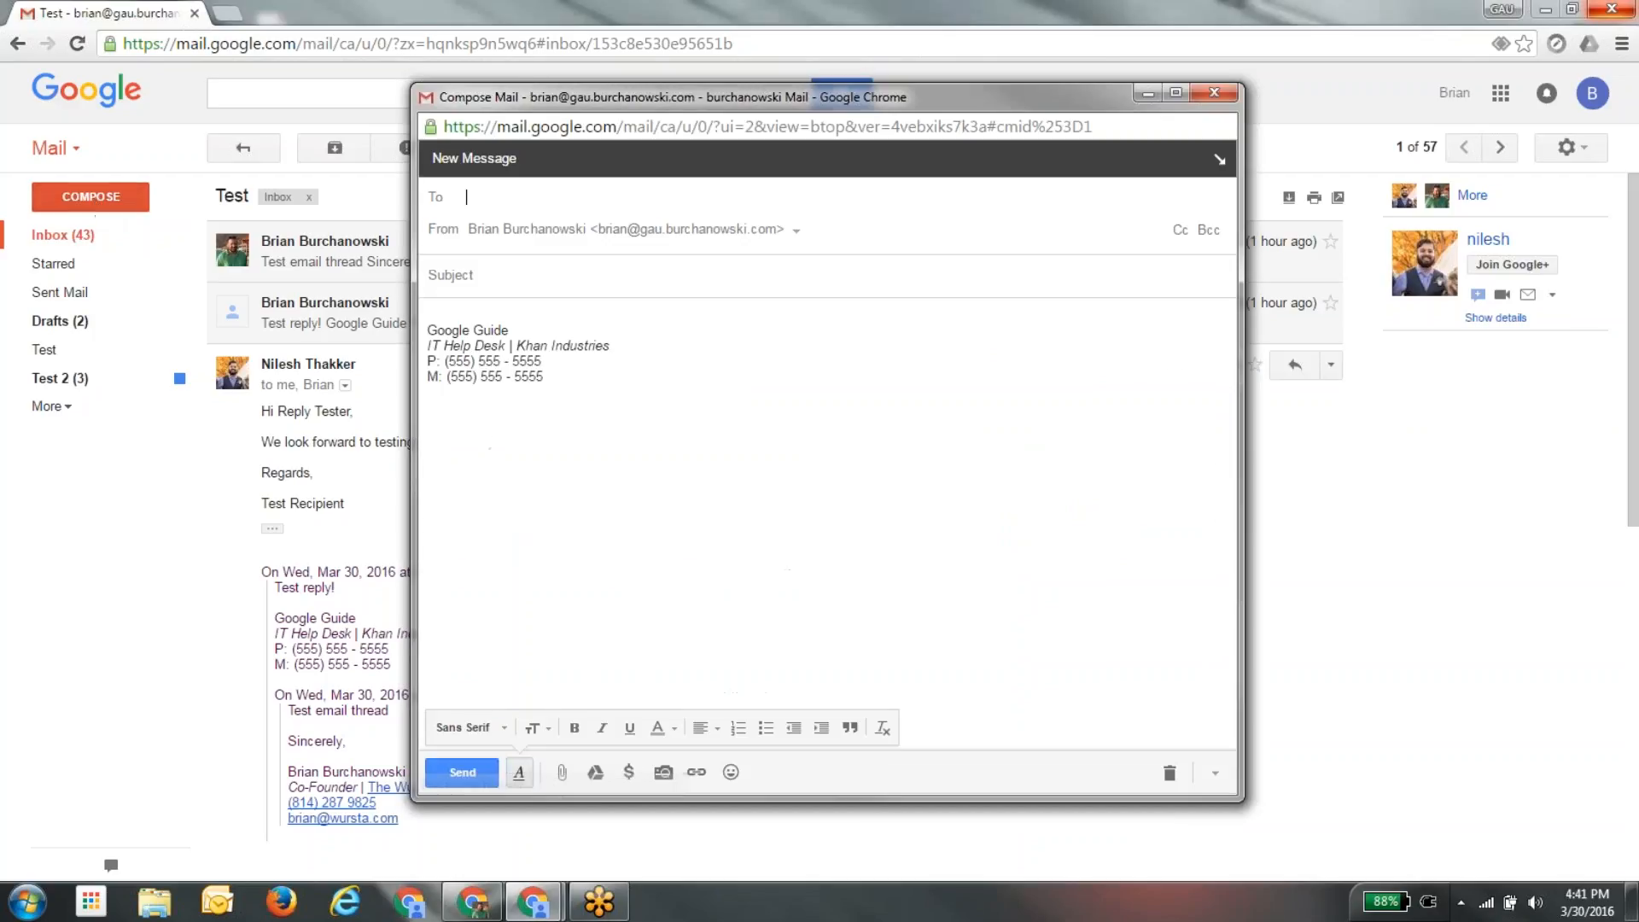
{"action": "left_click", "coordinate": [494, 271]}
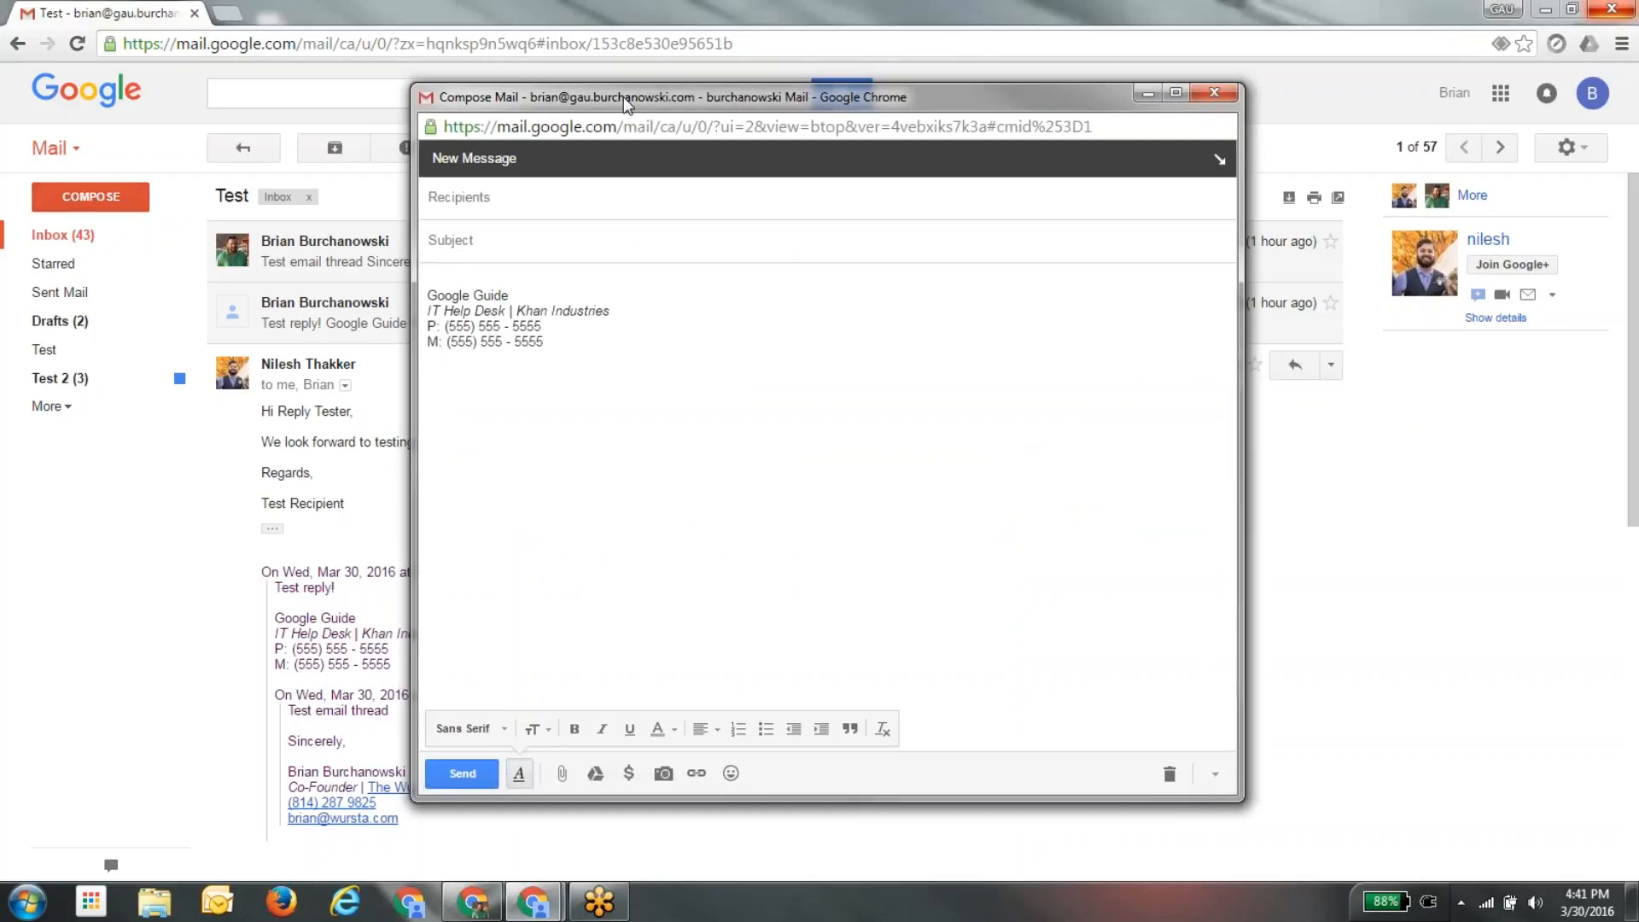
{"action": "left_click_drag", "start_coordinate": [623, 95], "coordinate": [456, 91]}
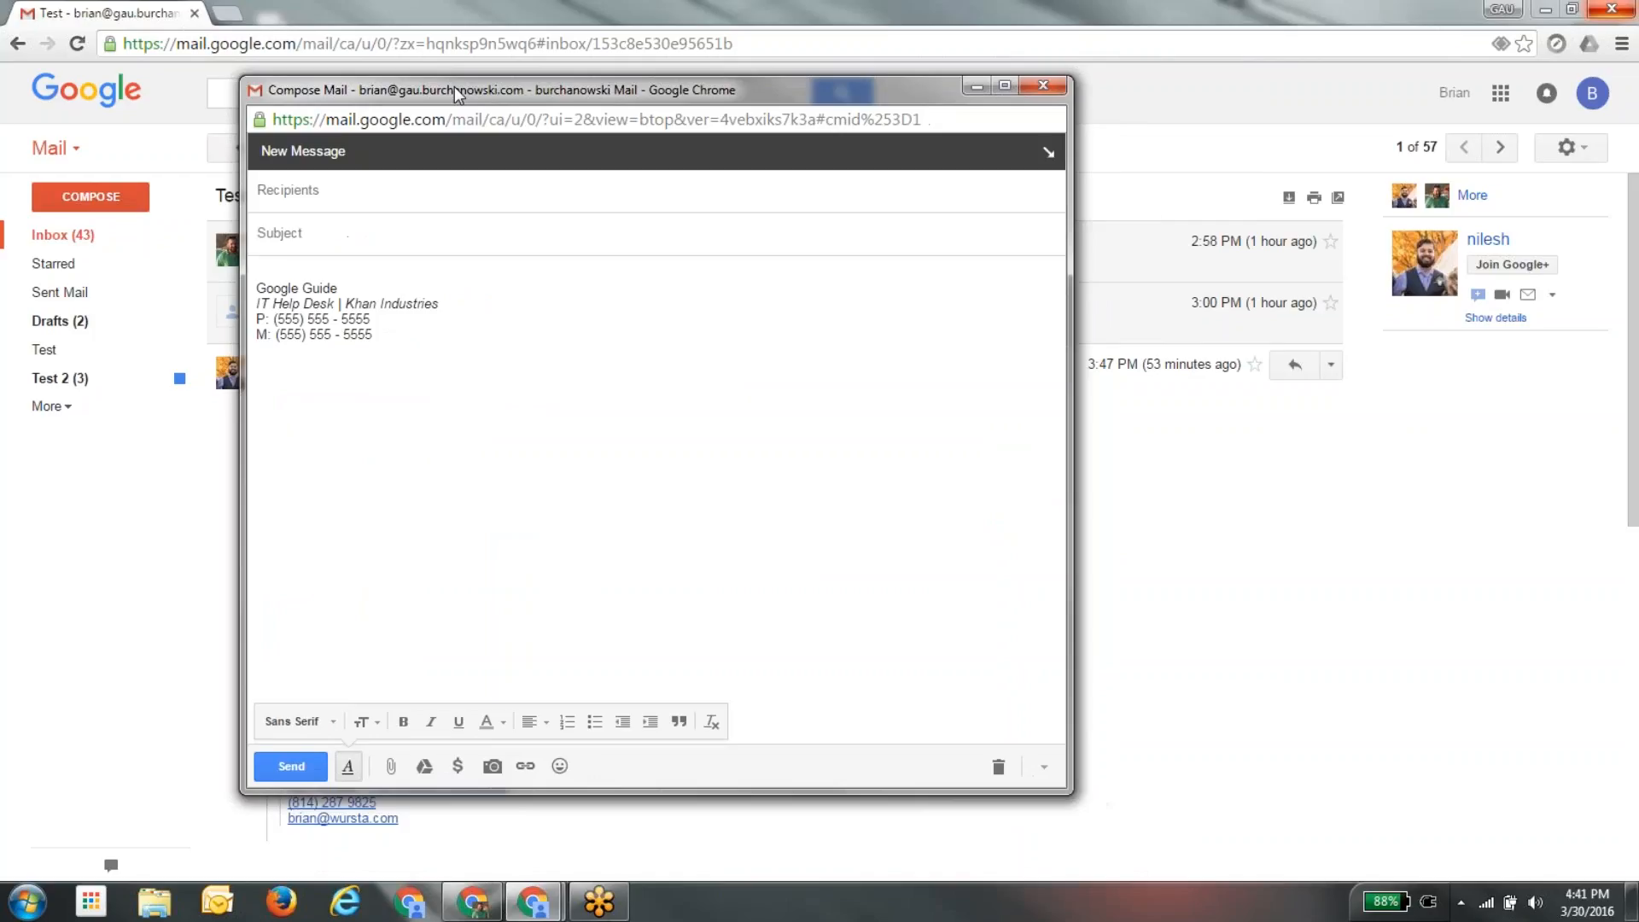
Examine the new message's recipient and subject fields, view the contact picker for To, and cancel it.
{"action": "left_click", "coordinate": [399, 198]}
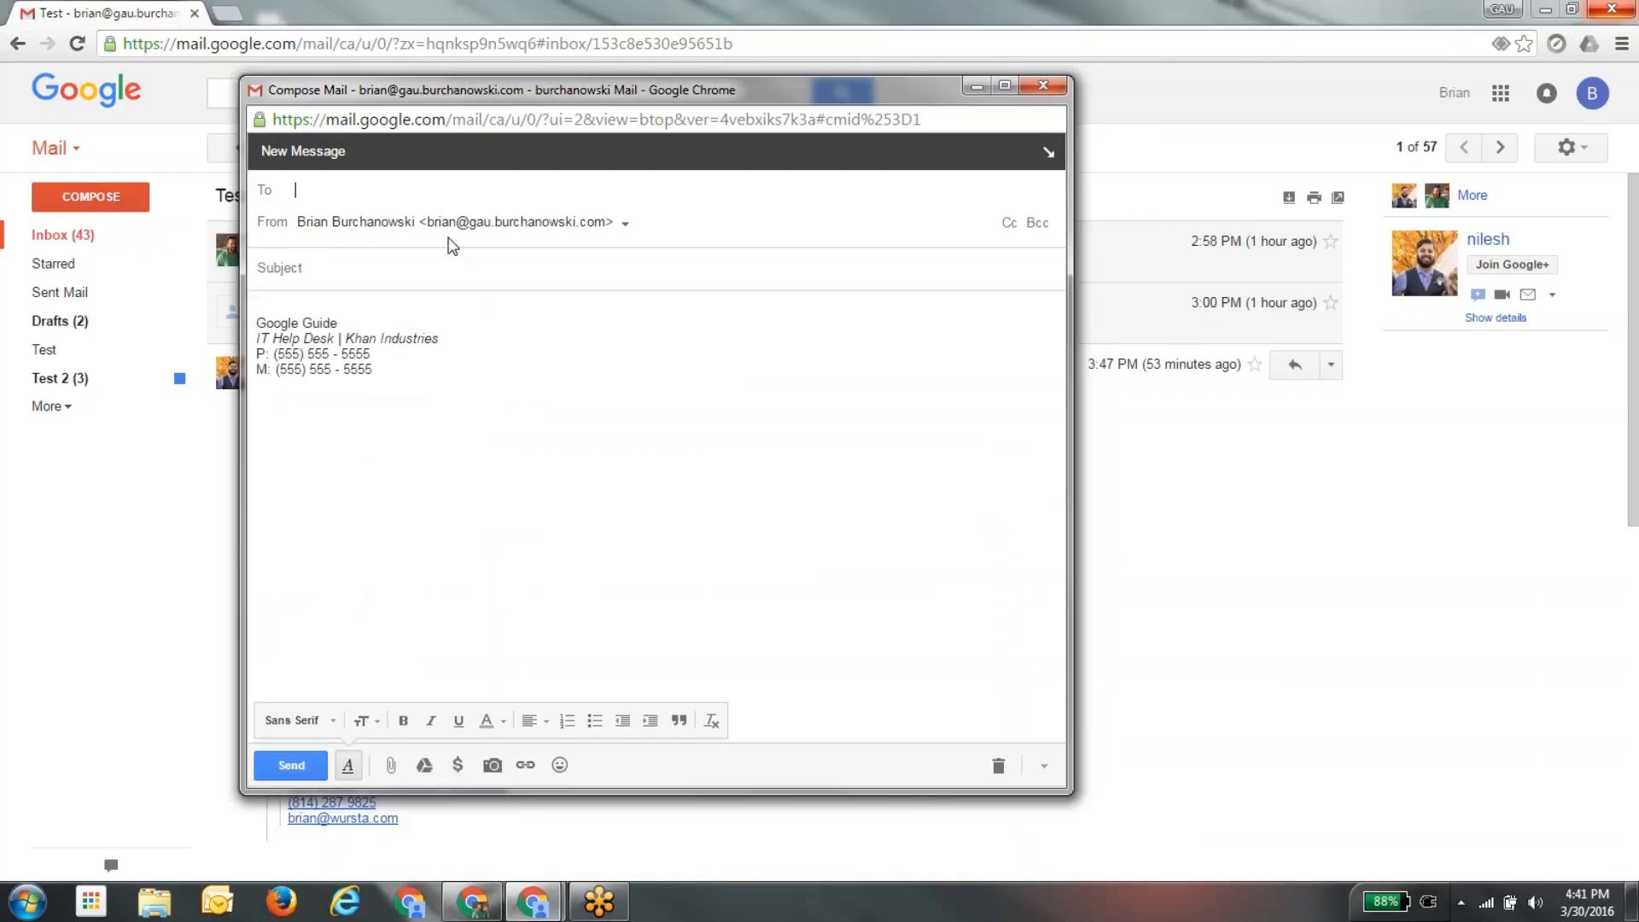
{"action": "left_click", "coordinate": [433, 274]}
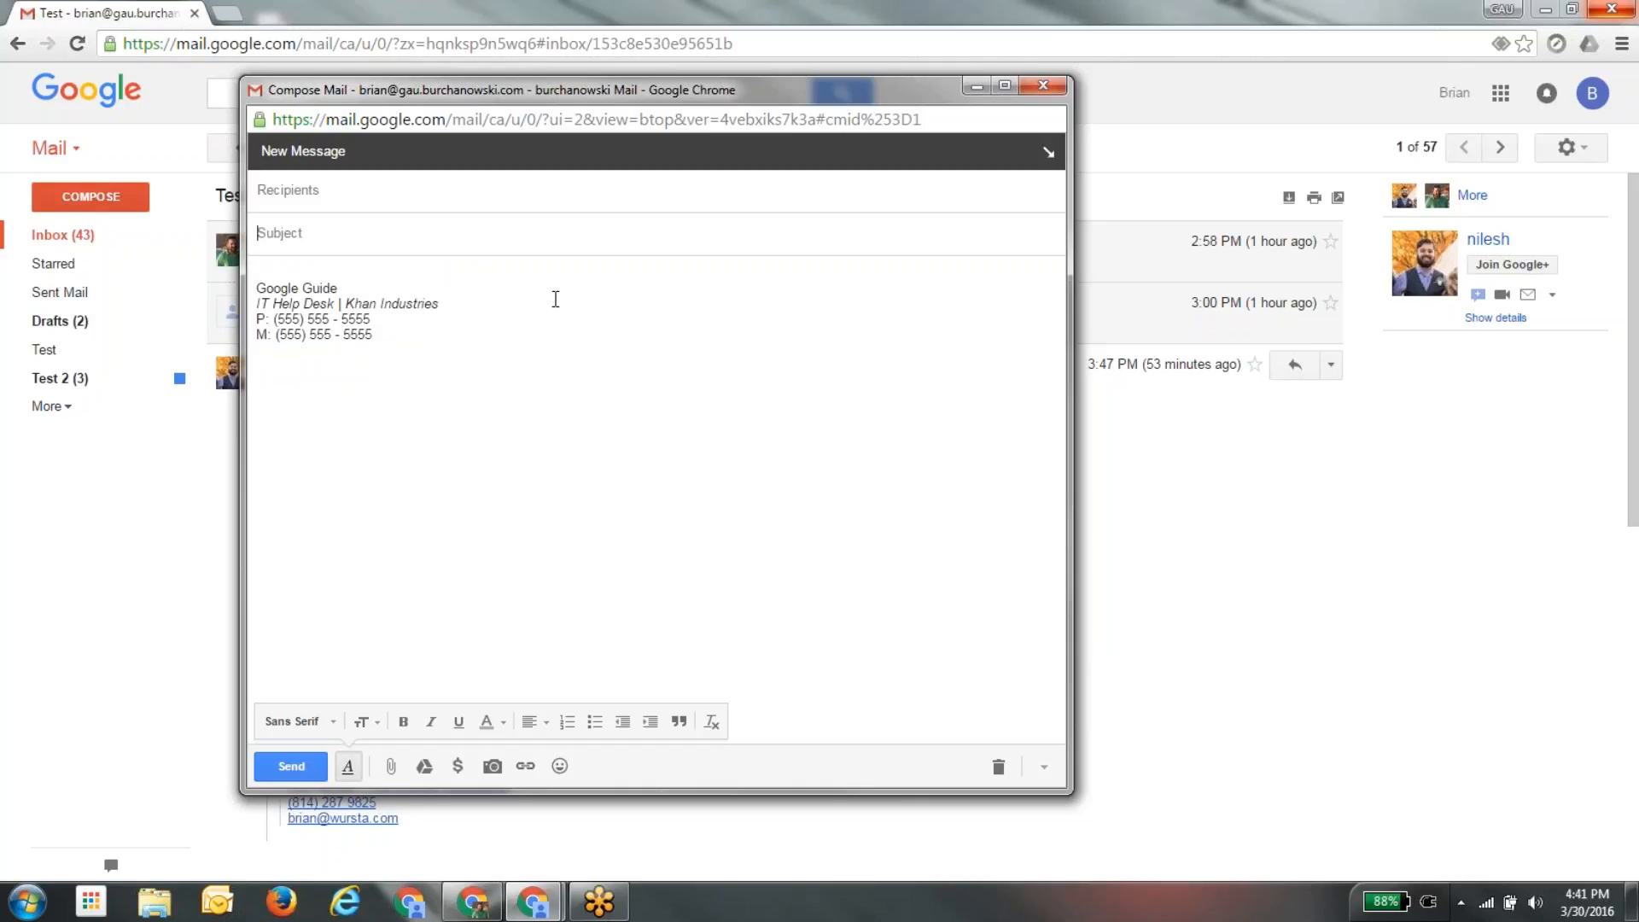
{"action": "left_click", "coordinate": [299, 190]}
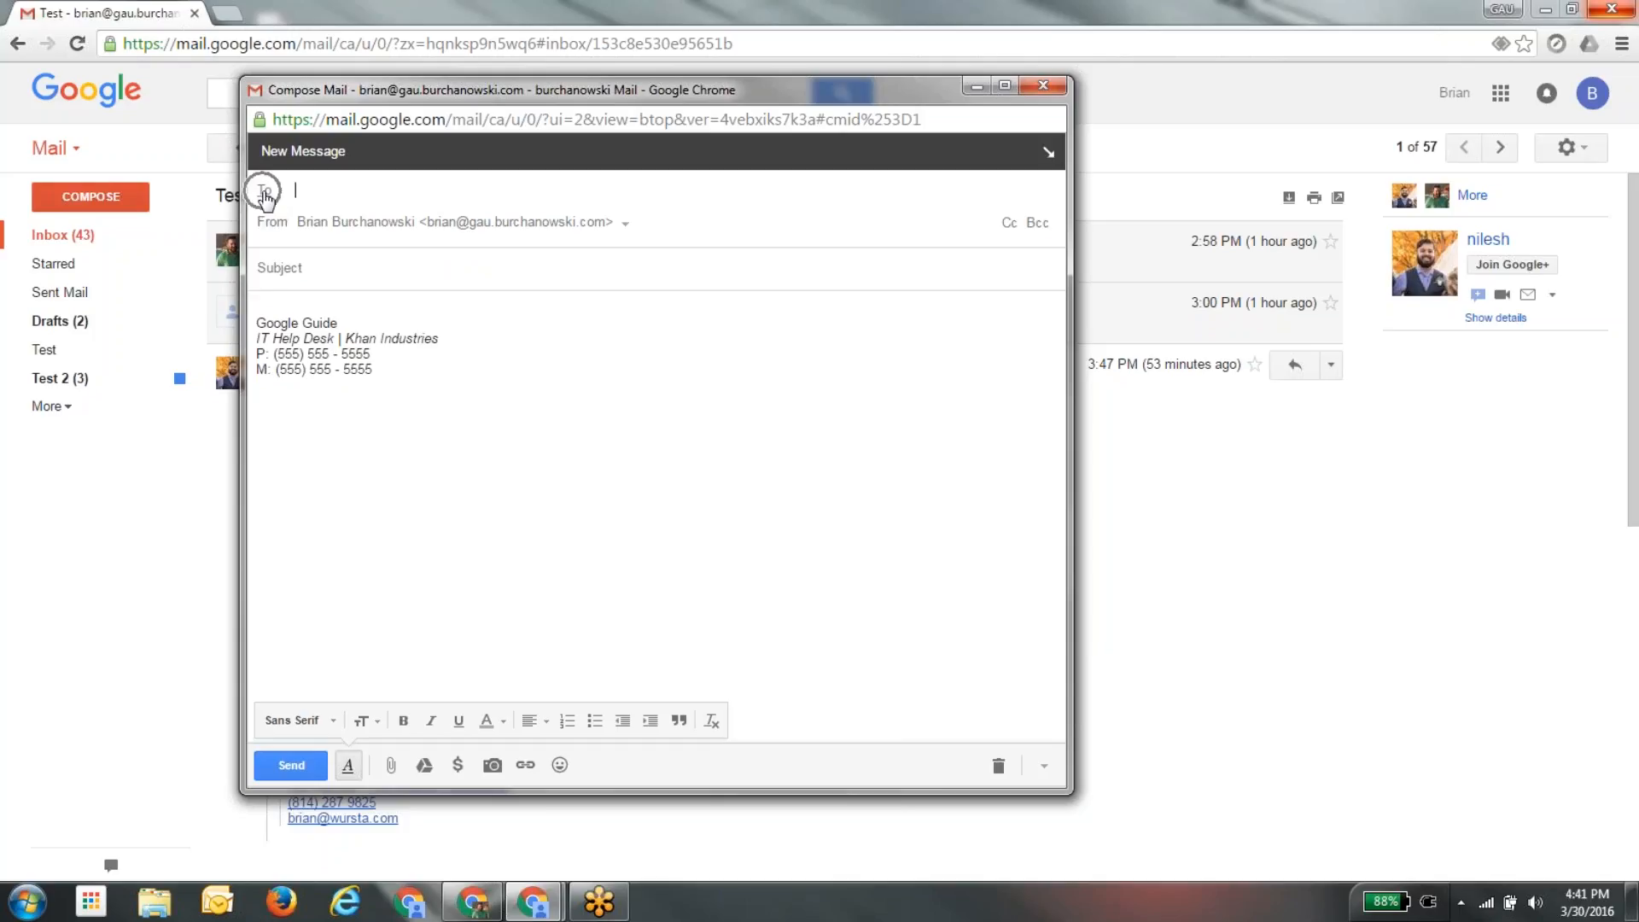
{"action": "left_click", "coordinate": [266, 191]}
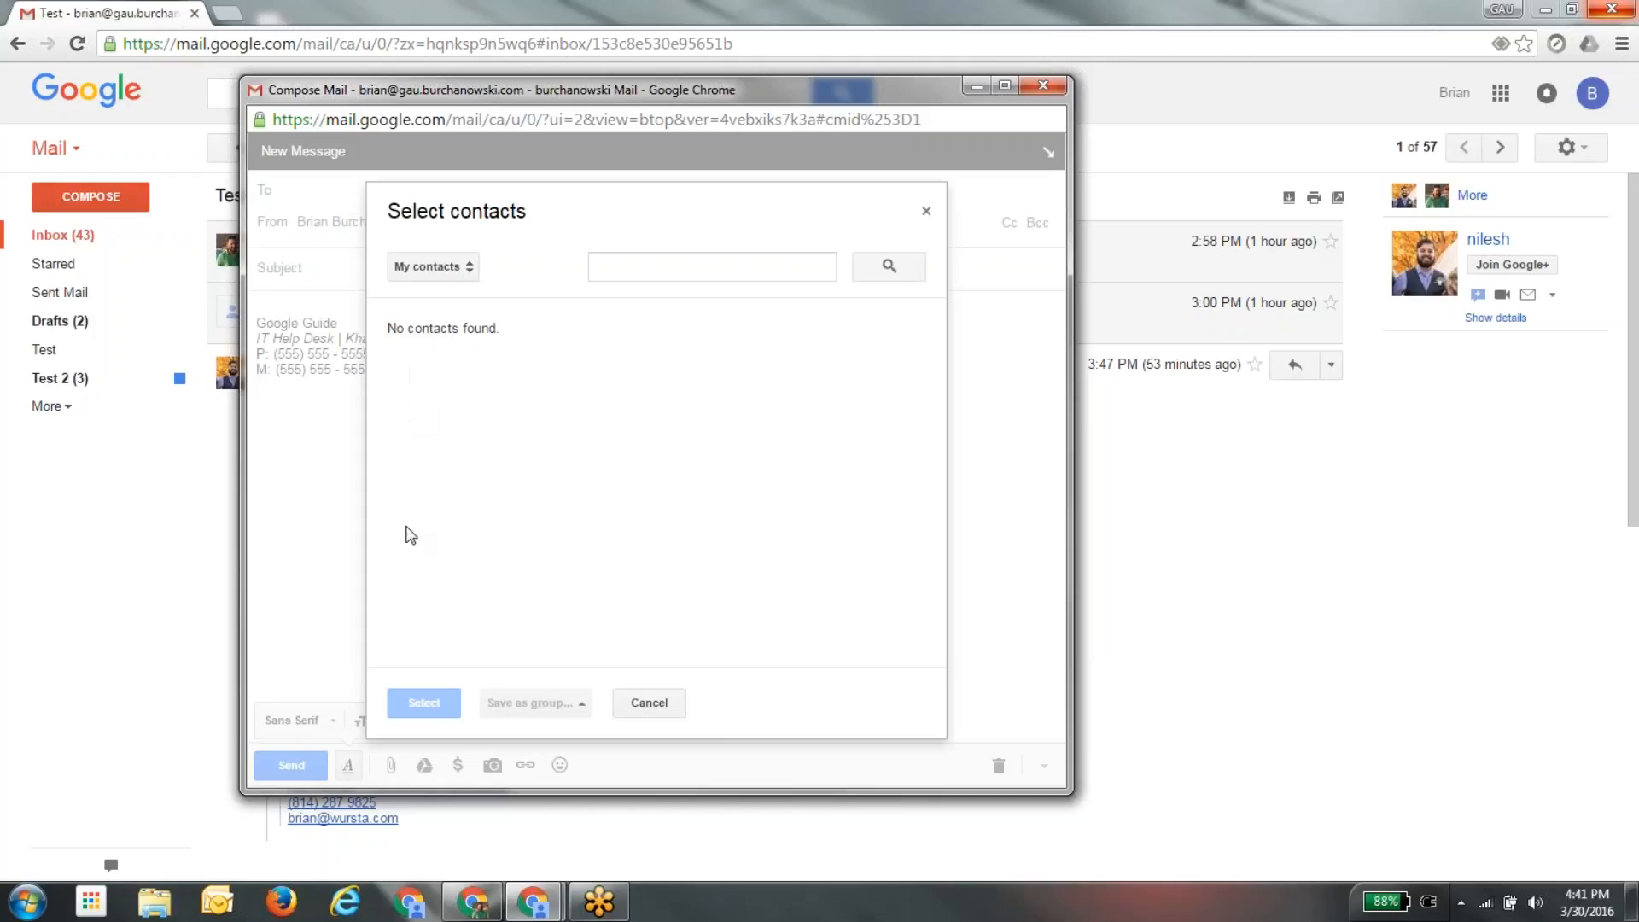
{"action": "left_click", "coordinate": [663, 702]}
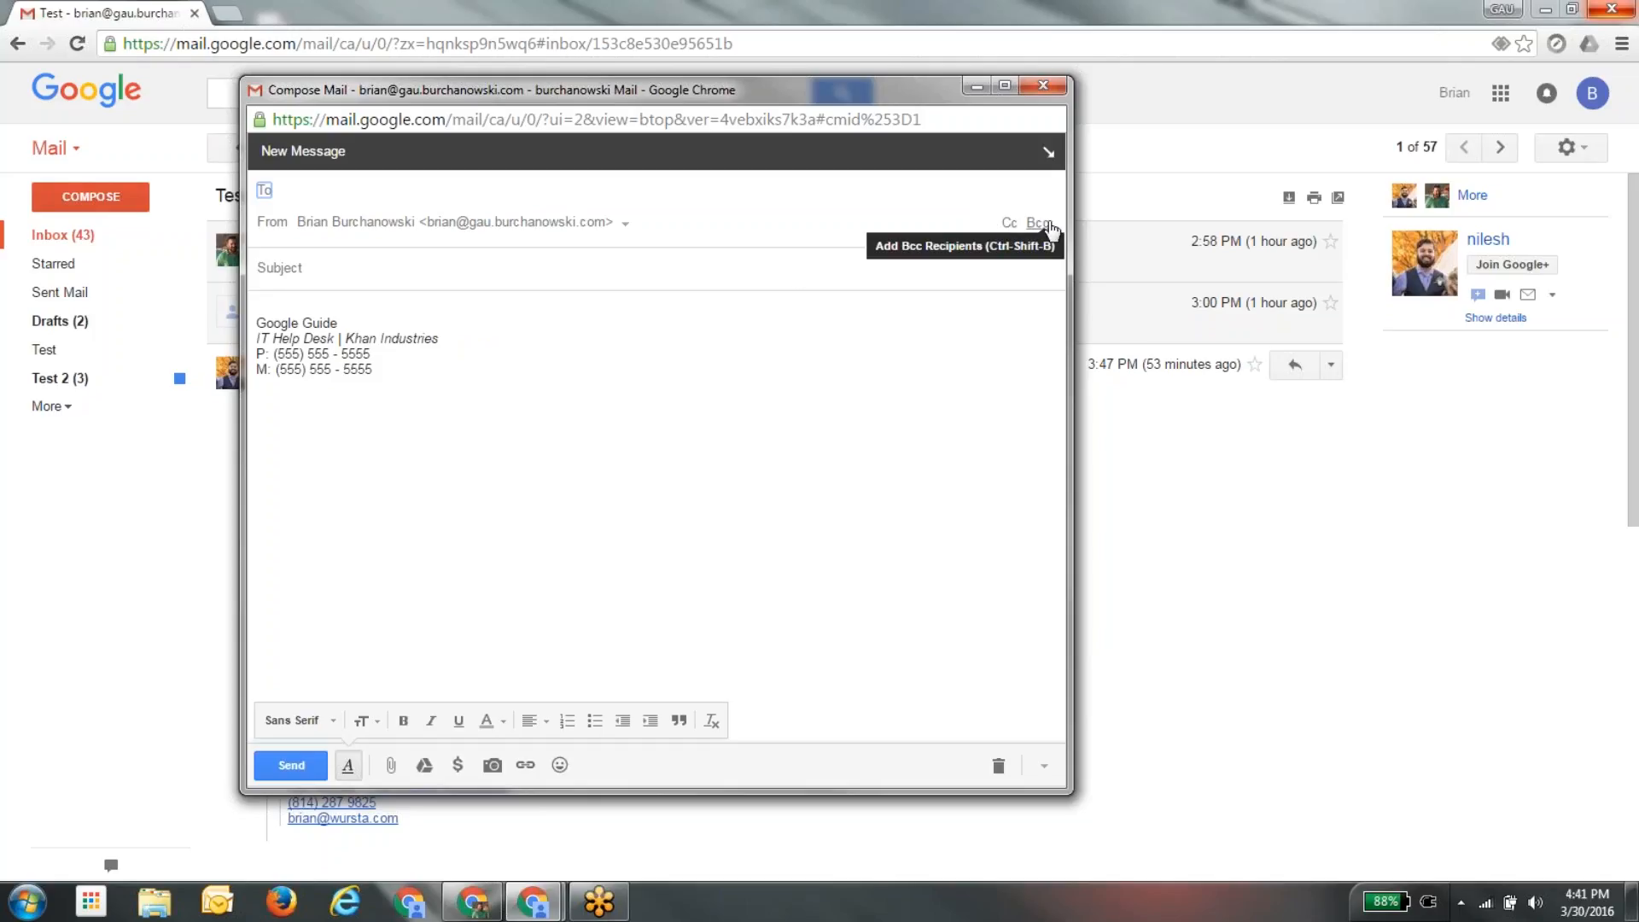
Add Cc and Bcc fields to the new message and place the cursor in the body above the signature.
{"action": "left_click", "coordinate": [1009, 222]}
{"action": "left_click", "coordinate": [1037, 254]}
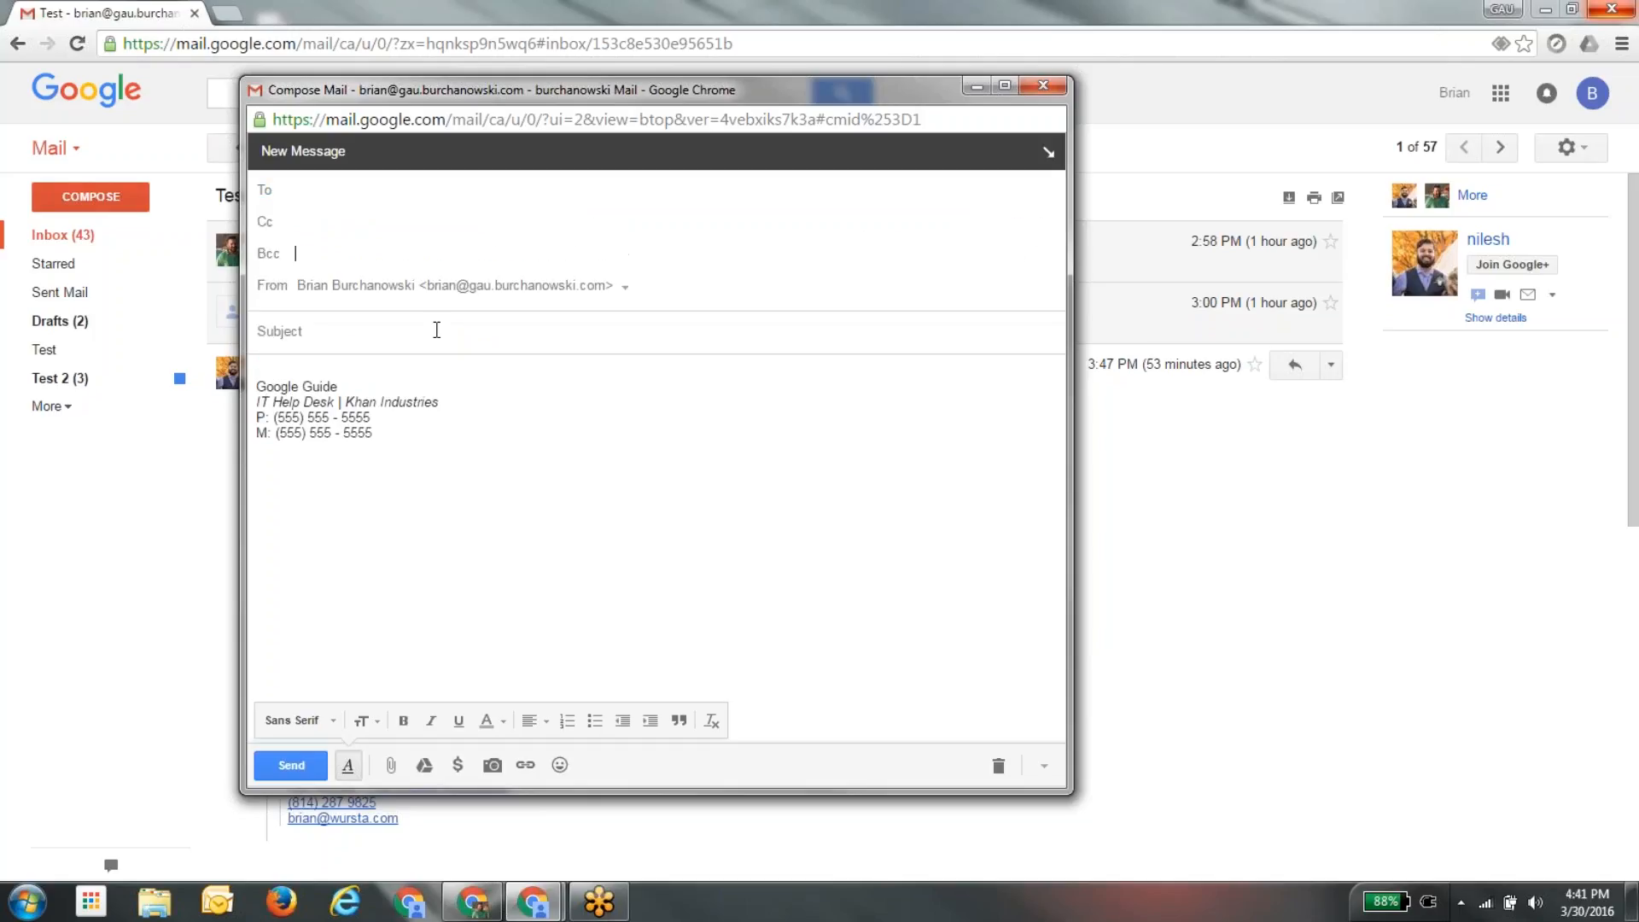
{"action": "left_click", "coordinate": [348, 398]}
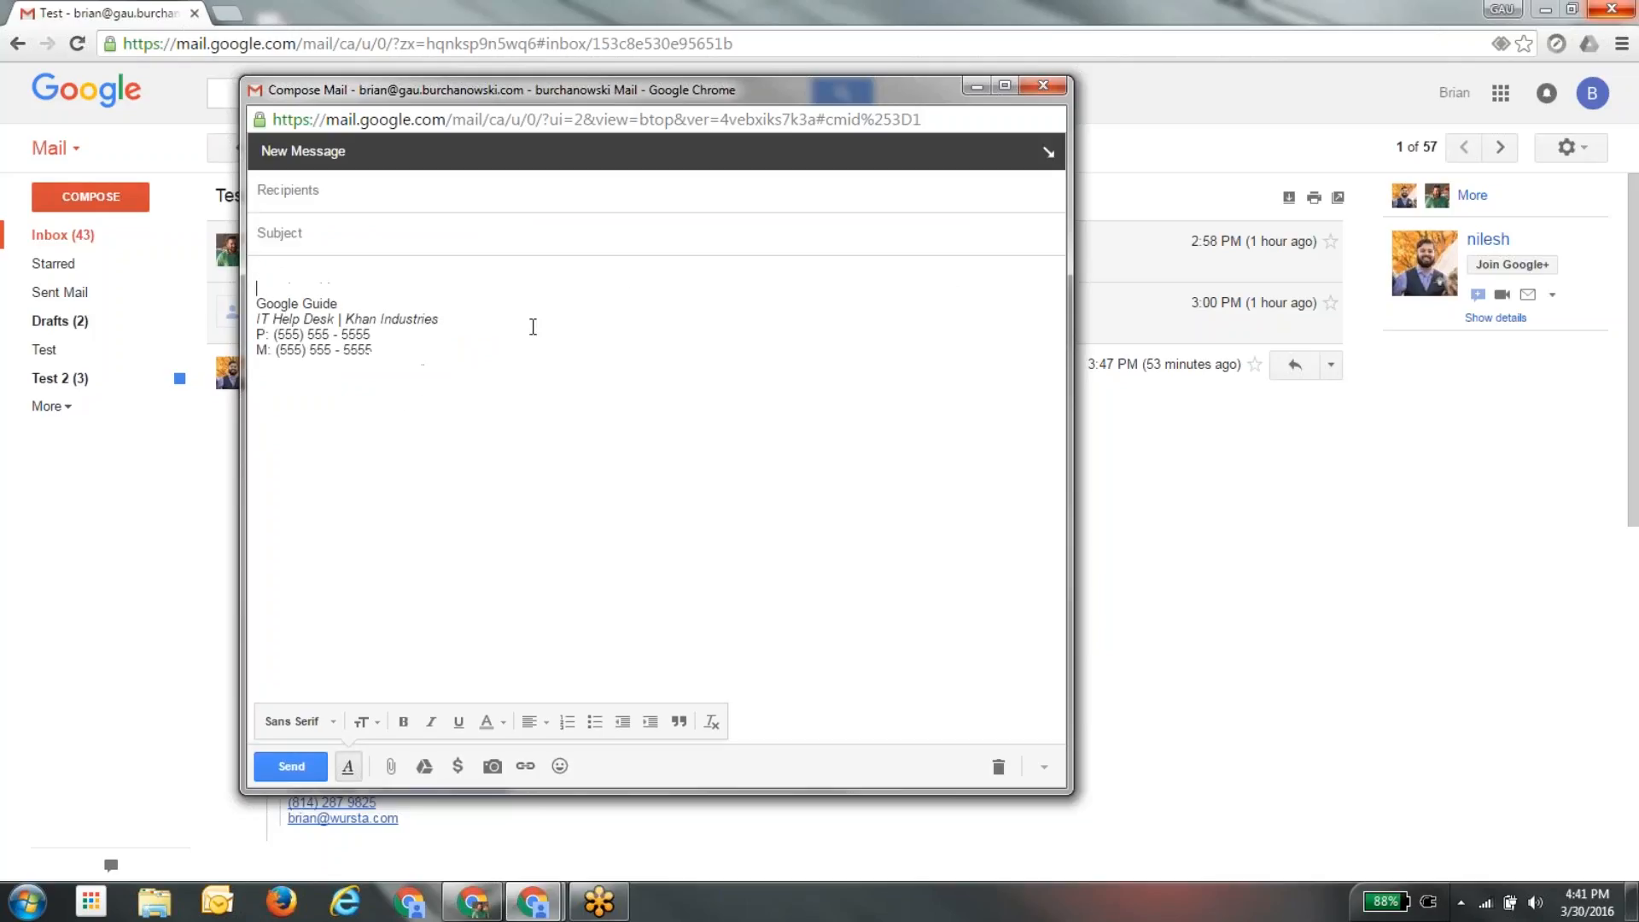
{"action": "left_click", "coordinate": [279, 278]}
Examine the new message's additional options, including full-screen default, plain text mode, printing and spell checking.
{"action": "left_click", "coordinate": [1044, 767]}
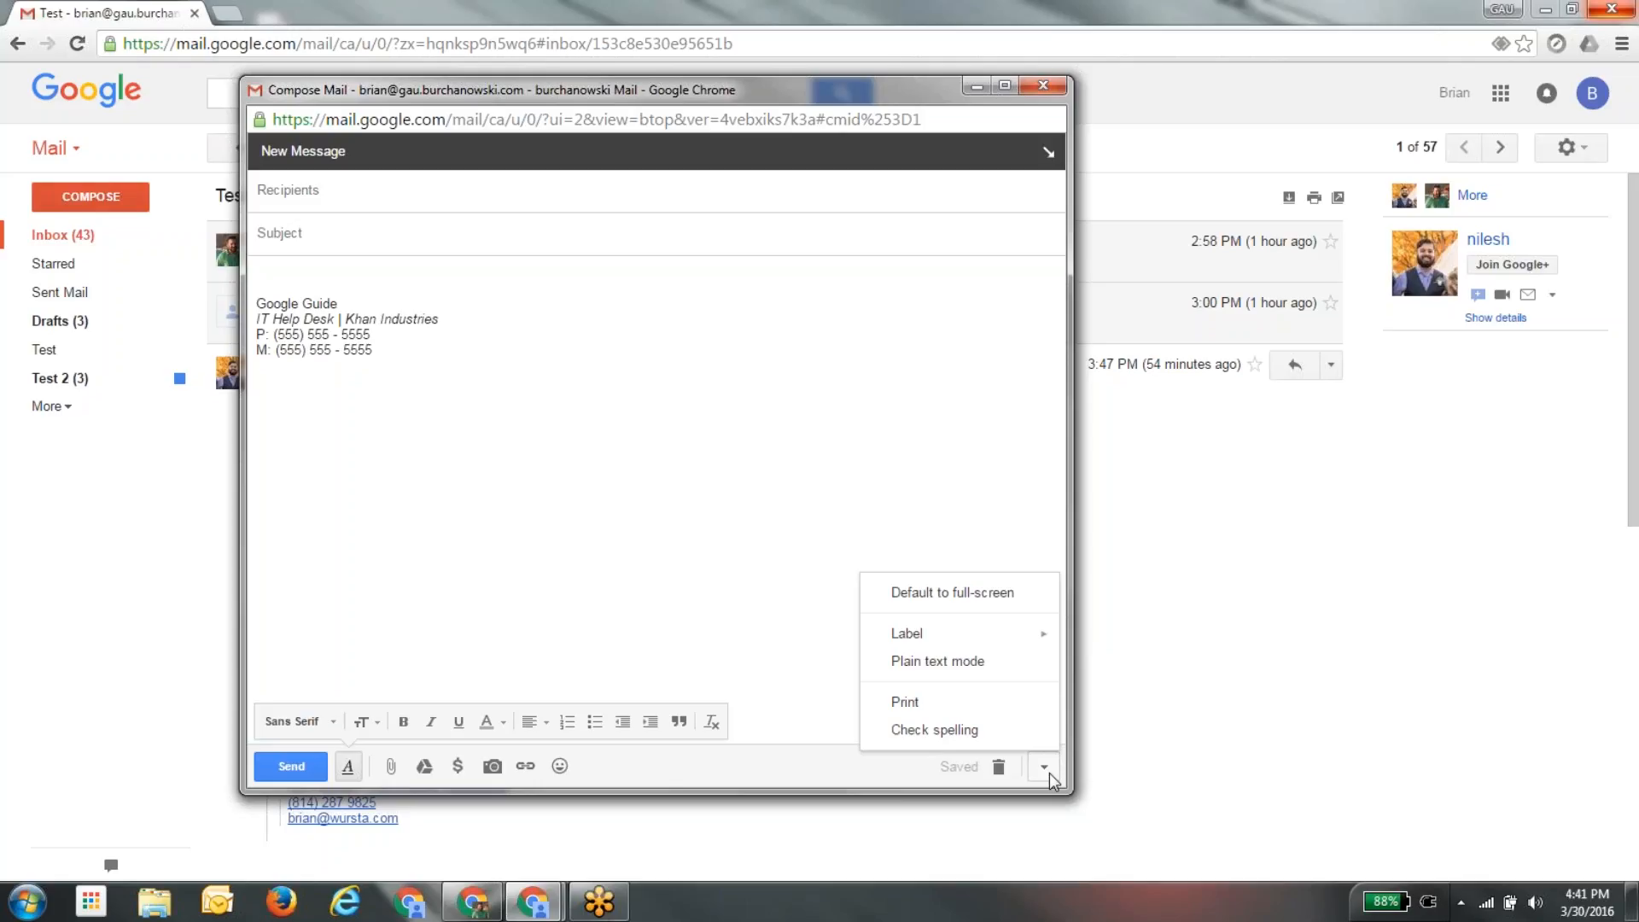
{"action": "left_click", "coordinate": [992, 739]}
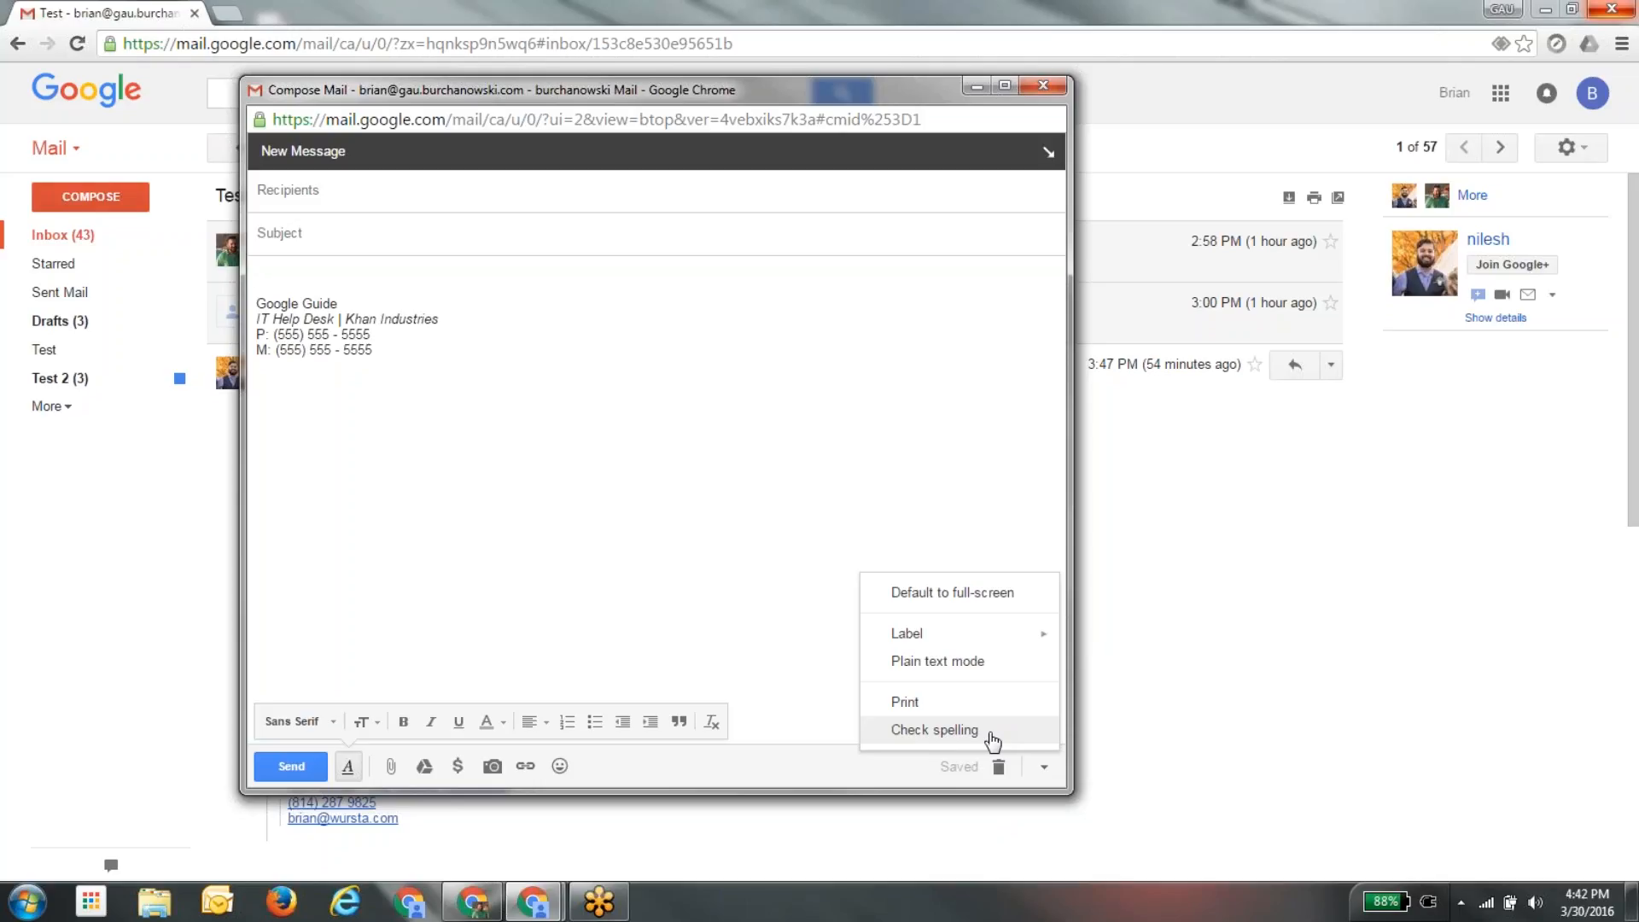
{"action": "left_click", "coordinate": [708, 516]}
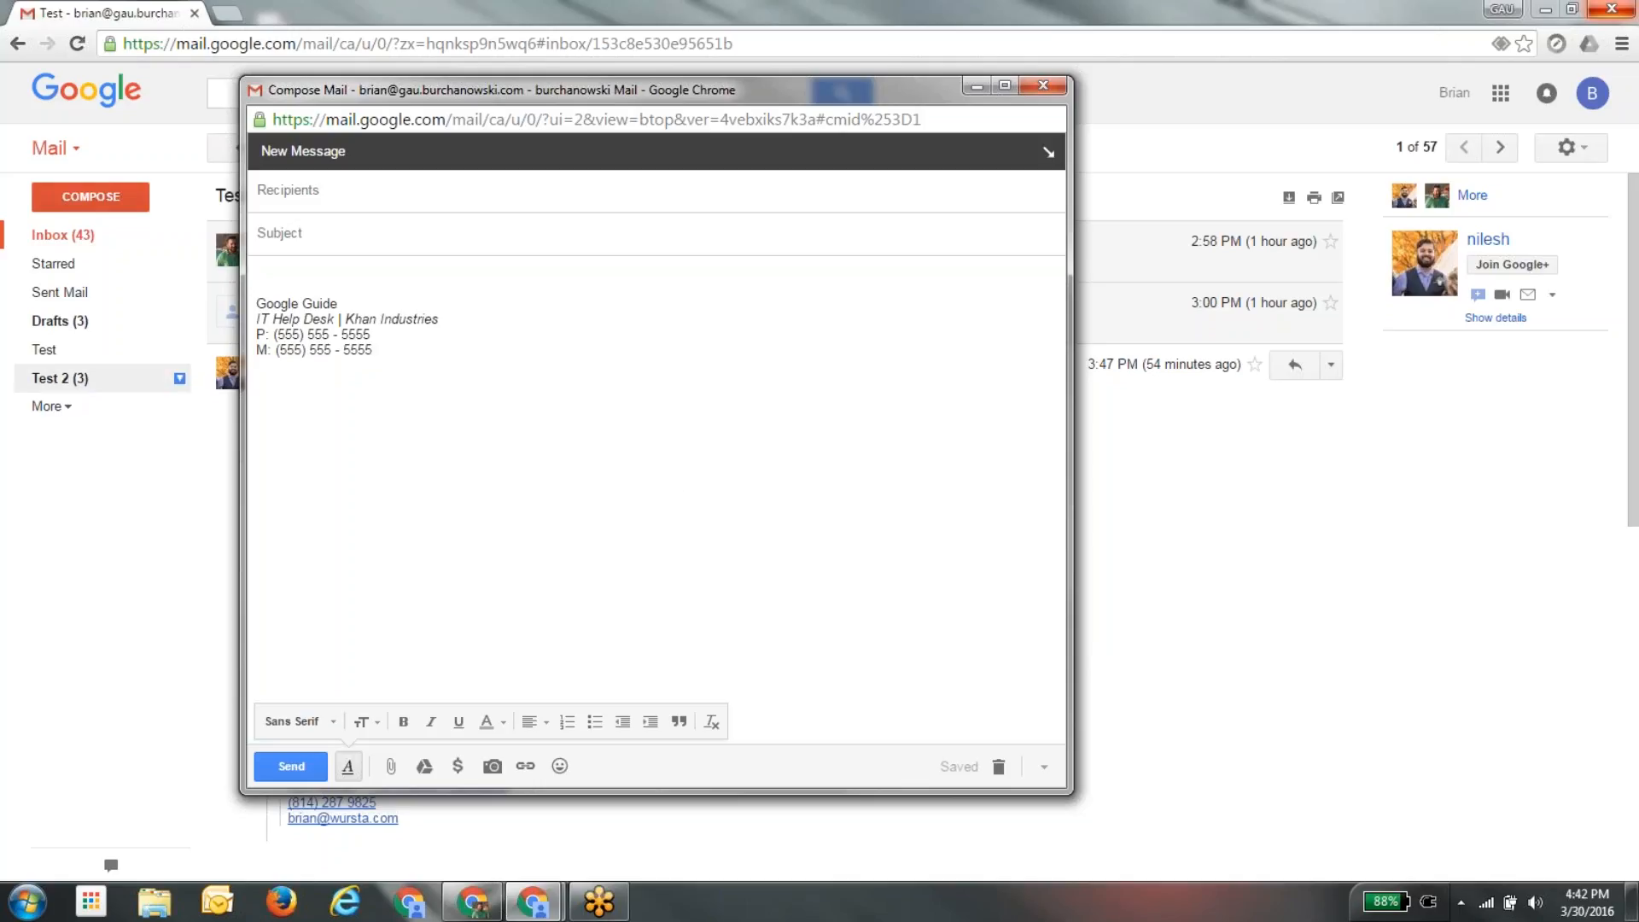
{"action": "left_click", "coordinate": [69, 328]}
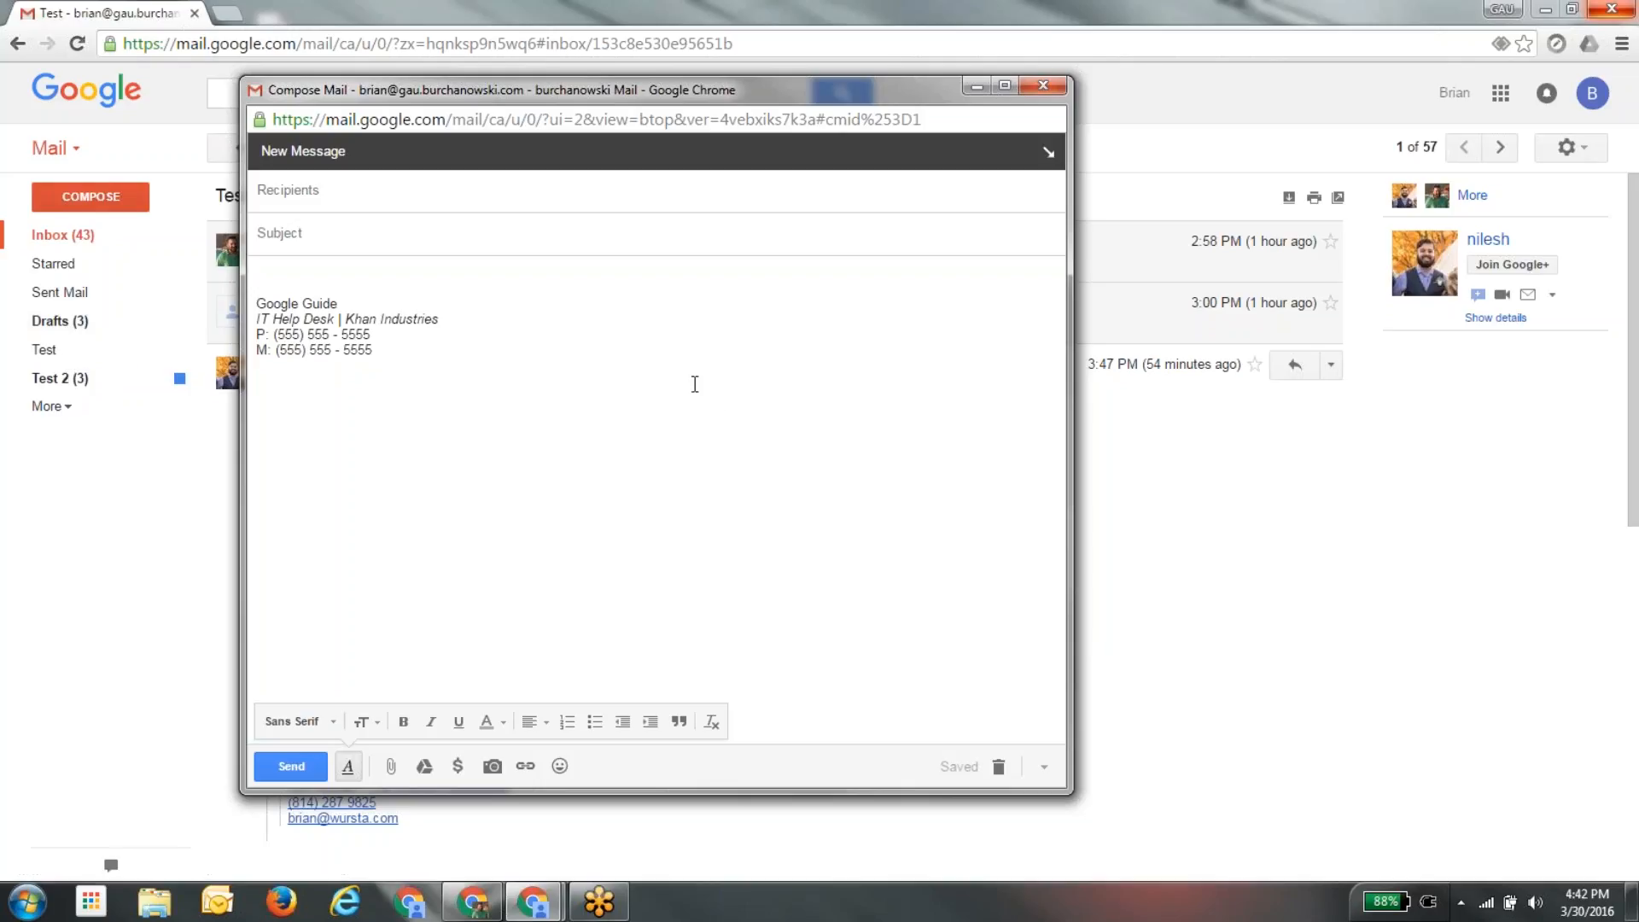
Examine the labels that can be applied to the new message from its additional options, without choosing one.
{"action": "left_click", "coordinate": [1045, 768]}
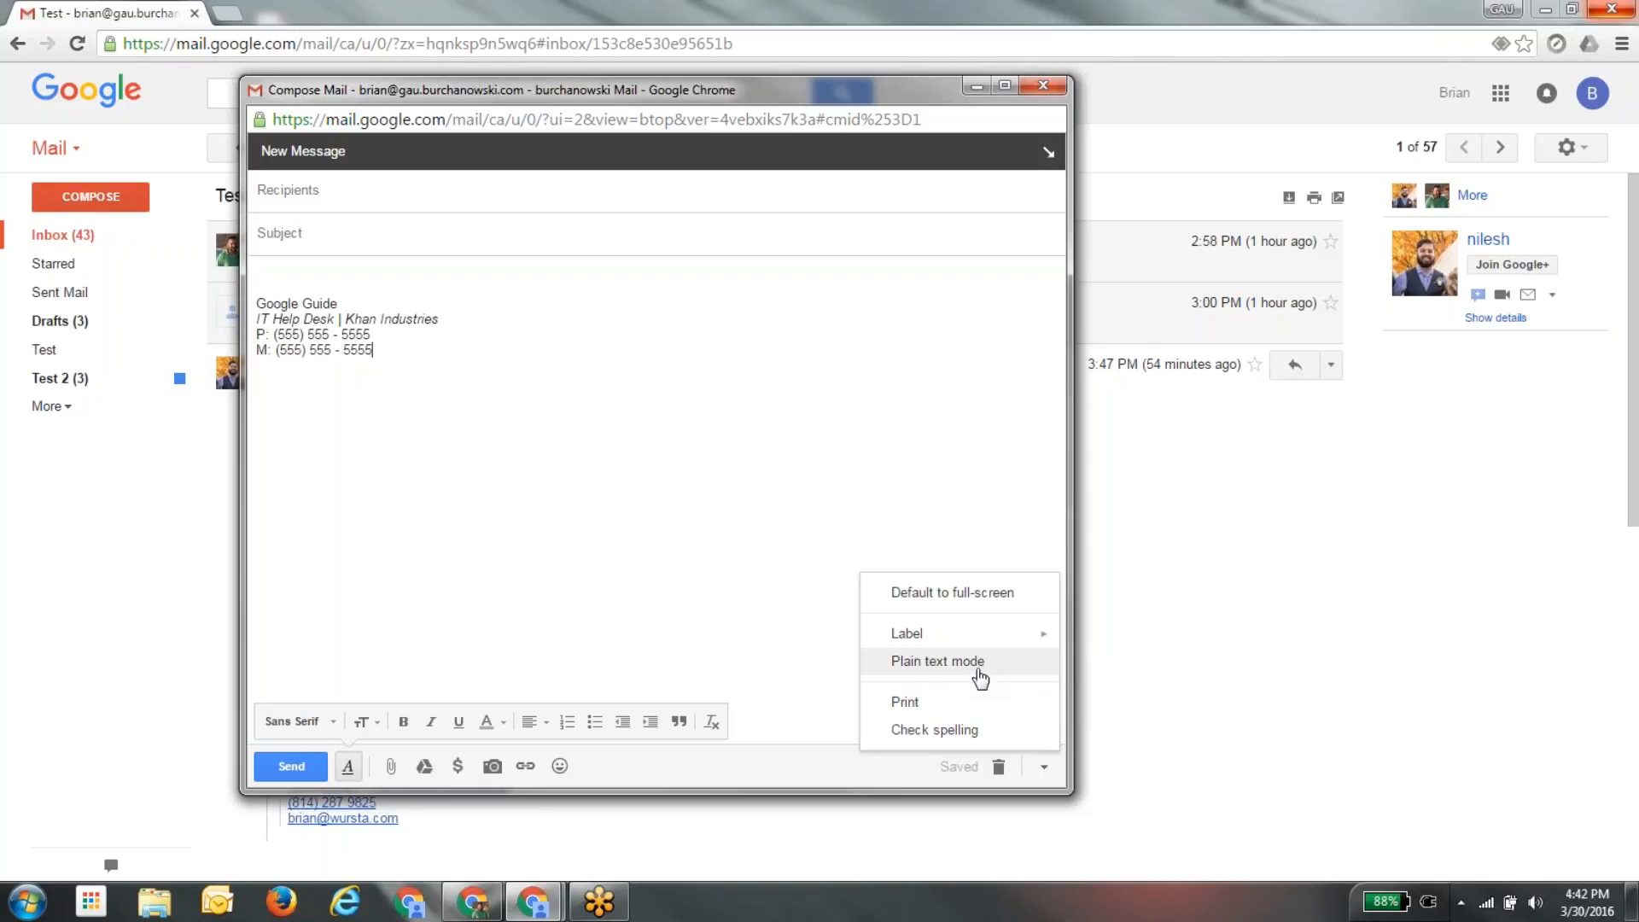
{"action": "left_click", "coordinate": [1046, 772]}
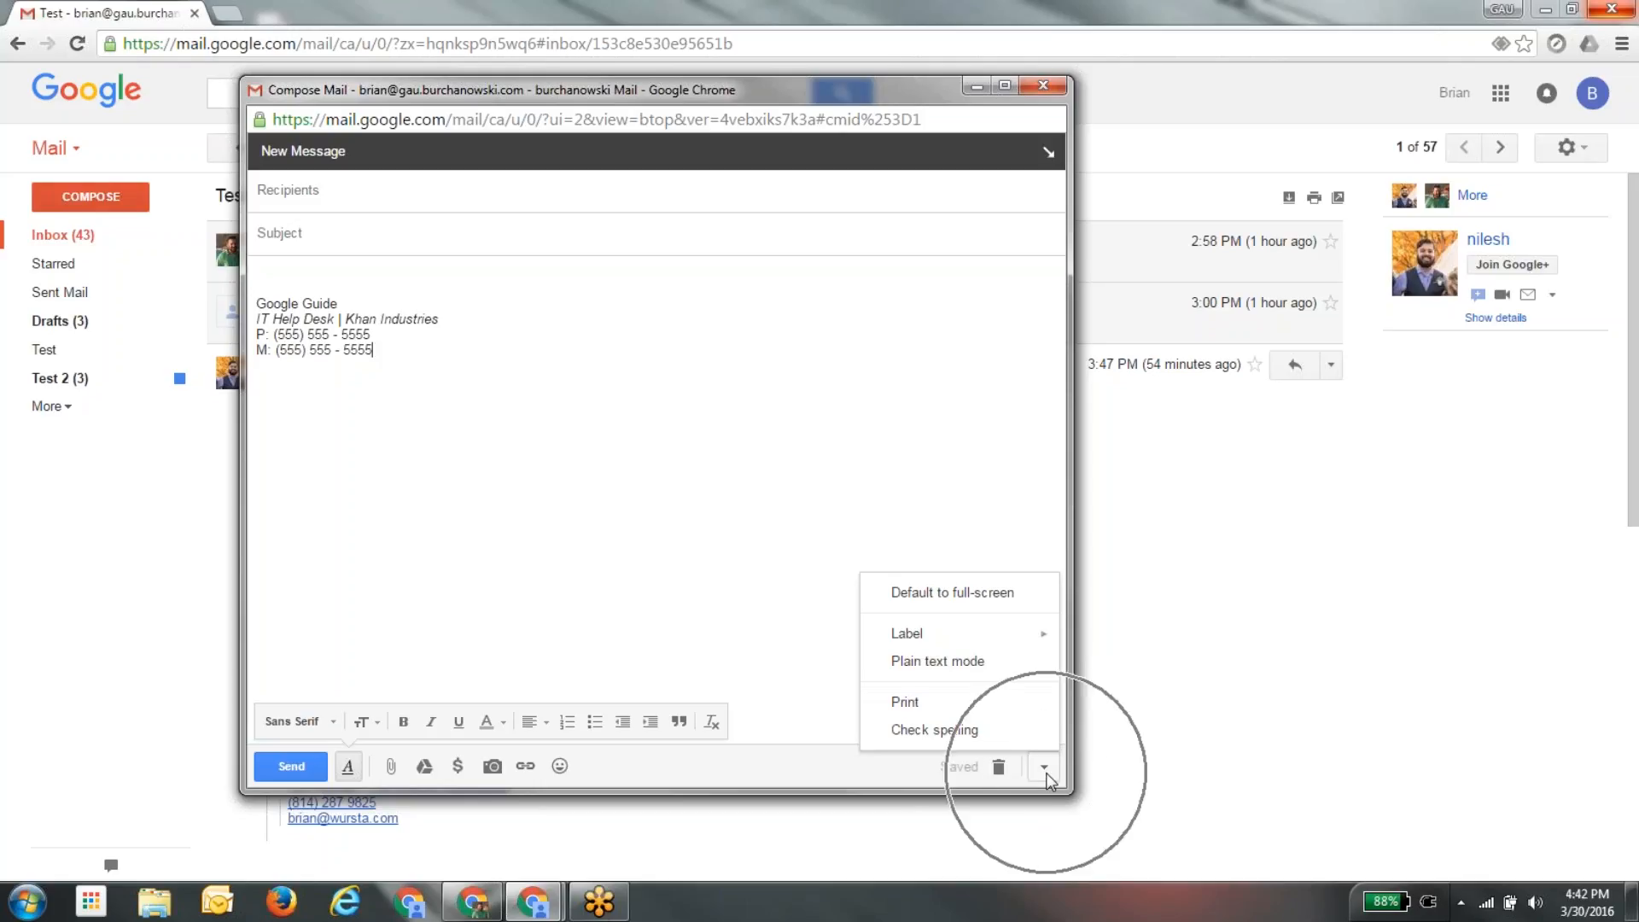
{"action": "mouse_move", "coordinate": [939, 642]}
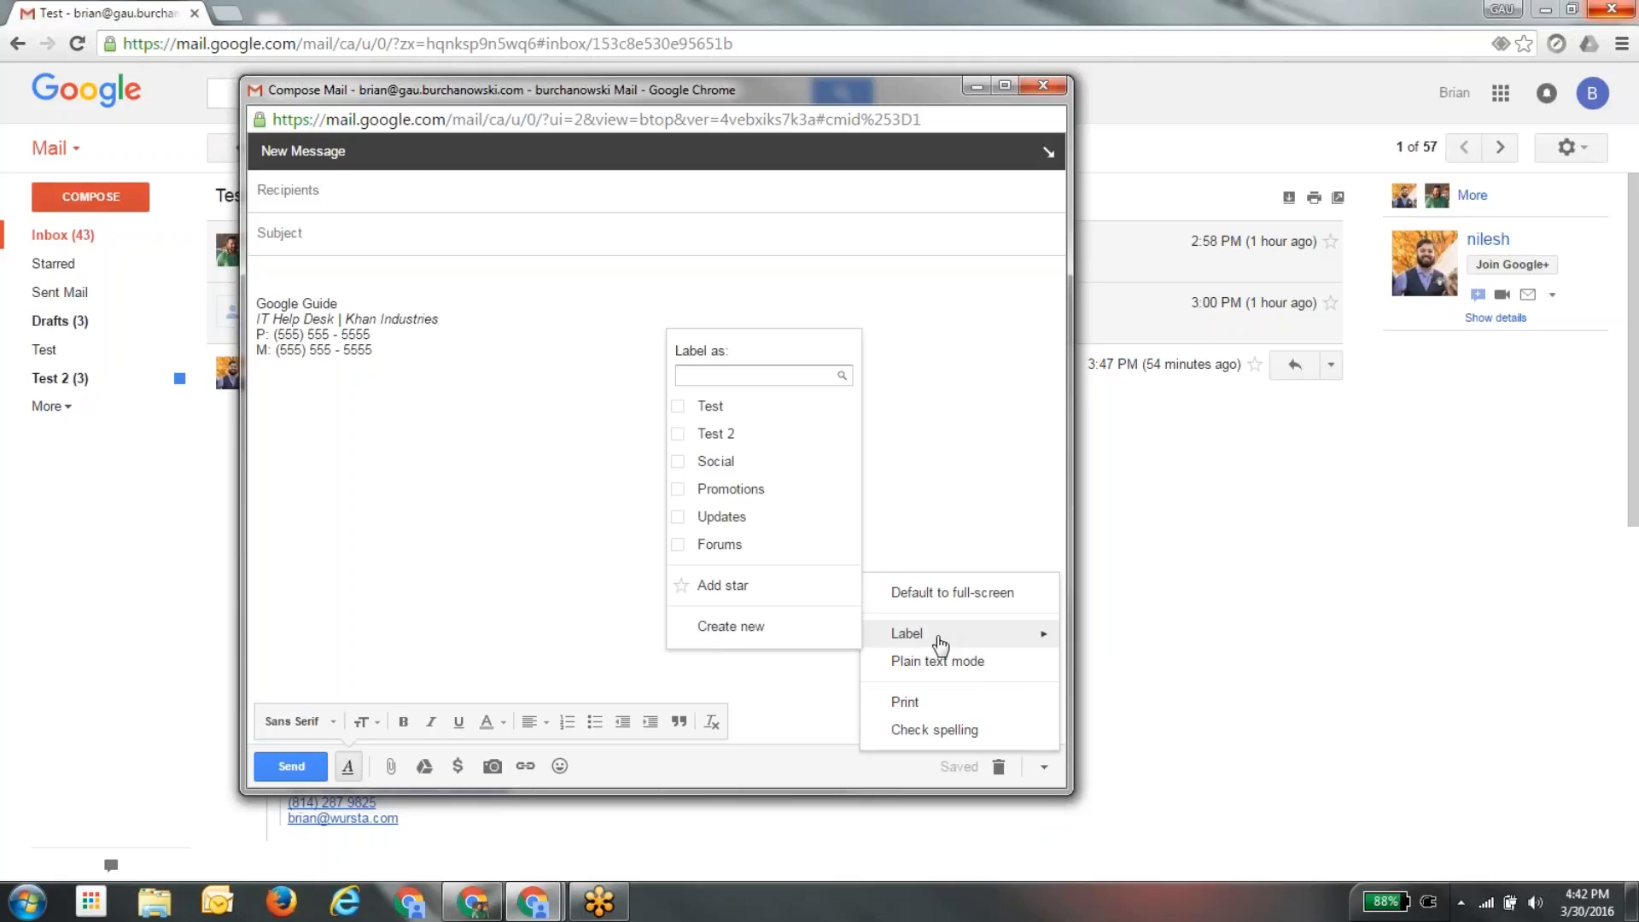
{"action": "left_click", "coordinate": [885, 381]}
{"action": "left_click", "coordinate": [1053, 770]}
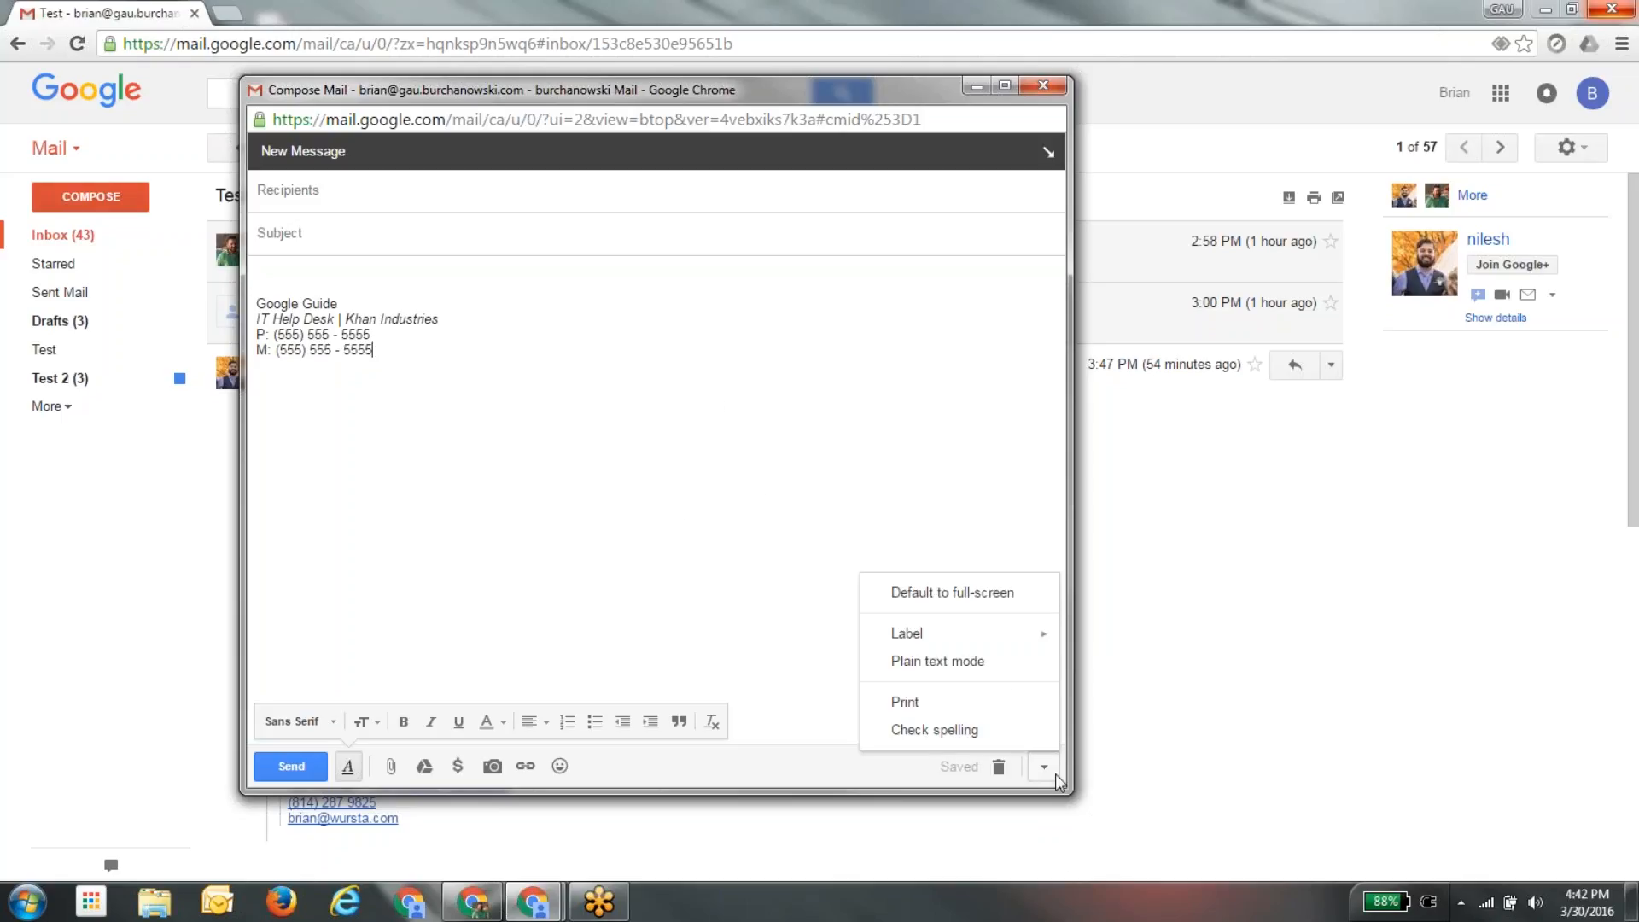
{"action": "mouse_move", "coordinate": [1039, 635]}
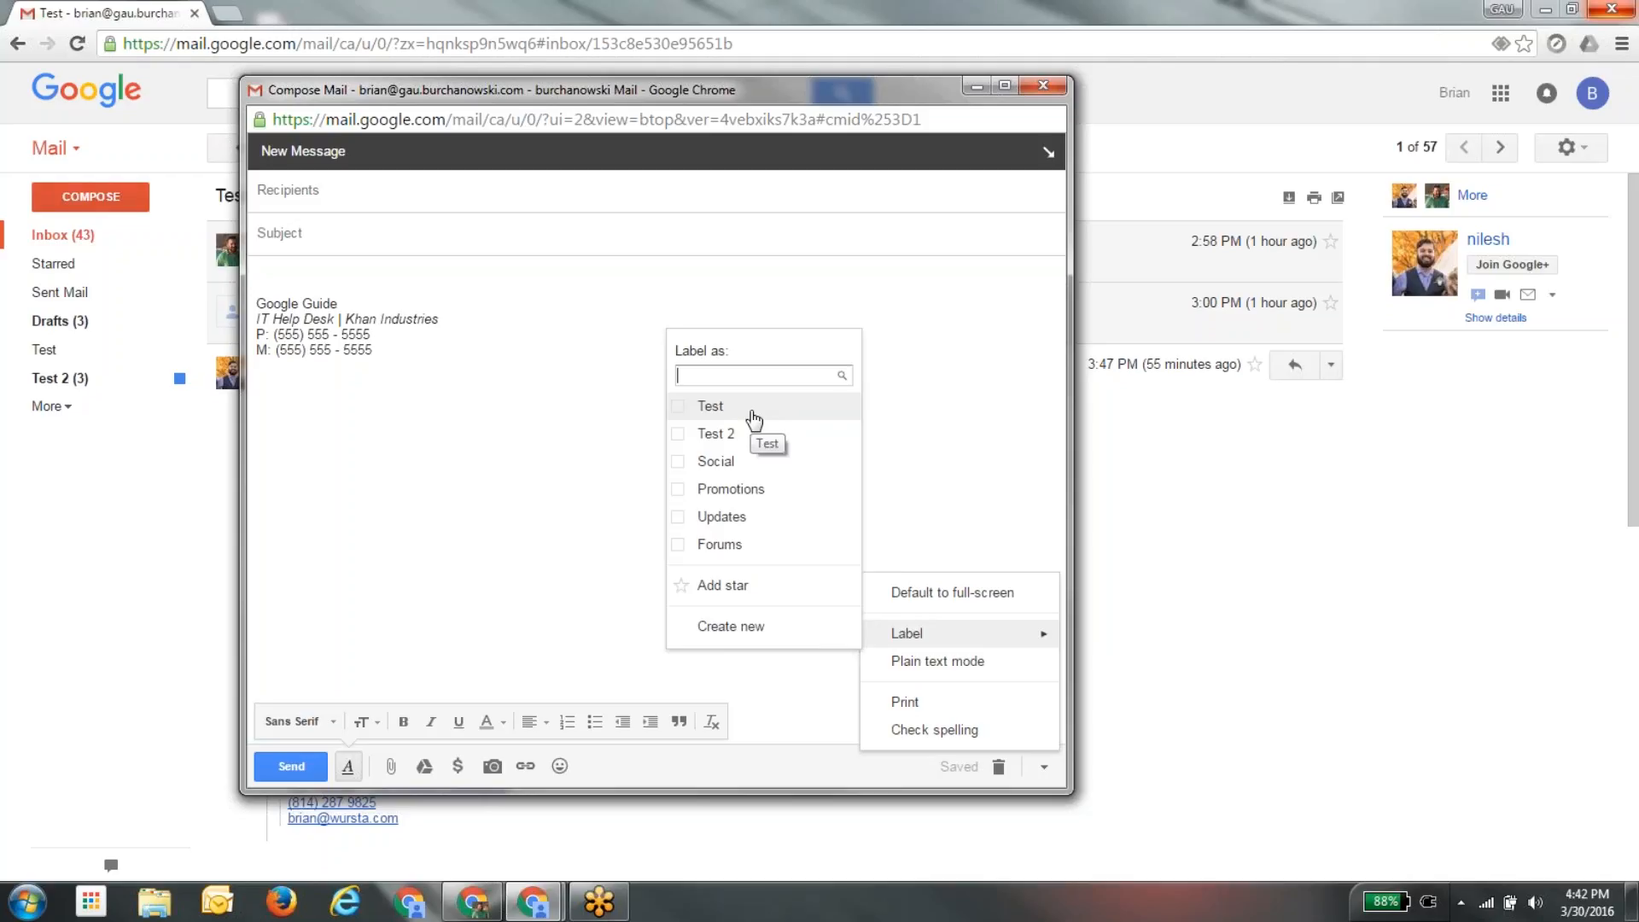
{"action": "left_click", "coordinate": [611, 260]}
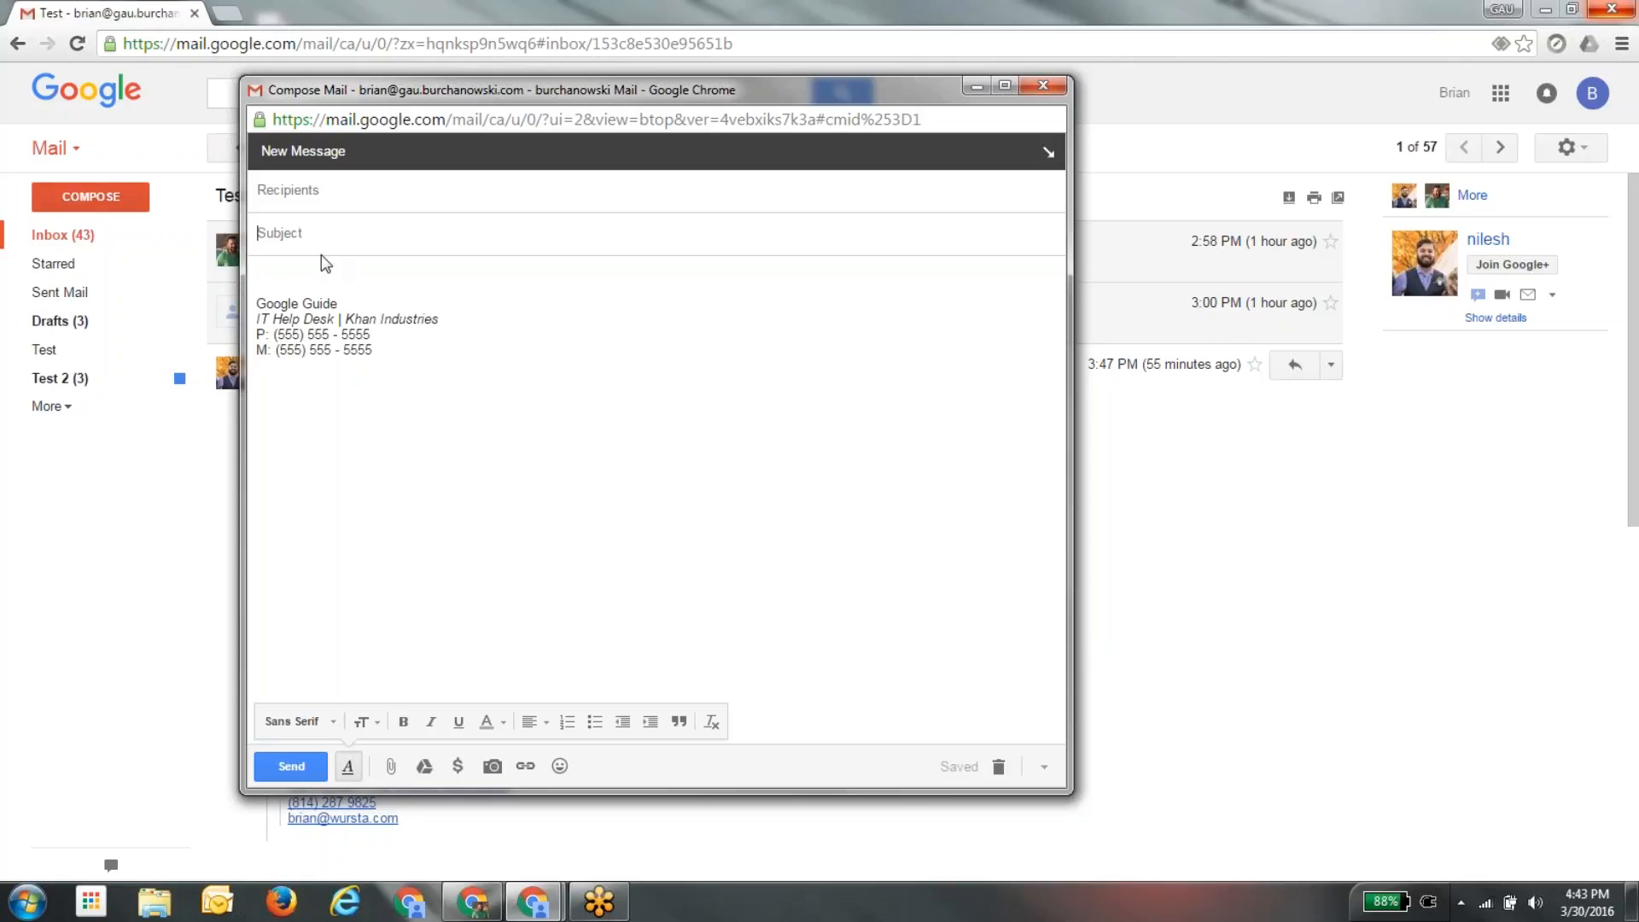
Enter "HIGH PRIORITY" as the subject of the new message.
{"action": "left_click", "coordinate": [324, 226]}
{"action": "type", "text": "HIGH PRIORIT"}
{"action": "key", "text": "BackSpace"}
{"action": "key", "text": "BackSpace"}
{"action": "type", "text": "RITY"}
Discard the new message, abandoning its changes, and return to the inbox.
{"action": "left_click", "coordinate": [998, 765]}
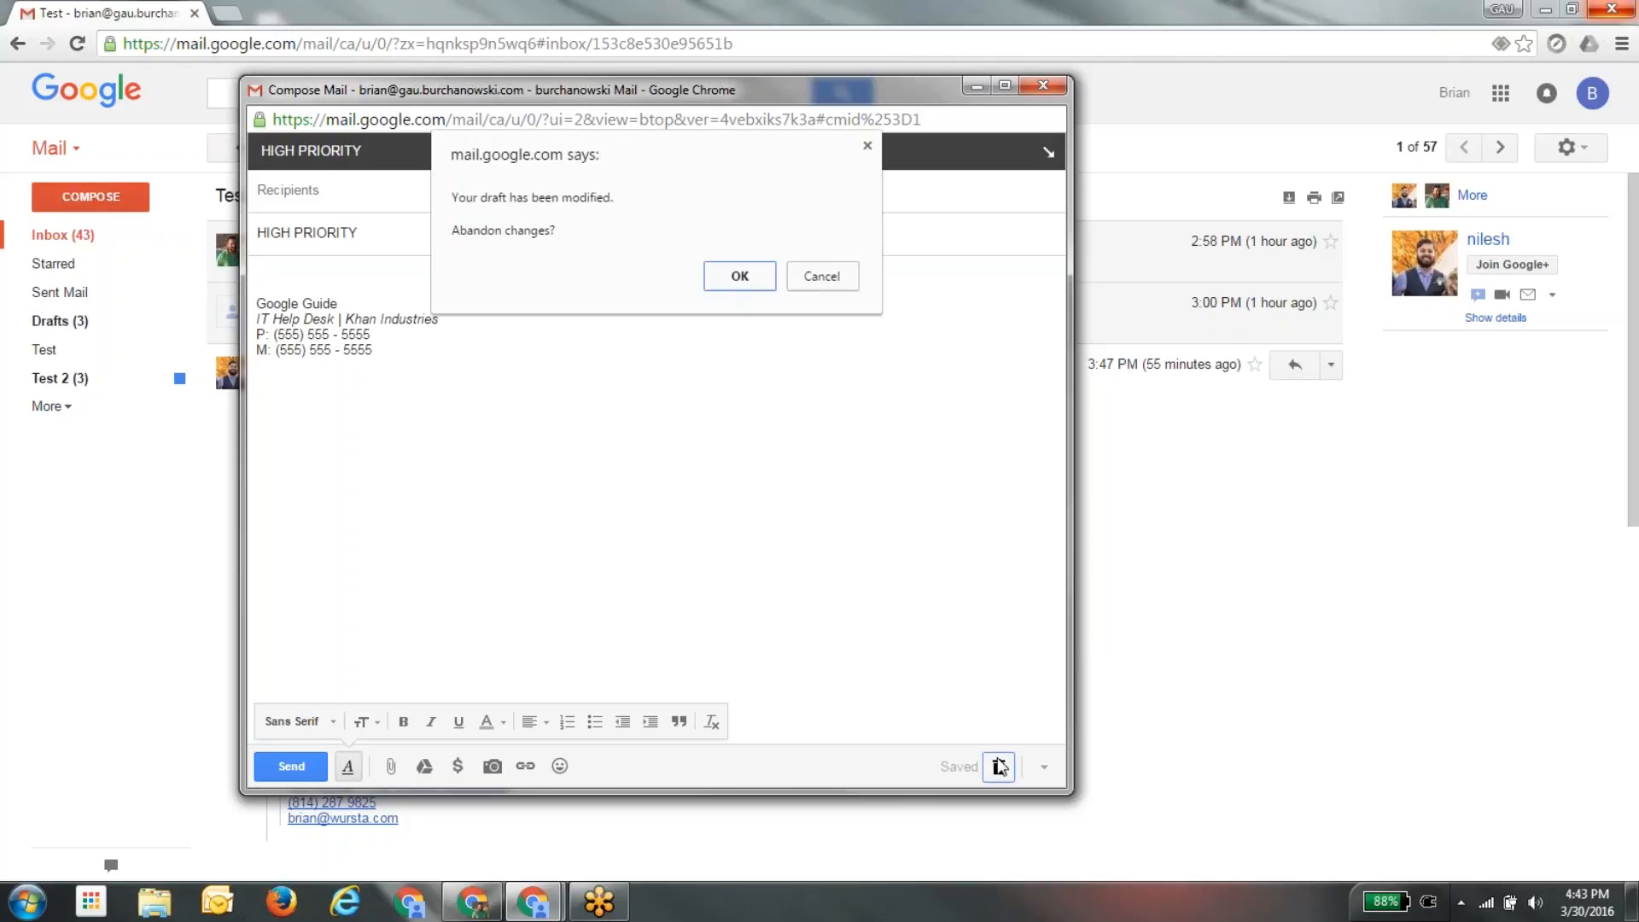
{"action": "left_click", "coordinate": [735, 279]}
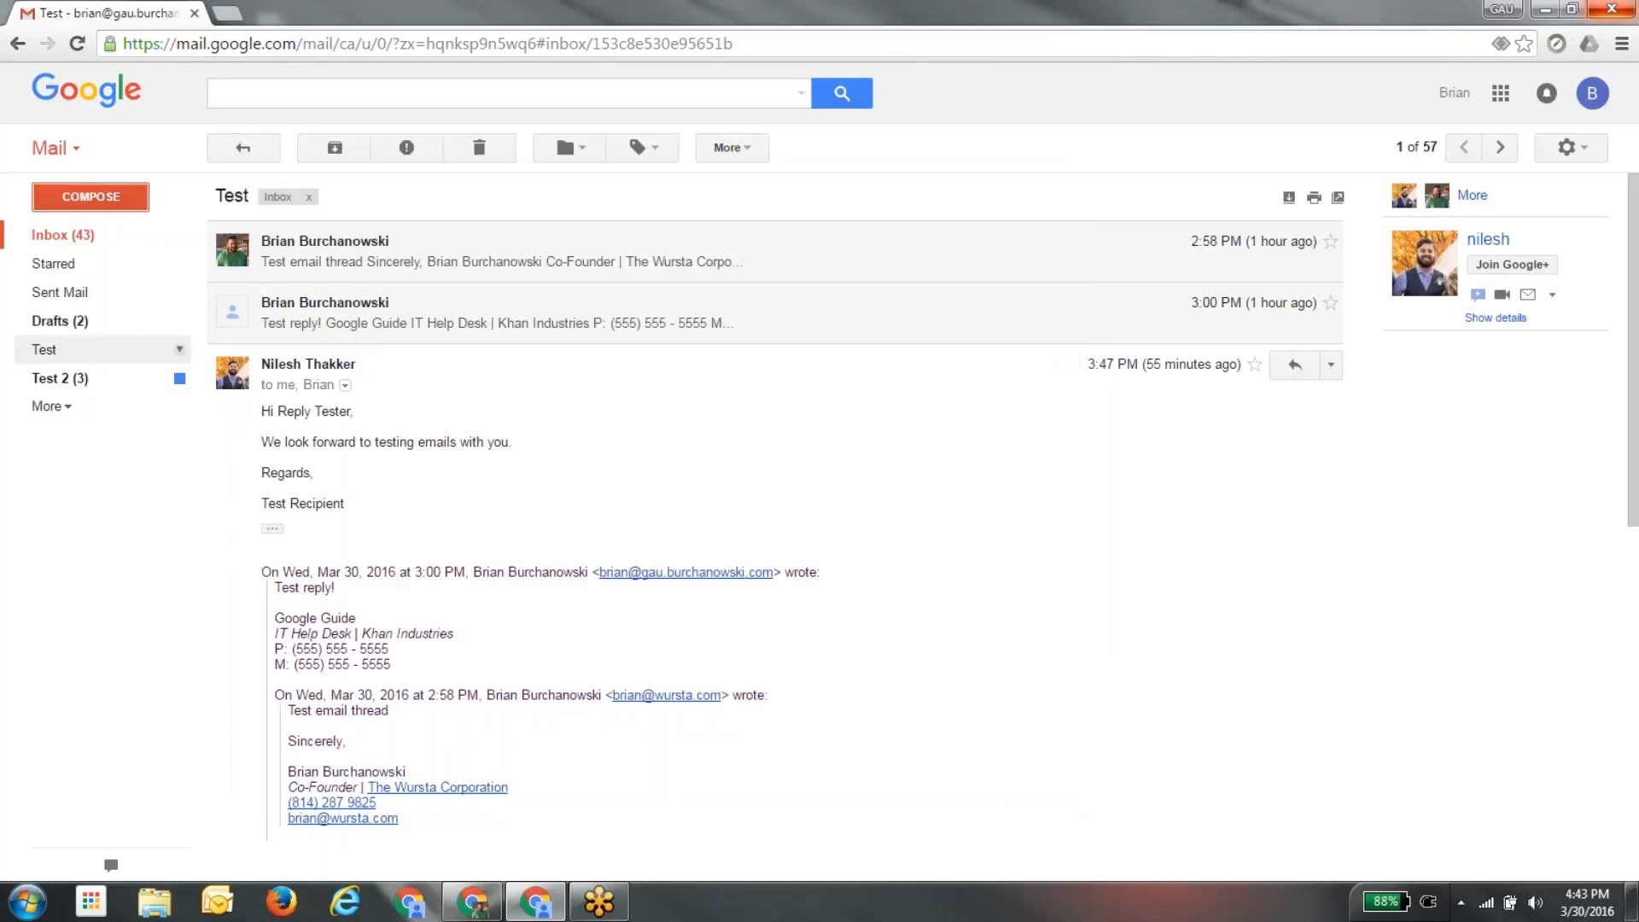
{"action": "left_click", "coordinate": [85, 236]}
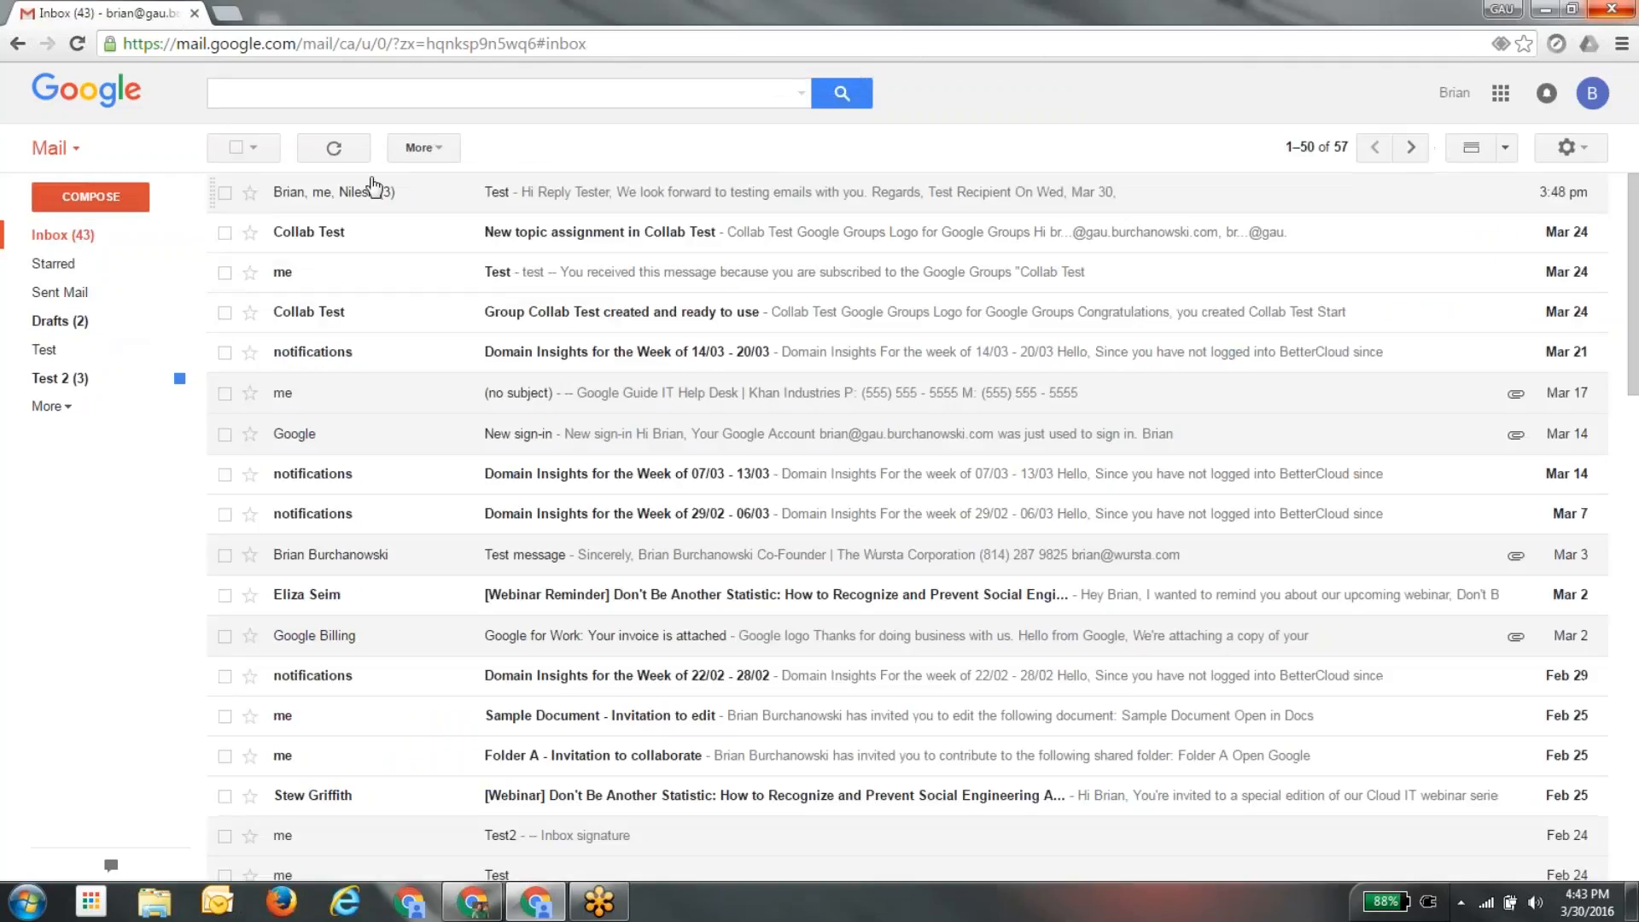